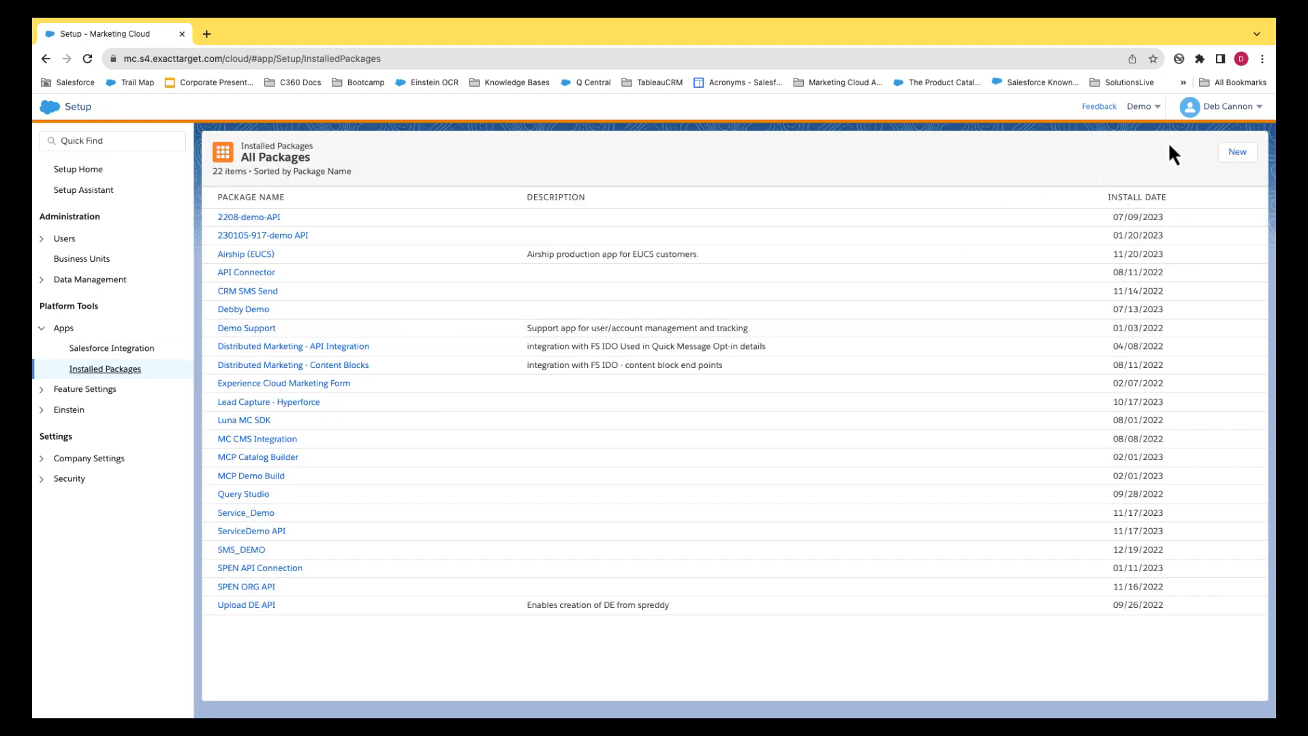
Step: Create a new installed package named MC_API
click(1249, 155)
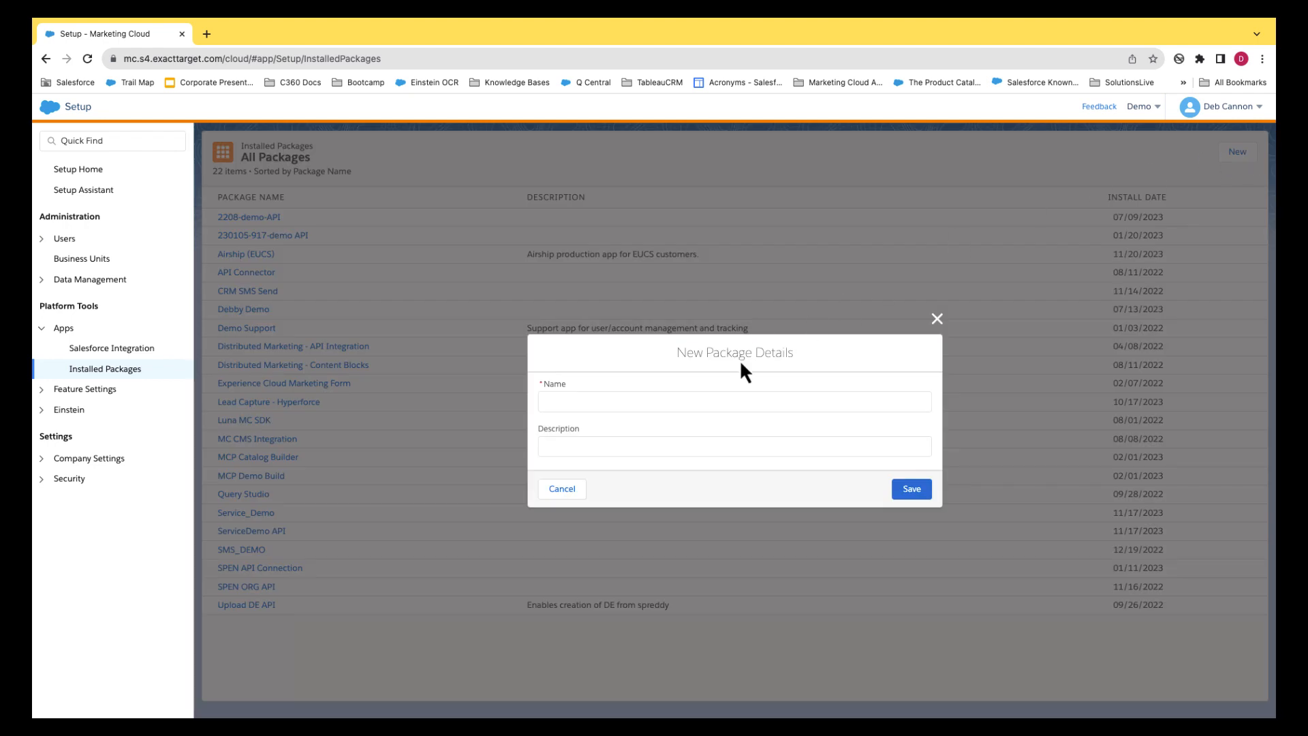
click(689, 401)
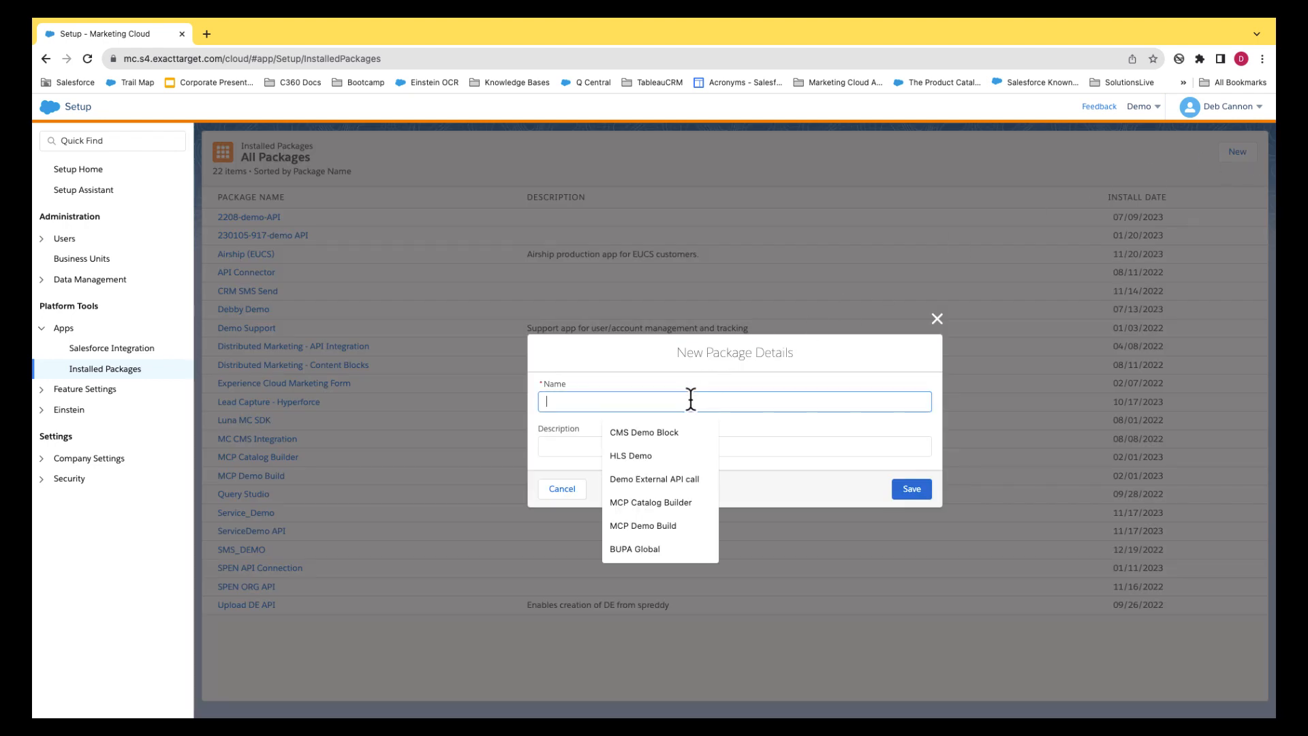
text(MC_API)
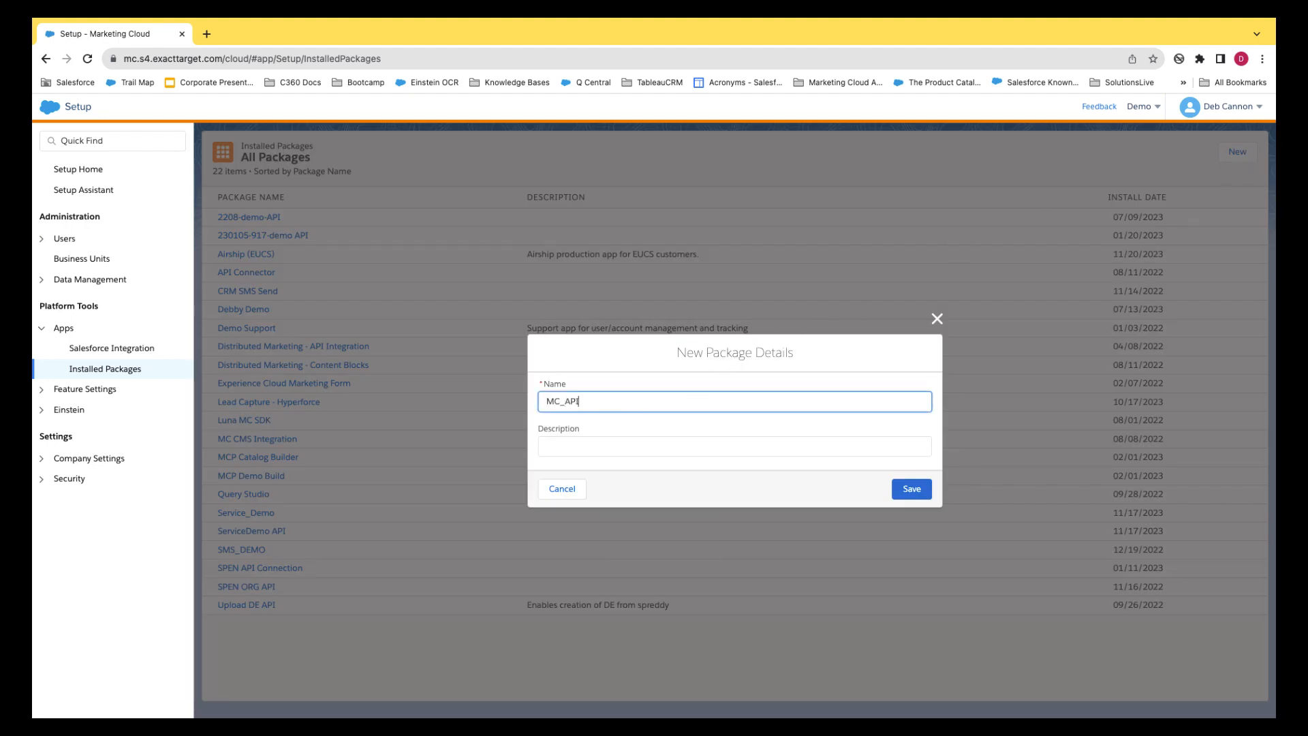
click(904, 496)
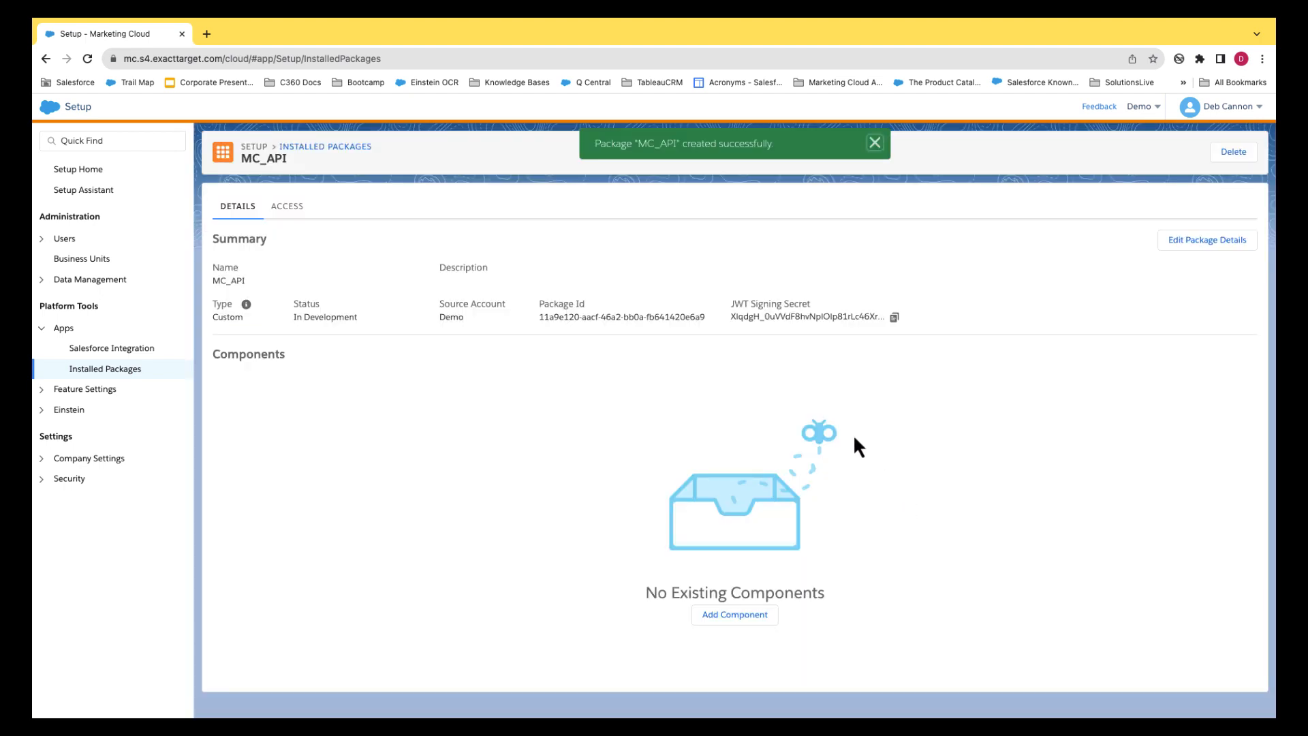
Step: Add a Server-to-Server API Integration component to the MC_API package with the required scopes, including SMS Write and Send, and save it
click(748, 616)
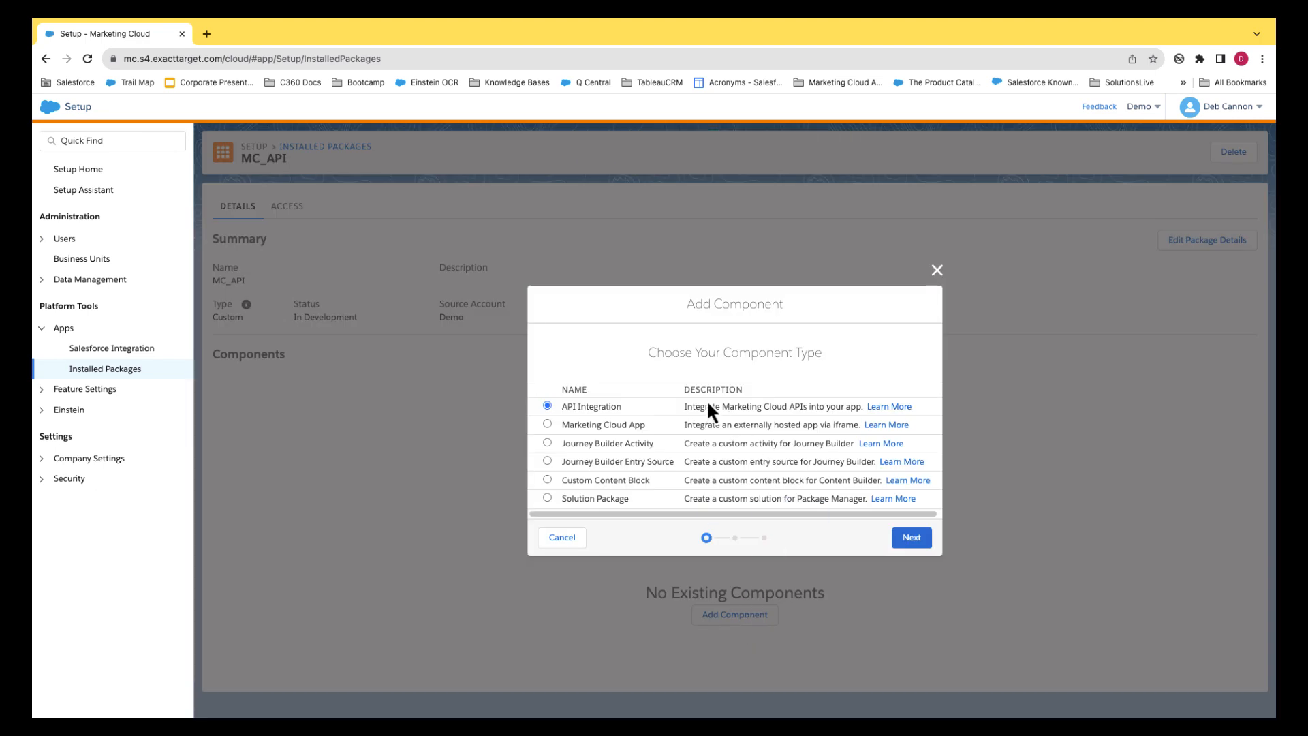
click(912, 538)
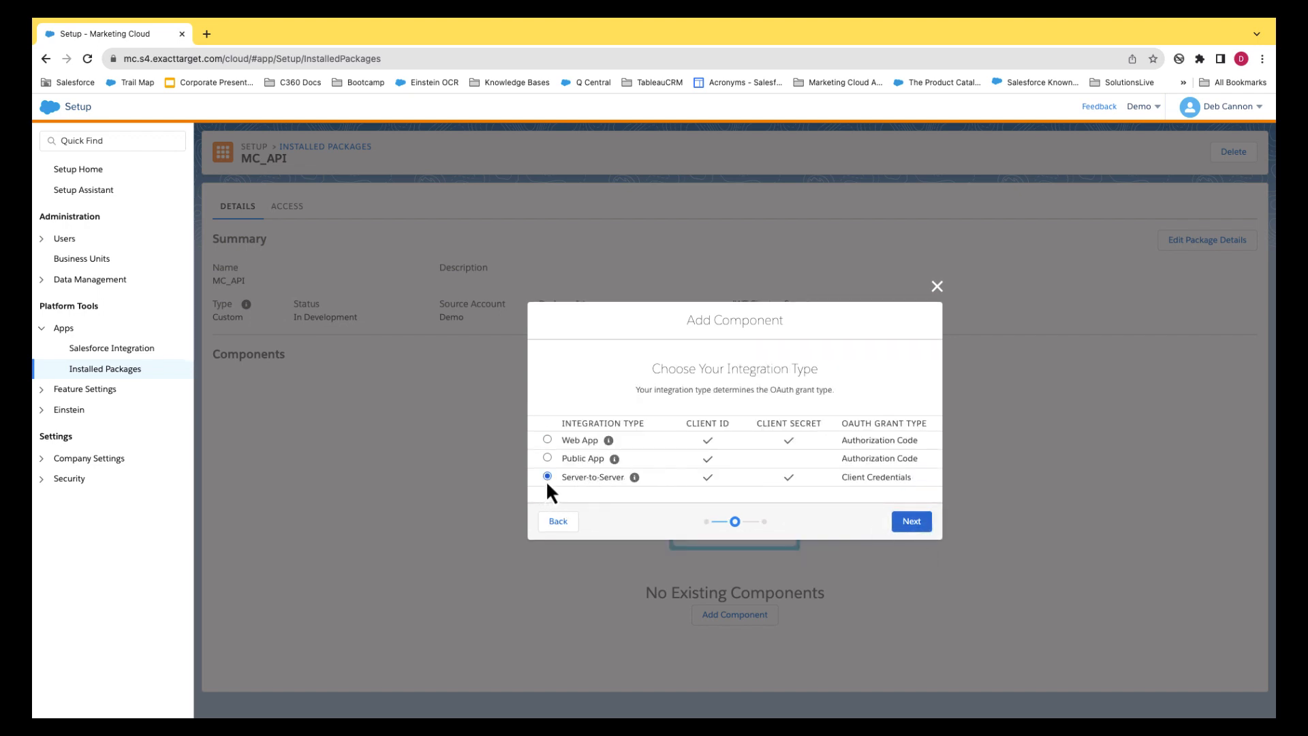
click(911, 522)
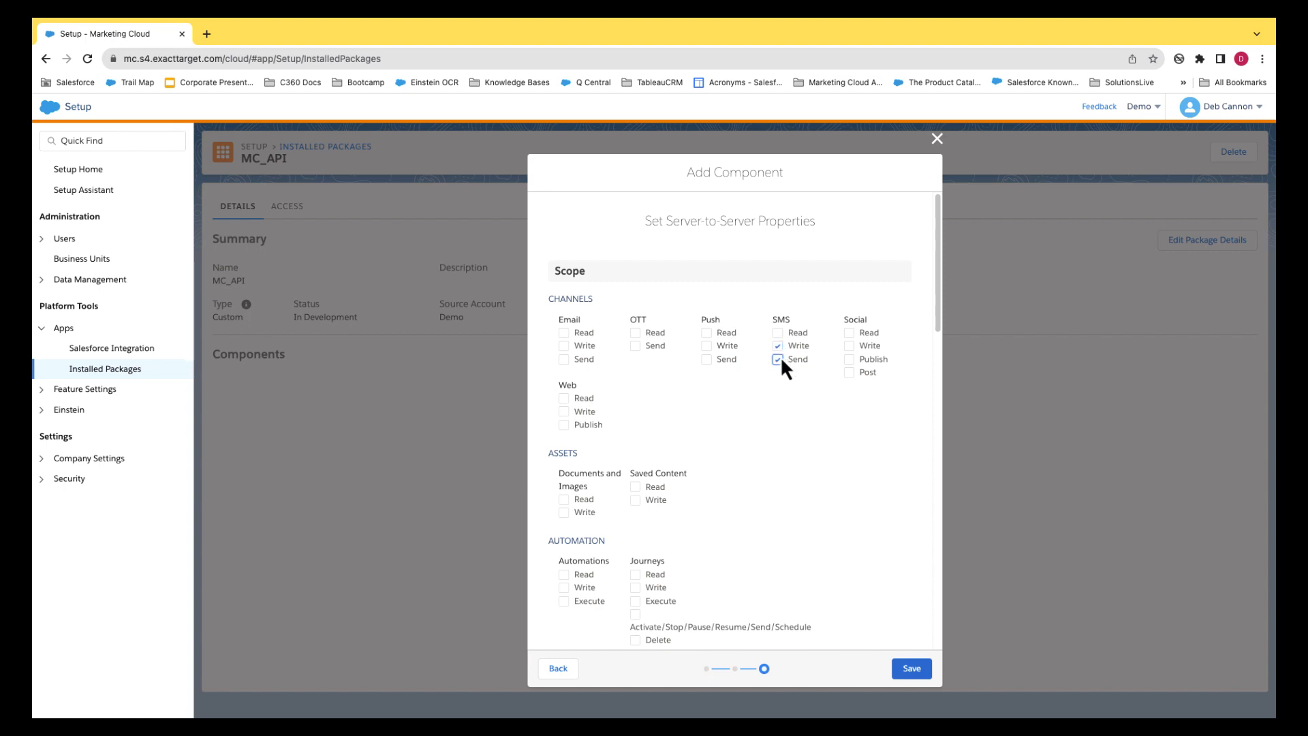
scroll(807, 399, down, 5)
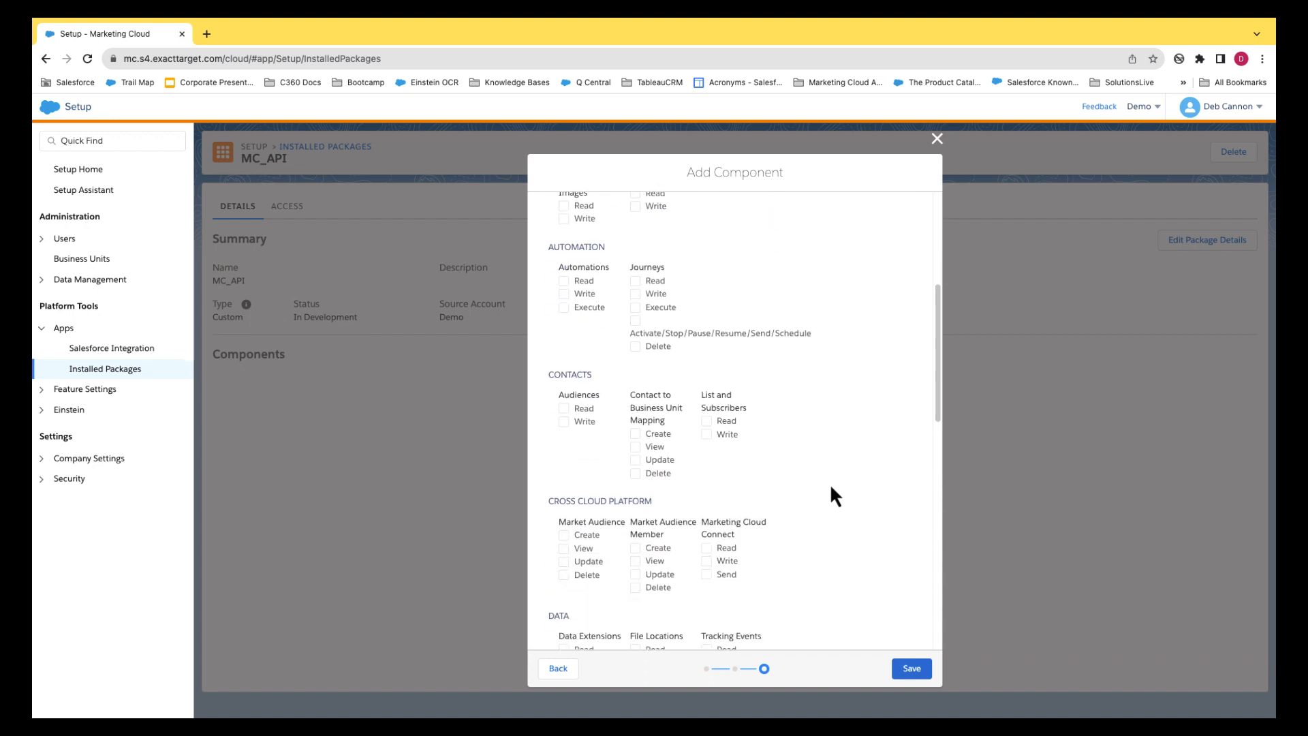
scroll(831, 486, down, 1)
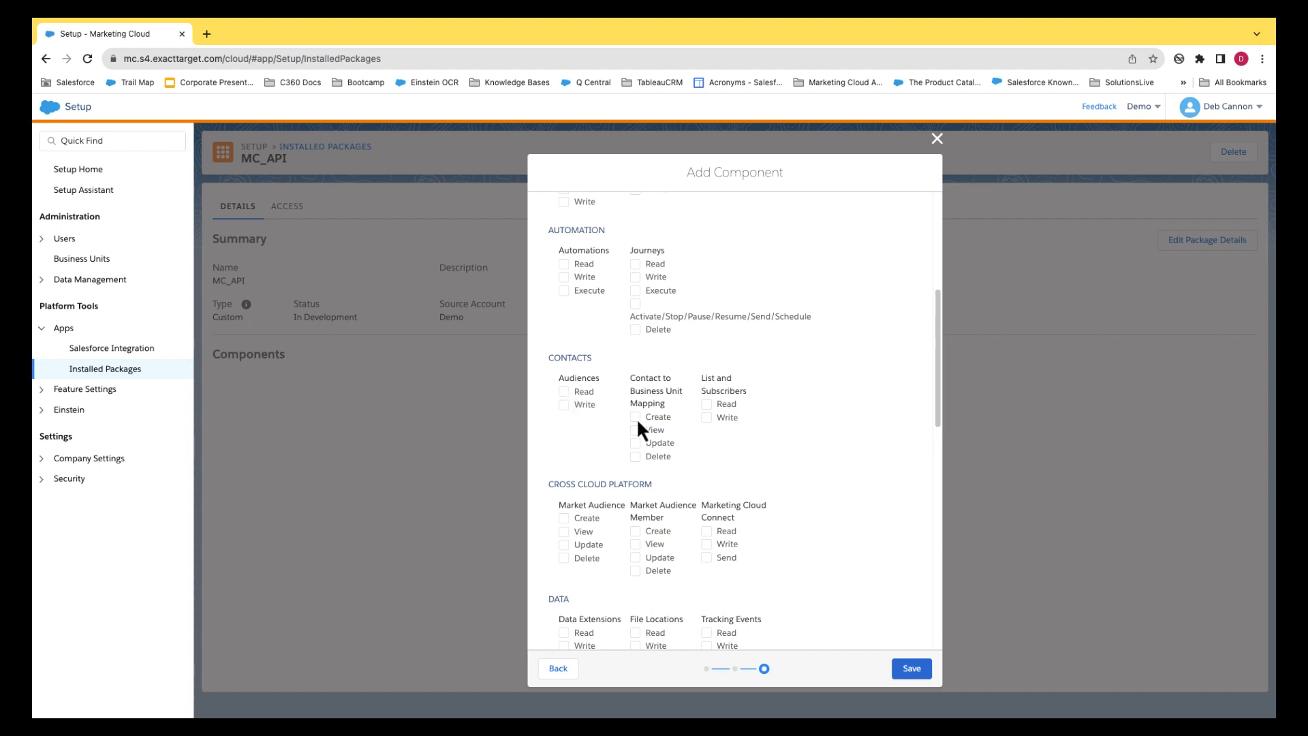
scroll(636, 418, down, 9)
click(909, 668)
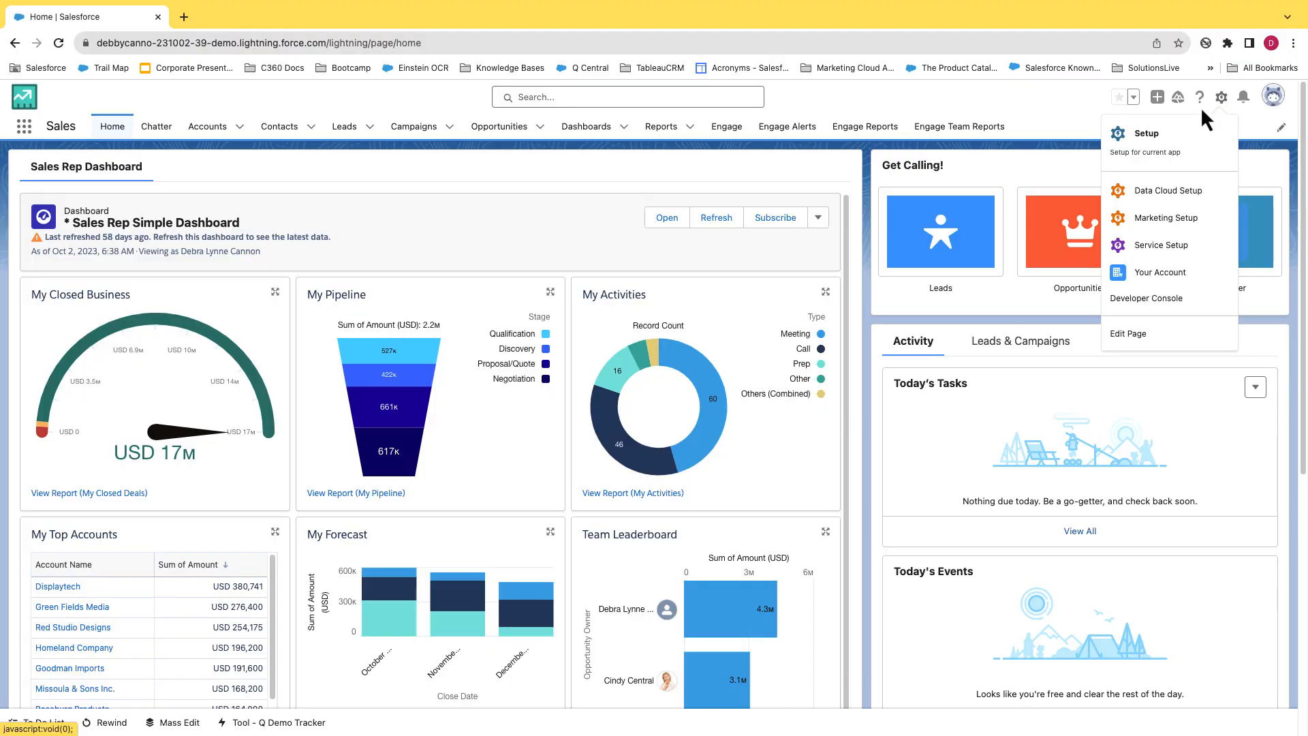
Step: Switch to the Salesforce org's Setup, find Named Credentials and show its external credentials
click(1160, 134)
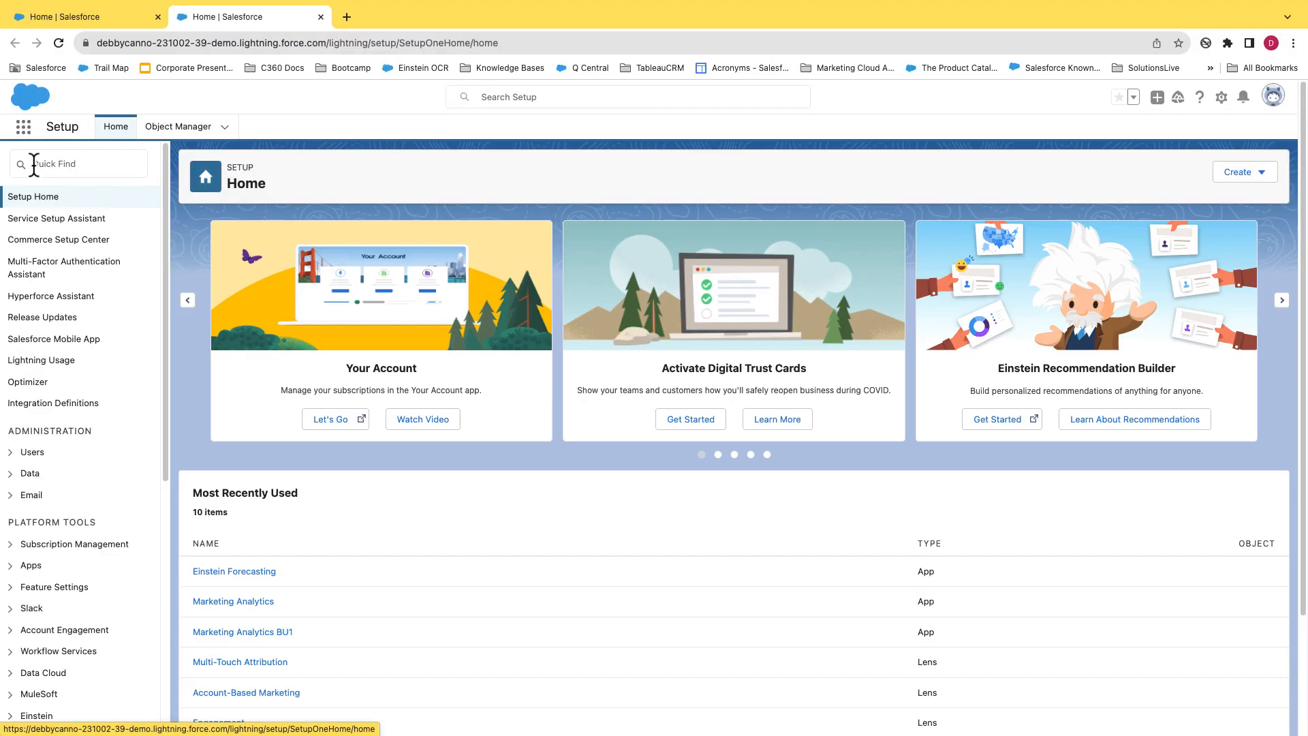
click(26, 162)
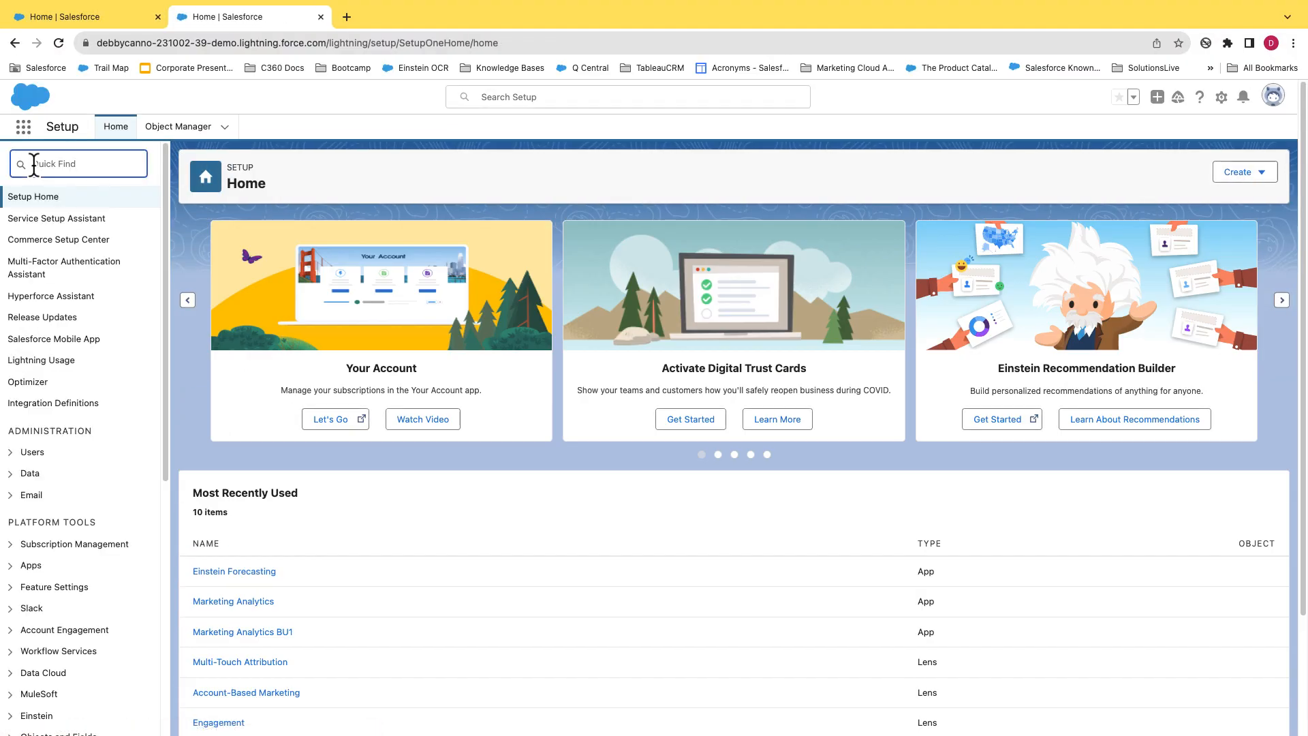
text(named)
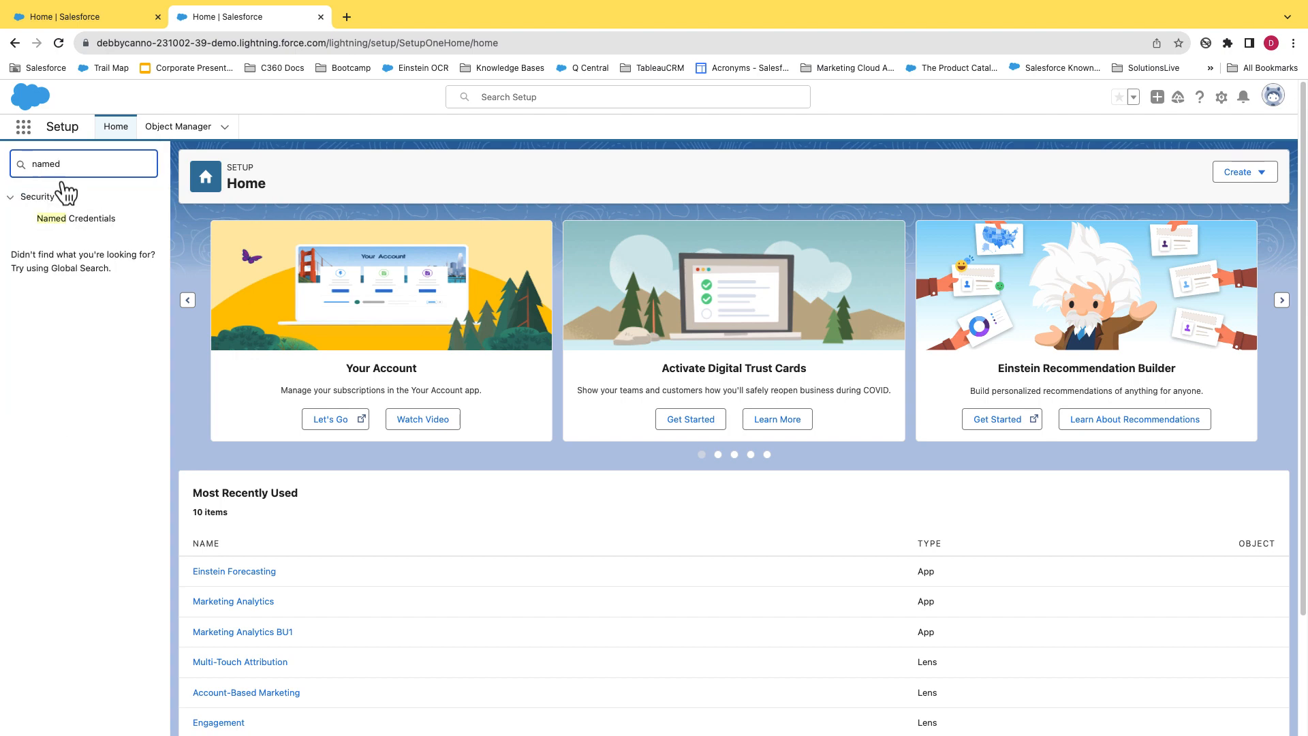
click(80, 221)
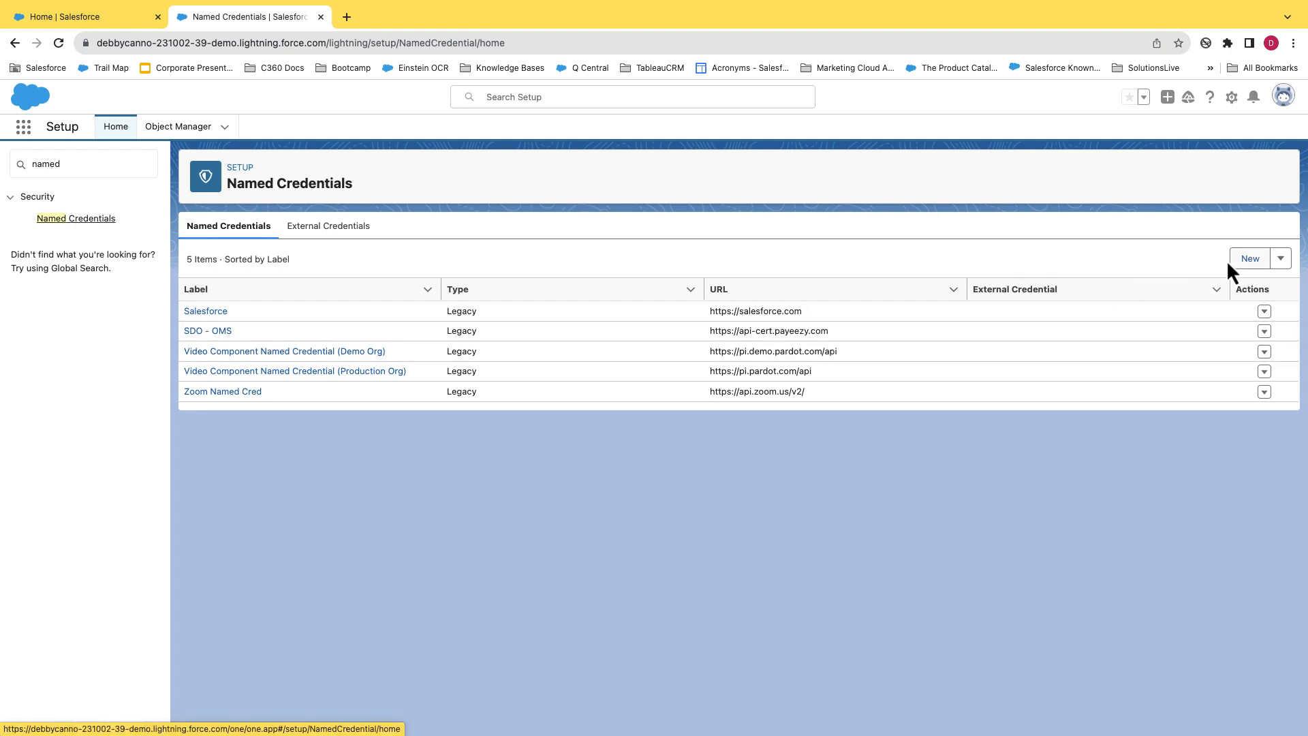
click(345, 230)
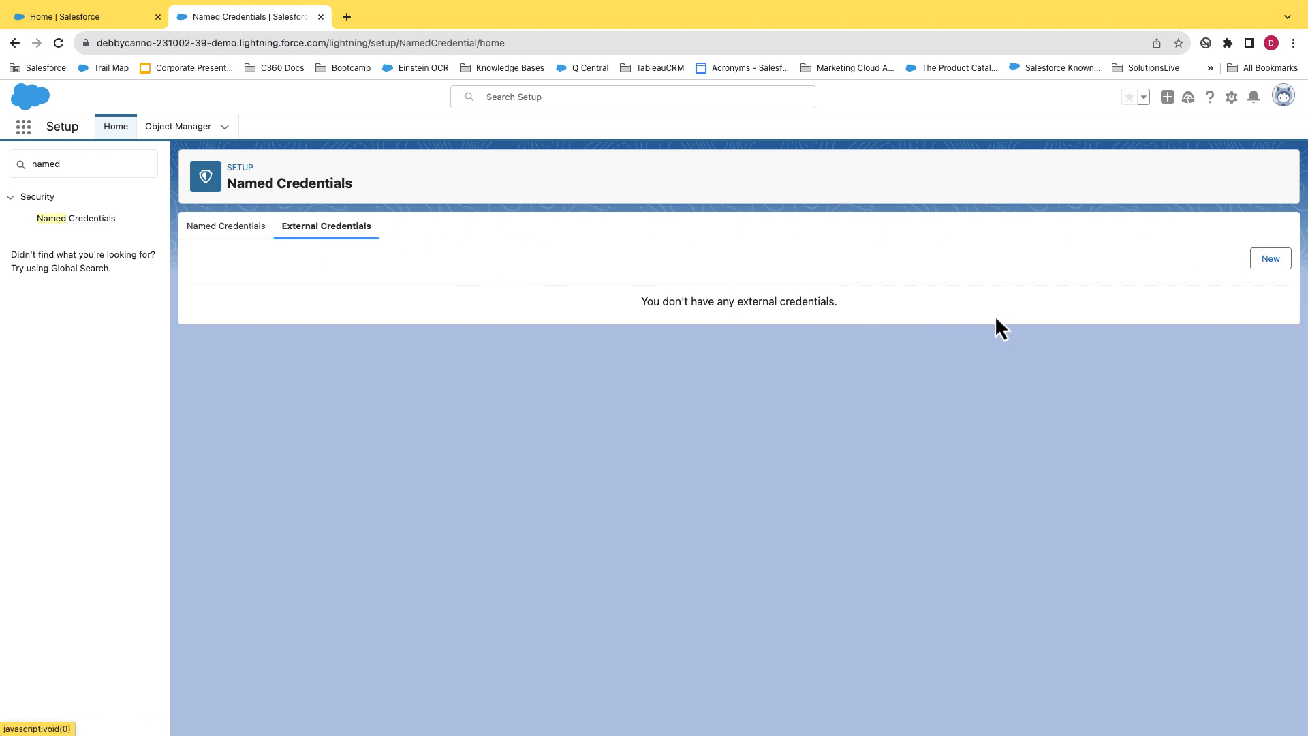
Step: Create external credential MC_Ext_Cred with OAuth 2.0, Client Credentials with Client Secret Flow, the Marketing Cloud v2/token URL, and client credentials passed in the request body
click(1258, 263)
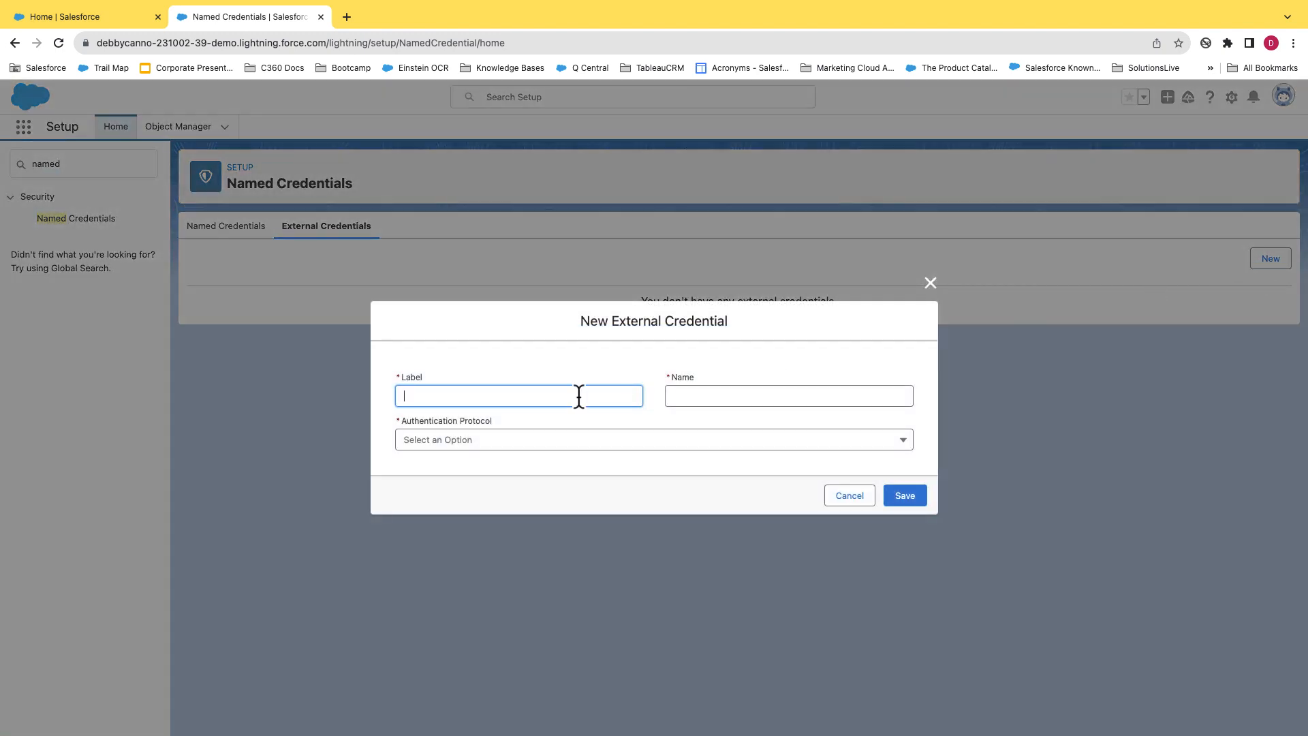
text(MC_Ext_Cred)
click(468, 439)
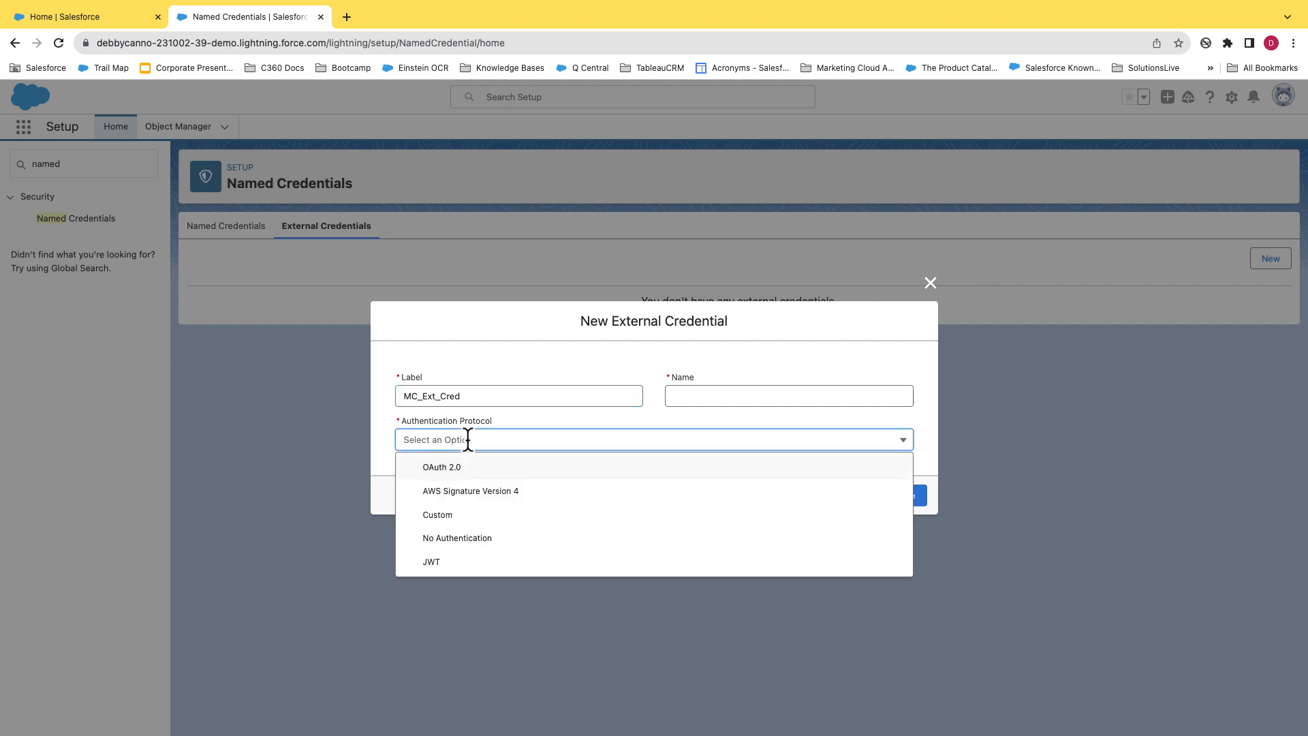
click(466, 467)
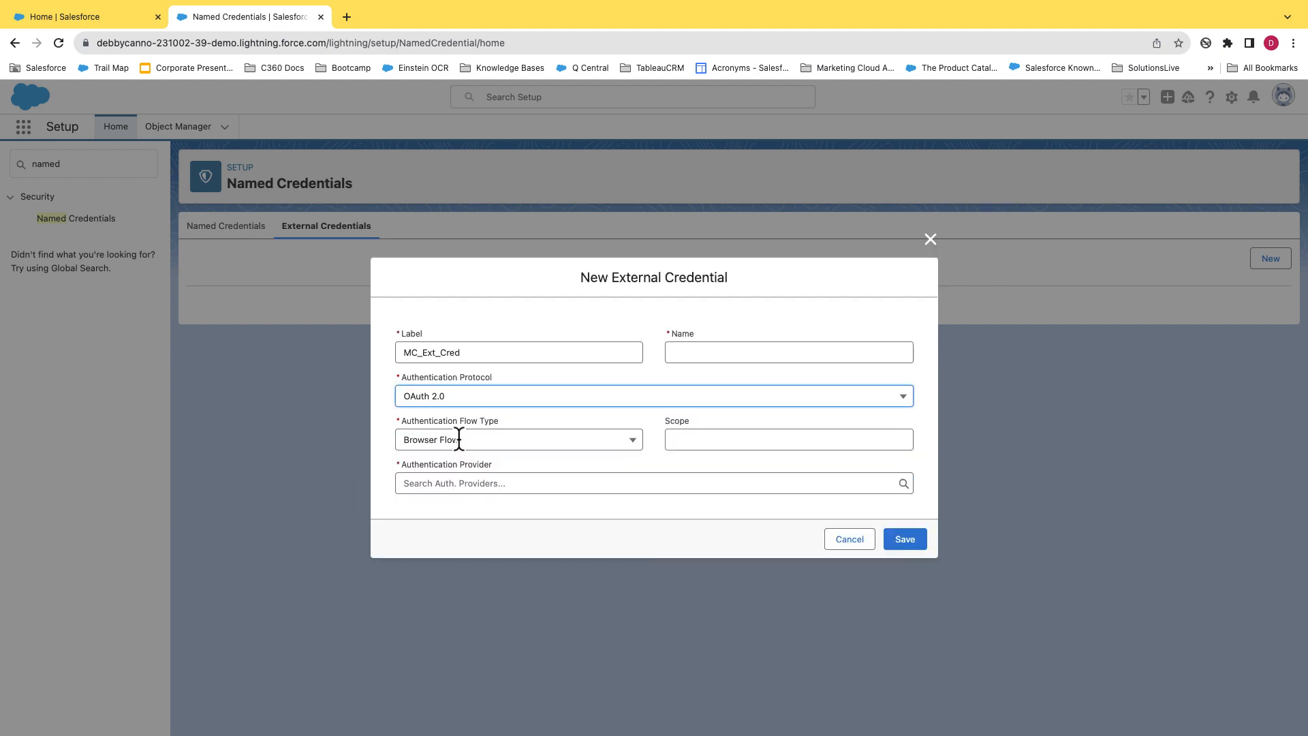
click(458, 439)
click(512, 516)
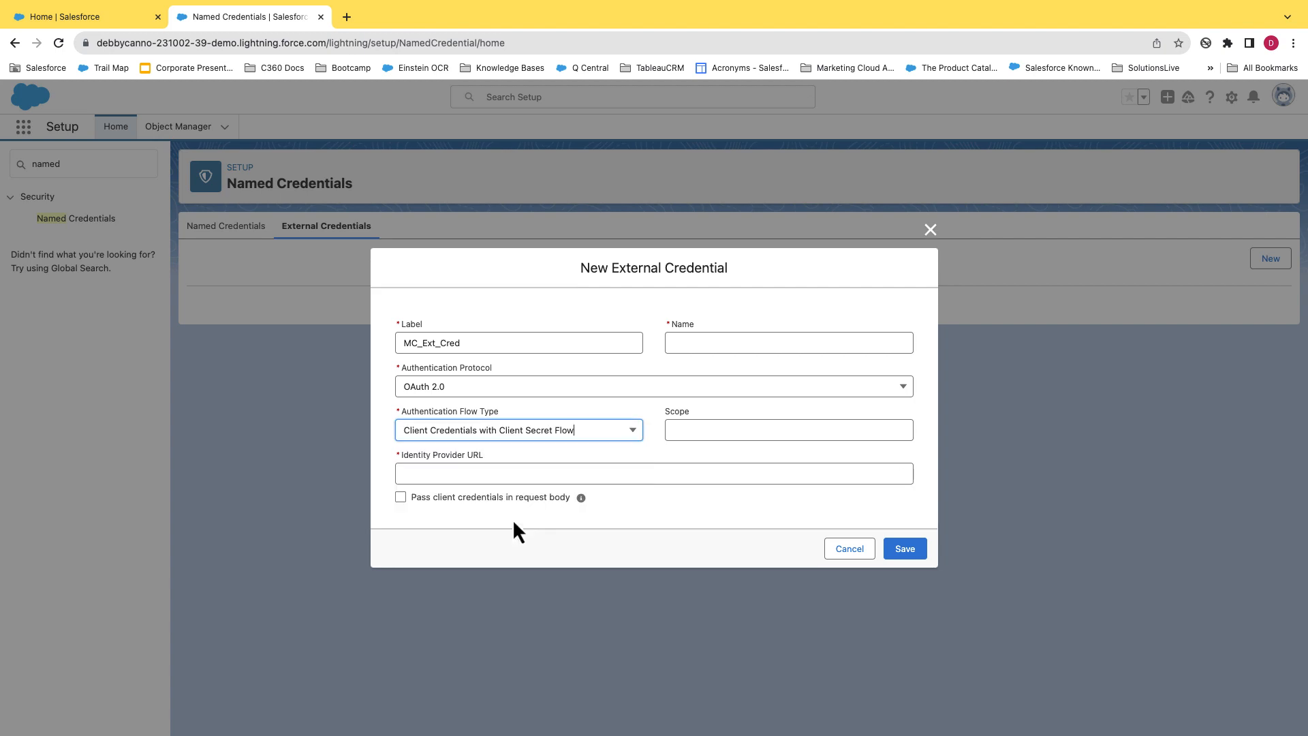
click(500, 474)
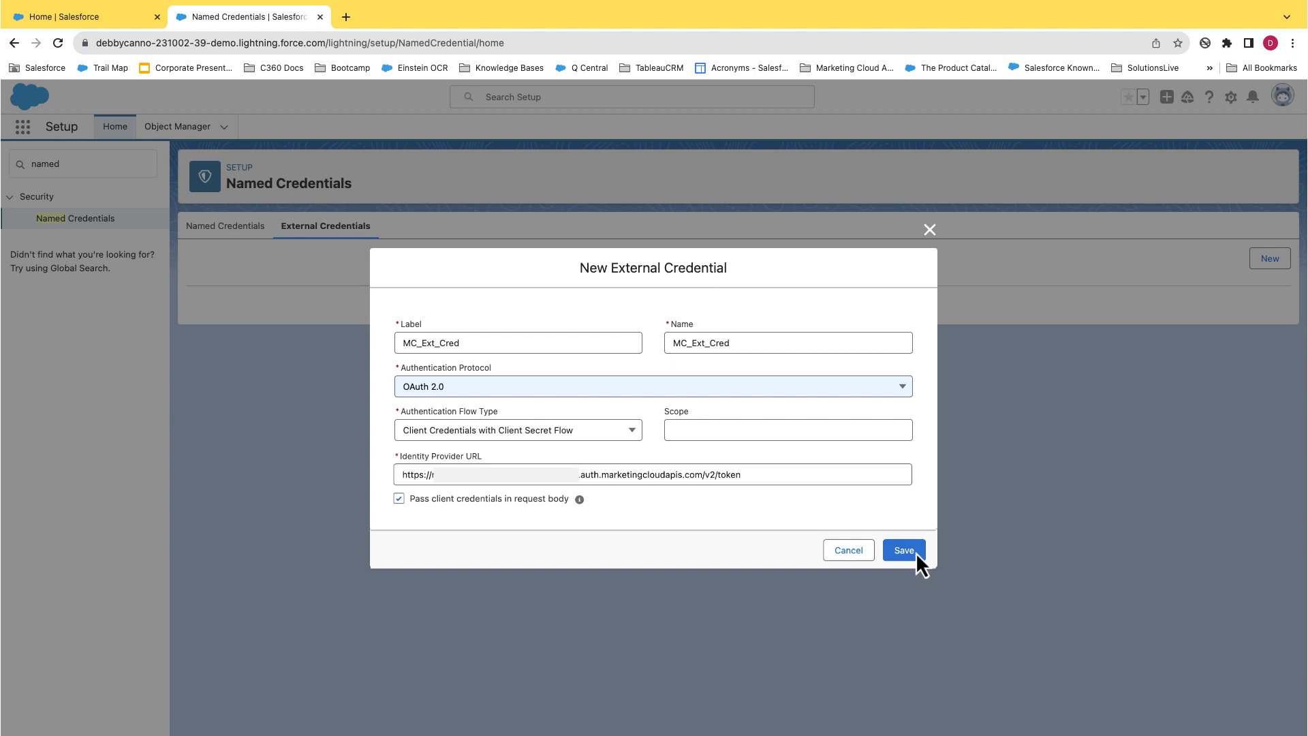
click(904, 550)
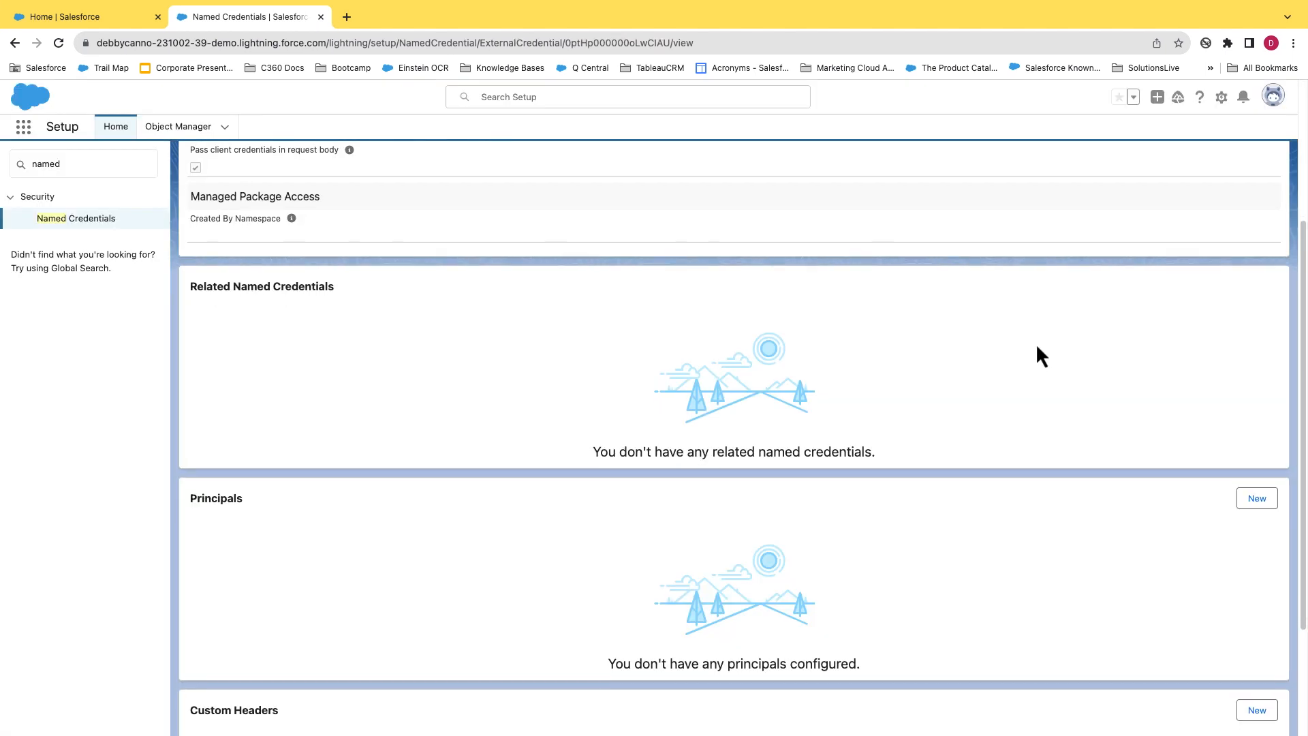
Step: Create a principal named MC_Login with sequence number 1 for the external credential, entering the package's client ID and client secret
click(1258, 493)
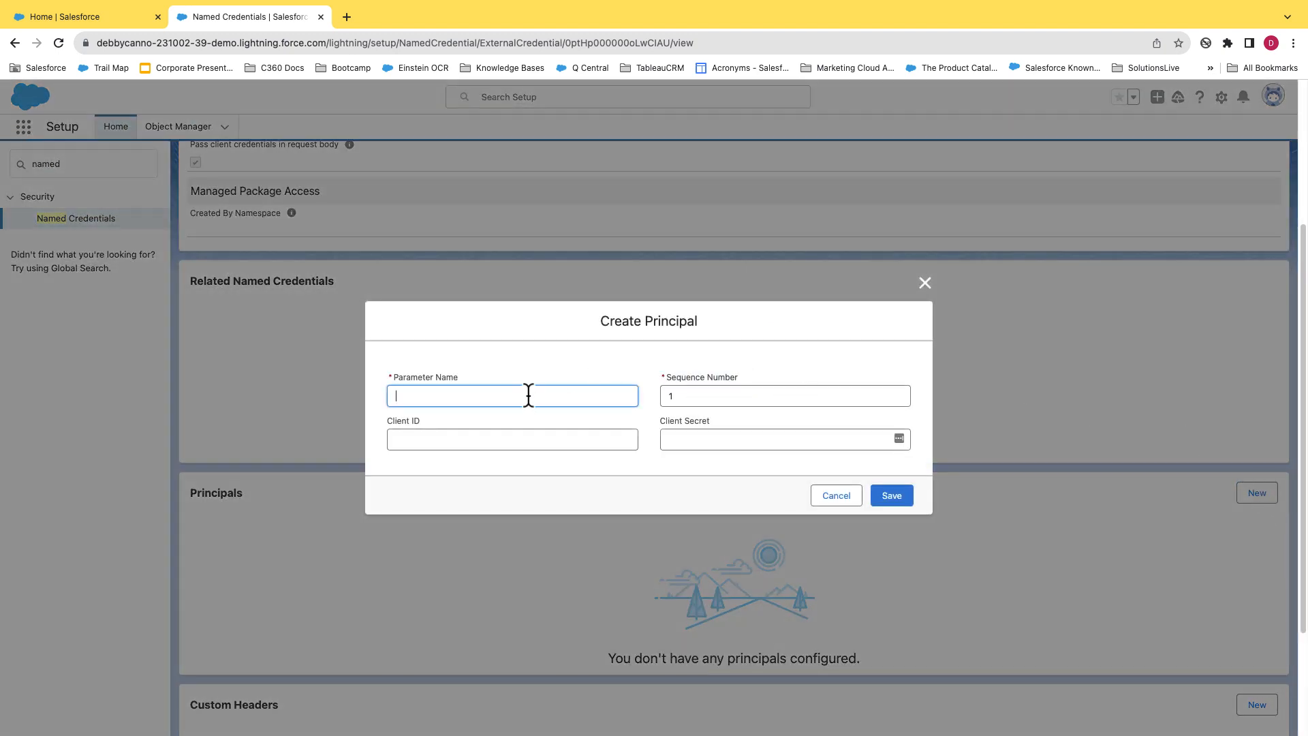
text(MC)
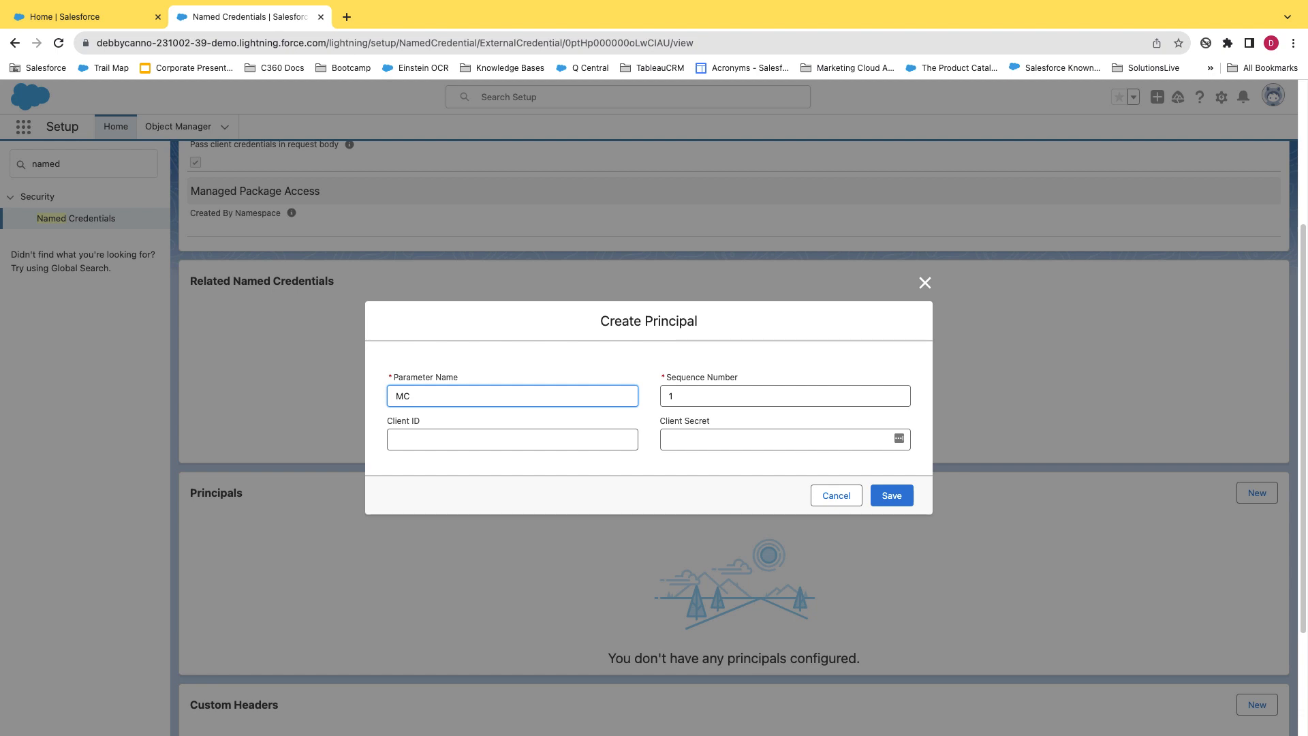
text(_Login)
click(464, 432)
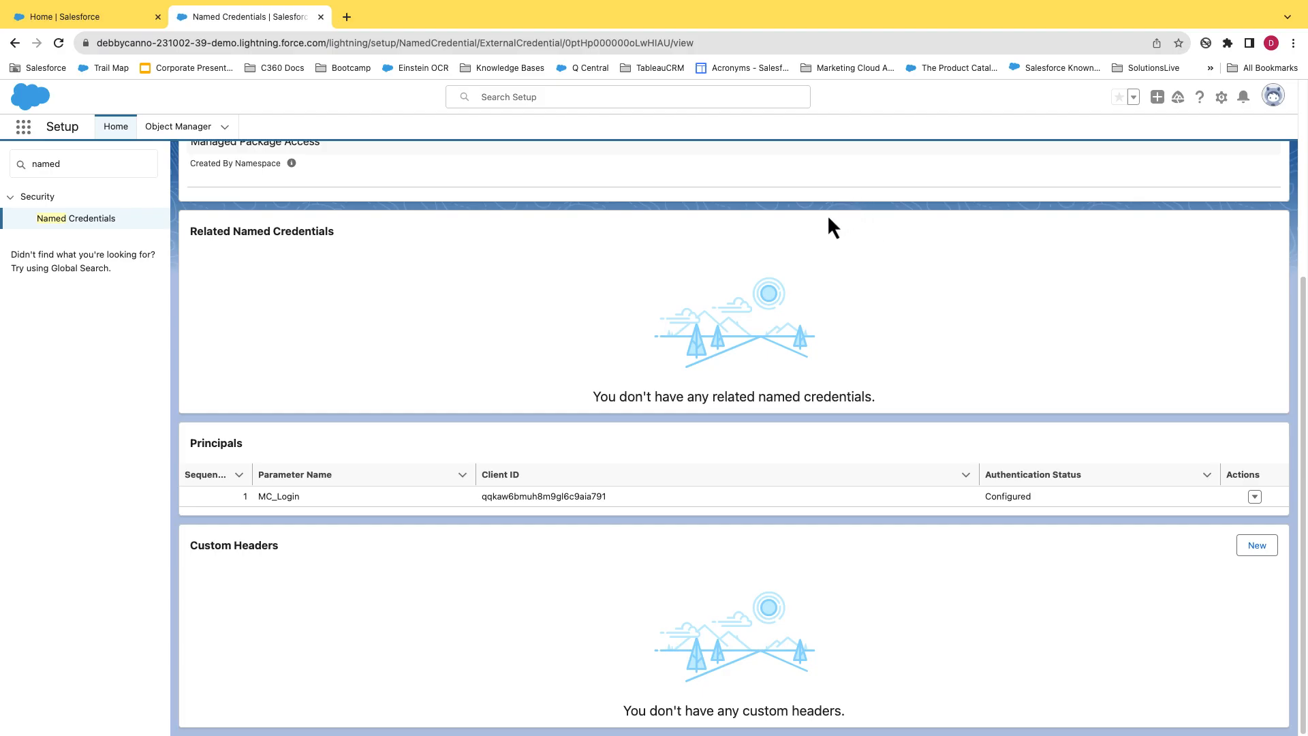
Step: Create a named credential with label and name MCAPI, linked to external credential MC_Ext_Cred, and fill in its URL
click(69, 224)
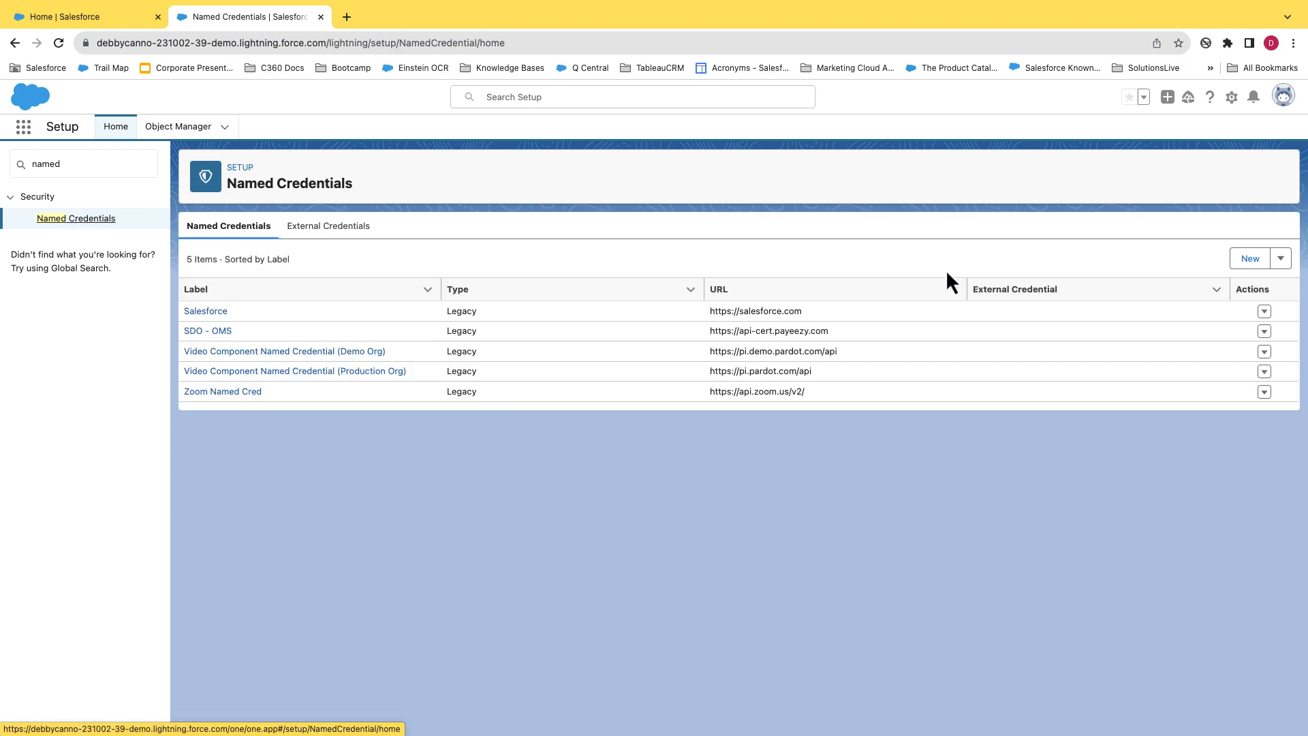
click(1253, 262)
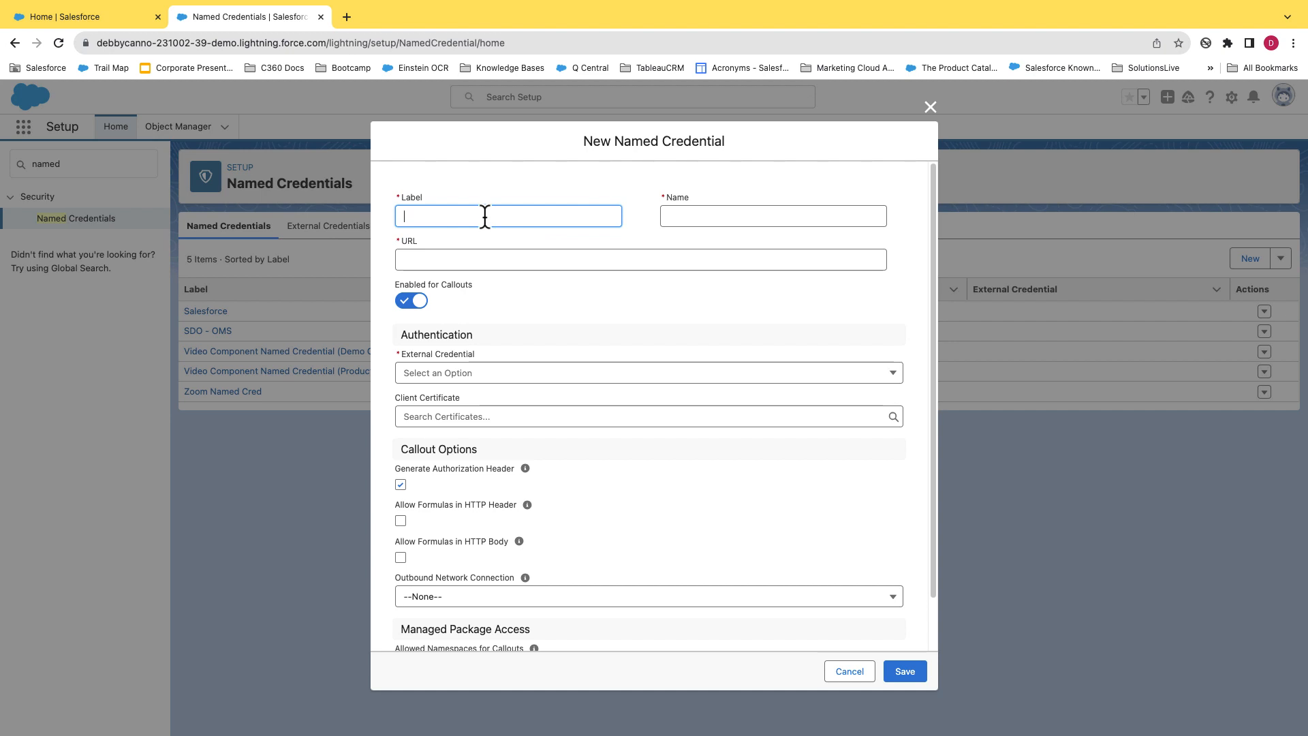
text(MCAPI)
click(672, 216)
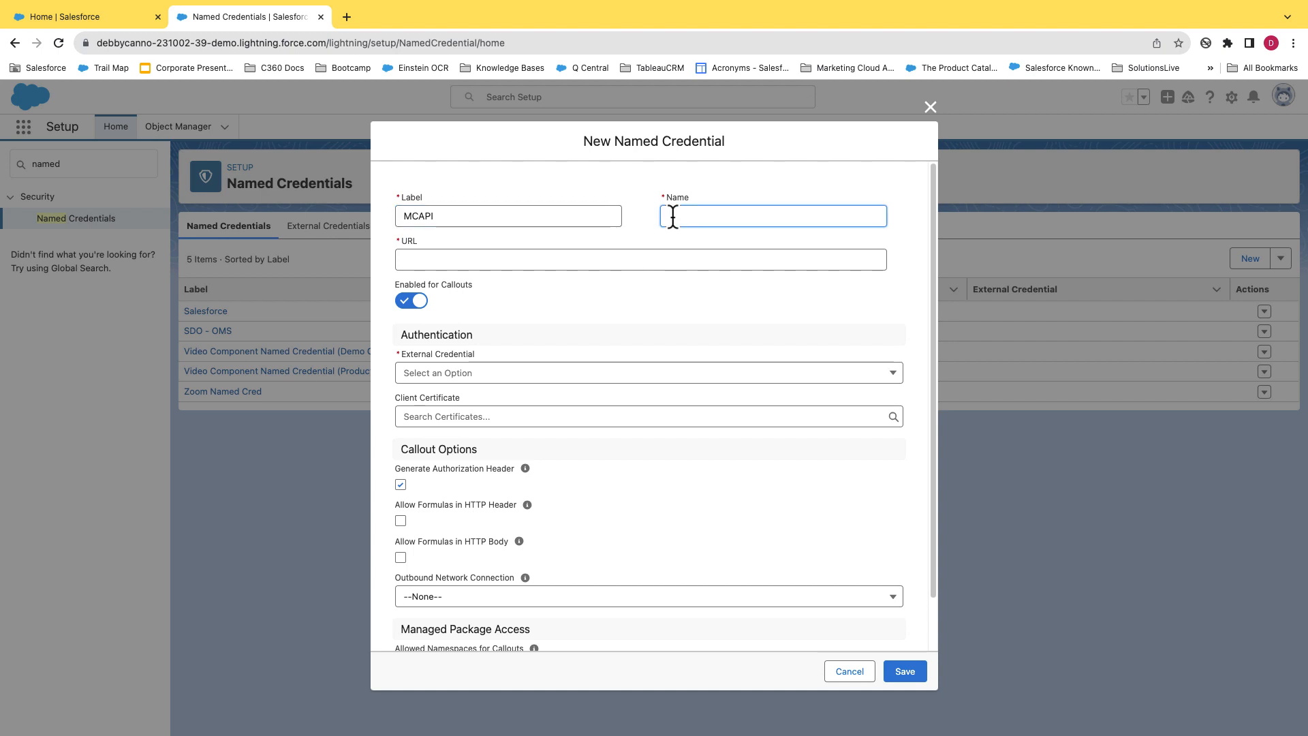
text(MCAPI)
click(508, 373)
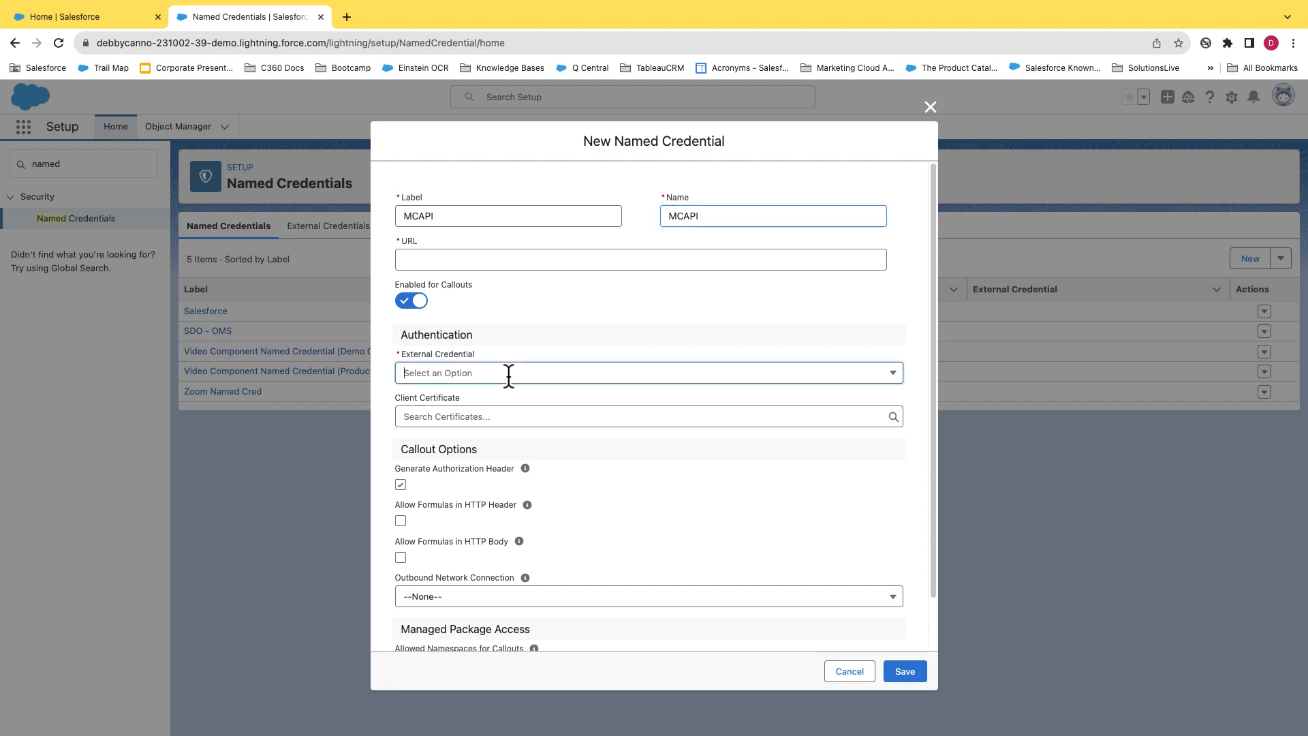
click(504, 400)
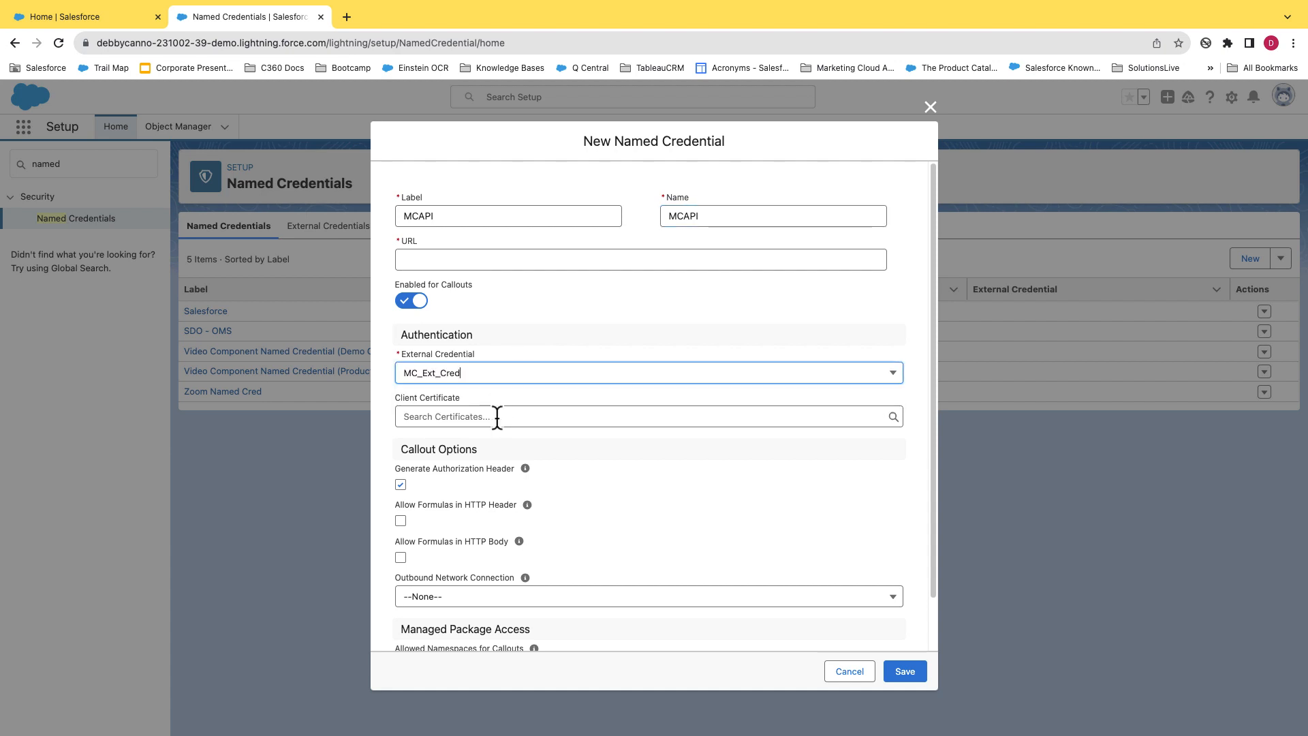
click(462, 259)
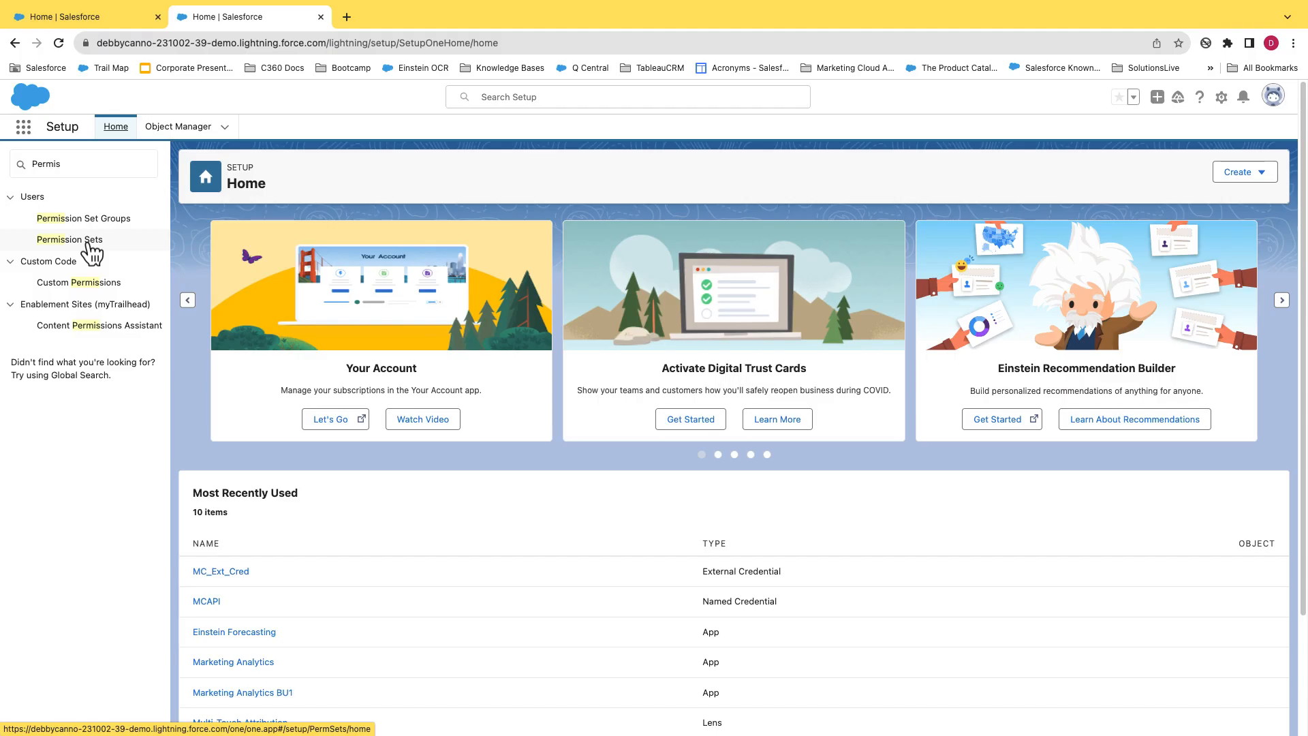
Step: Create and save a permission set labelled MC-External_Creds without a specific license
click(88, 244)
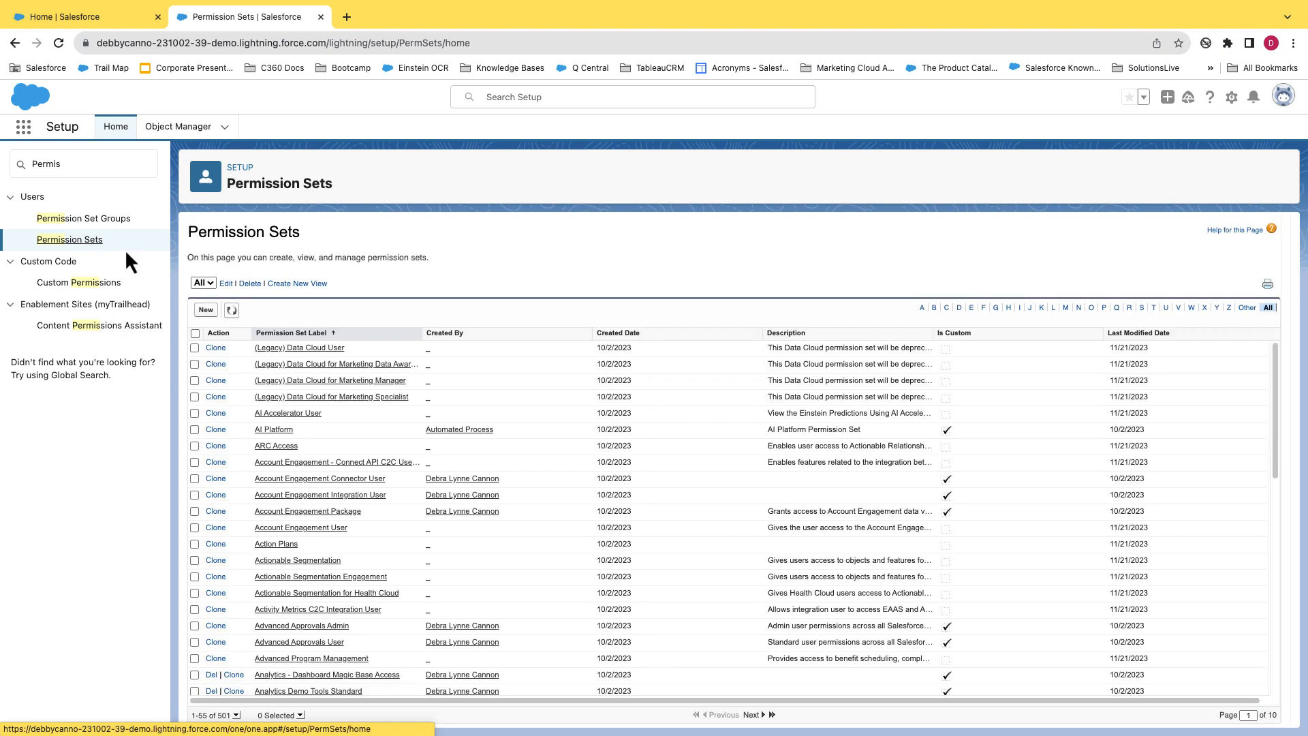
click(206, 310)
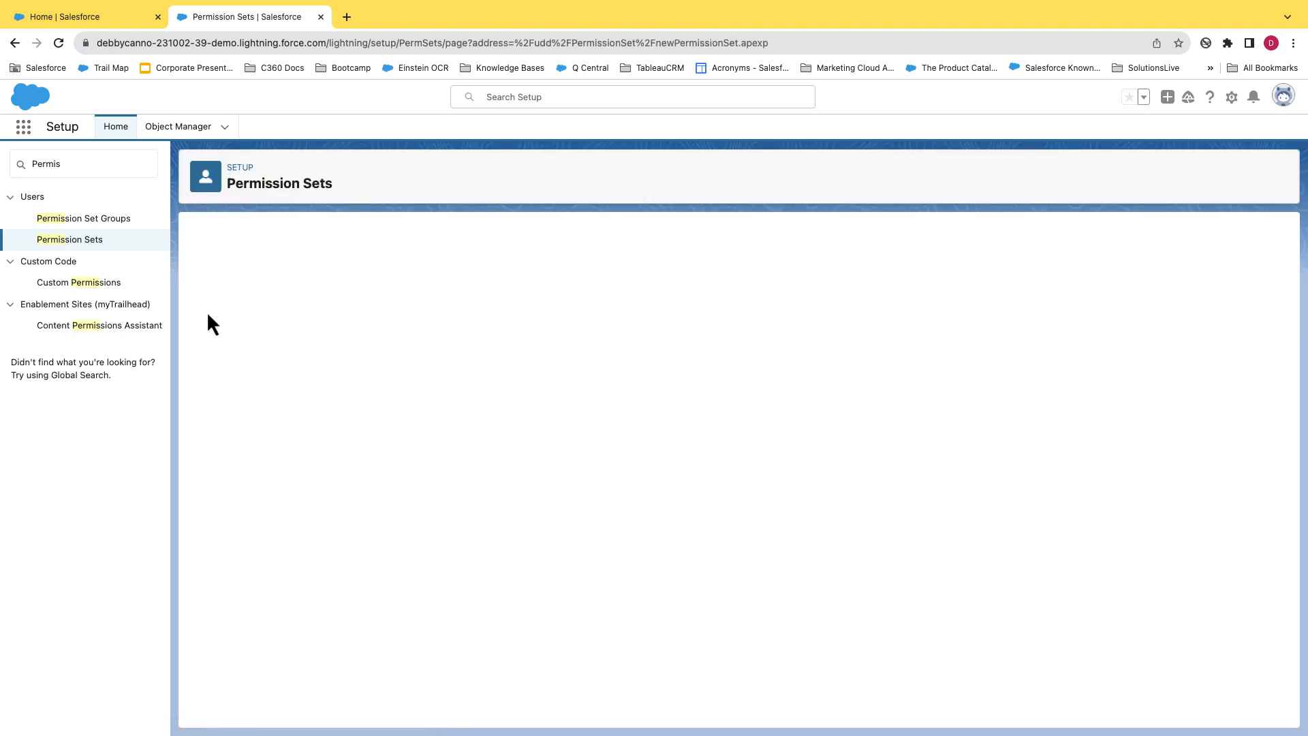
click(418, 333)
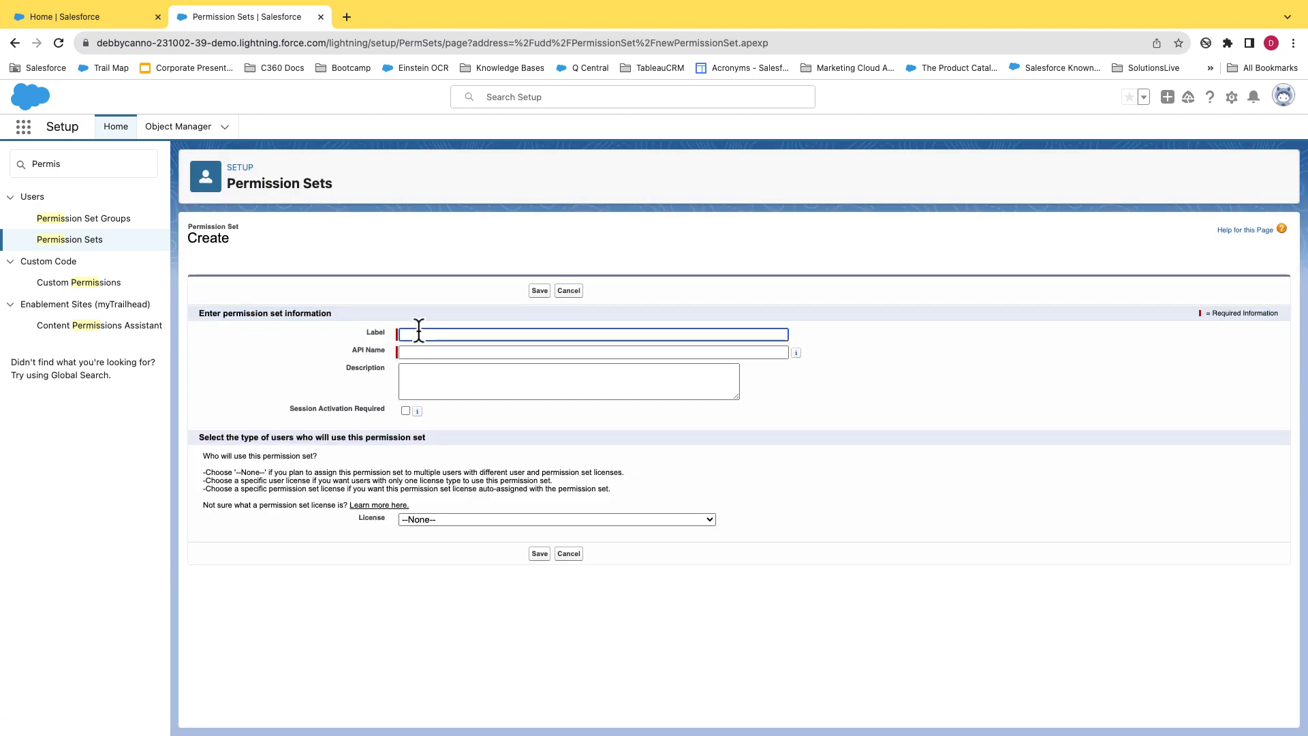
text(MC-External_Creds)
click(429, 380)
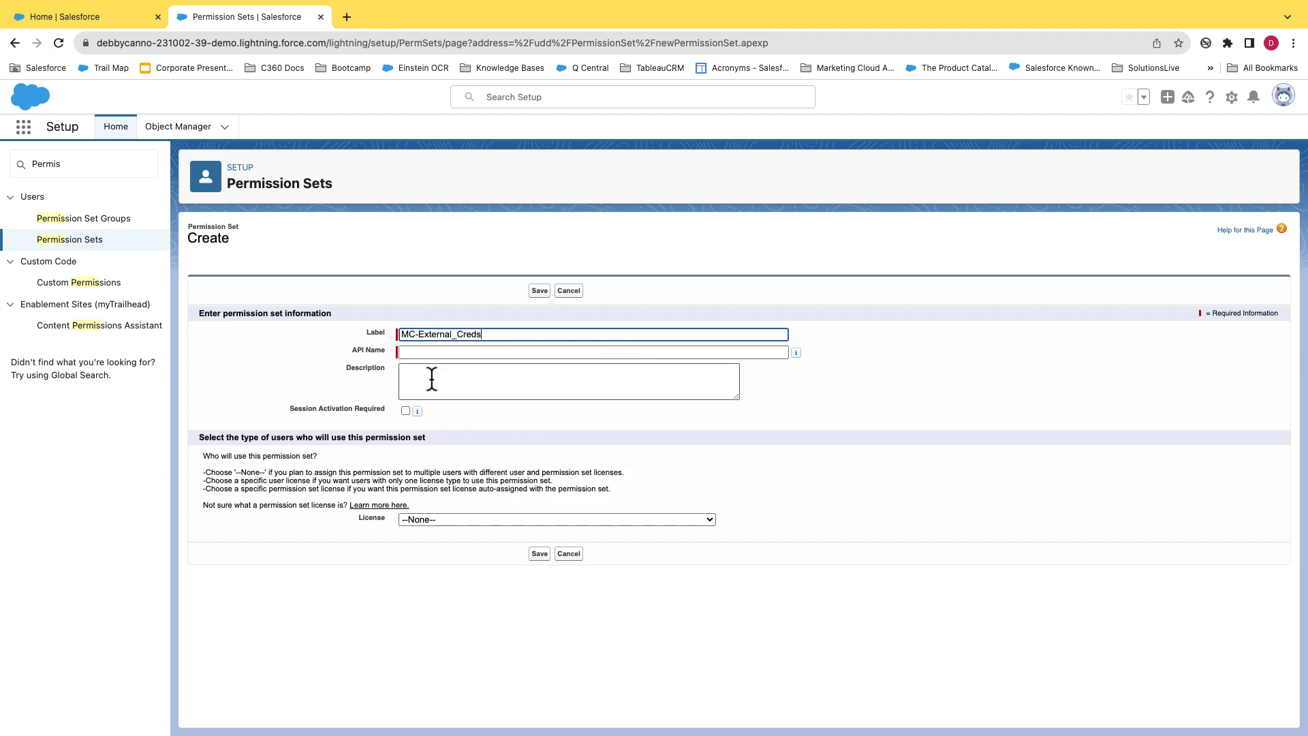
click(545, 556)
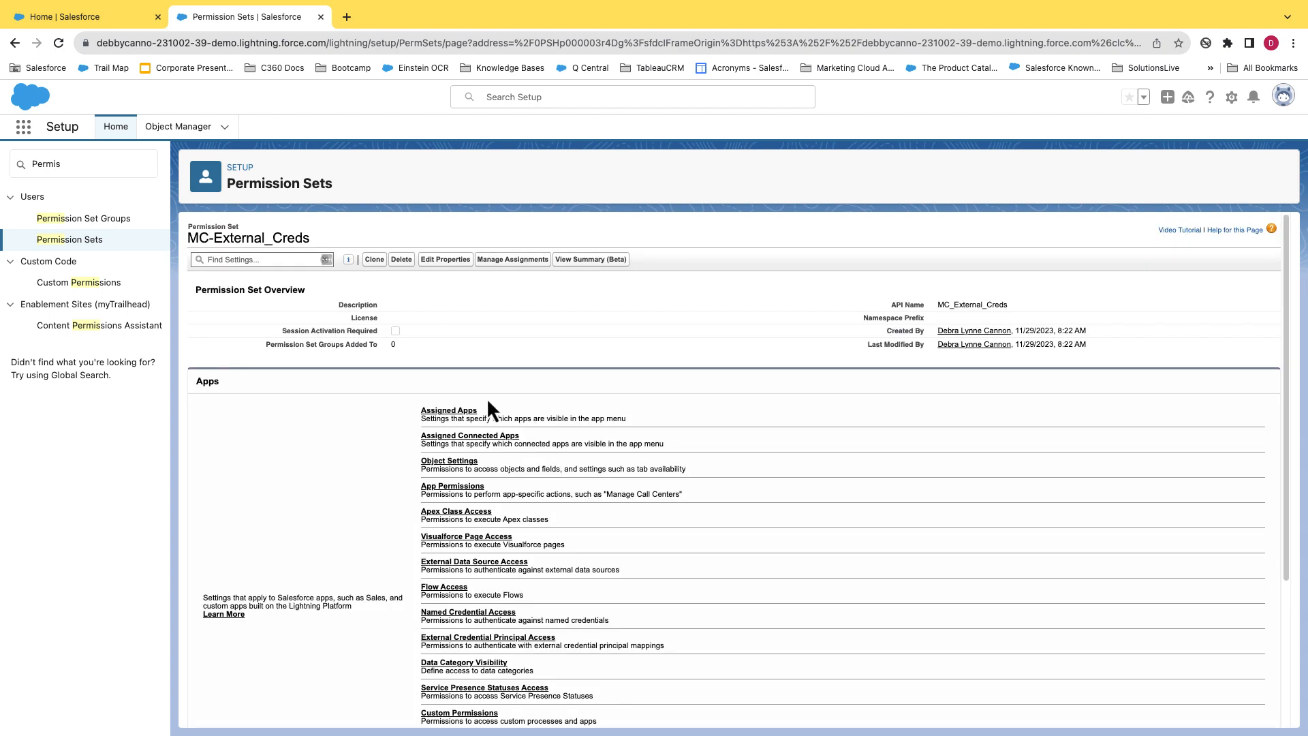
Step: Open the External Credential Principal Access settings of the MC-External_Creds permission set for editing
scroll(475, 420, down, 1)
scroll(475, 421, down, 5)
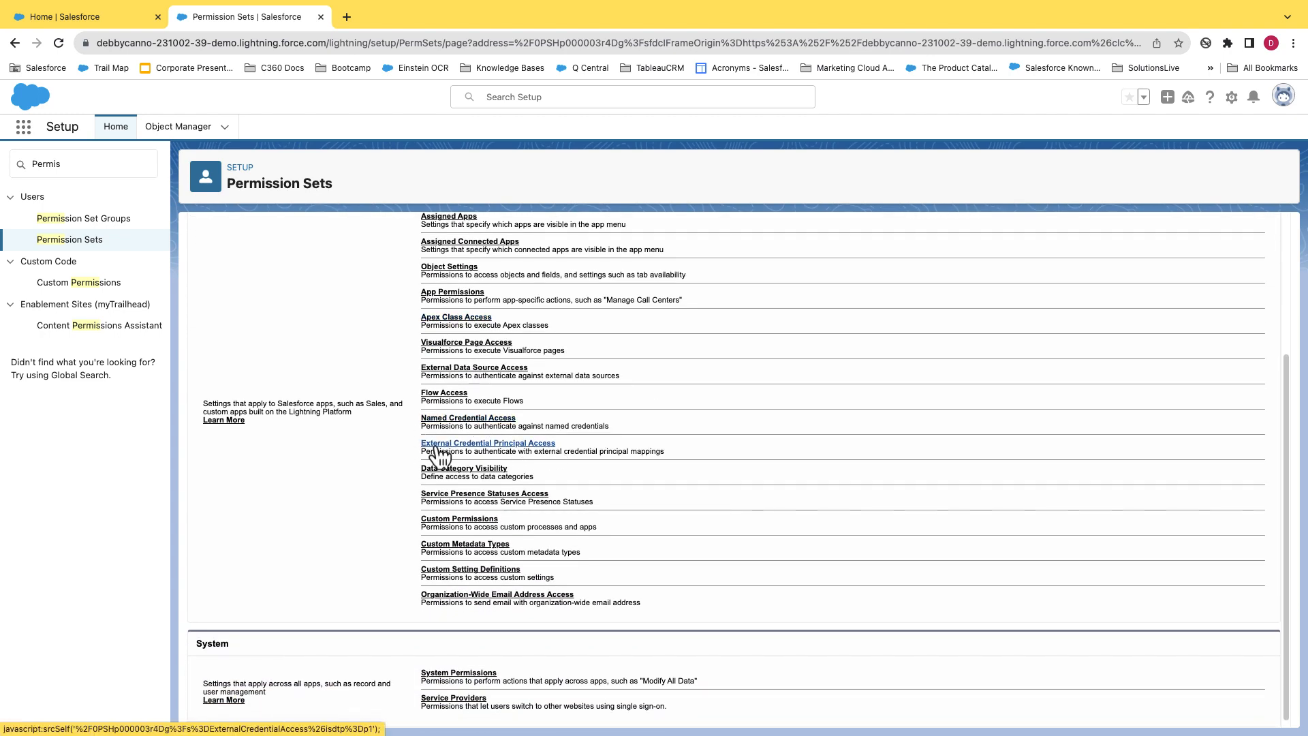
click(492, 448)
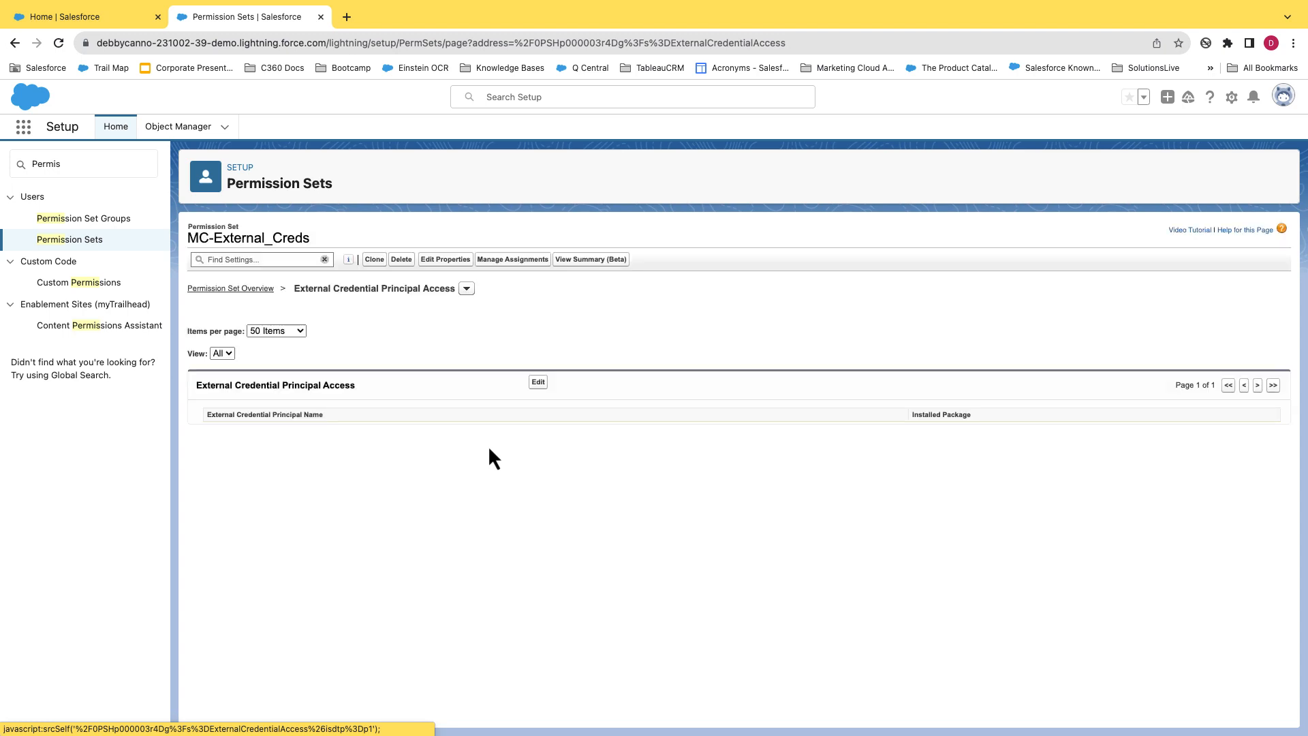
click(539, 384)
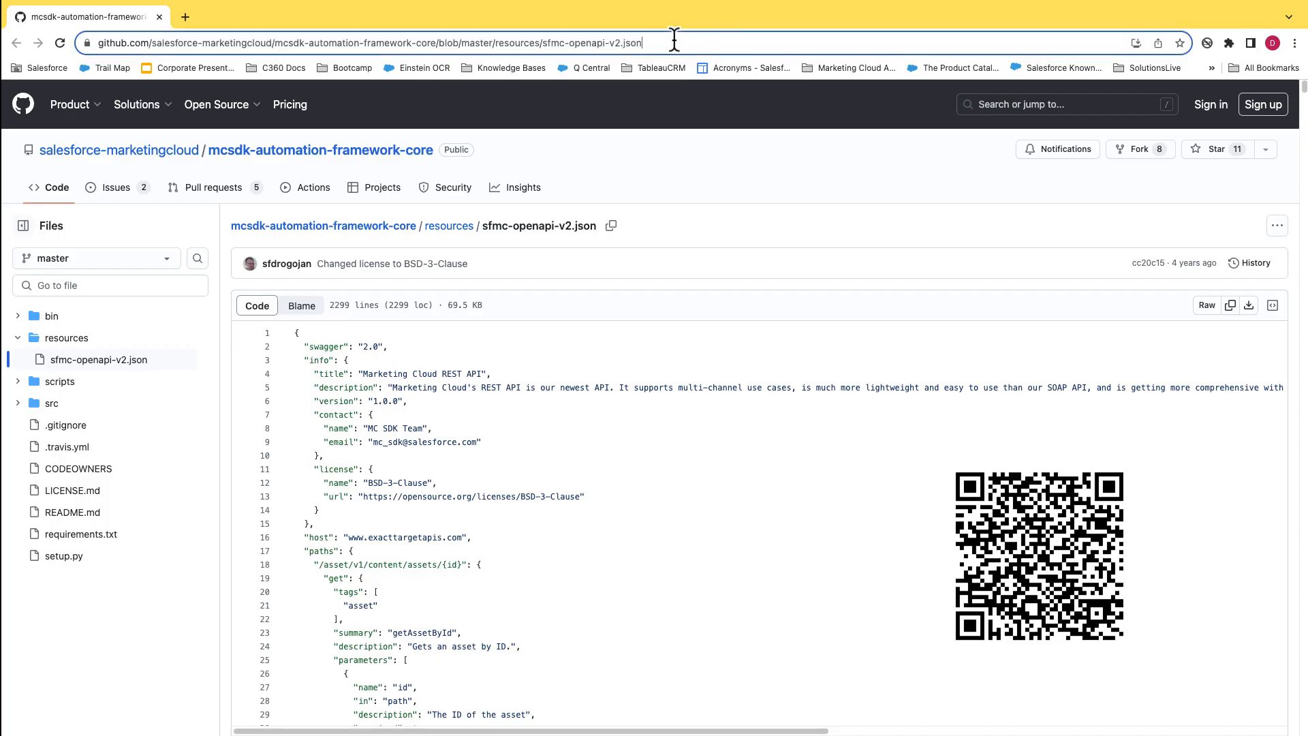
Step: Copy the contents of sfmc-openapi-v2.json on GitHub, and start adding an external service from an API specification in Salesforce Setup
click(345, 32)
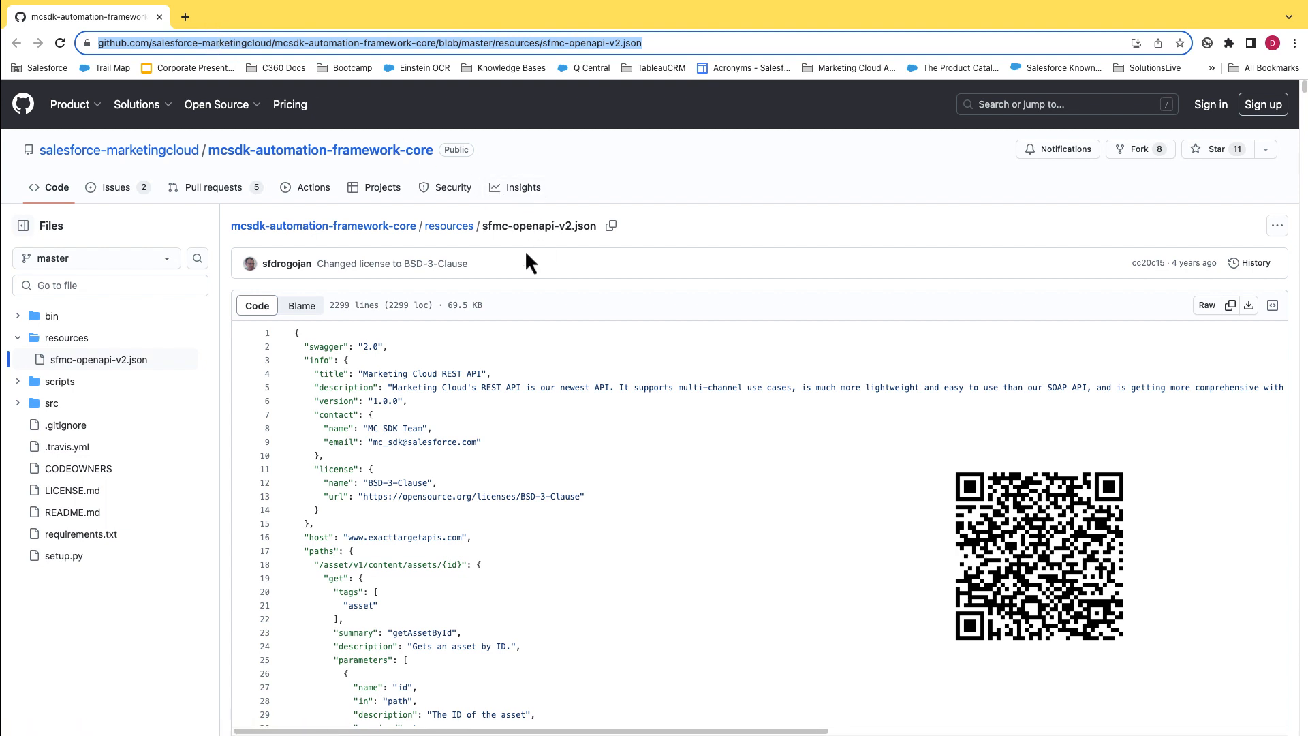
click(1230, 306)
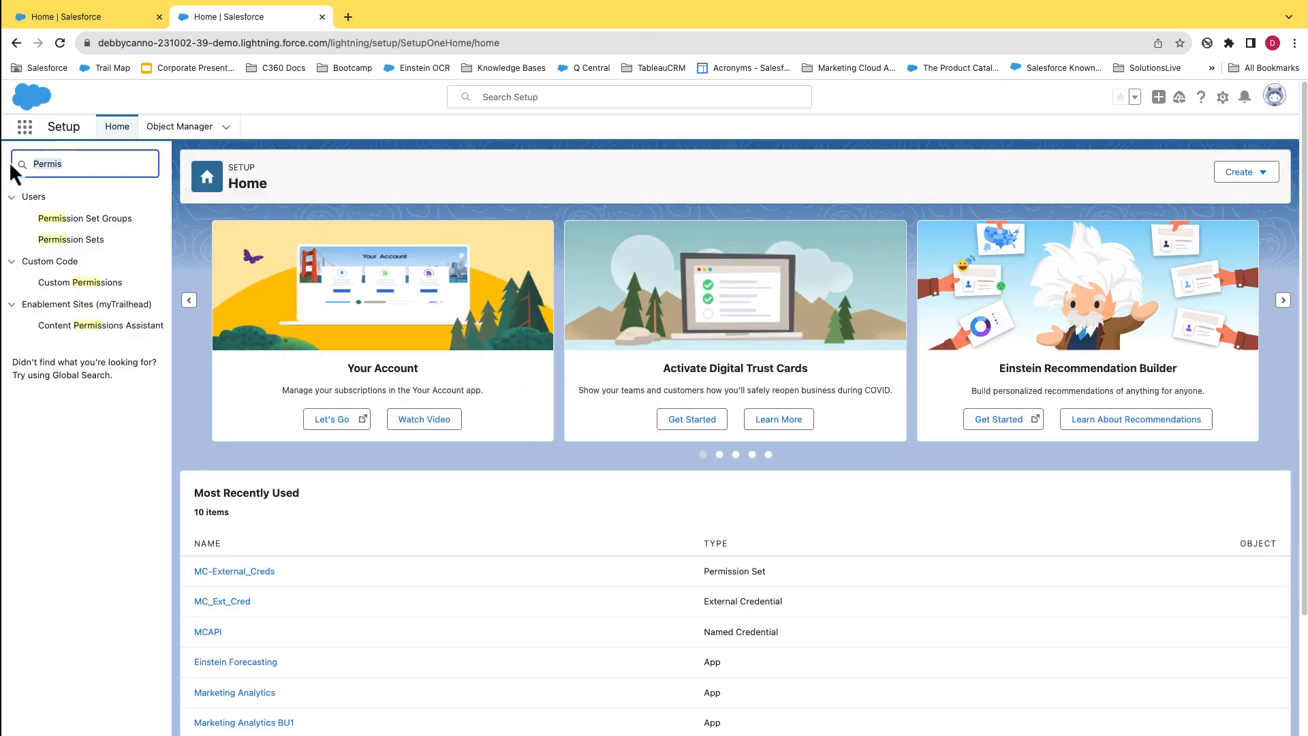
text(Externa)
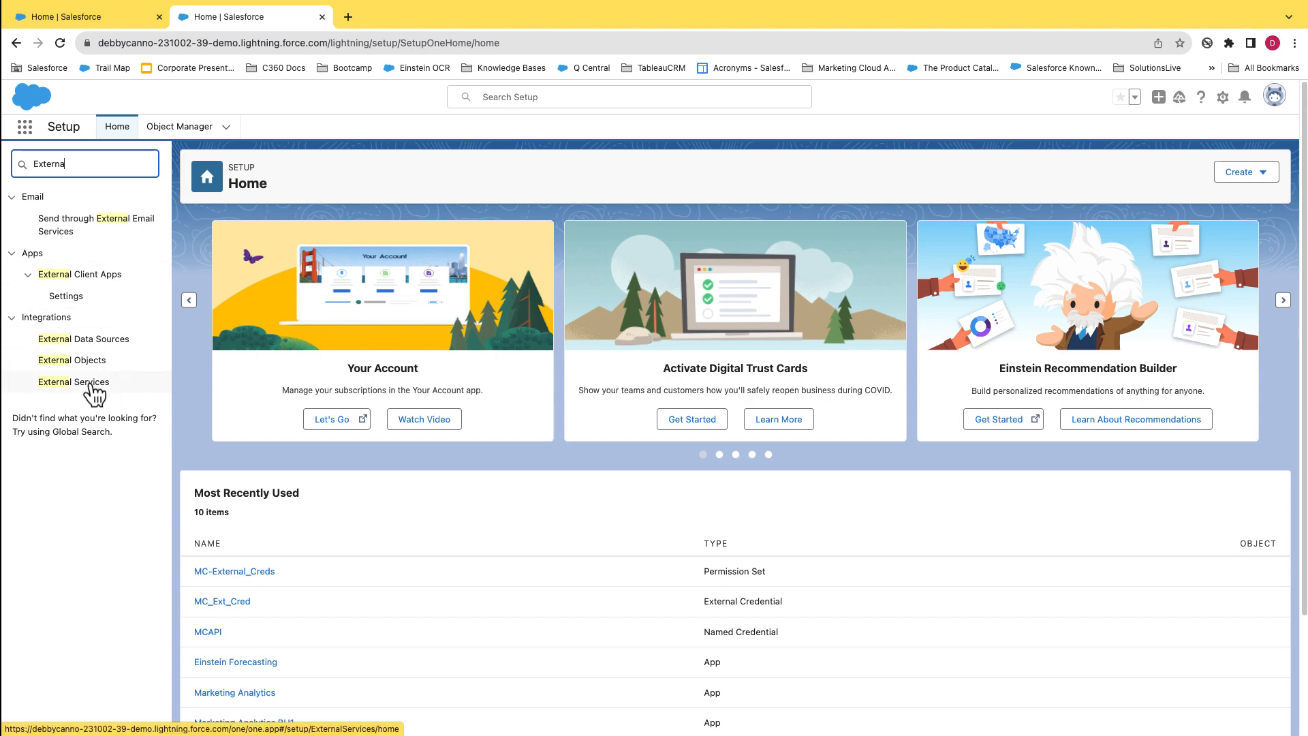
click(98, 383)
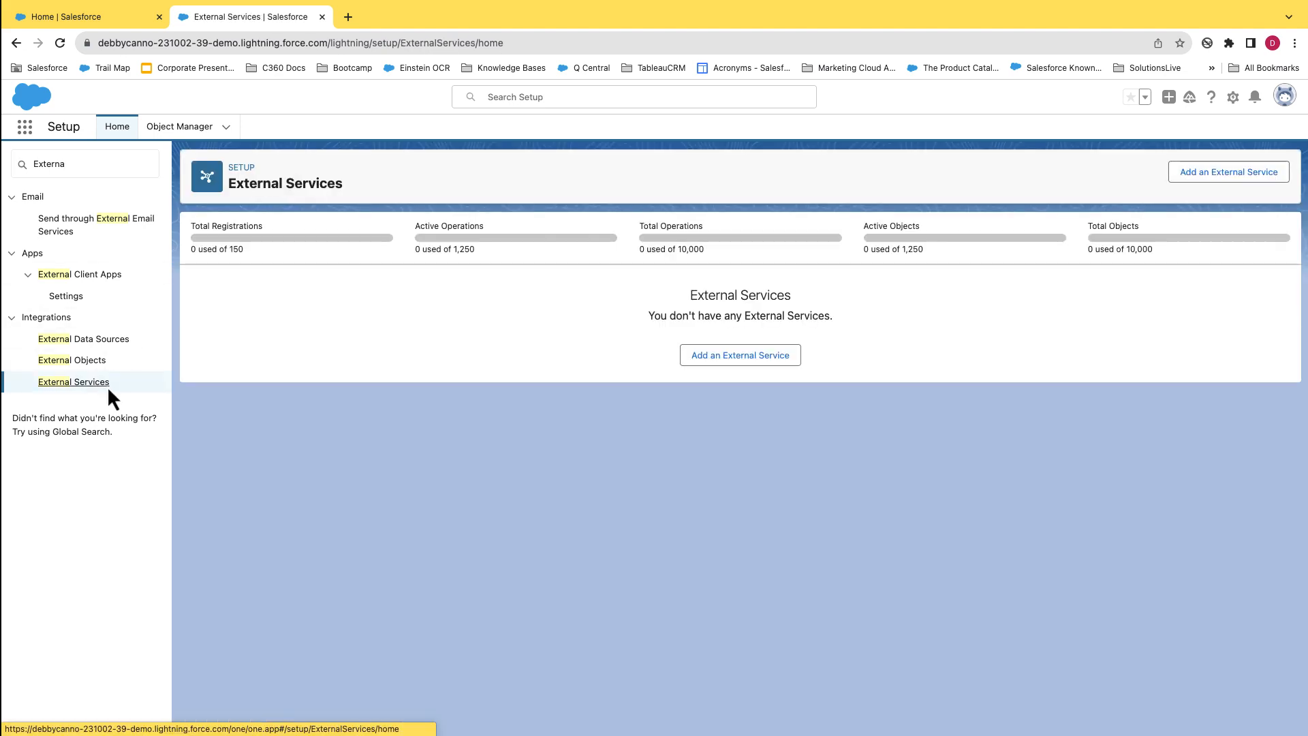
click(714, 360)
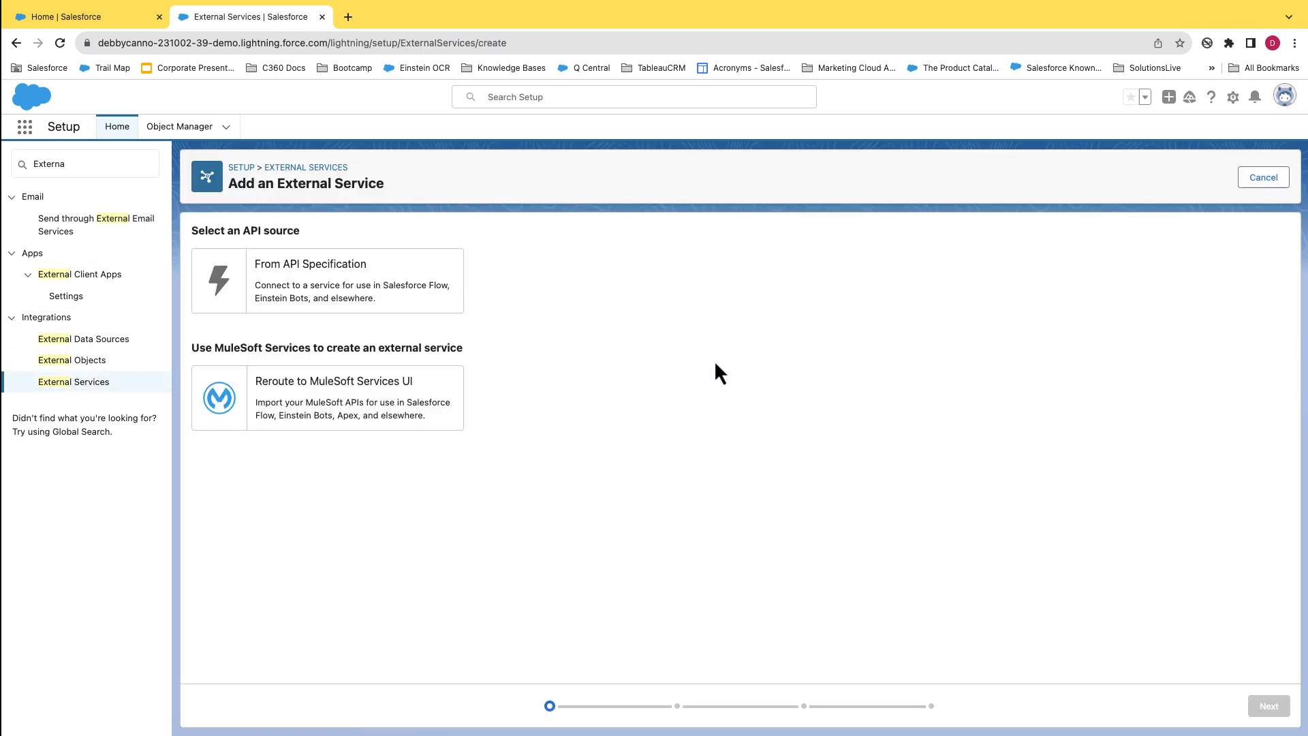
click(367, 286)
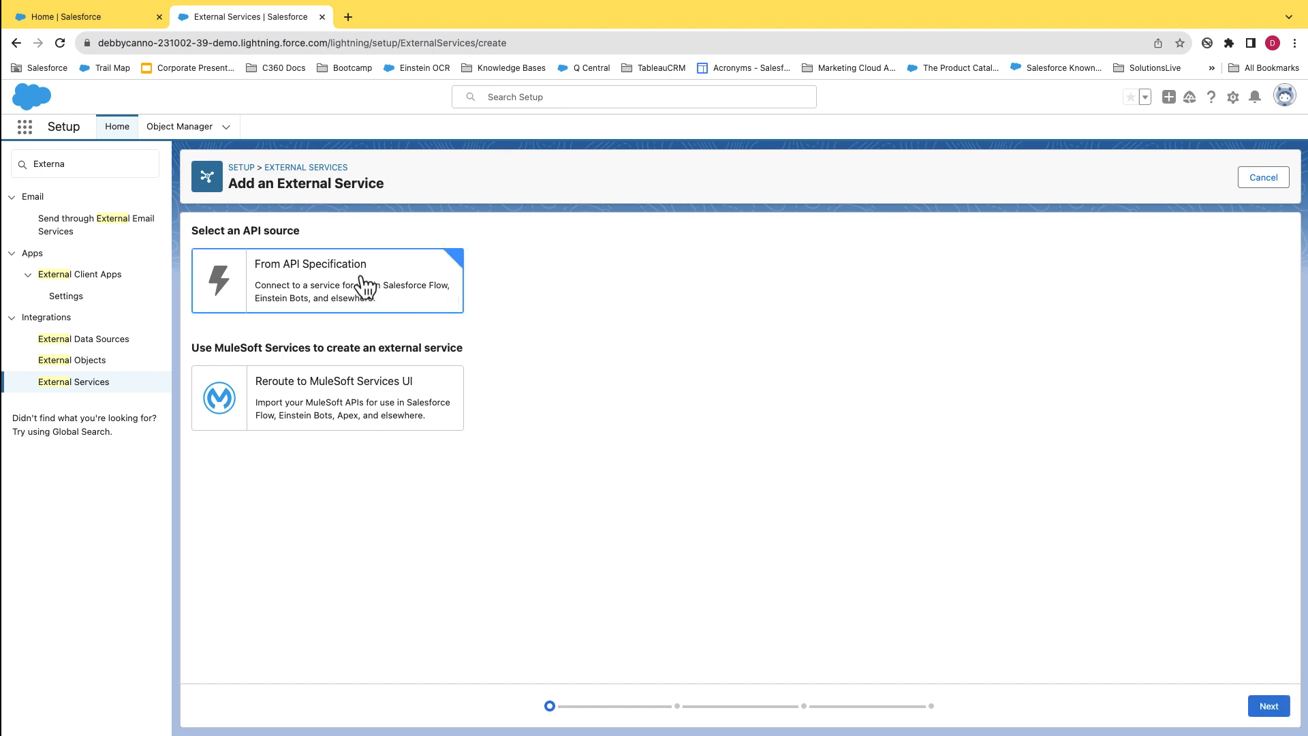
click(1269, 707)
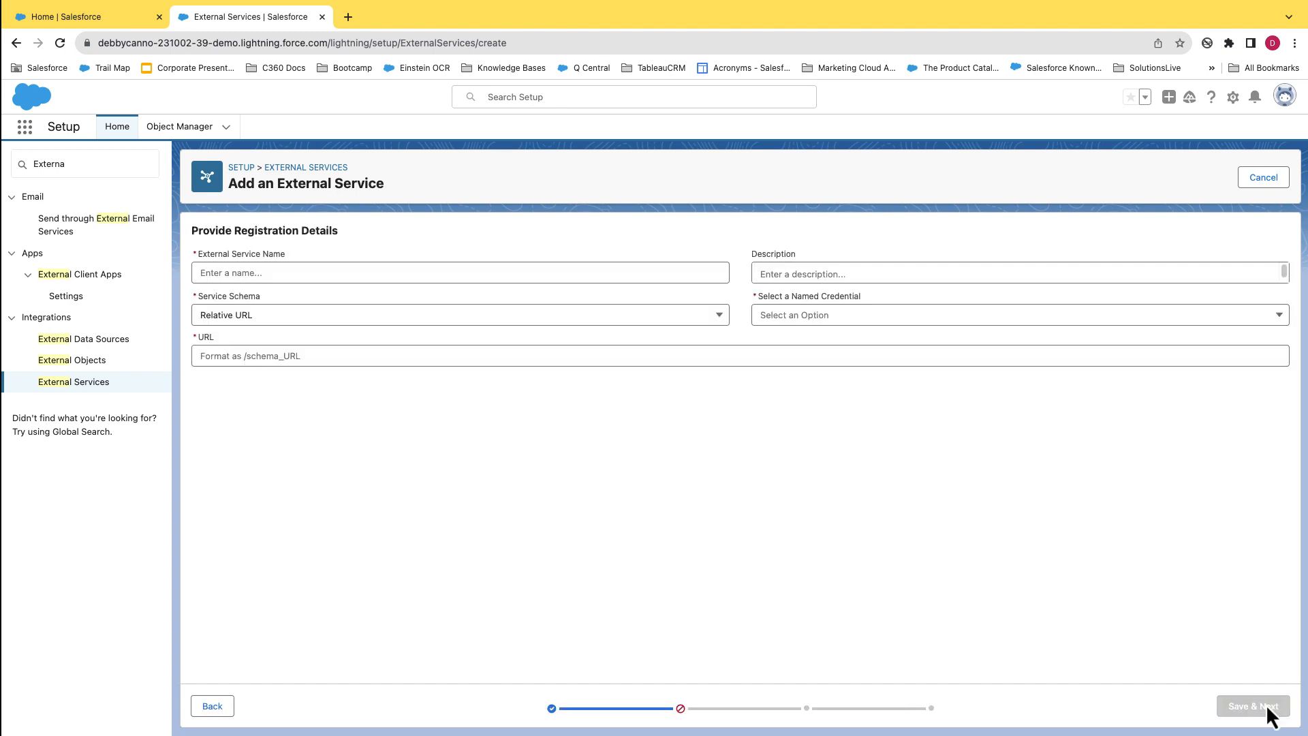
Step: Name the external service MCAPI, set its schema to Complete JSON with the copied specification pasted in, and select the MCAPI named credential
click(382, 269)
text(MCAPI)
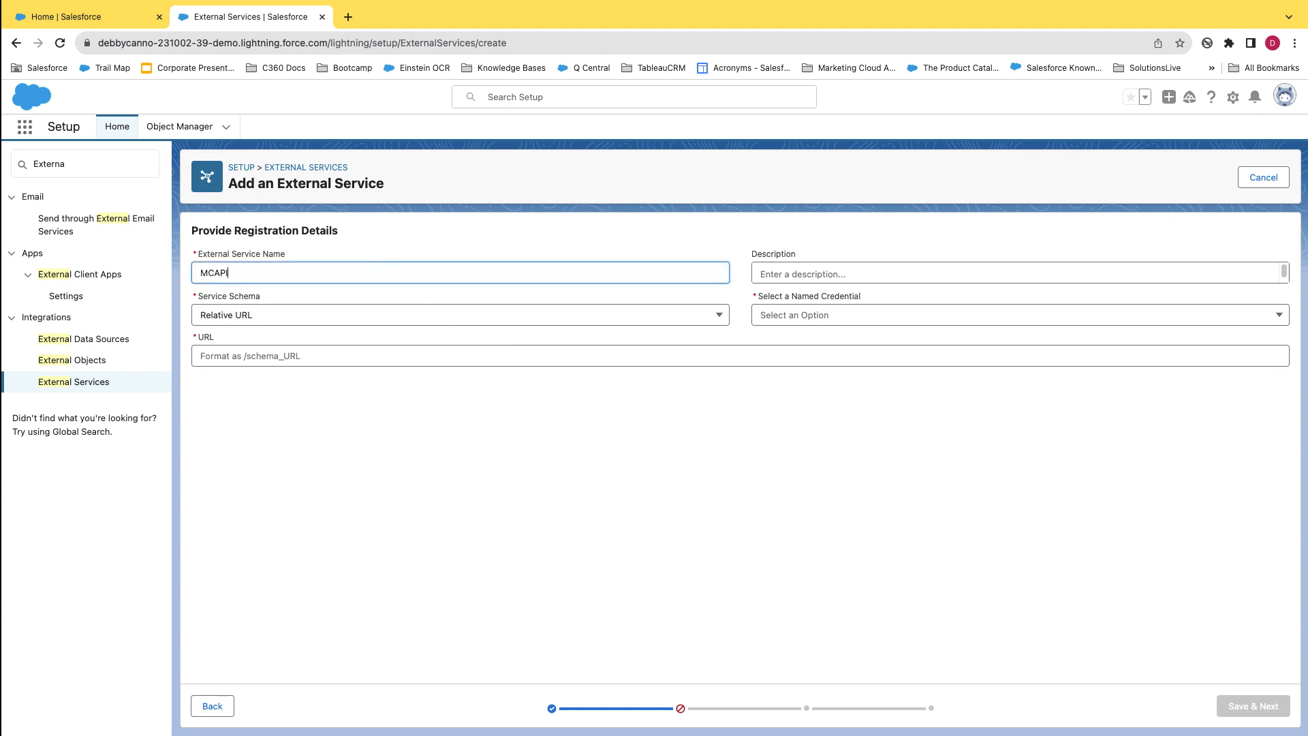
click(366, 323)
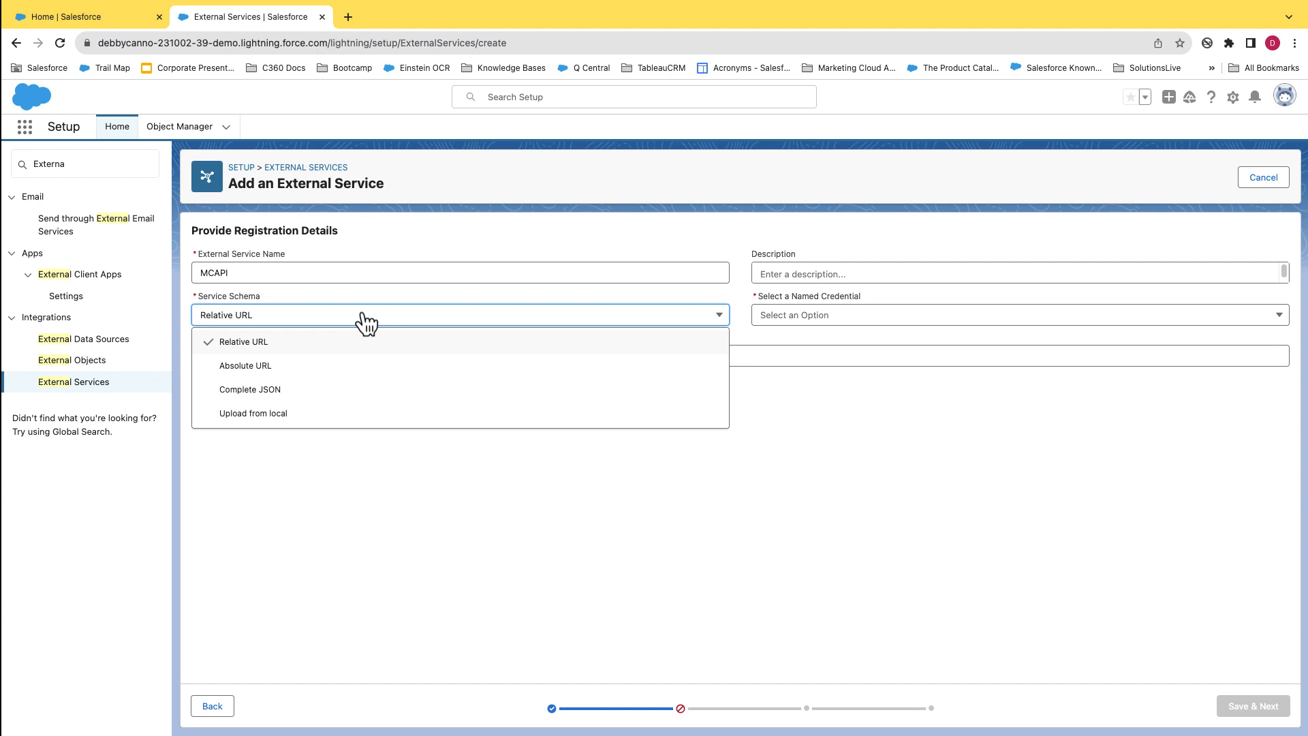
click(318, 398)
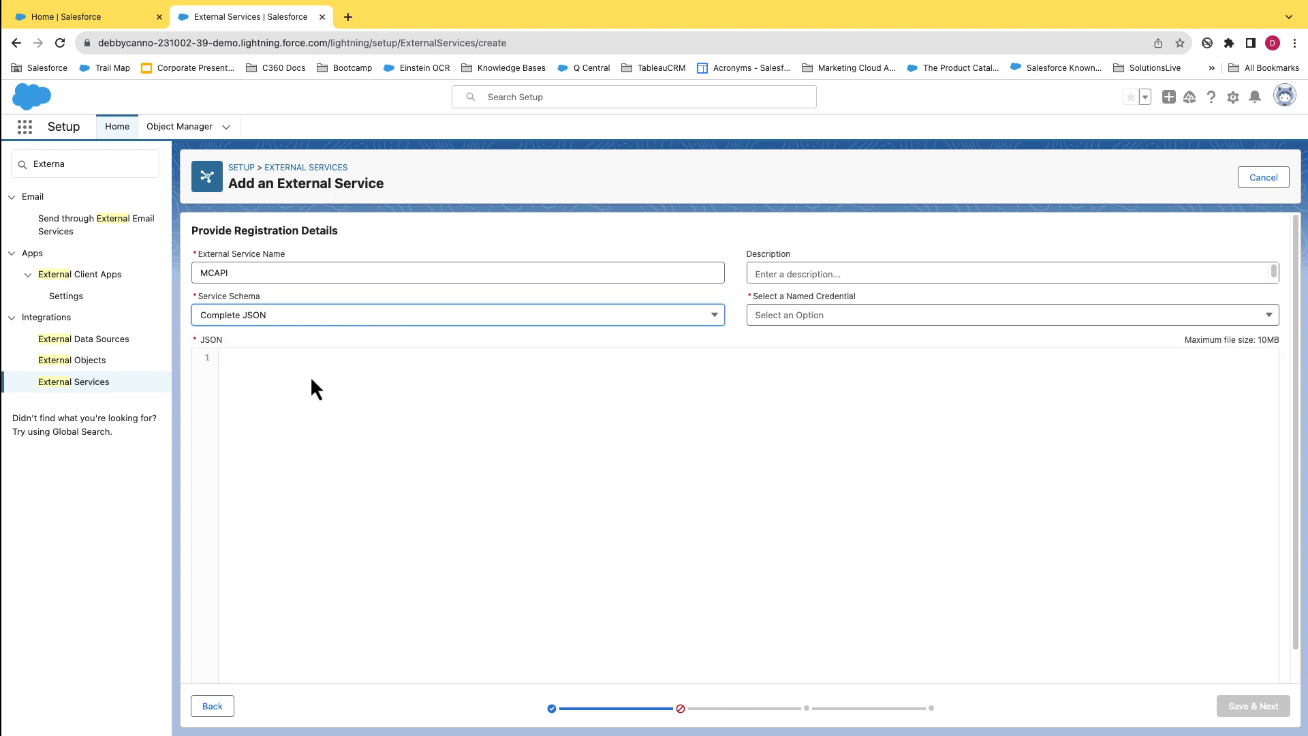
click(312, 380)
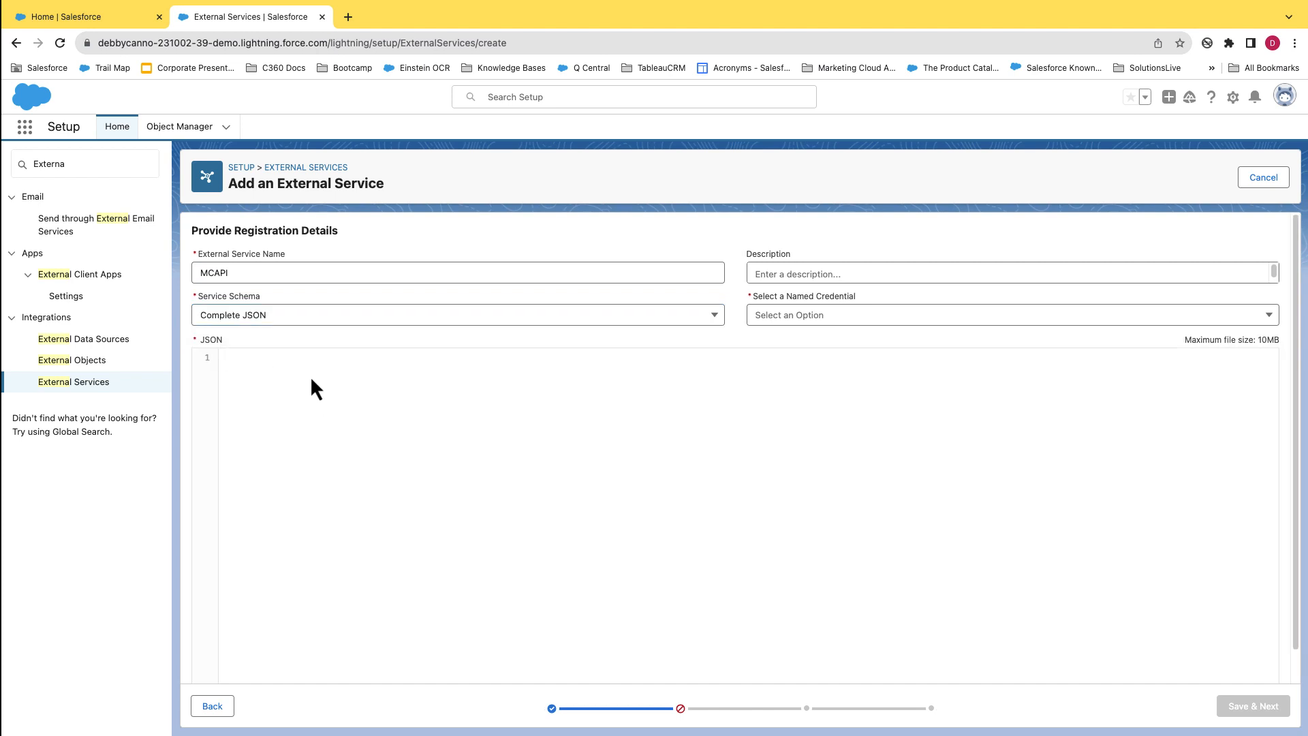
key(super+v)
click(765, 317)
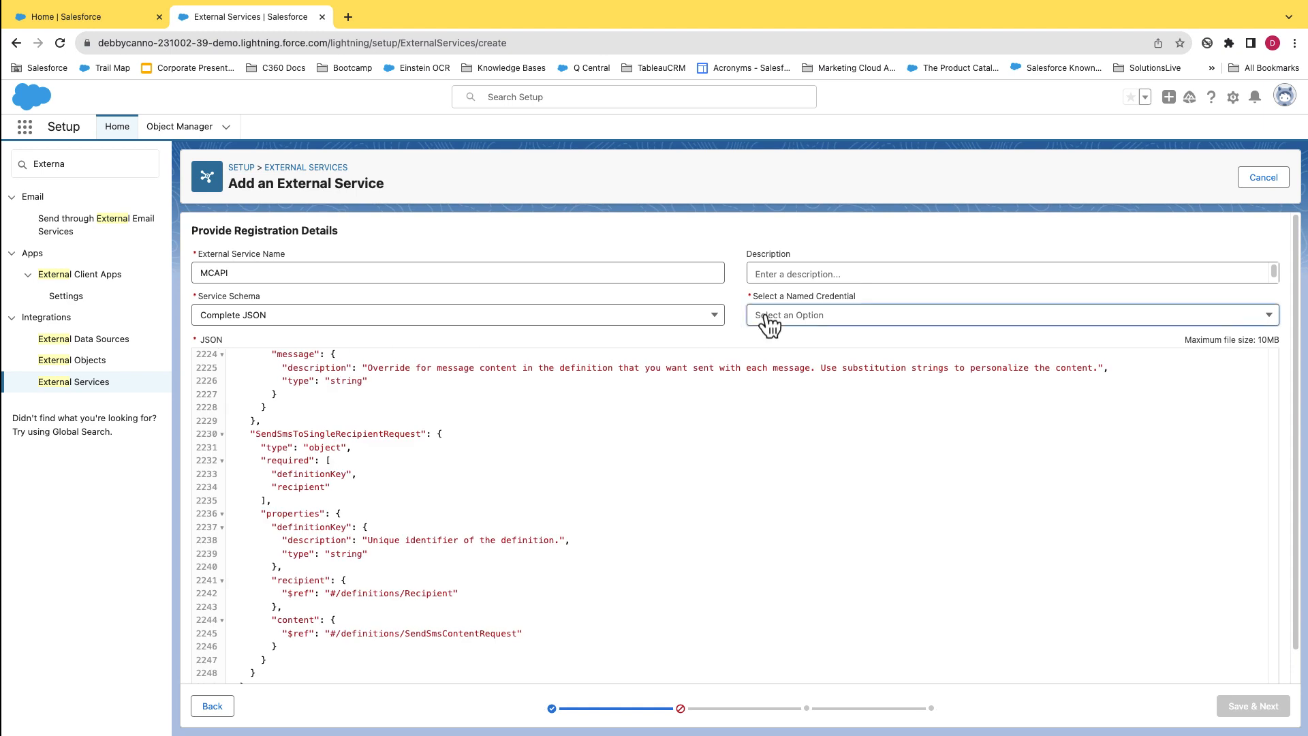
click(777, 342)
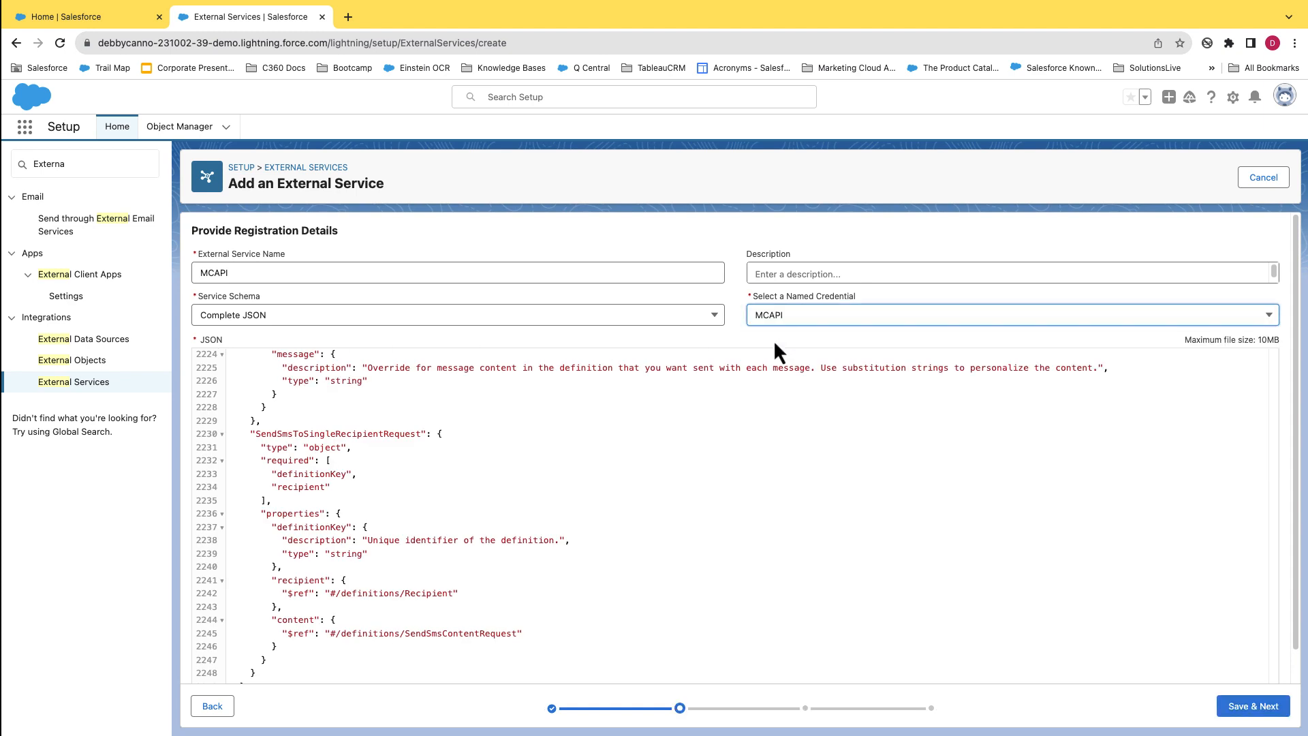
Step: Finish registering the external service with all available operations selected, and open the details of MCAPI
click(1252, 708)
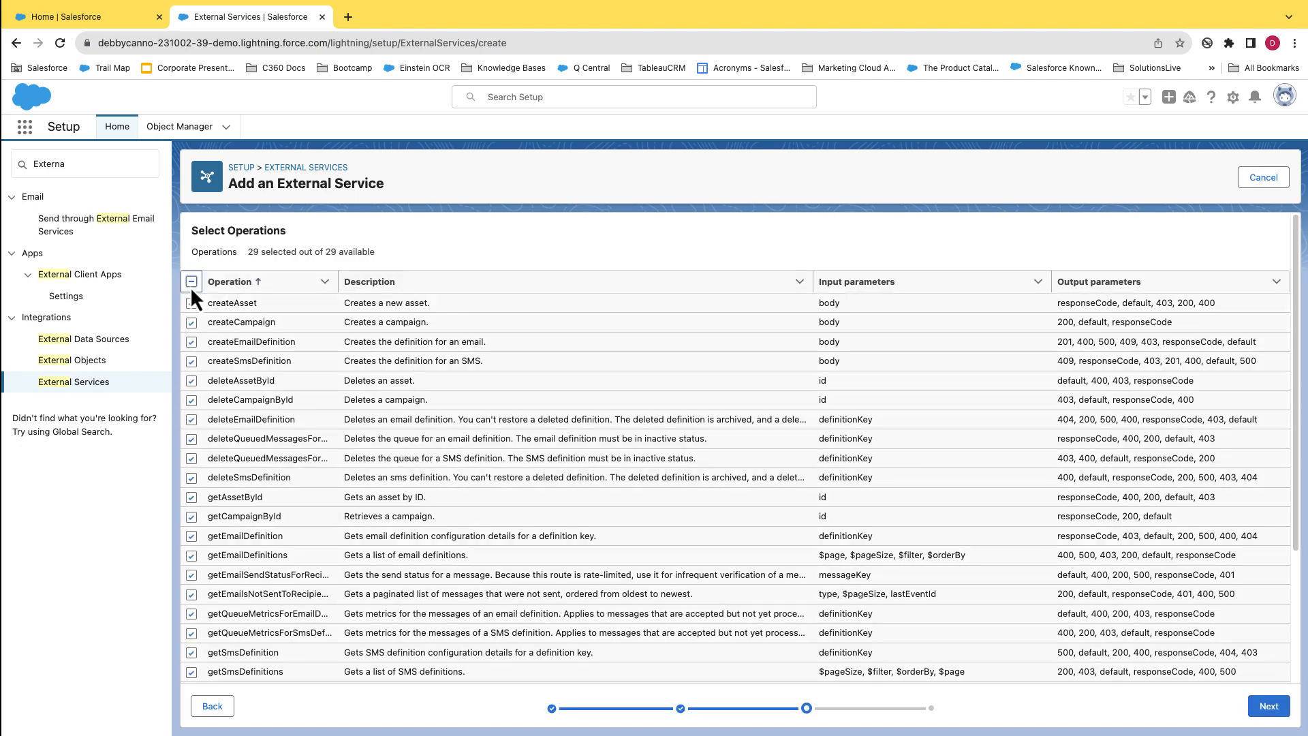
click(1269, 707)
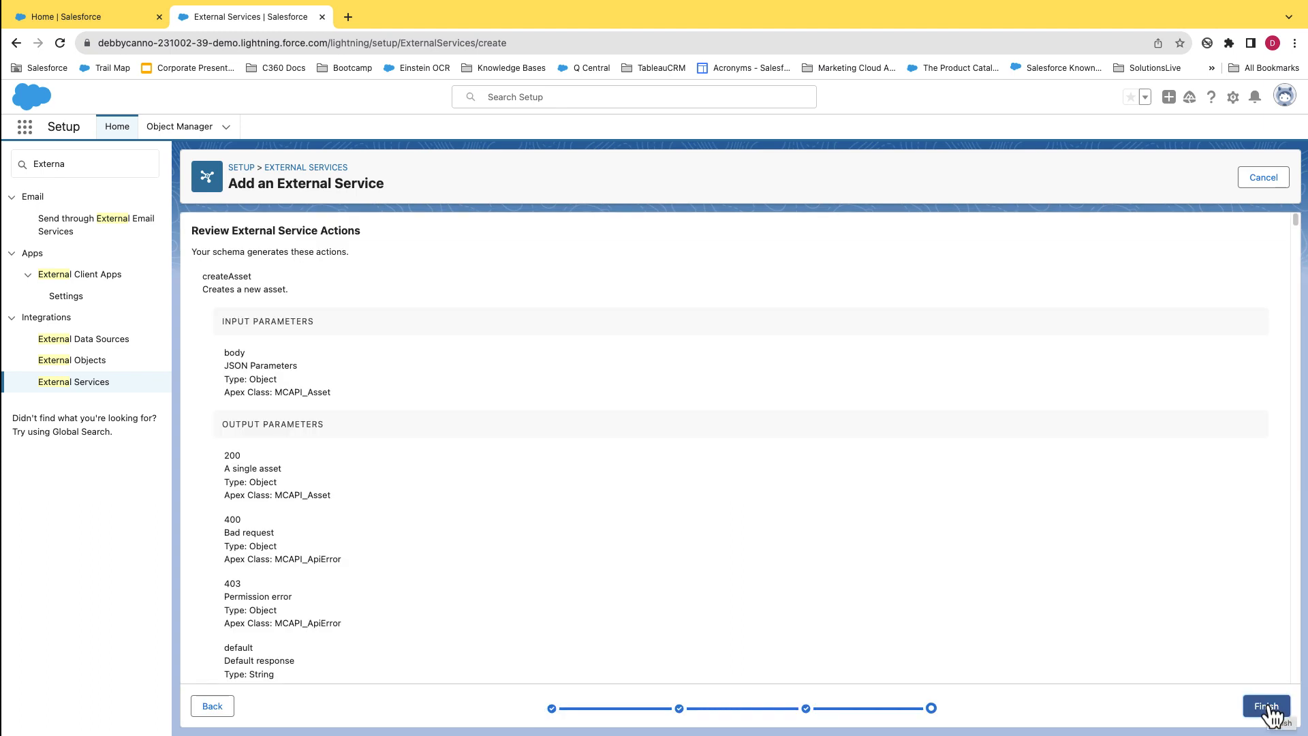
click(1267, 707)
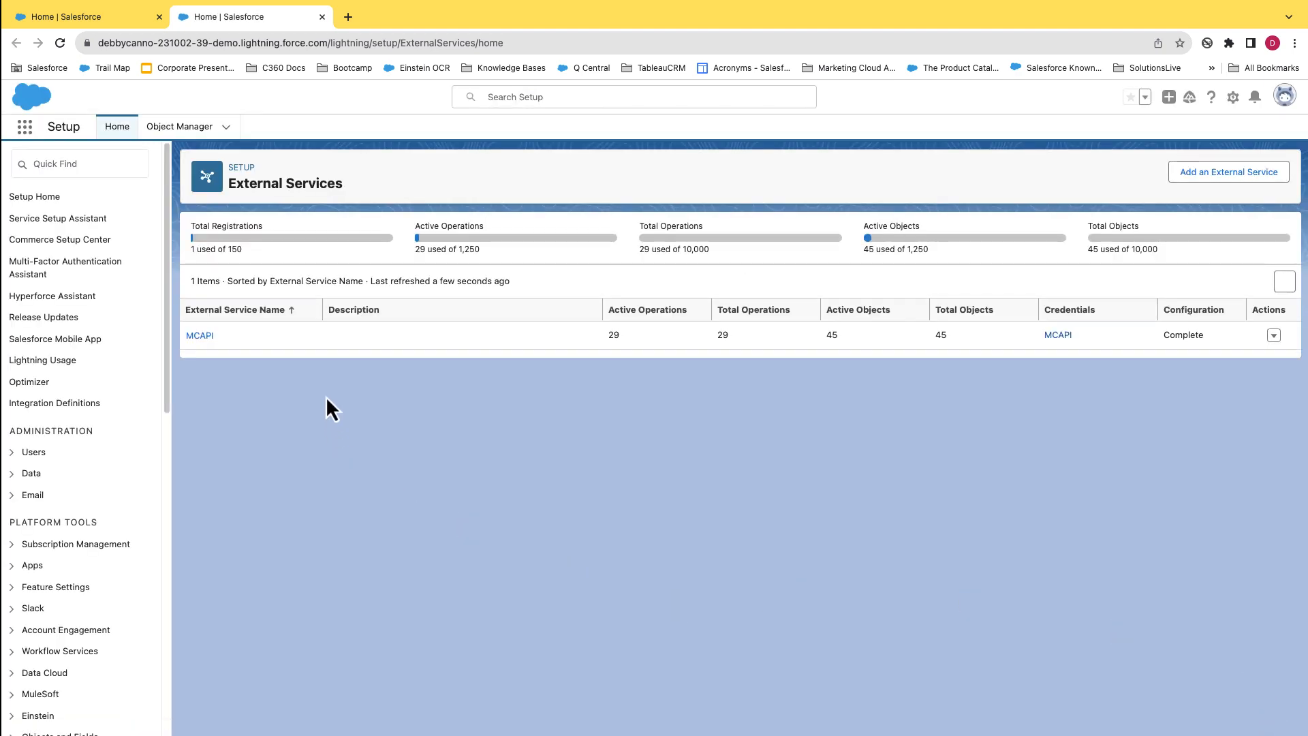
click(203, 335)
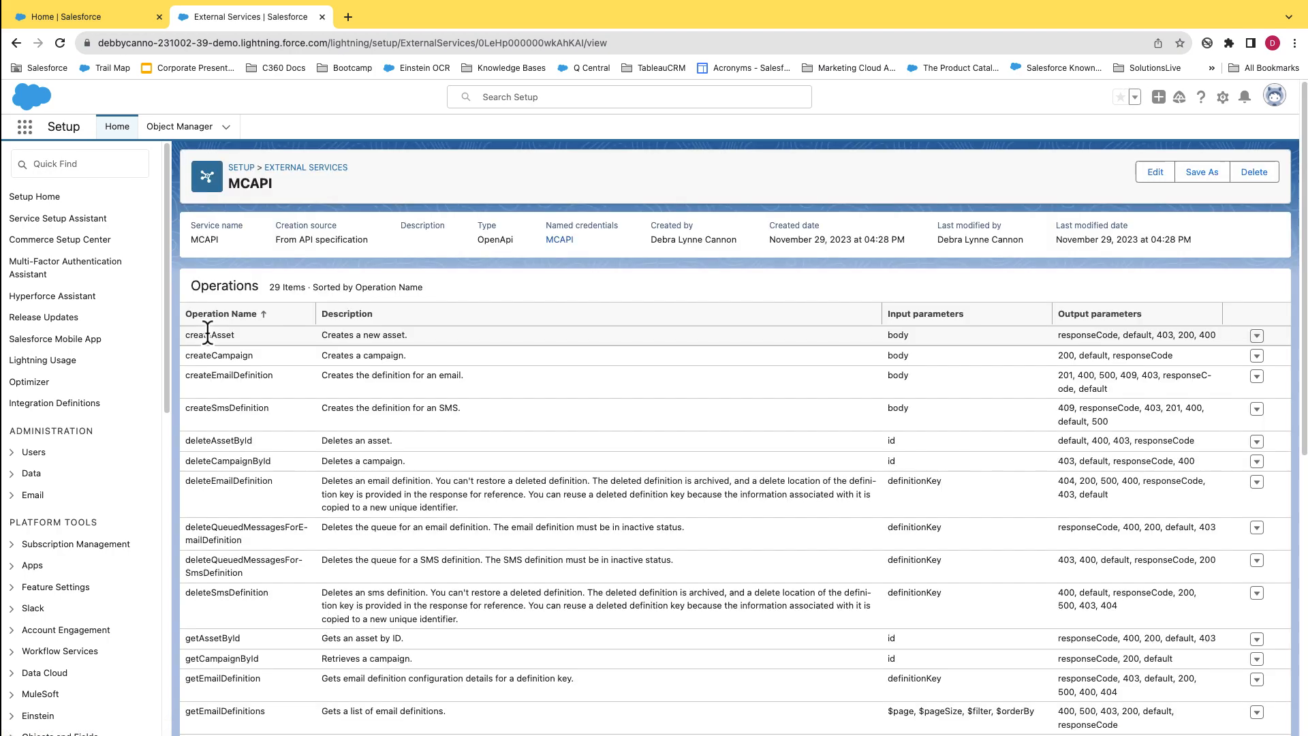
Step: Find Flows in Setup and create a new Schedule-Triggered Flow
click(79, 166)
text(Exter)
text(Fl)
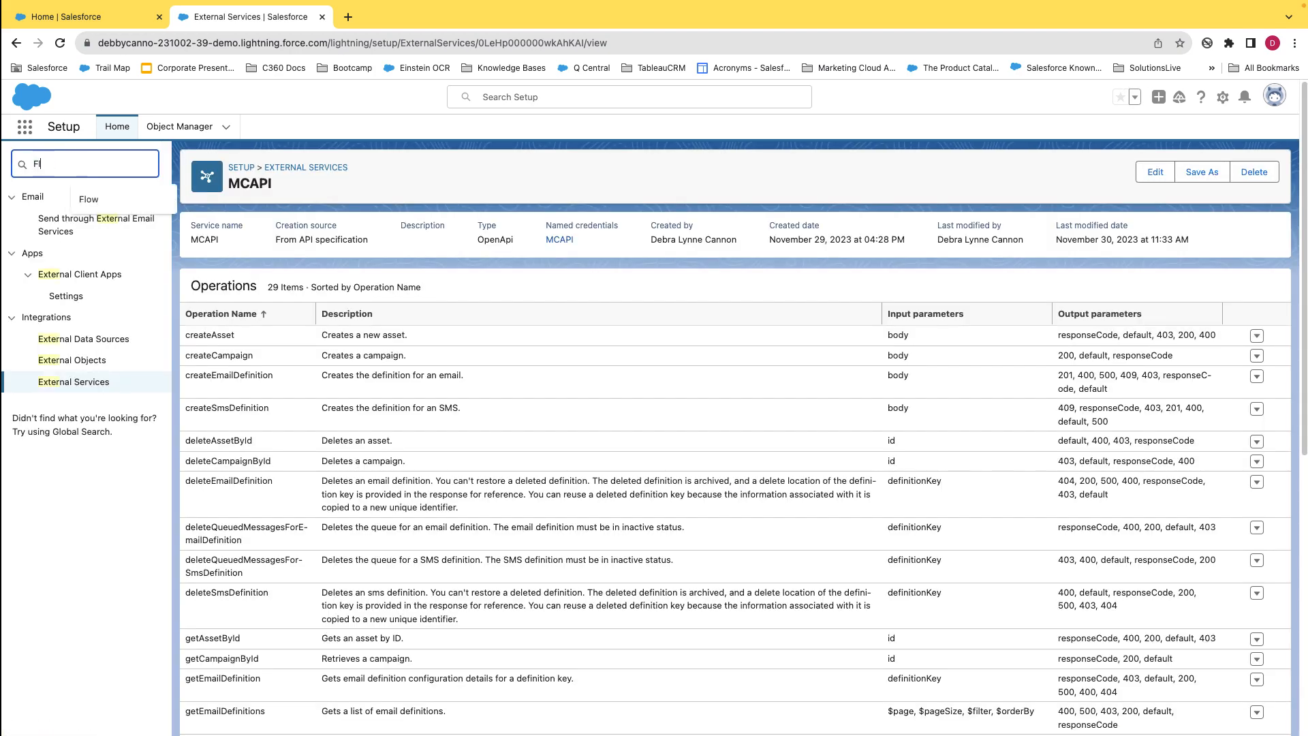
text(ows)
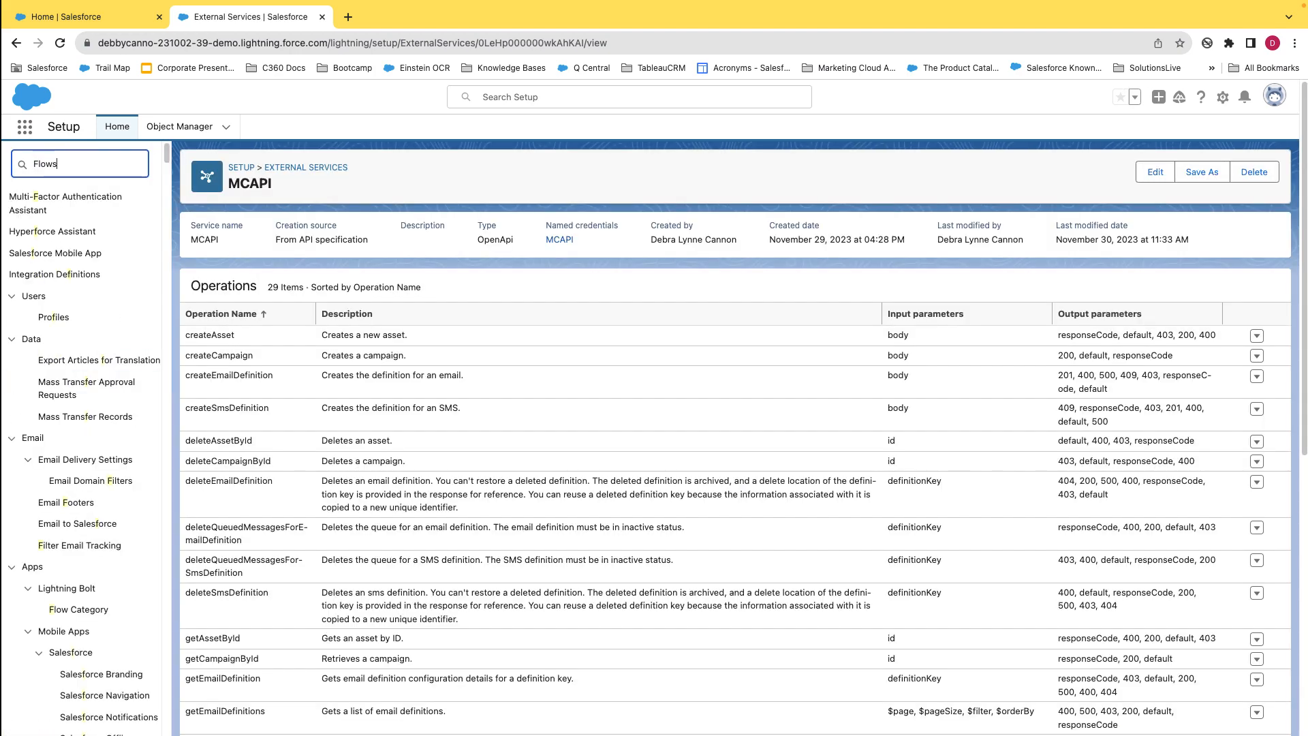
click(58, 218)
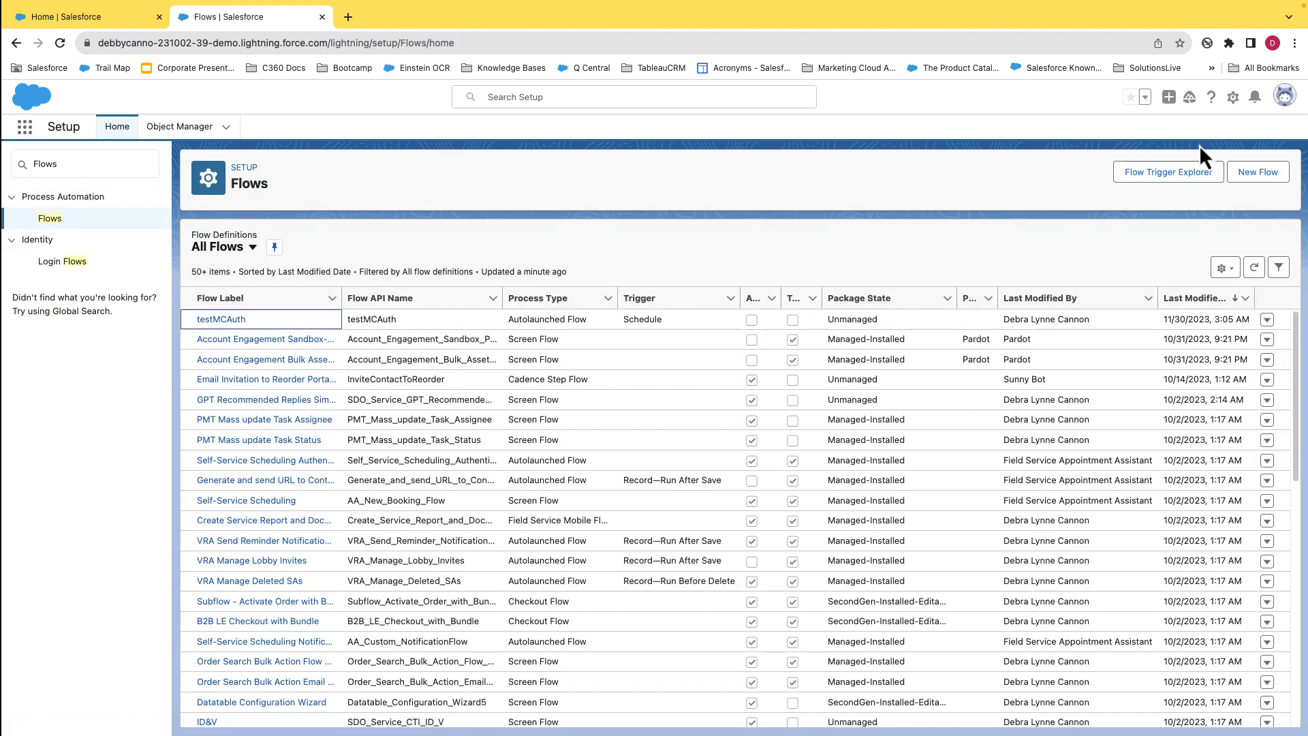
click(1260, 176)
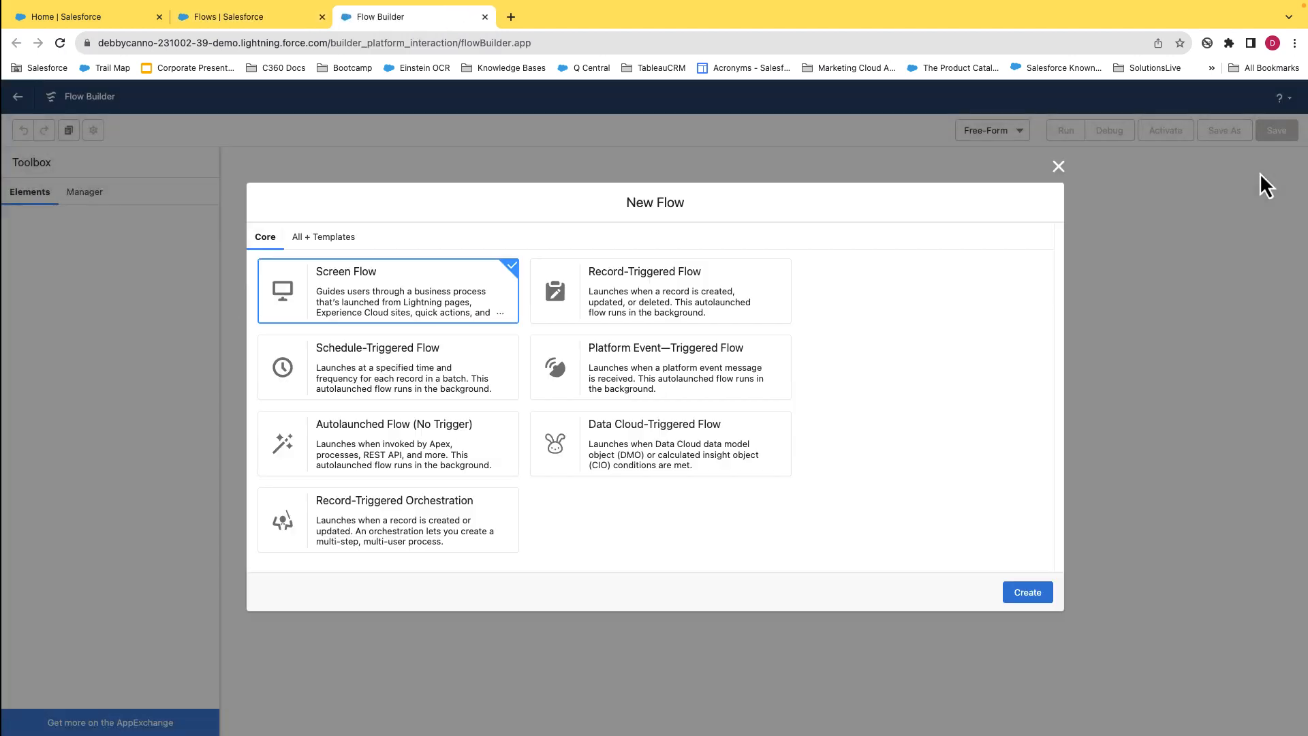
click(468, 372)
click(1012, 597)
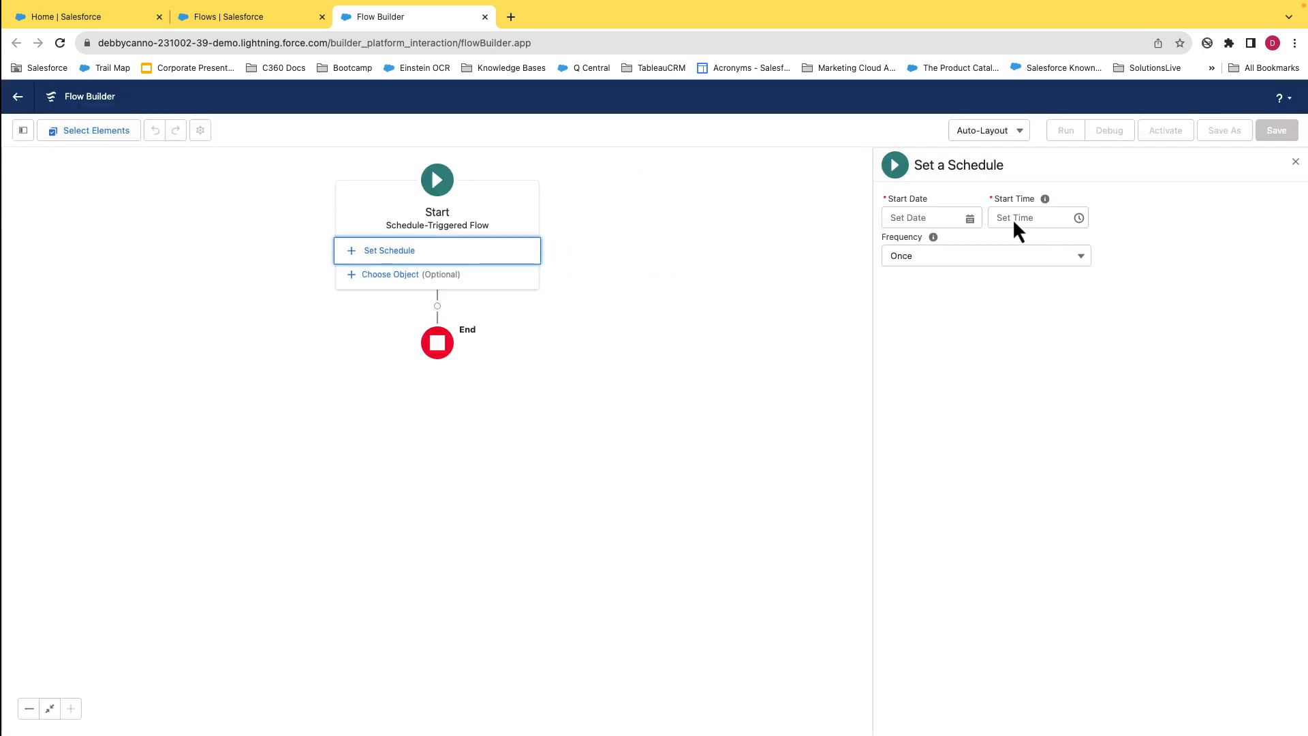
Step: Schedule the flow to start on Nov 30, 2023 at 12:00 AM
click(953, 218)
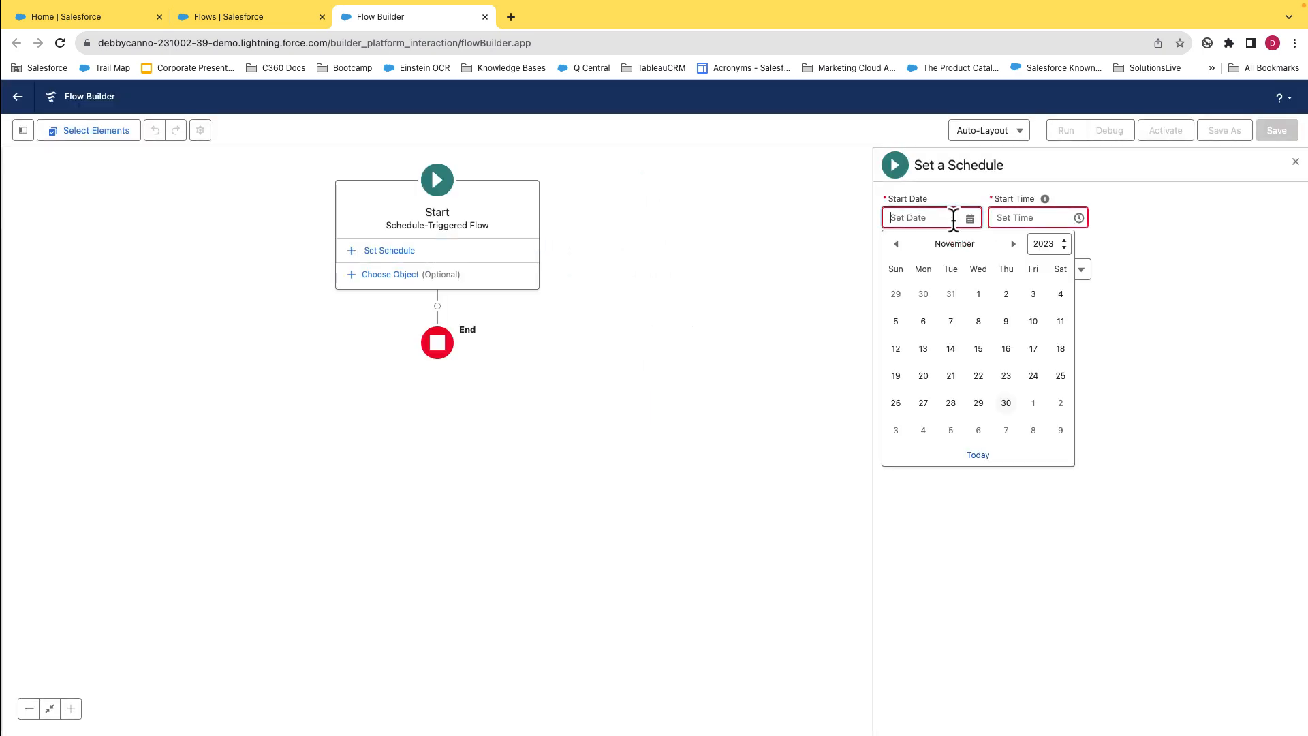
click(1005, 407)
click(1037, 217)
click(1026, 249)
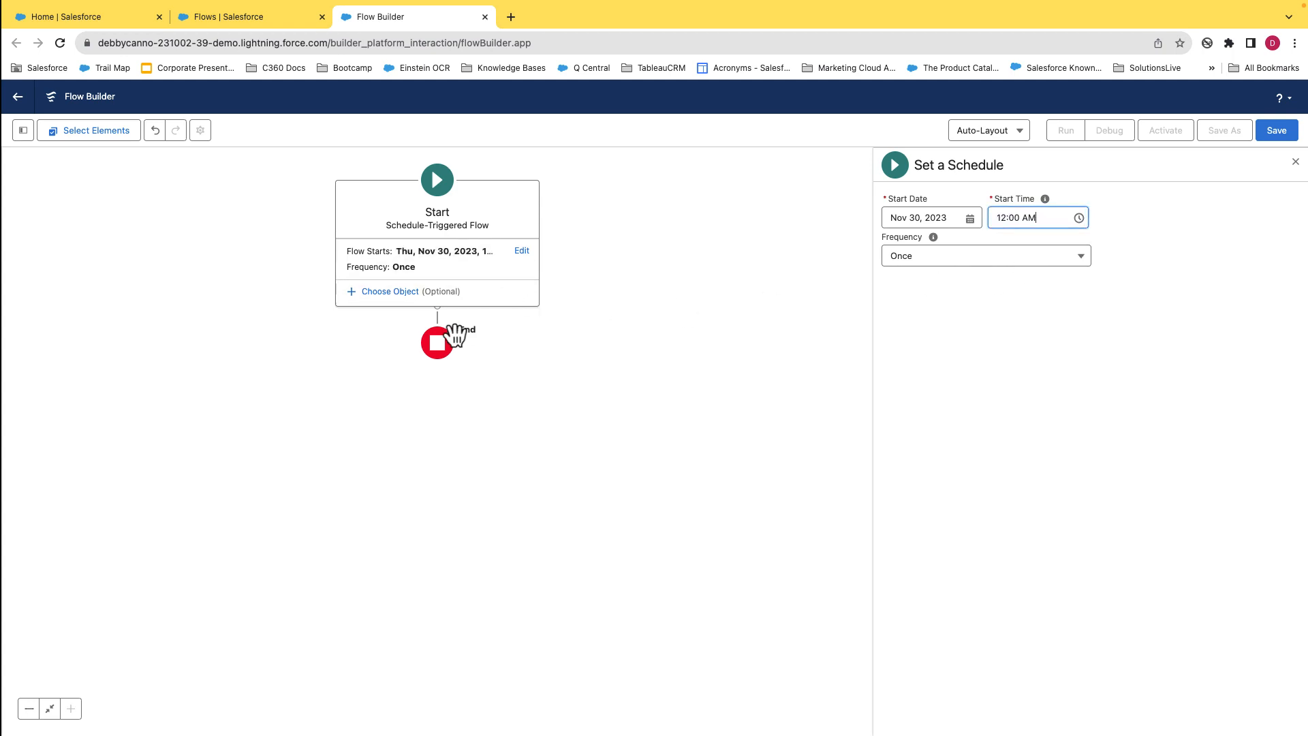
Step: Start a new action element after the flow's Start, filter the actions by type External Service, and choose getSmsDefinitions
click(437, 310)
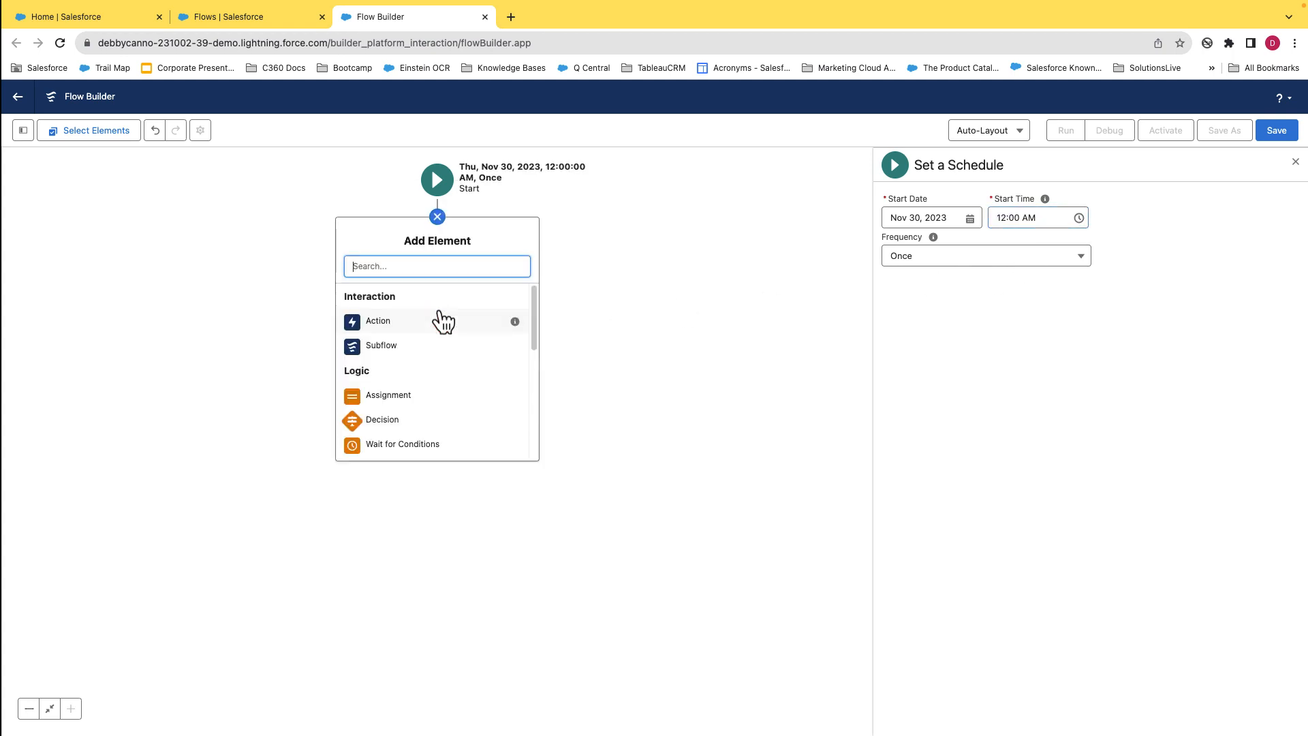
click(406, 323)
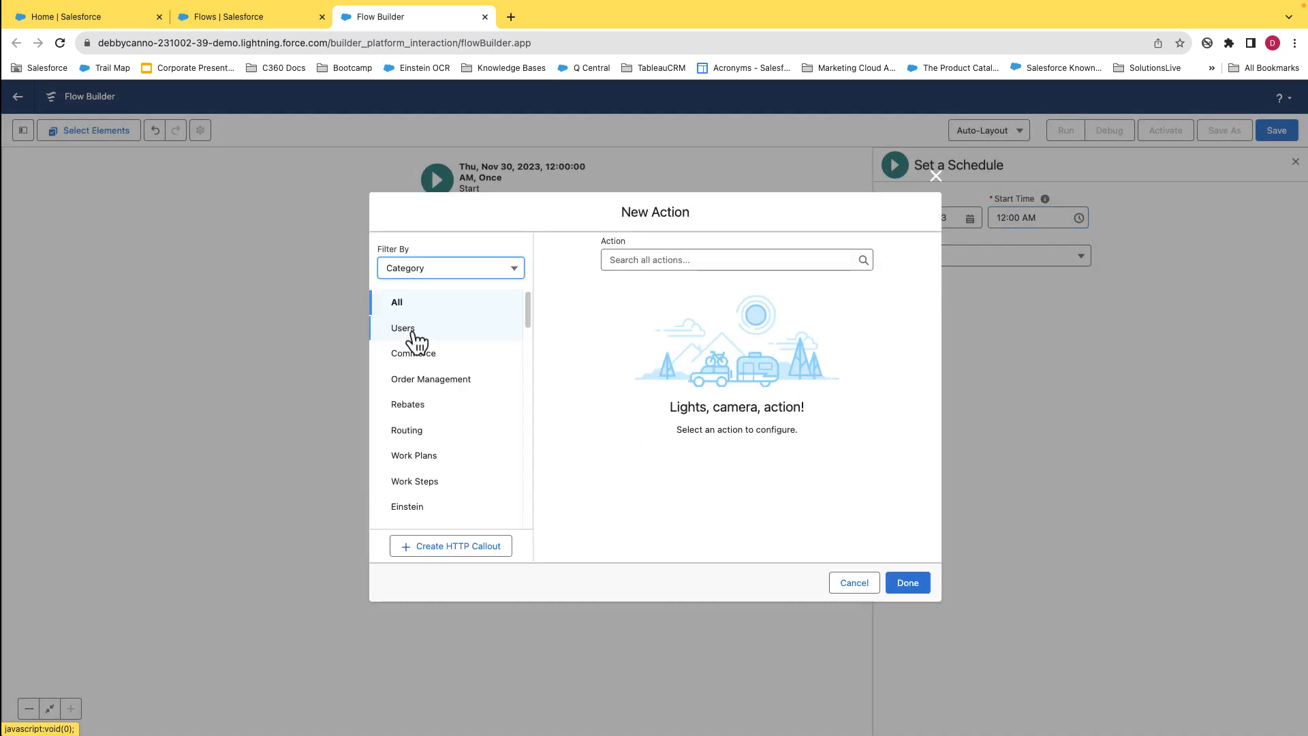
click(408, 273)
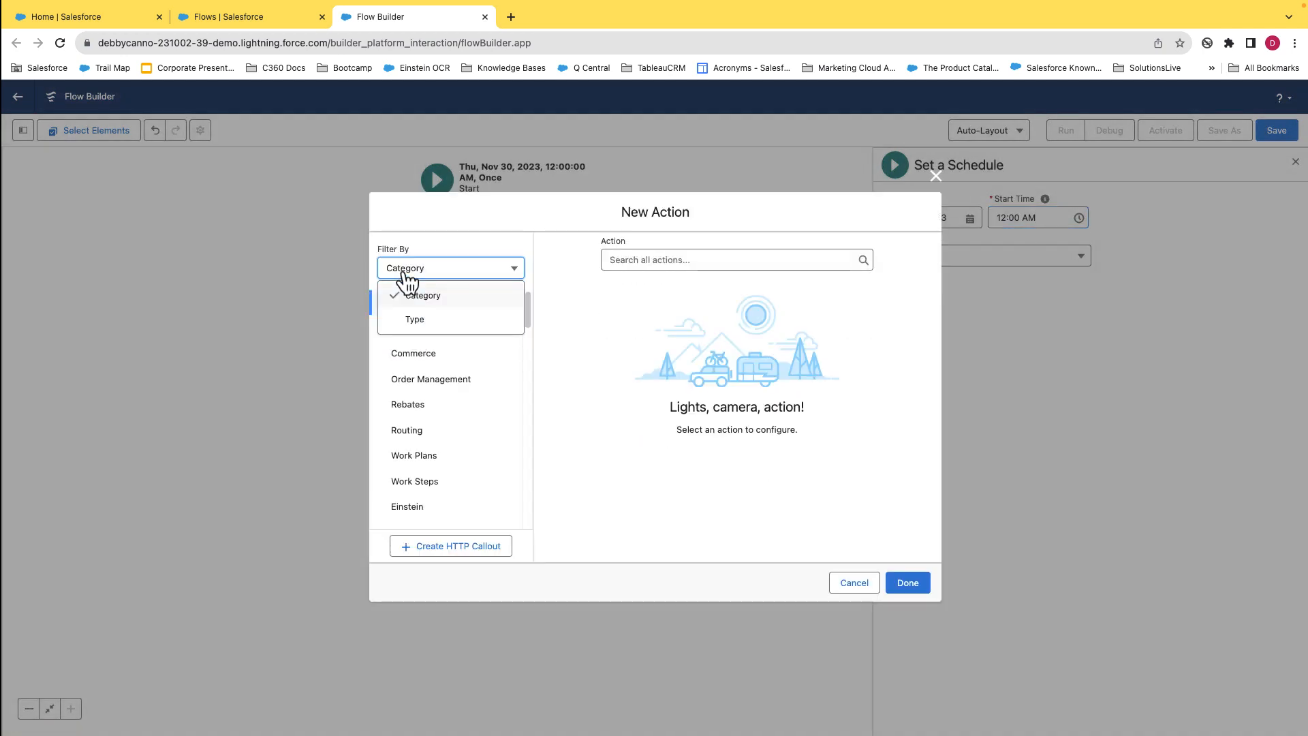
click(416, 321)
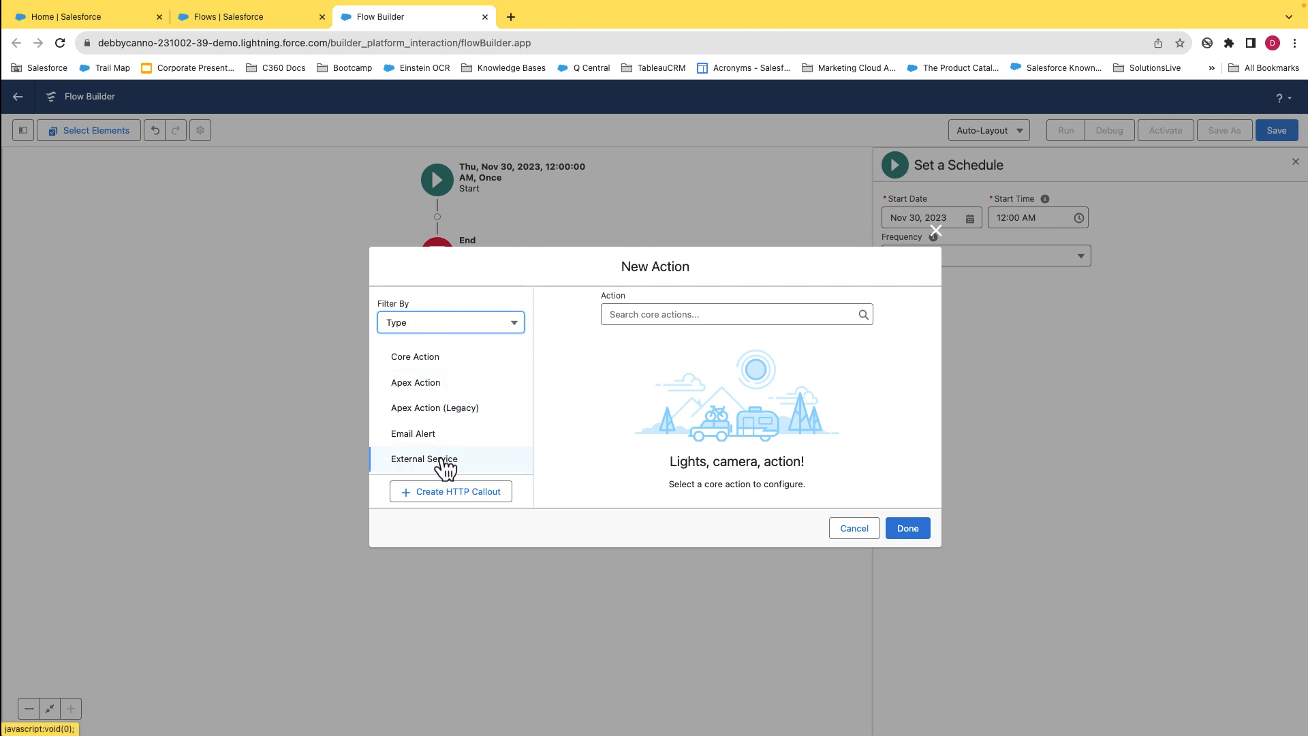
click(443, 463)
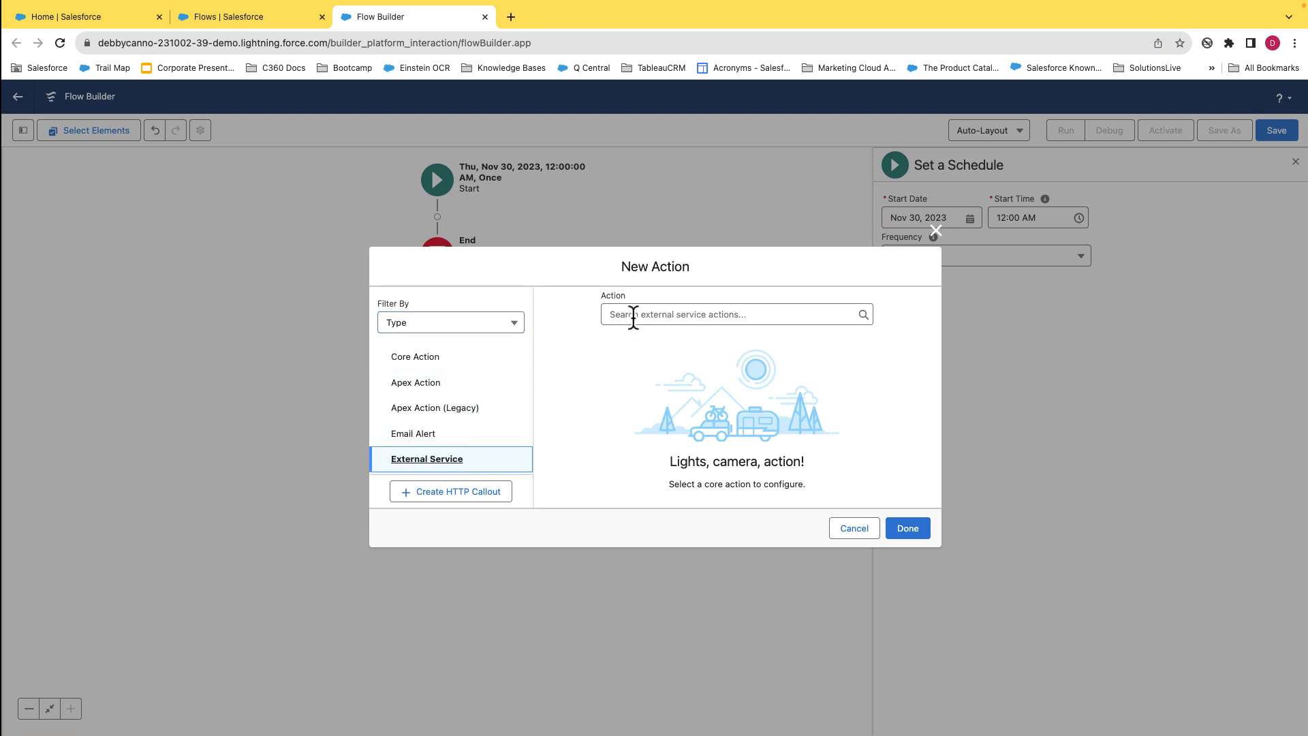
click(633, 316)
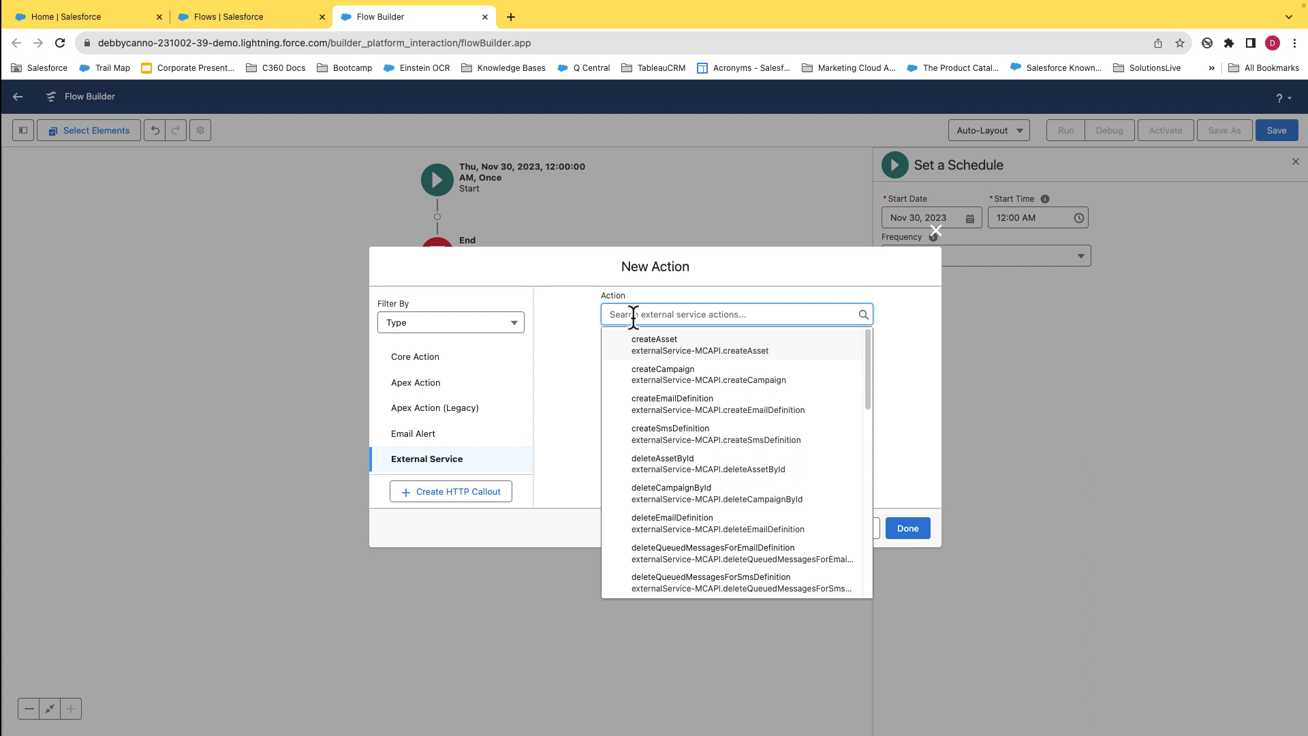
text(getSMS)
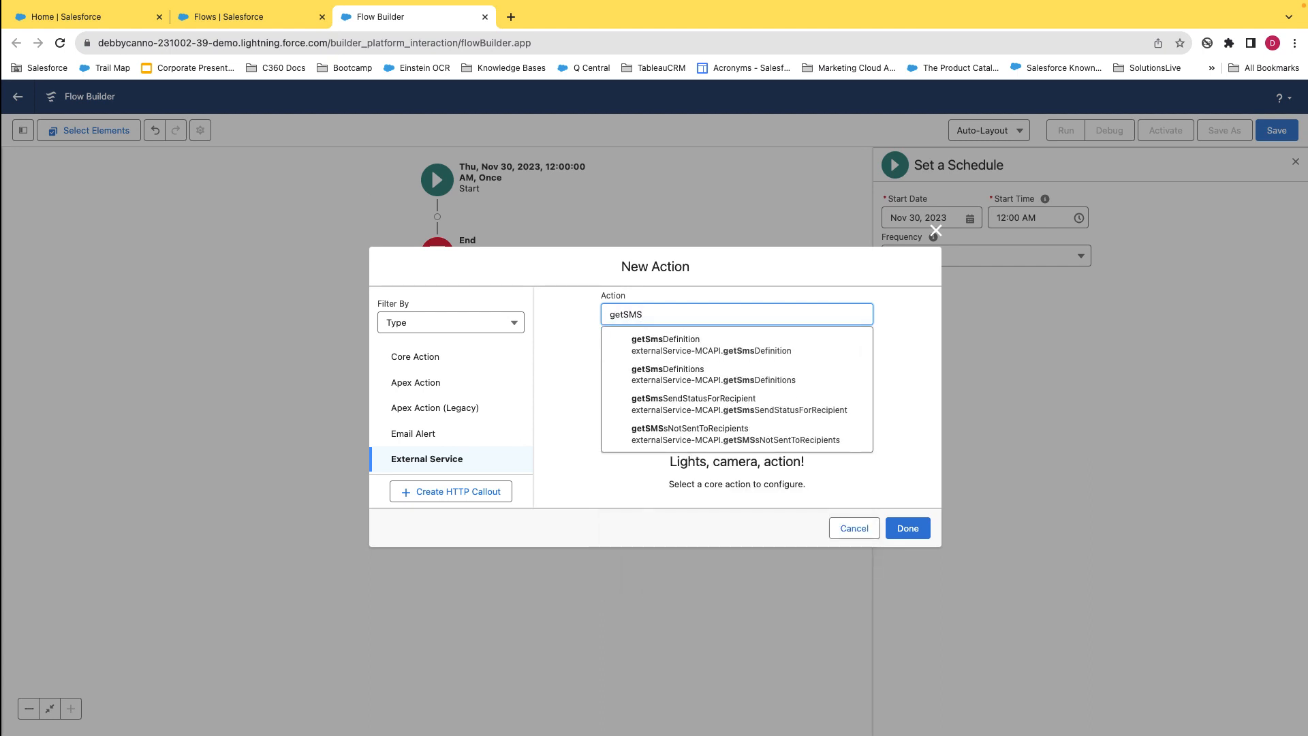
click(670, 373)
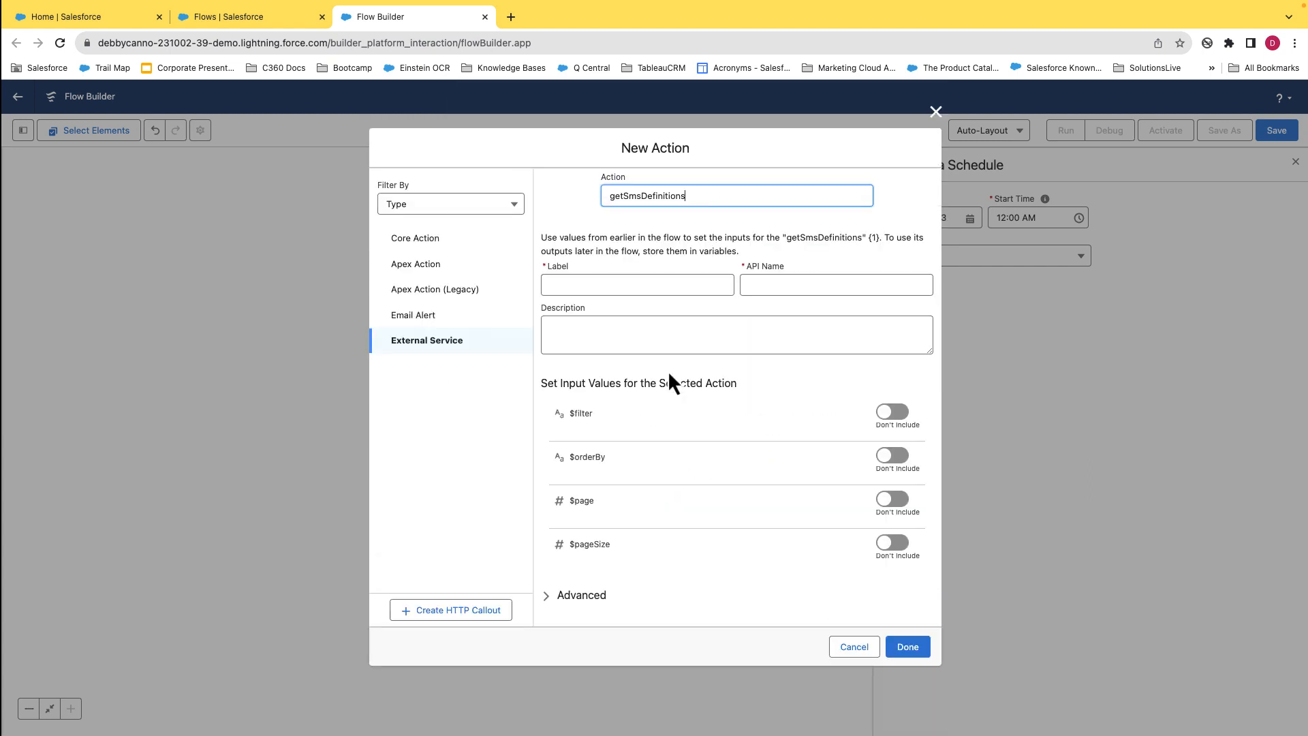
Step: Label the getSmsDefinitions action getSMSDefs, describe it as "Just checking auth works!", and add it to the flow
click(632, 285)
text(ge)
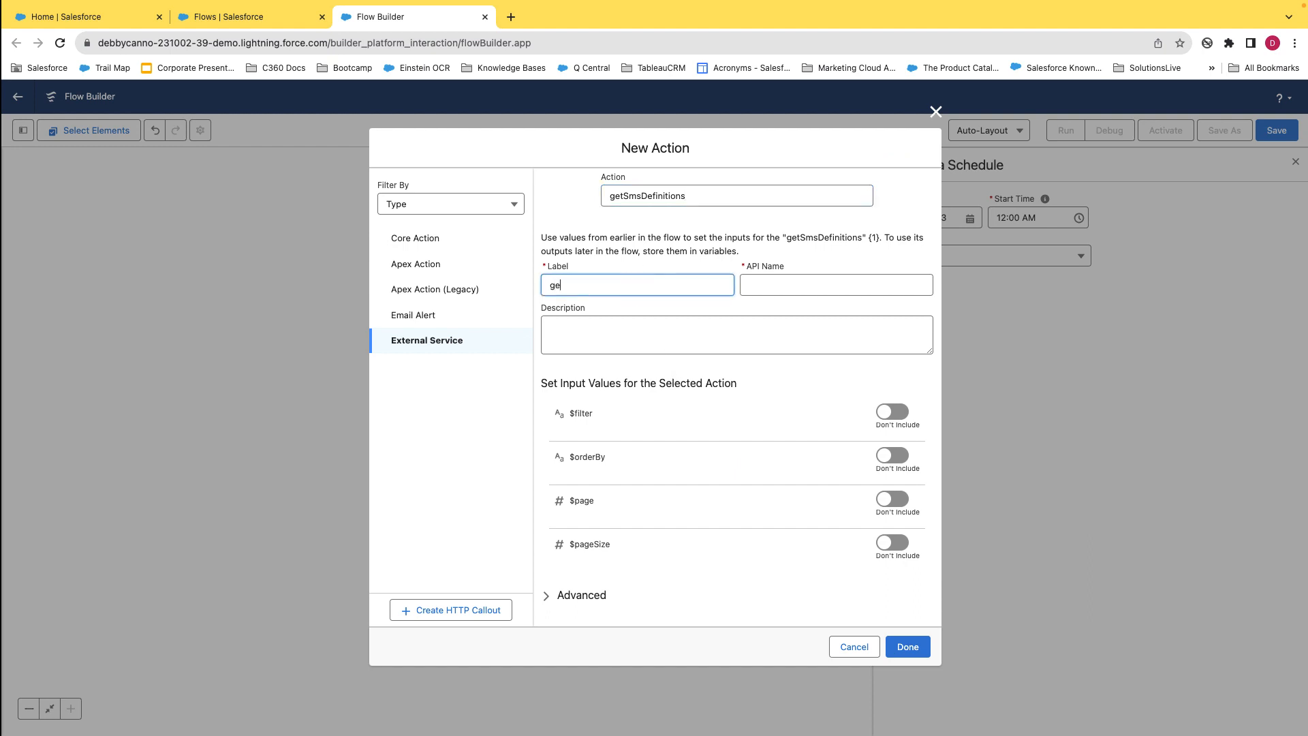
text(tSMSDefs)
click(759, 285)
click(753, 328)
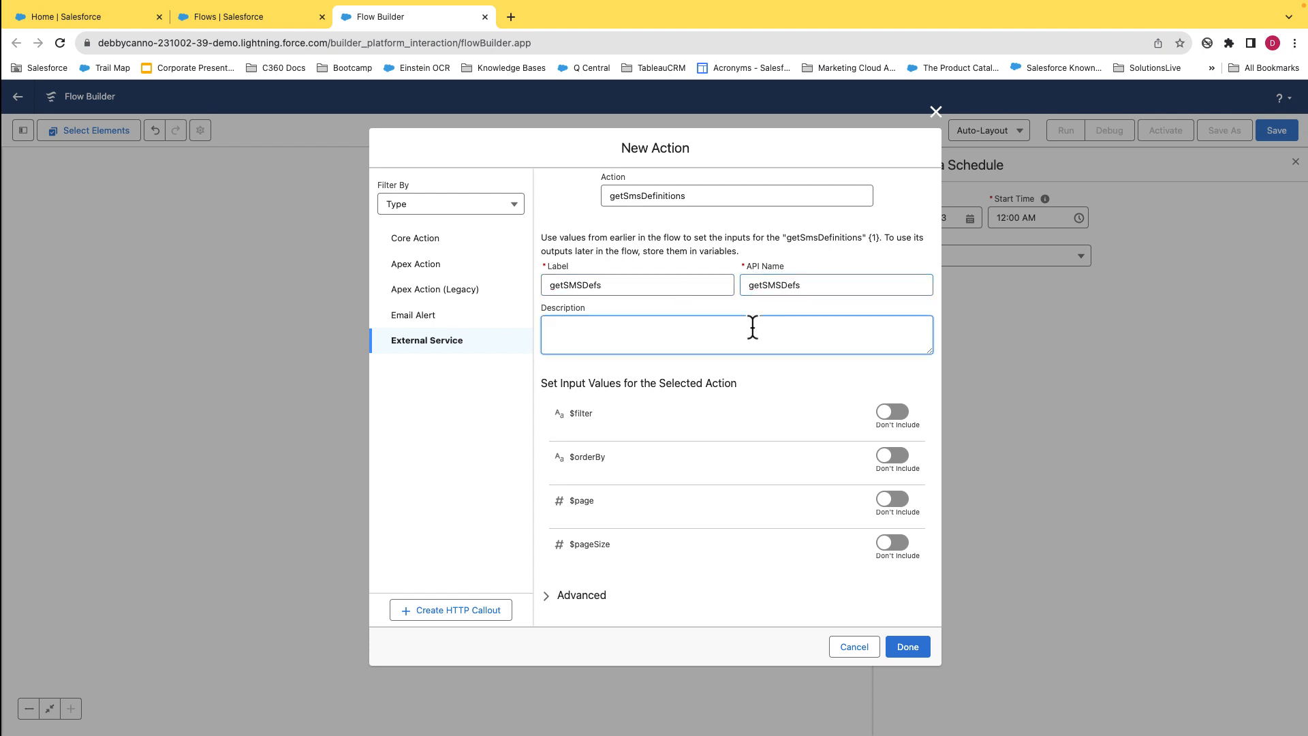
text(Just checking auth works!)
click(913, 652)
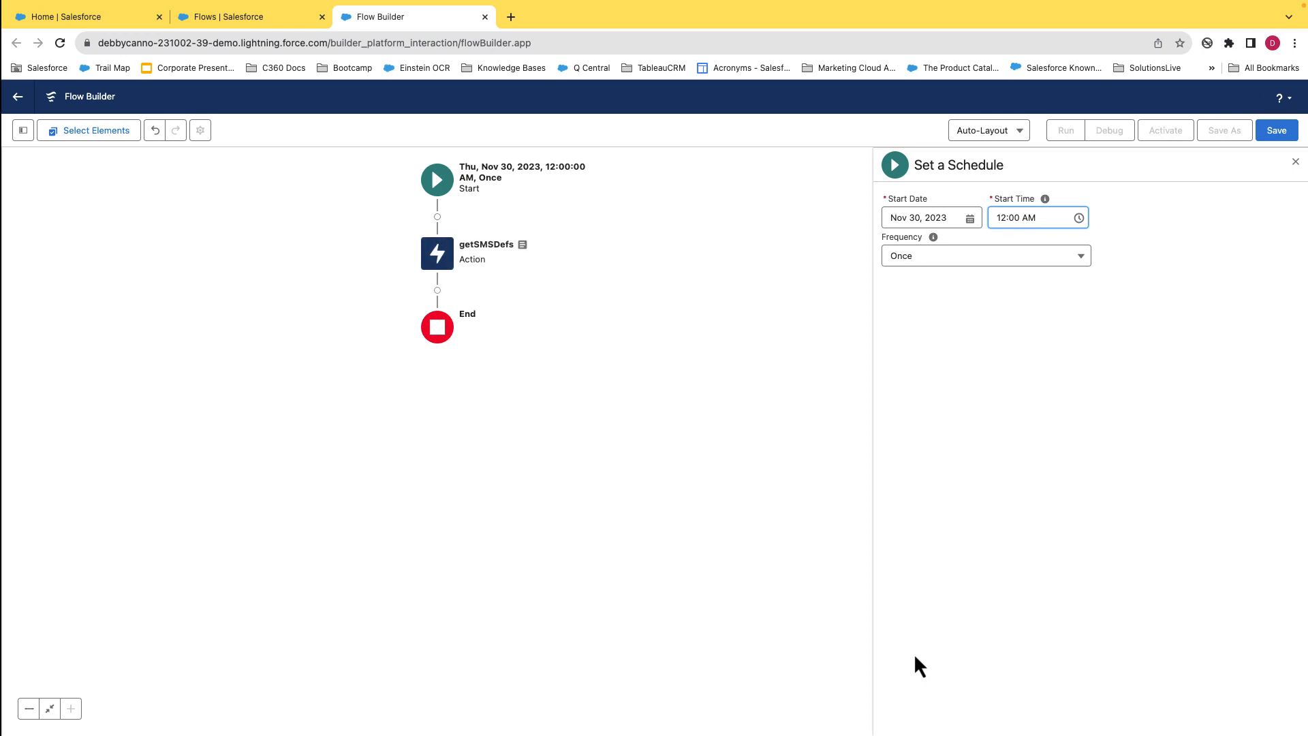
Step: Save the flow with the label checkAuth, then review and dismiss the reported issues
click(1271, 131)
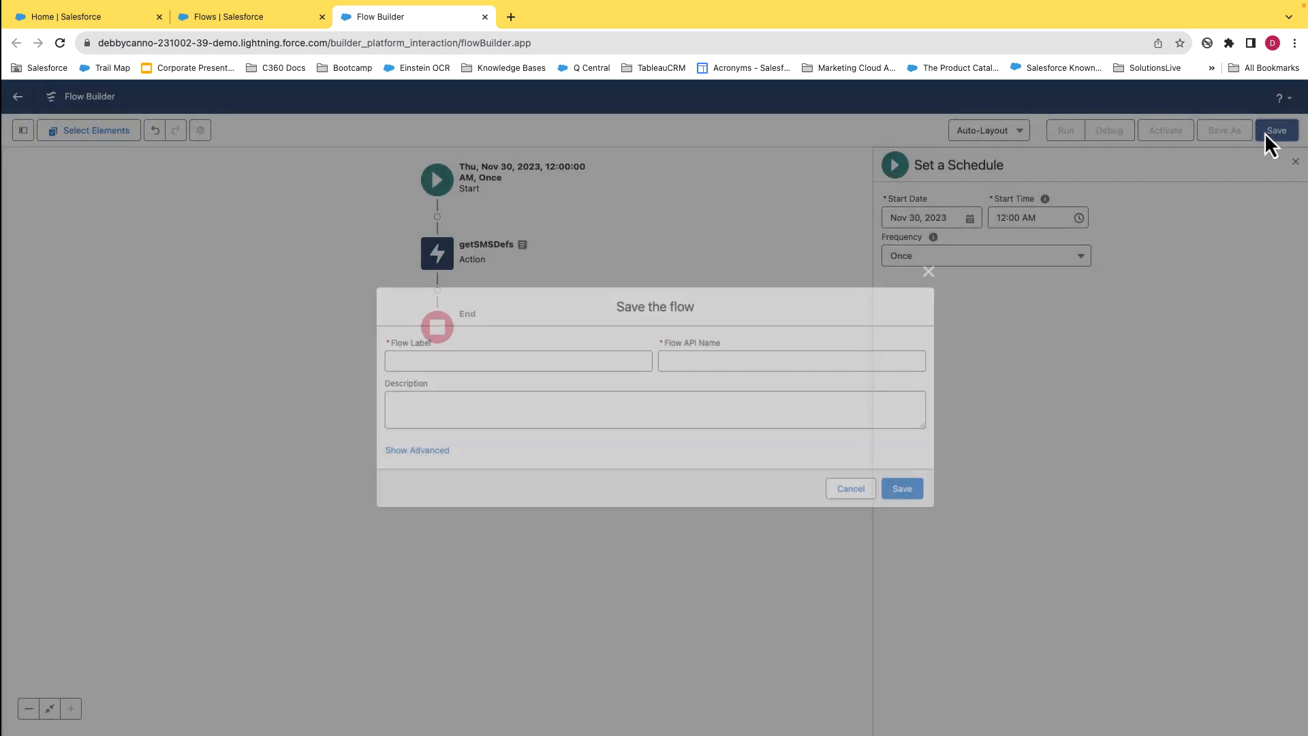
click(437, 353)
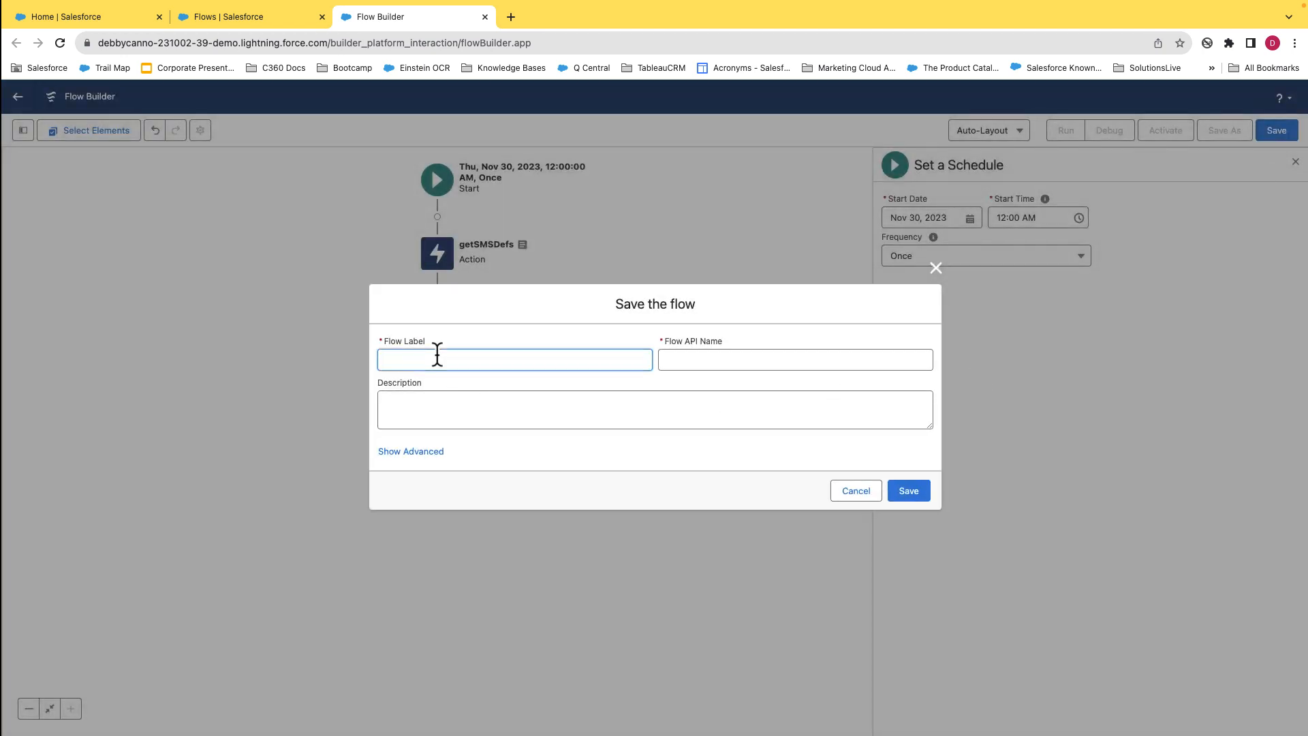
text(checkAuth)
click(454, 437)
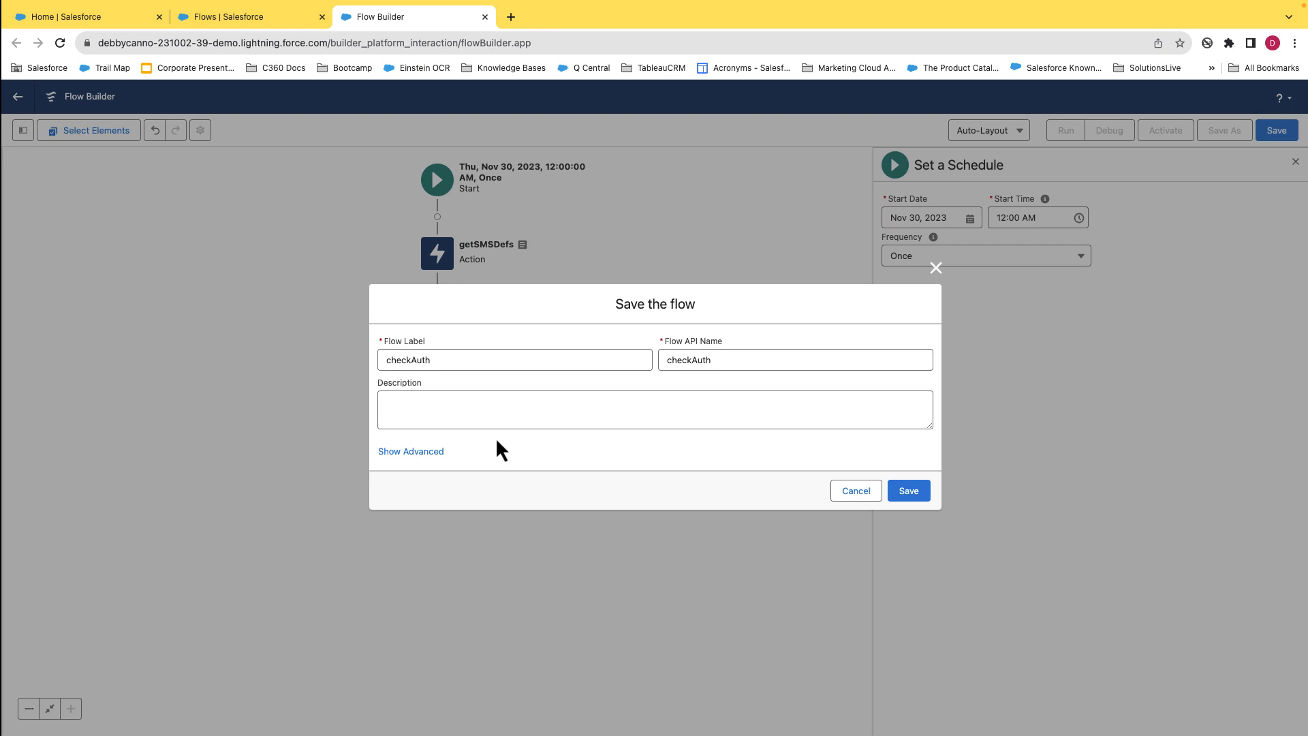
click(909, 490)
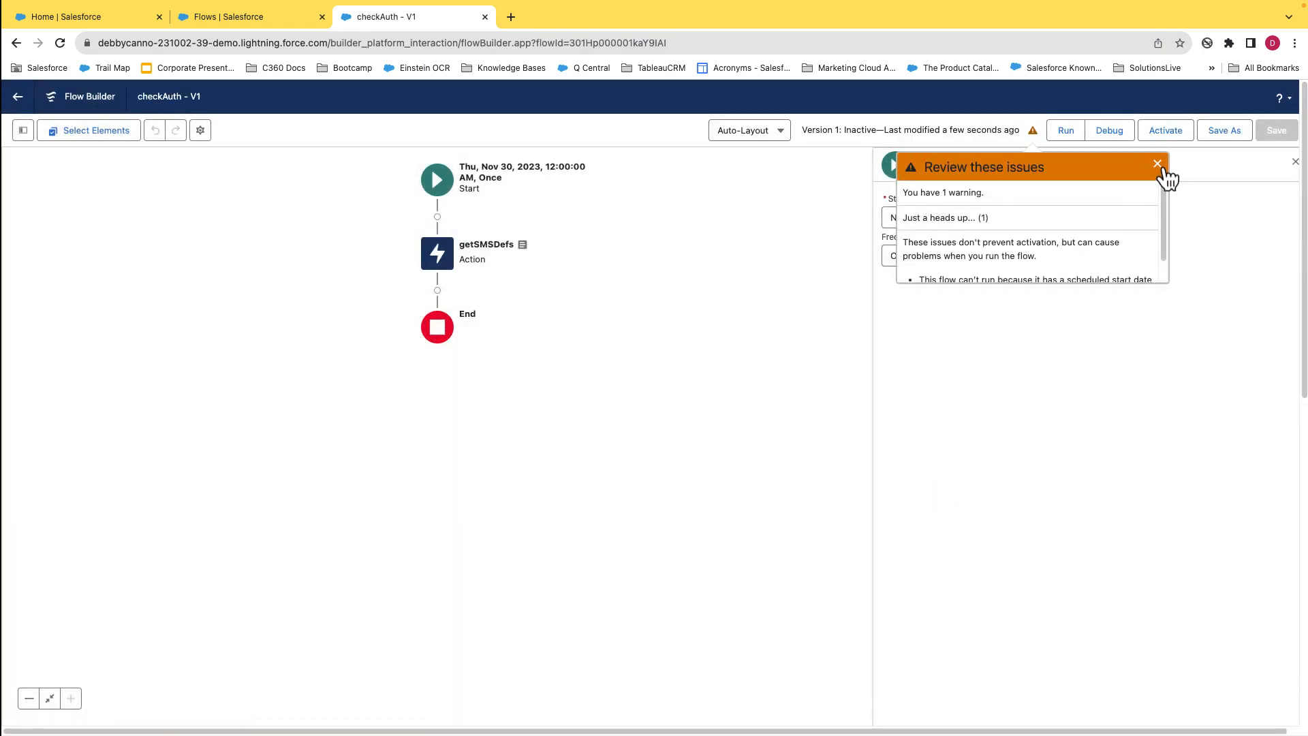
scroll(1103, 223, down, 1)
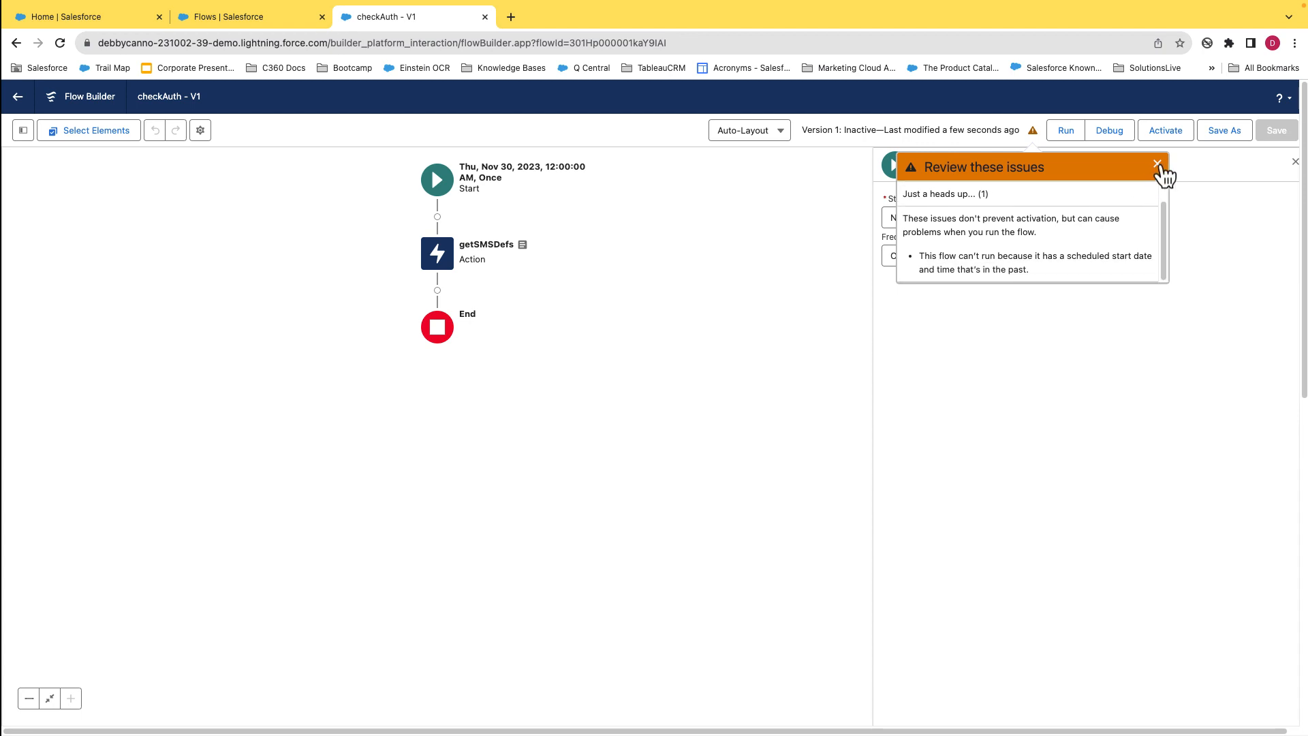
click(1158, 164)
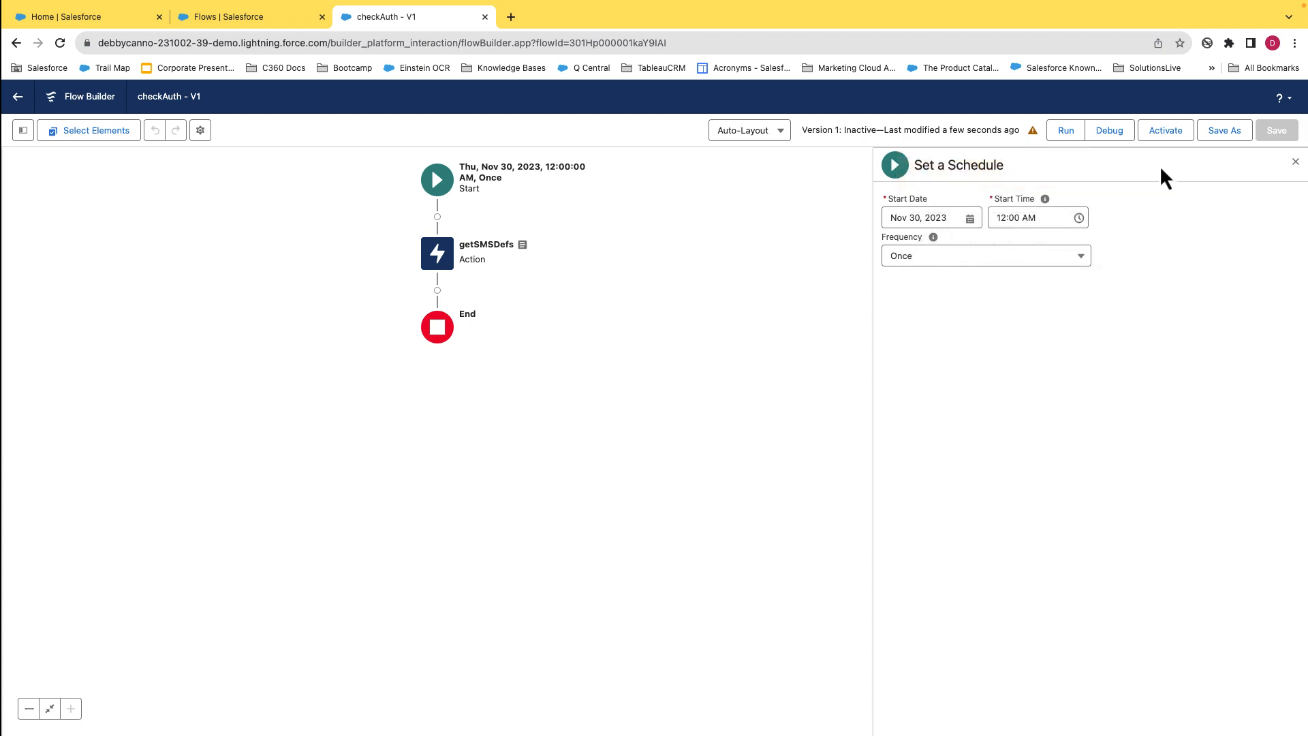
Step: Run the checkAuth flow in debug mode and inspect the outputs of MCAPI.getSmsDefinitions, including the response and definition key
click(1108, 134)
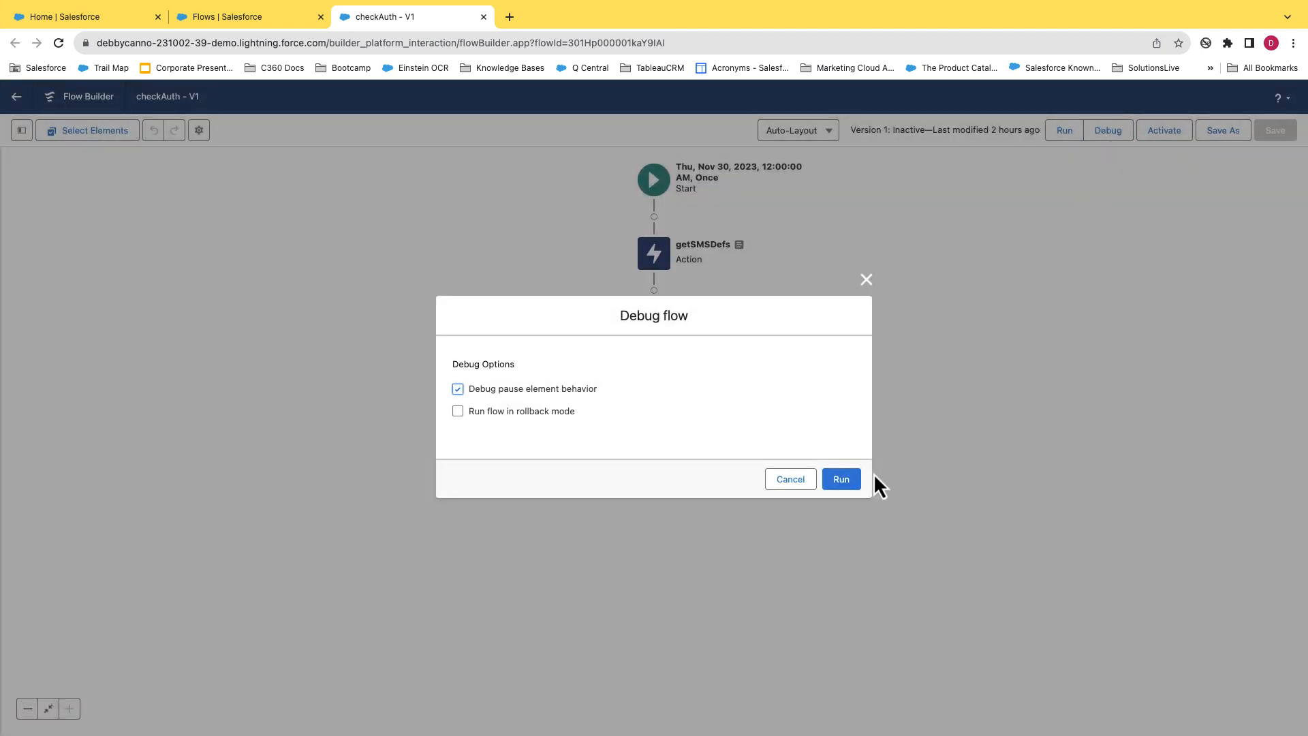
click(829, 484)
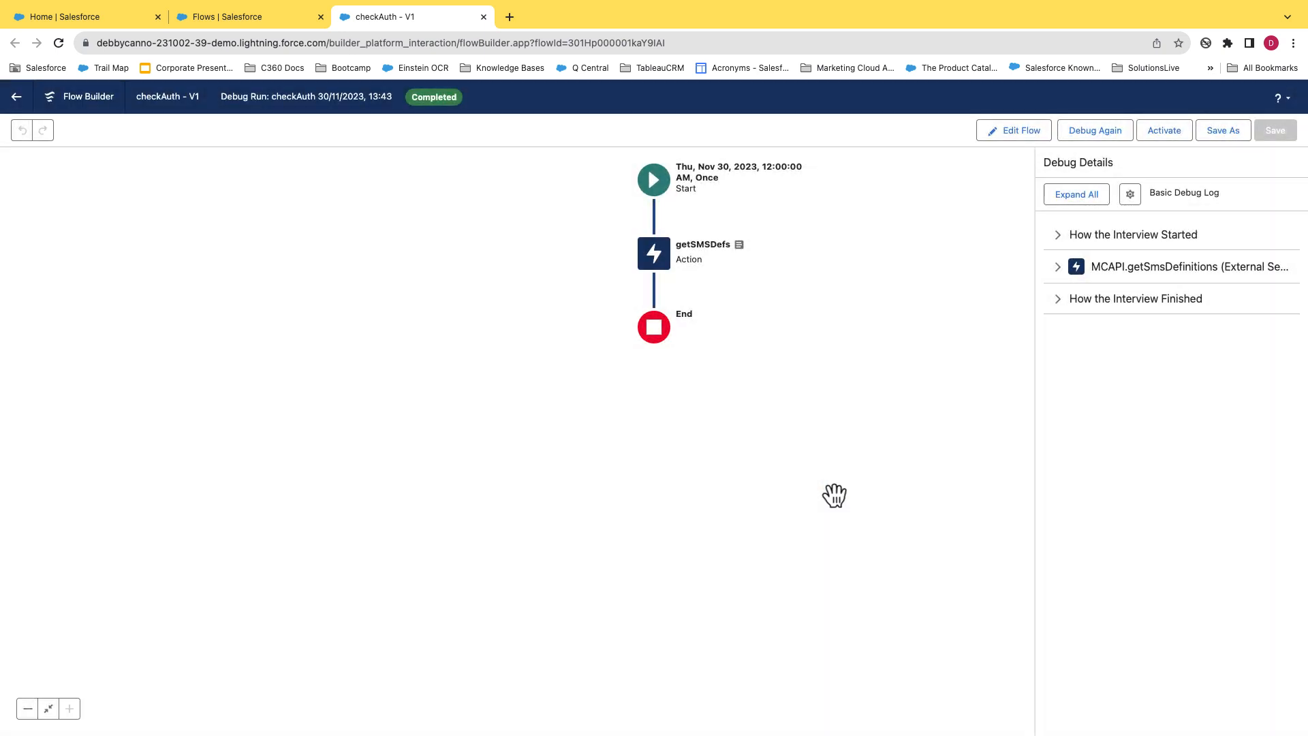
click(1057, 268)
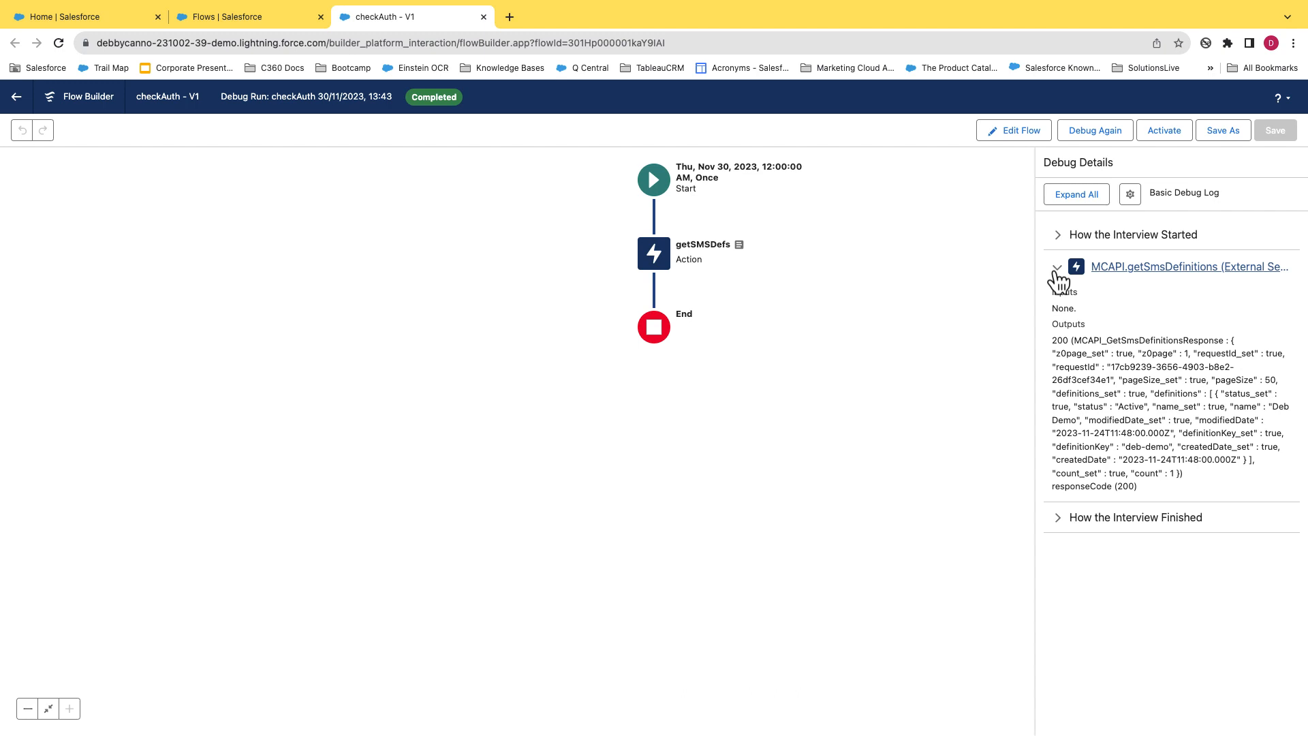
drag(1048, 342, 1224, 340)
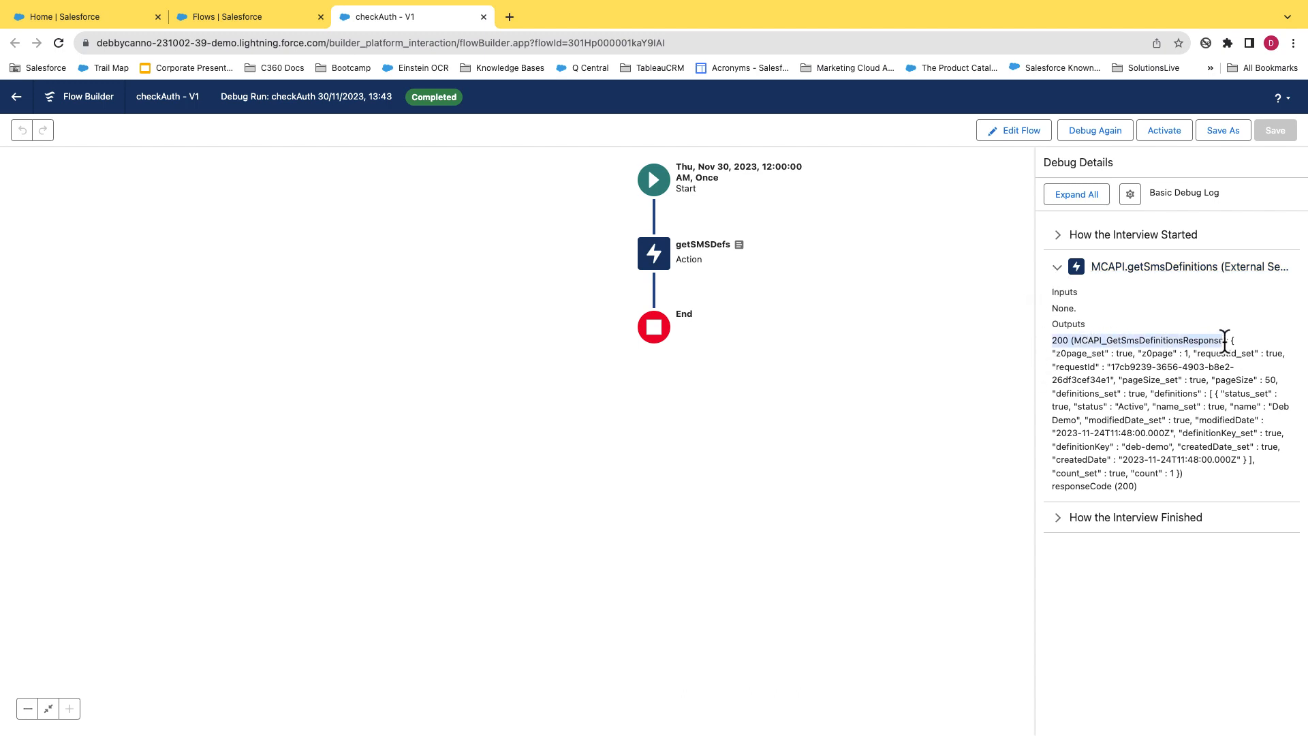
drag(1120, 447, 1167, 446)
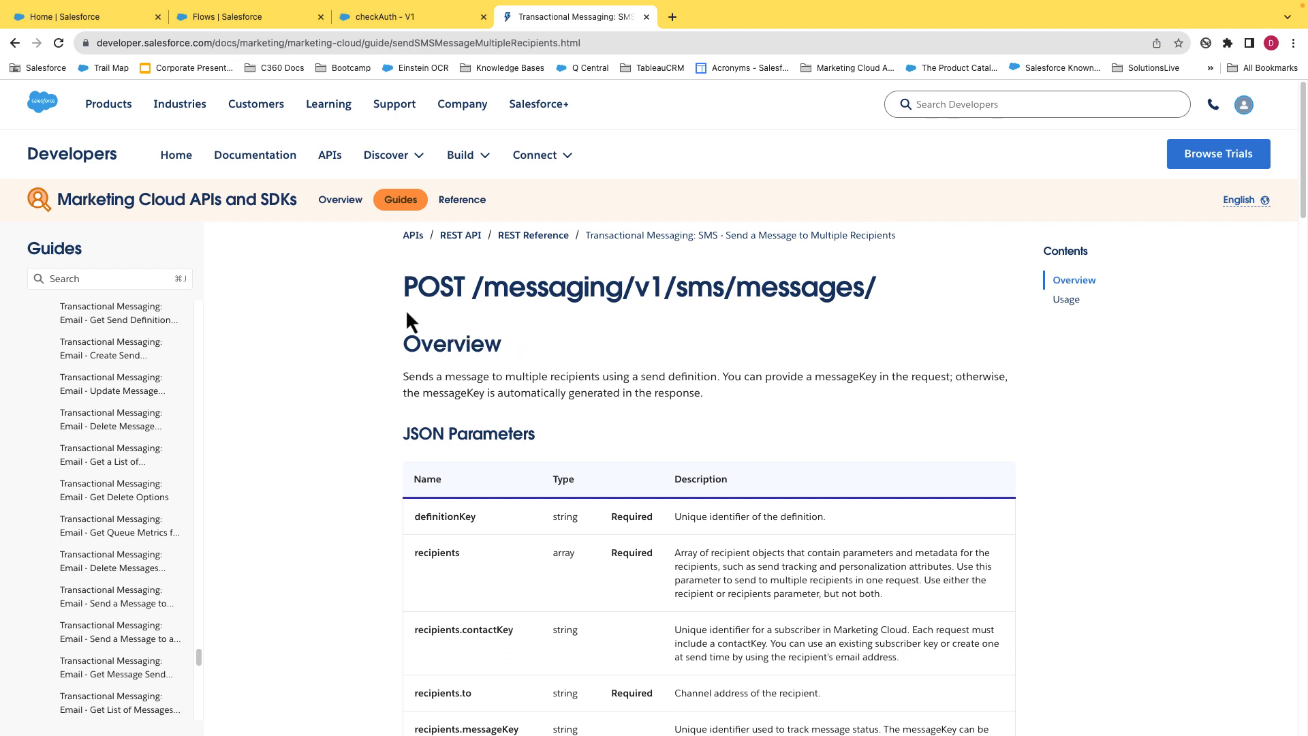
Step: In the Marketing Cloud developer documentation, examine which JSON parameters POST /messaging/v1/sms/messages/ requires, from definitionKey to recipients.to
scroll(406, 312, down, 1)
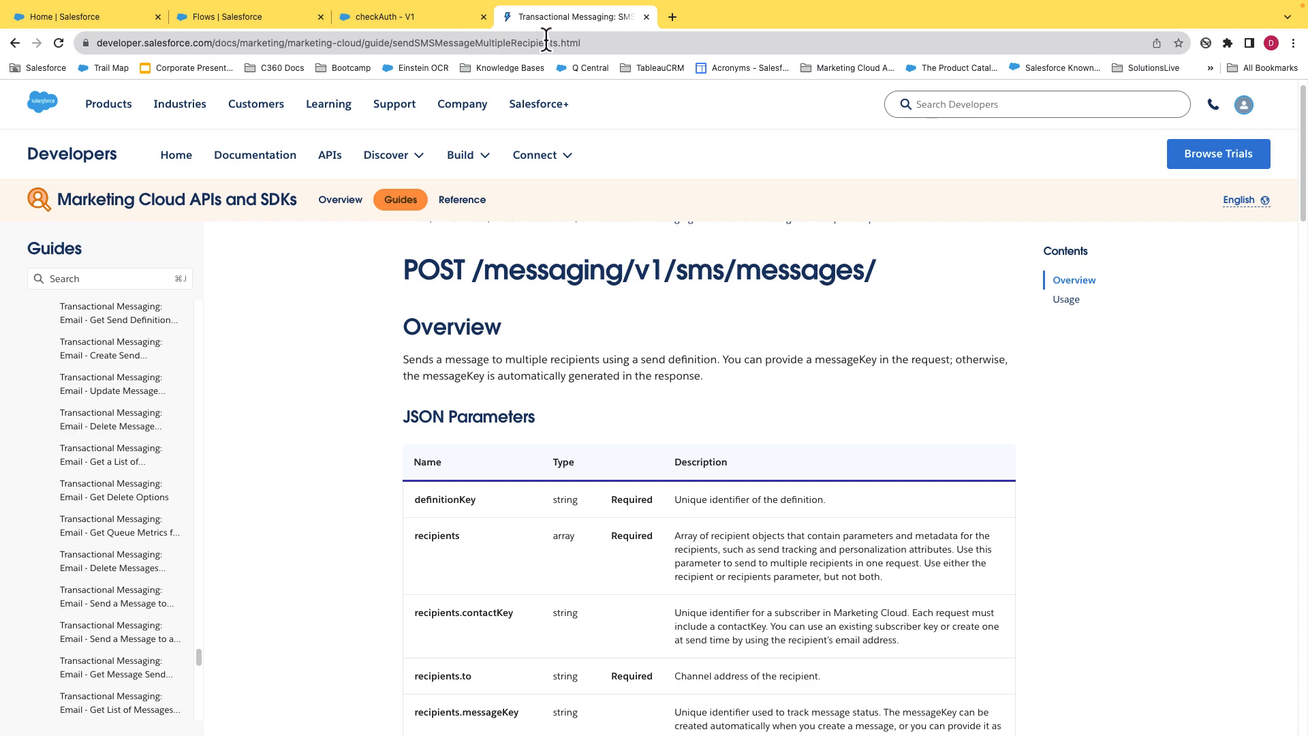
scroll(475, 245, down, 2)
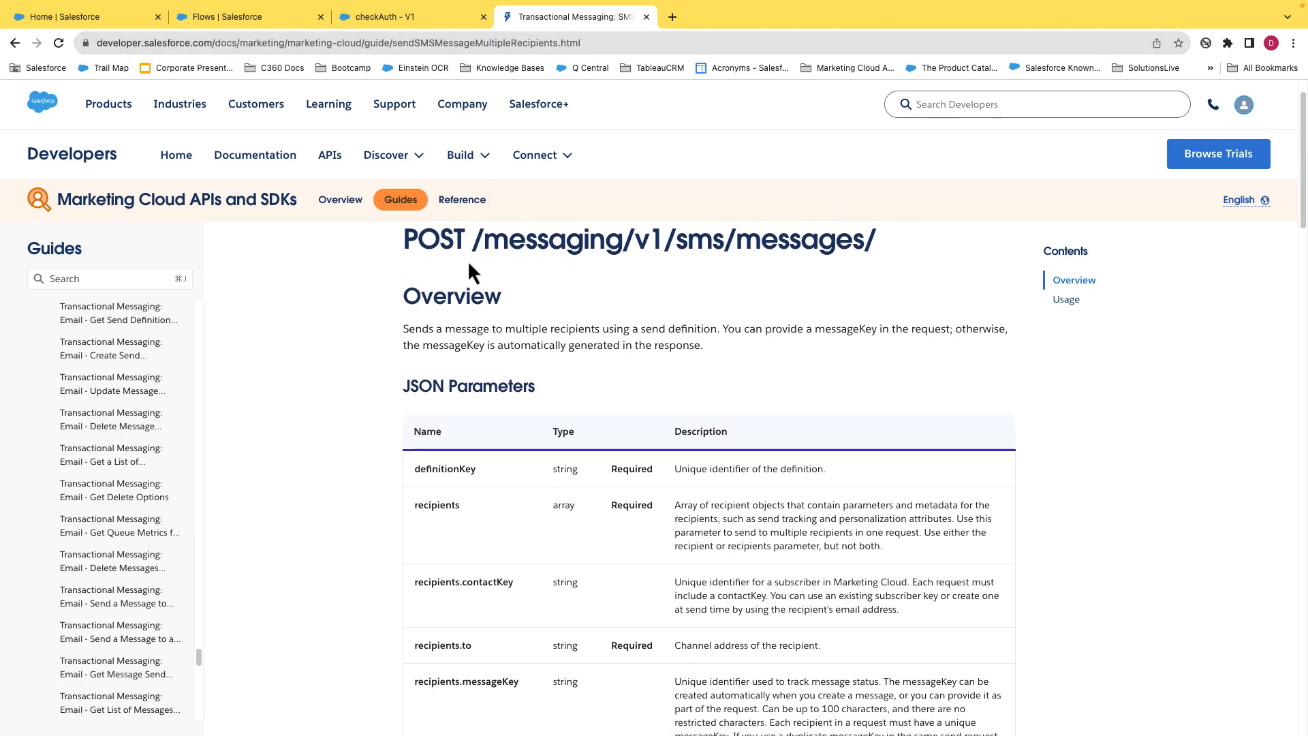
scroll(469, 265, up, 2)
scroll(587, 499, down, 5)
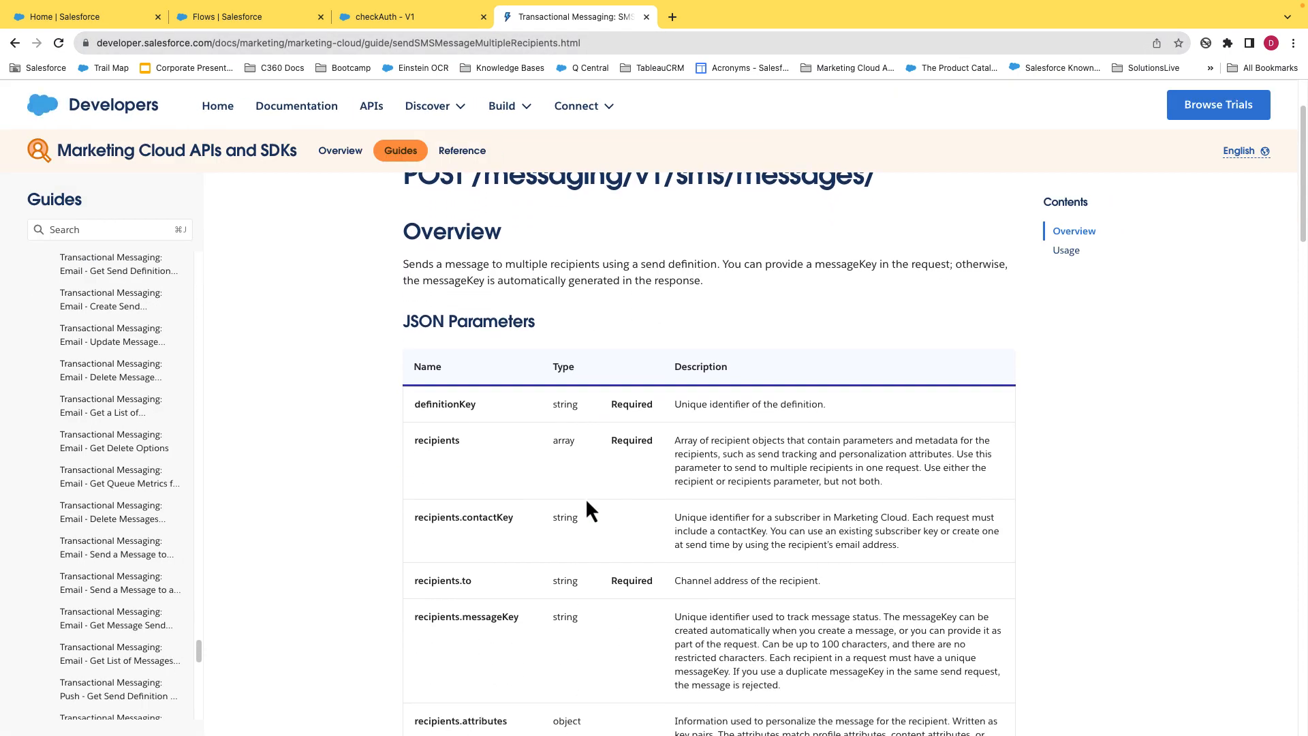
drag(432, 341, 485, 344)
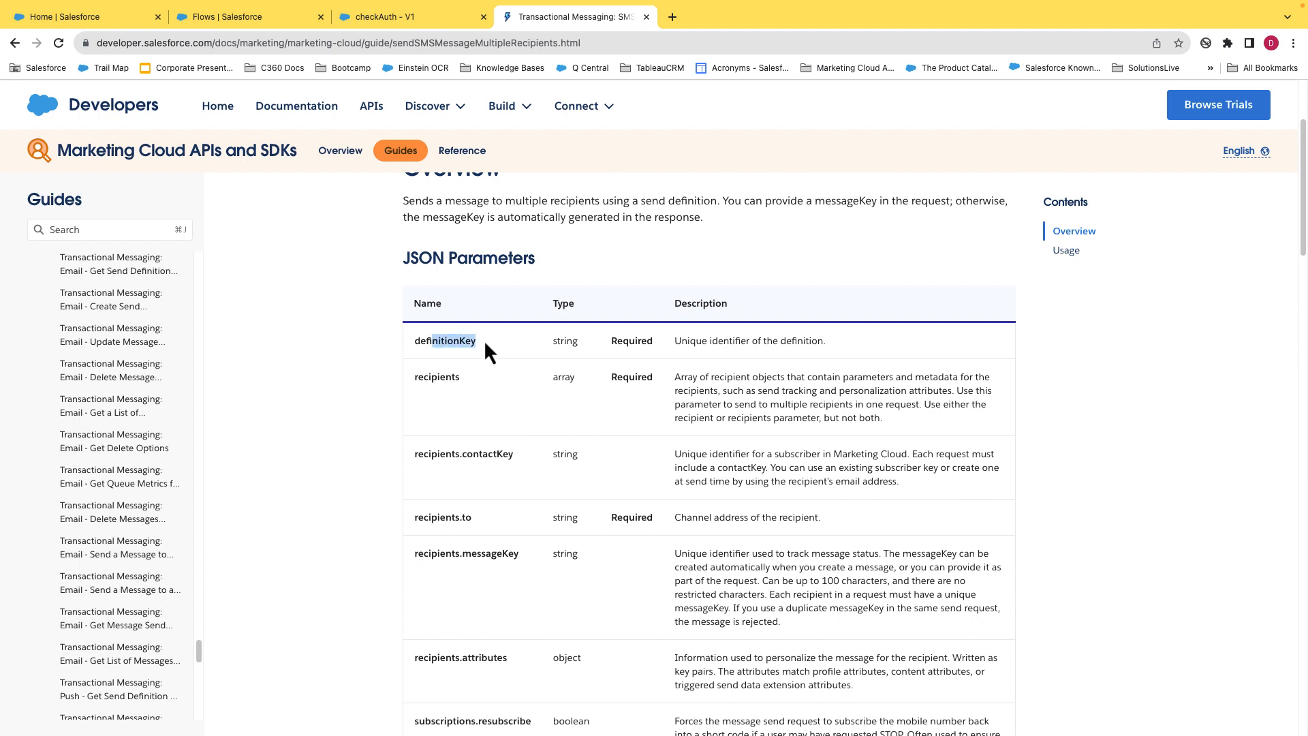
double_click(618, 340)
double_click(438, 378)
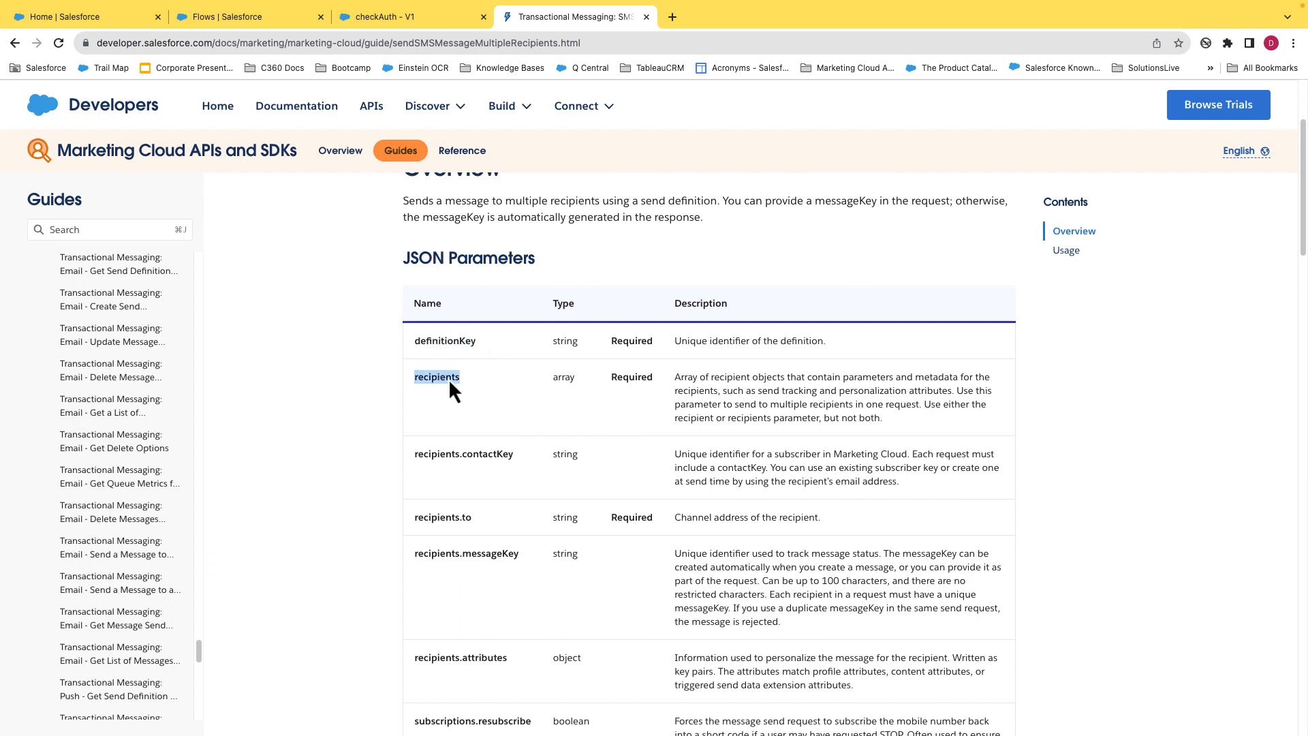
double_click(633, 374)
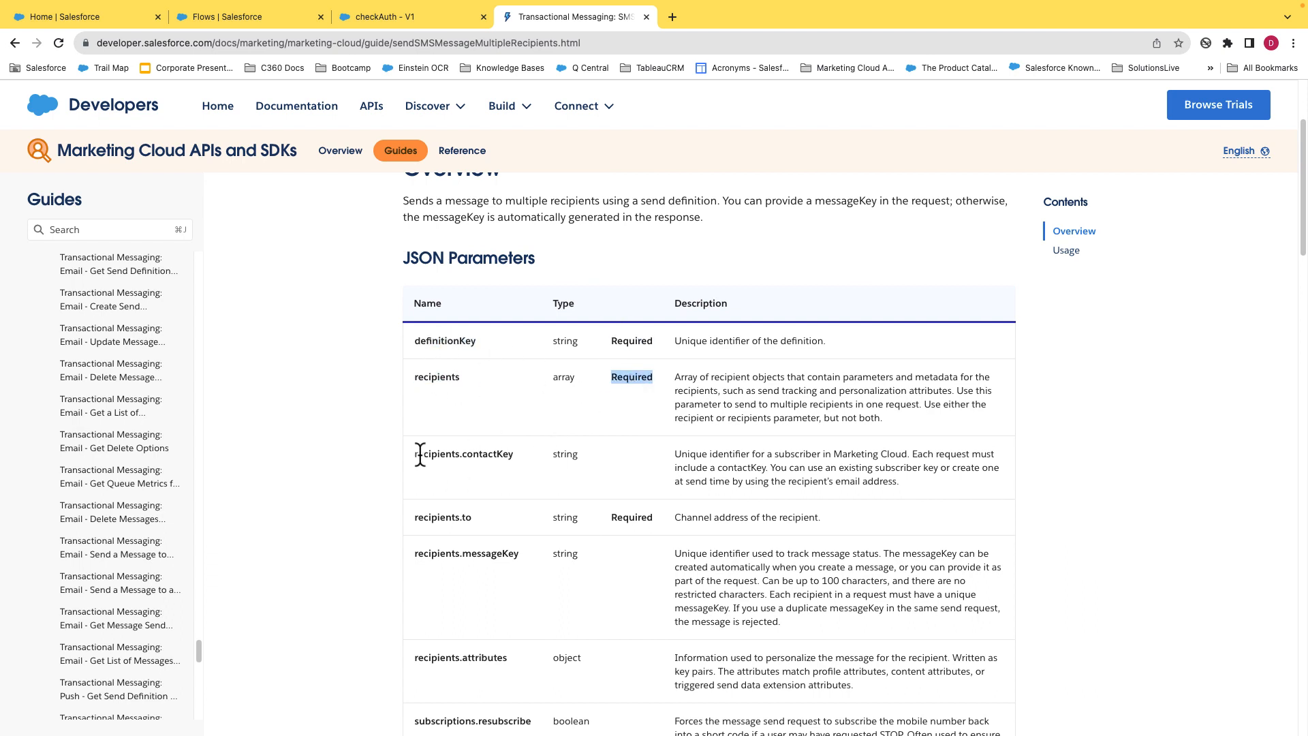
drag(418, 453, 495, 455)
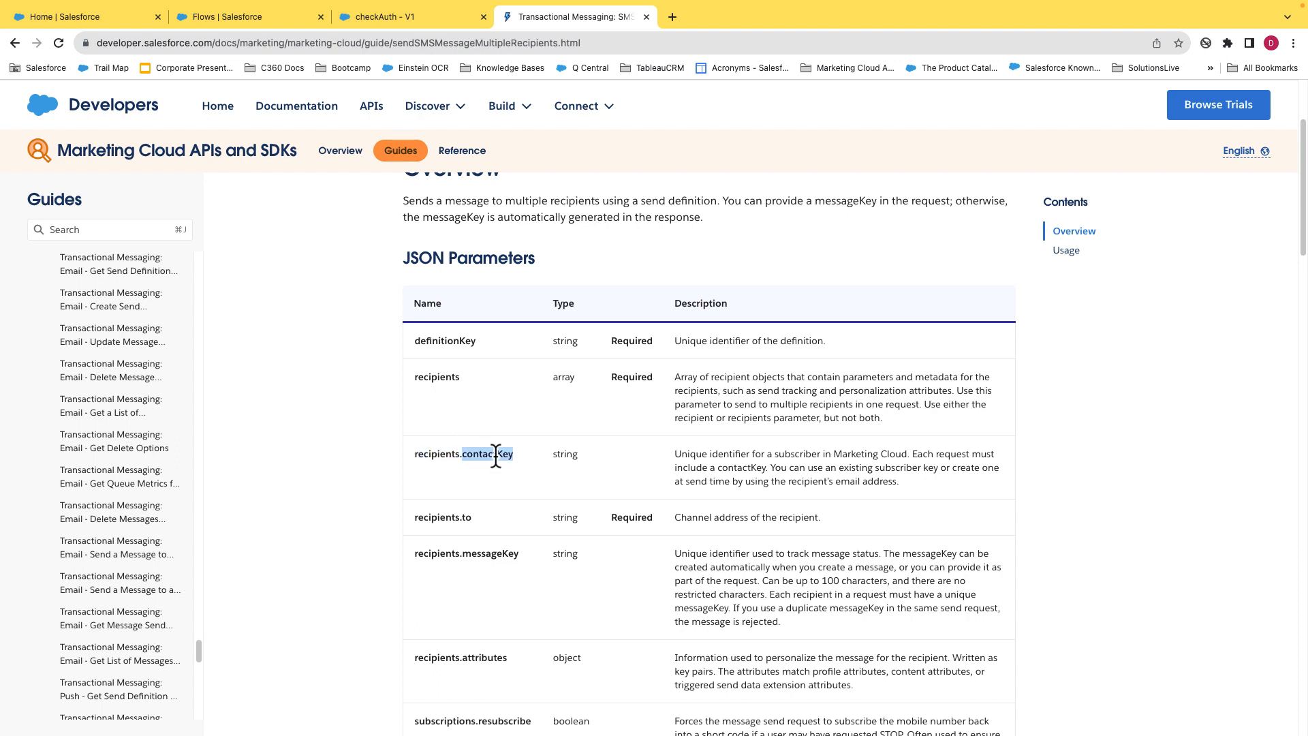
double_click(445, 517)
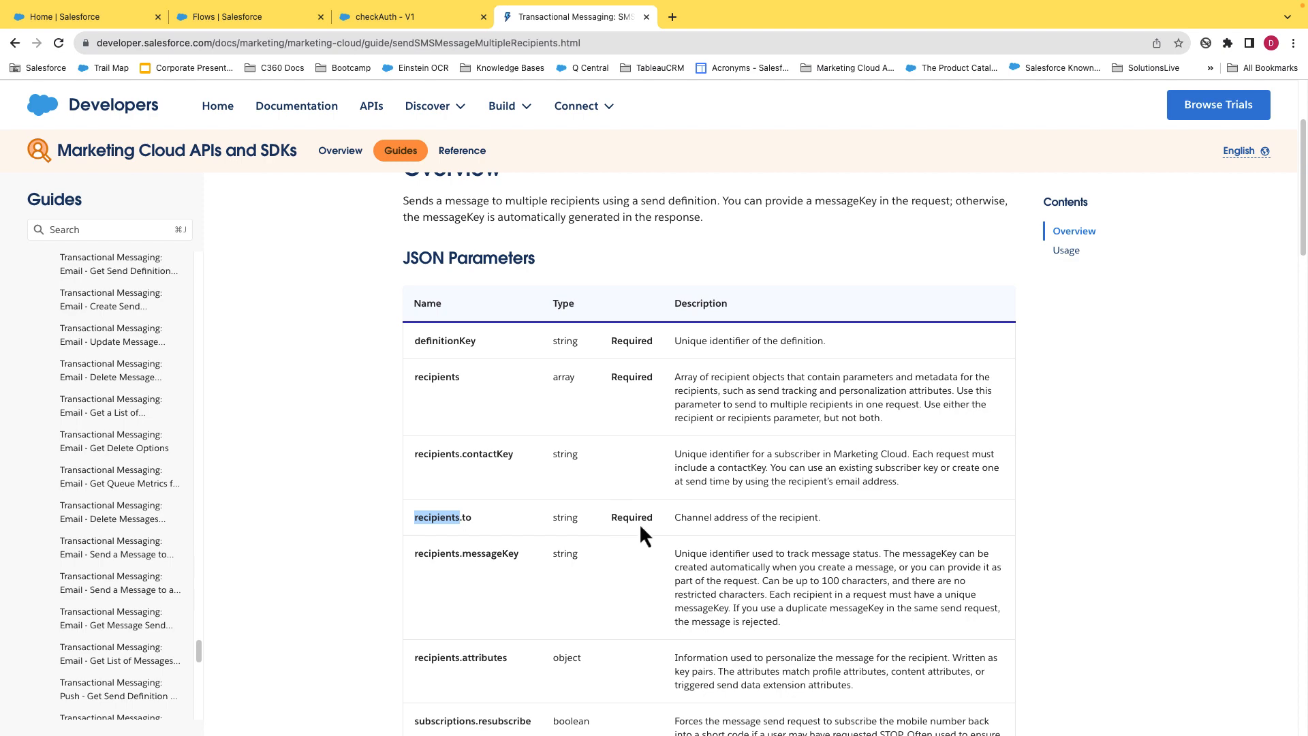
Step: Examine the remaining parameters, the responses and the example request's structure, including definitionKey, recipients and the attributes objects at both levels
scroll(639, 506, down, 3)
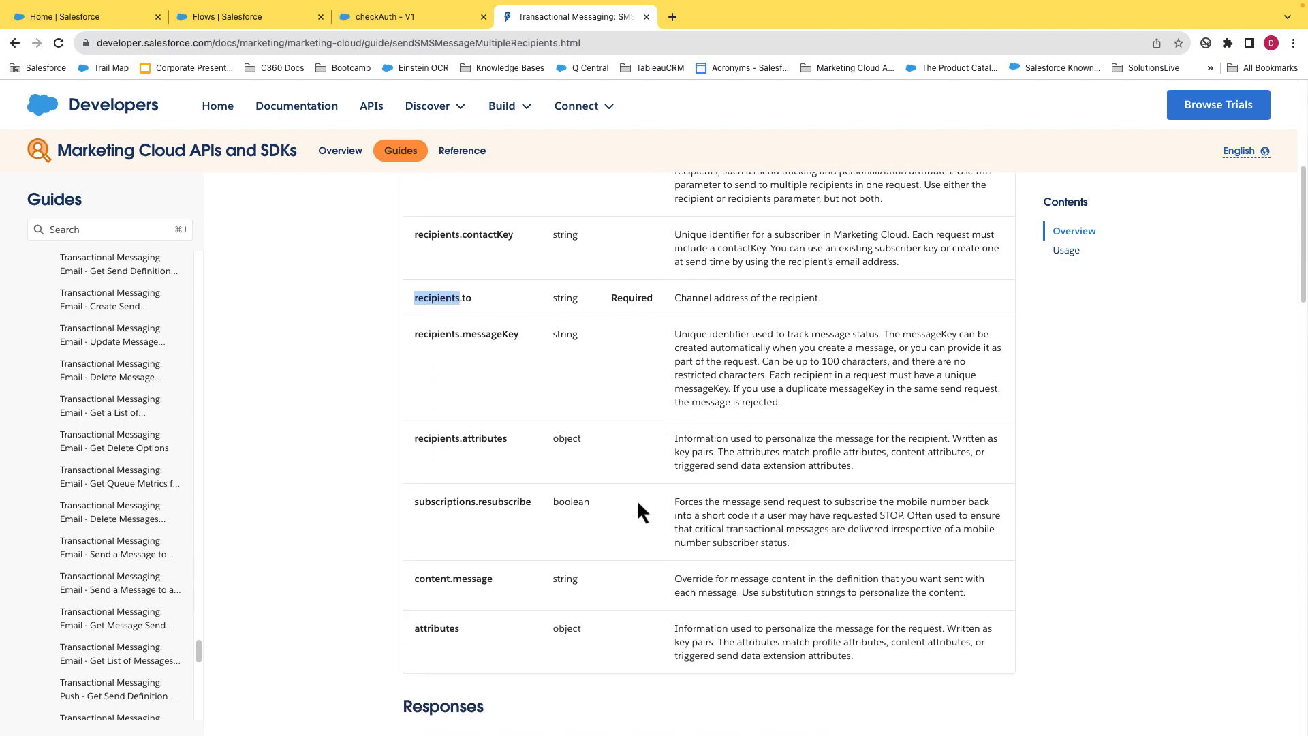
scroll(636, 499, down, 6)
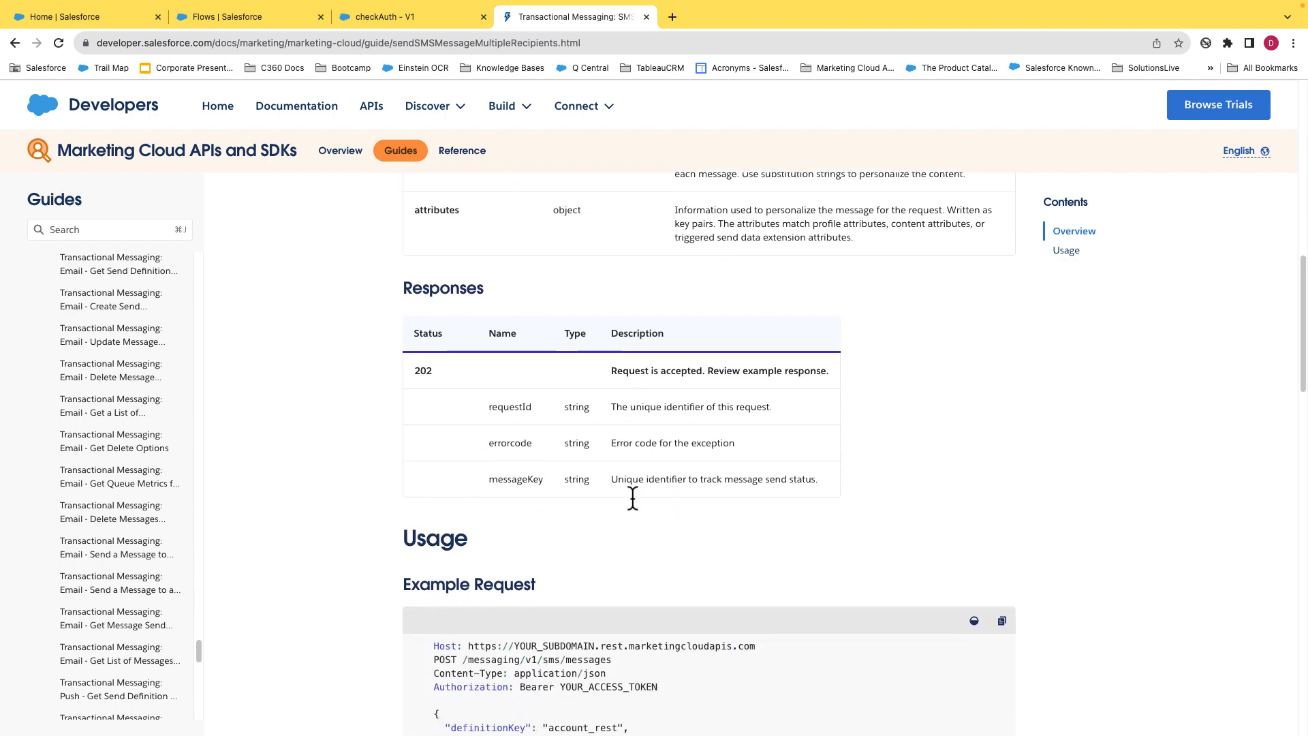
scroll(633, 499, down, 5)
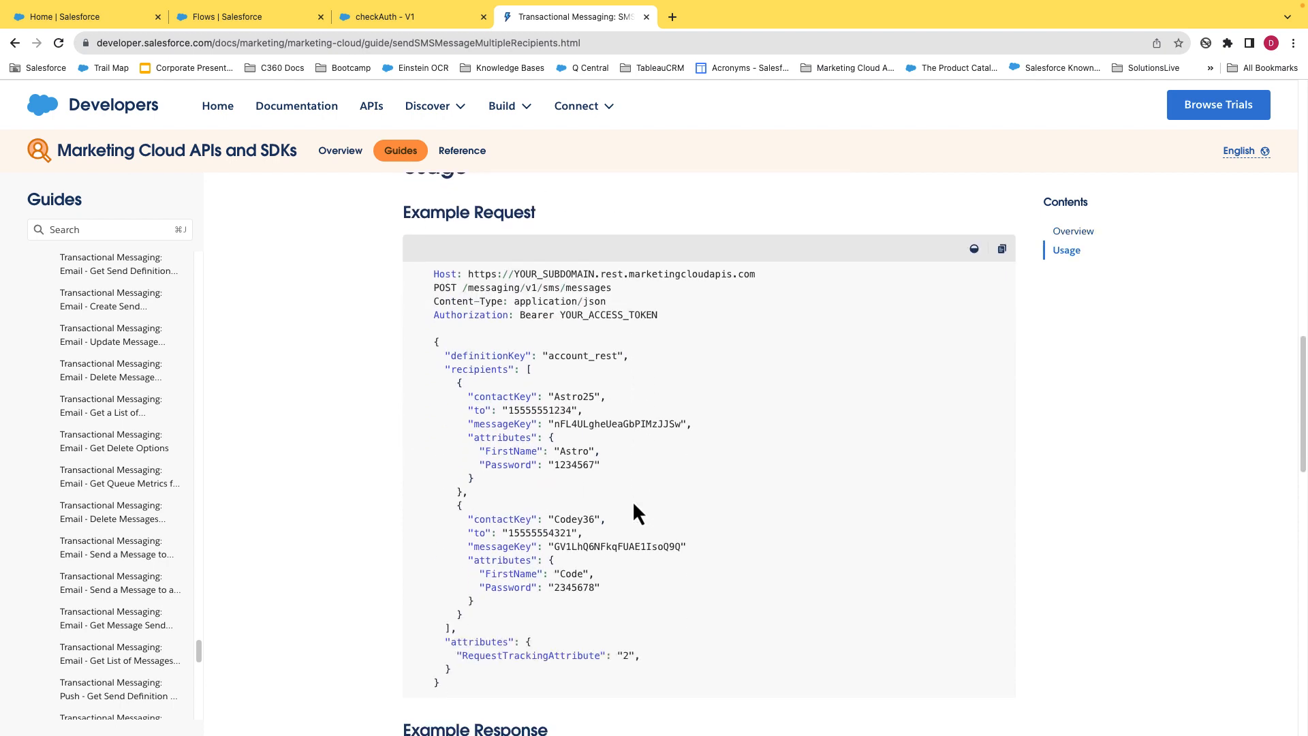
double_click(438, 339)
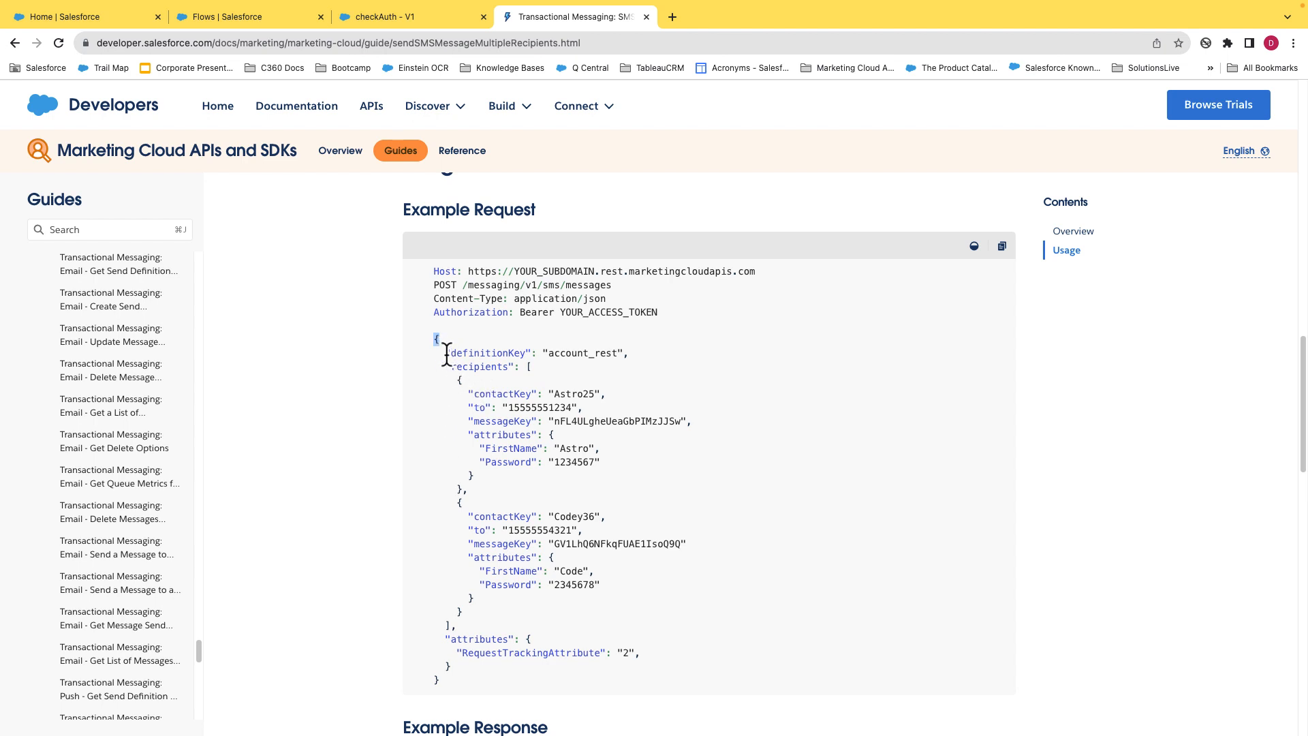
drag(444, 349, 508, 368)
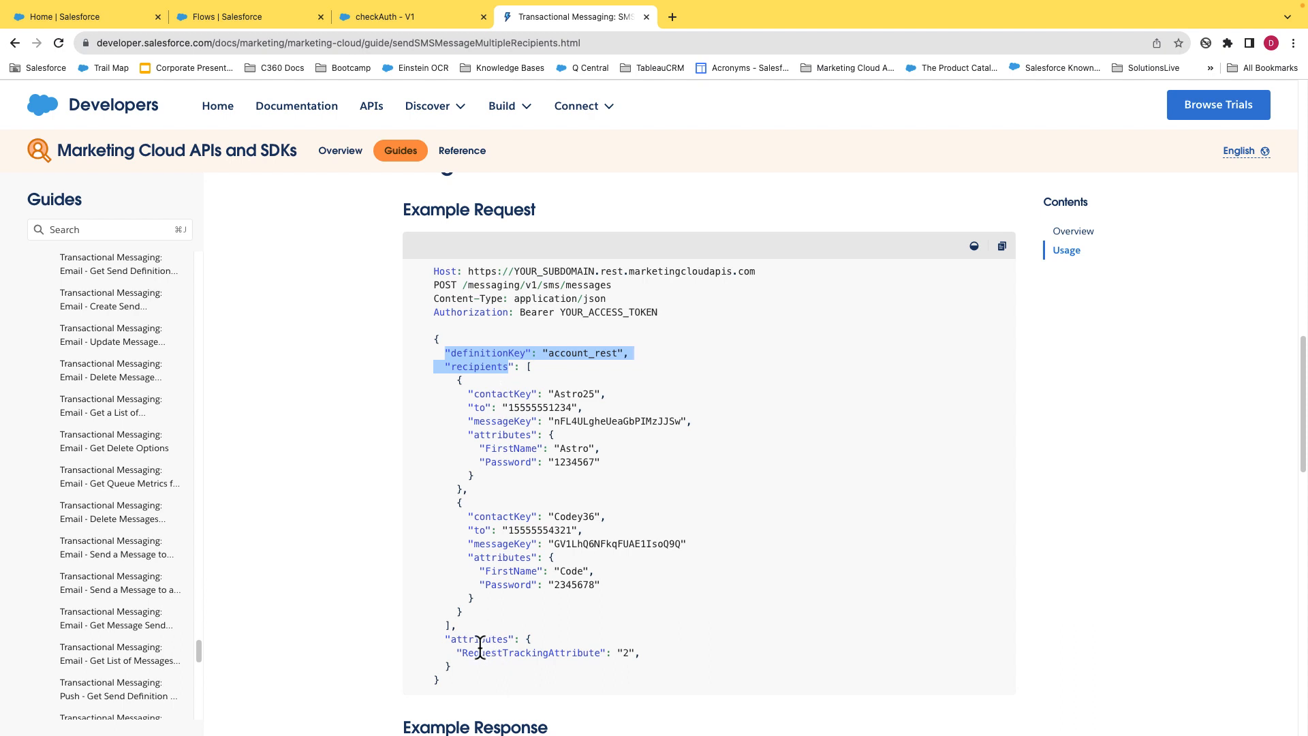
drag(445, 638, 508, 639)
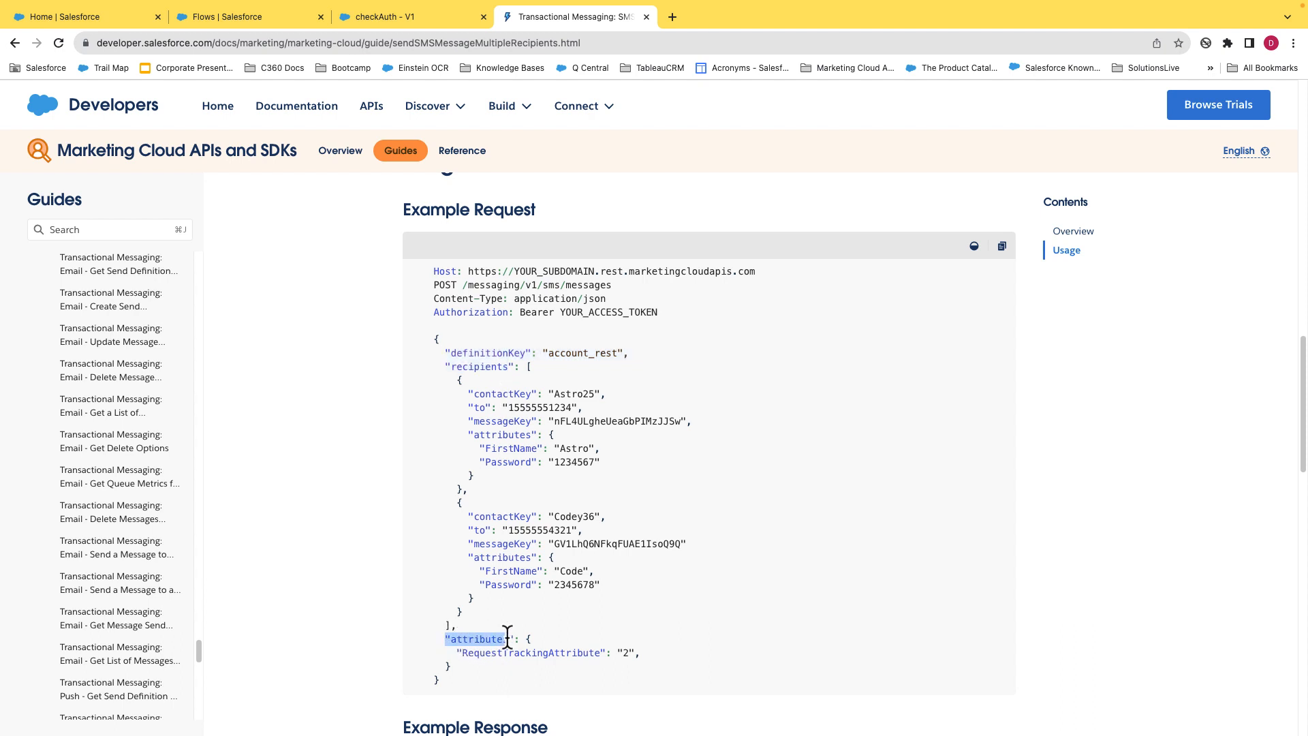
drag(451, 366, 499, 460)
double_click(502, 436)
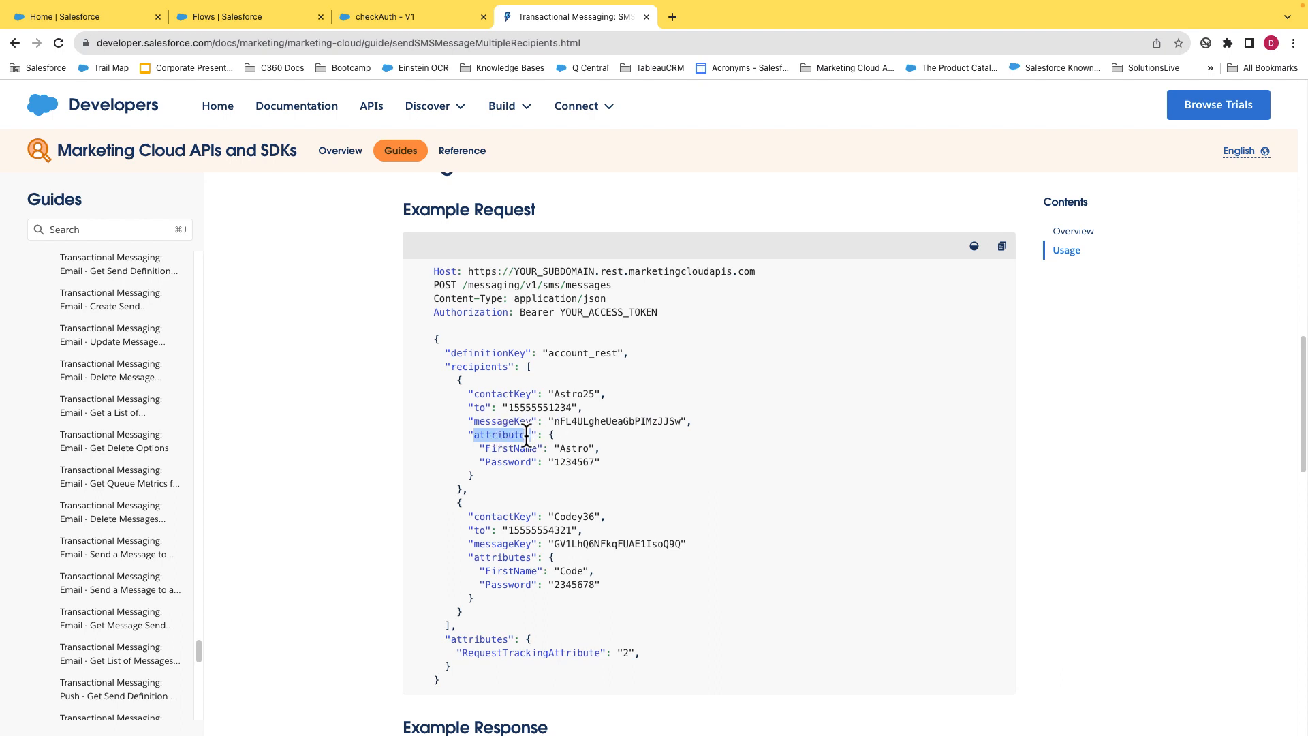
click(554, 435)
double_click(470, 475)
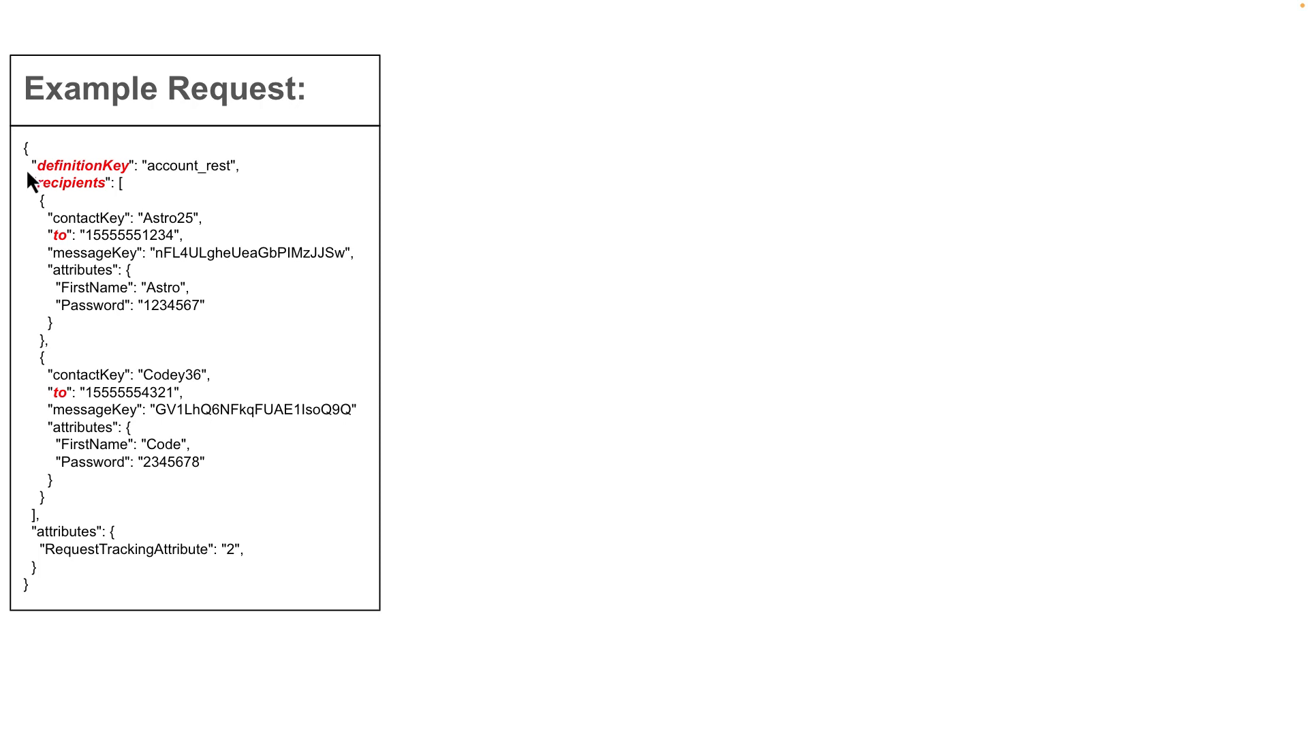
key(Right)
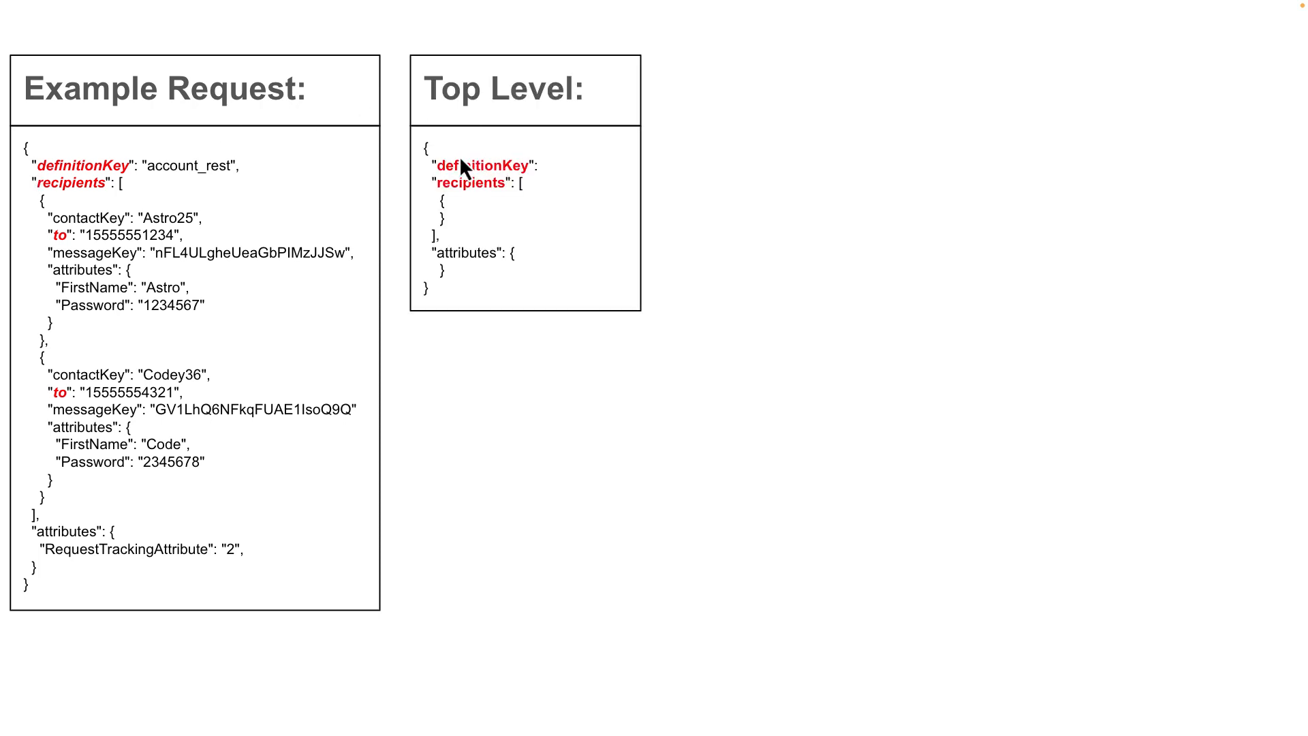
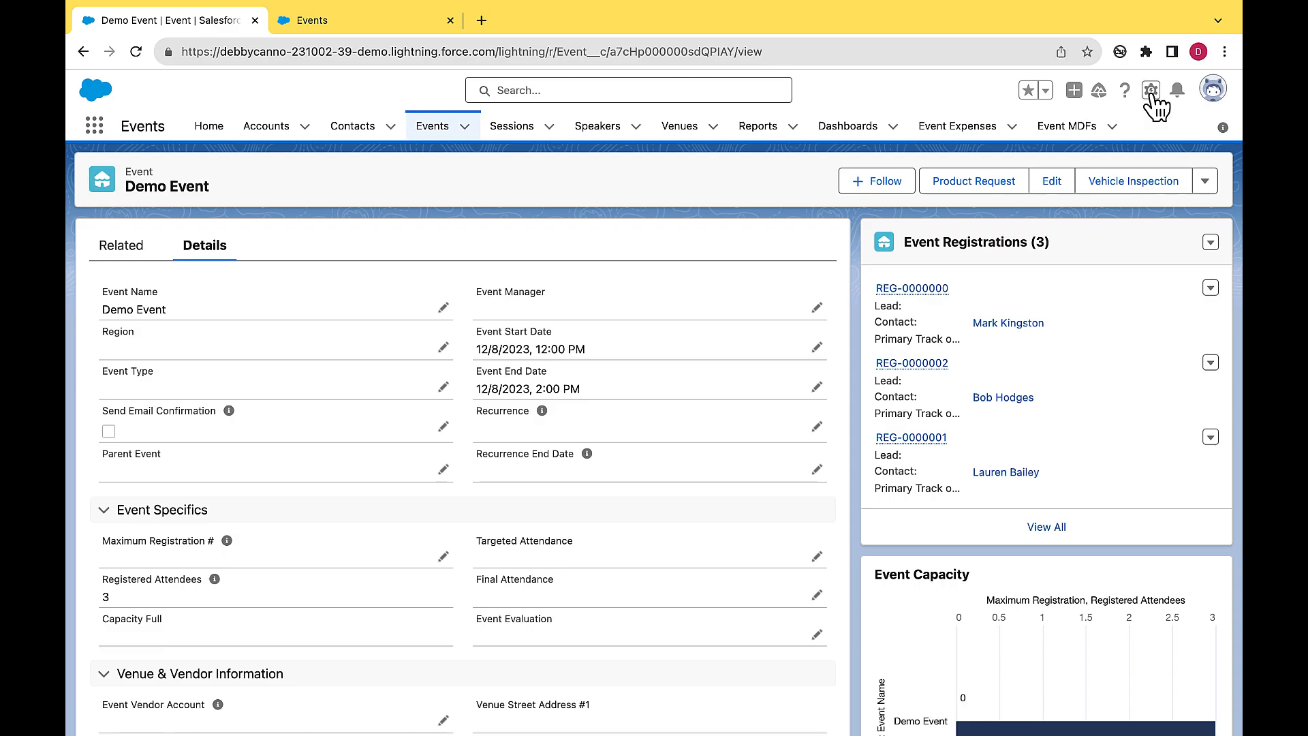
Step: Open Setup from the Demo Event record, search for Flows and open the Process Automation Flows page
click(1150, 90)
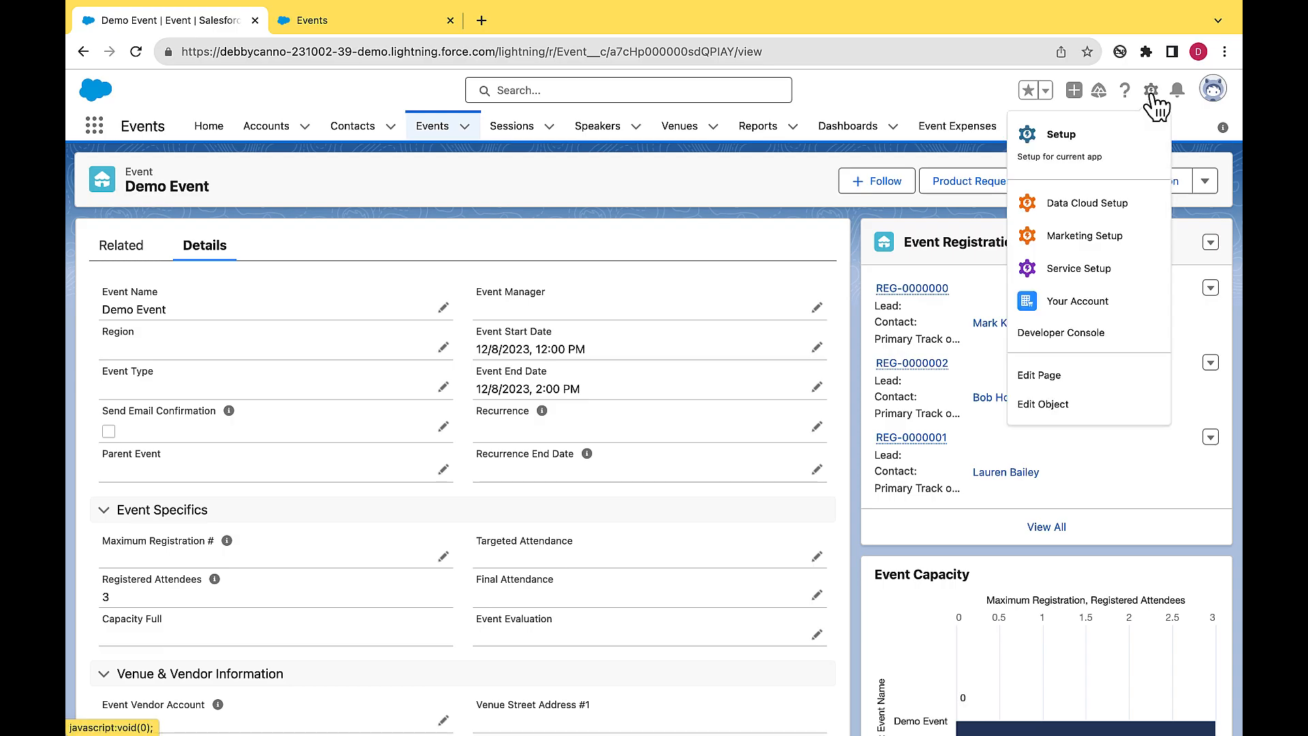
click(1090, 132)
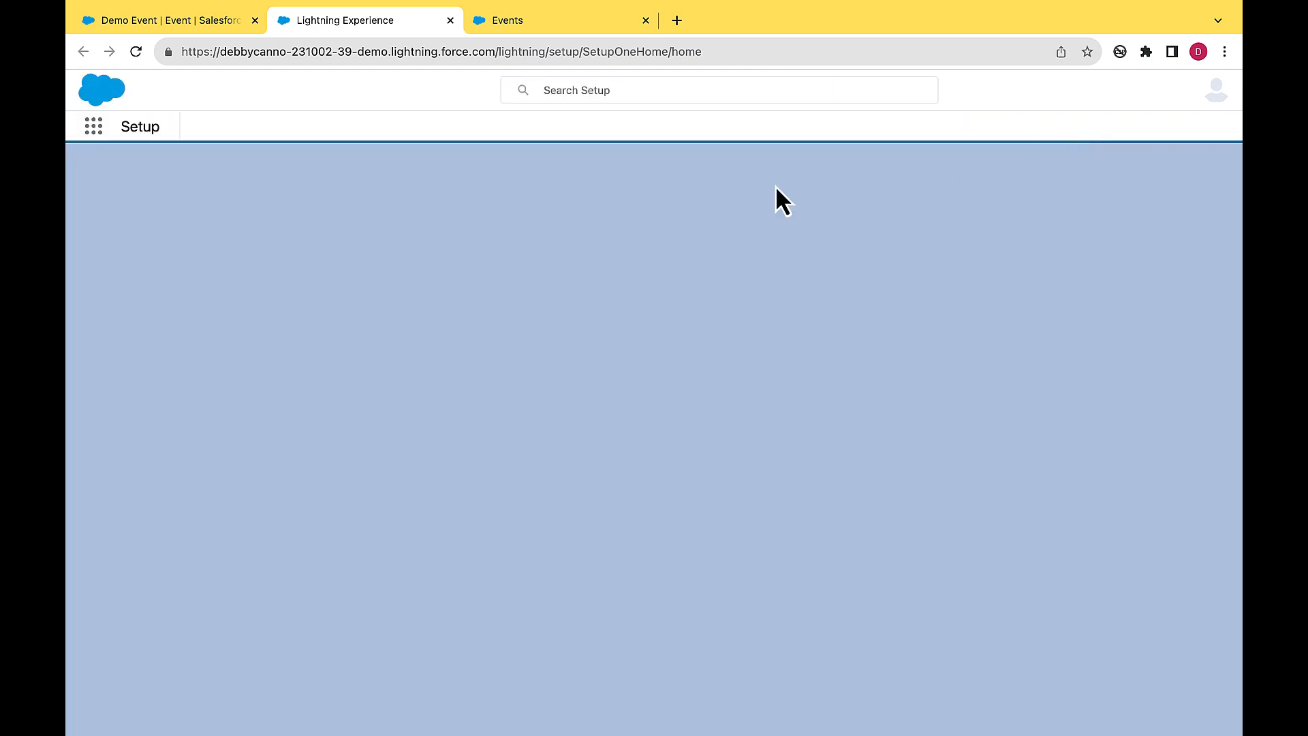
click(153, 170)
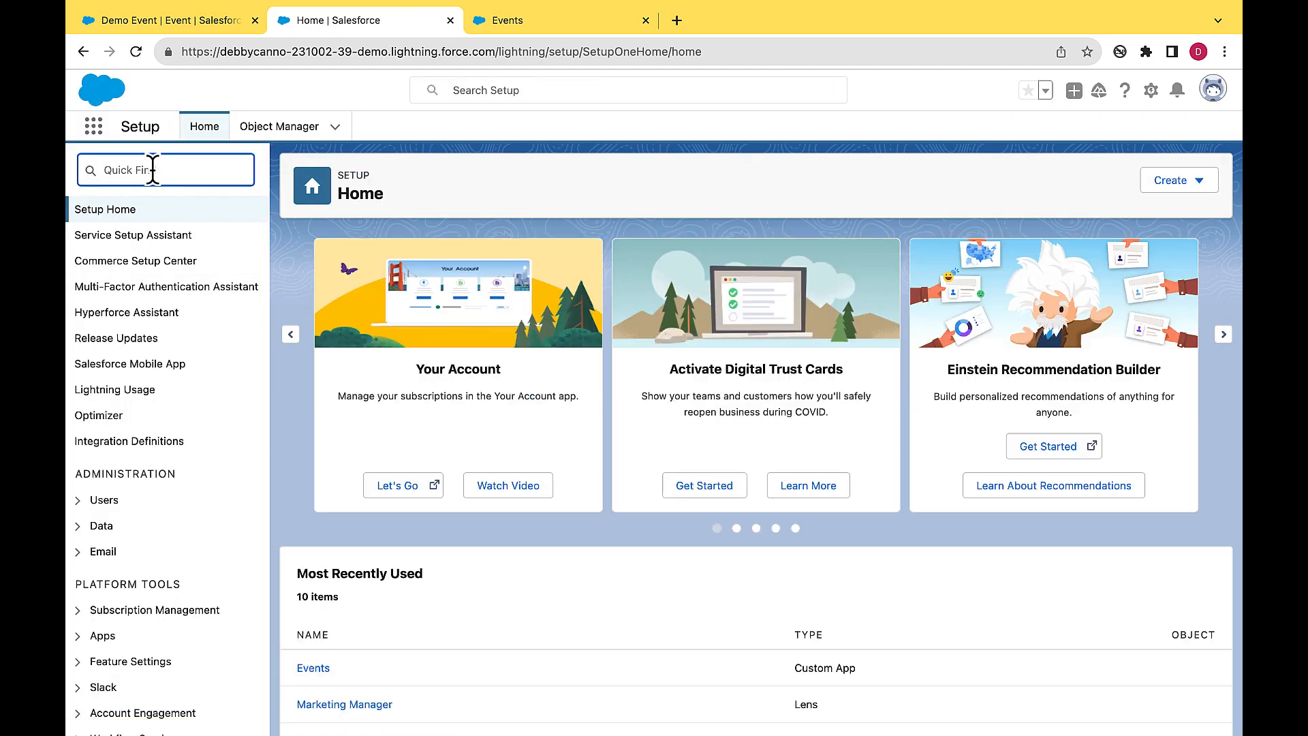
text(Flow)
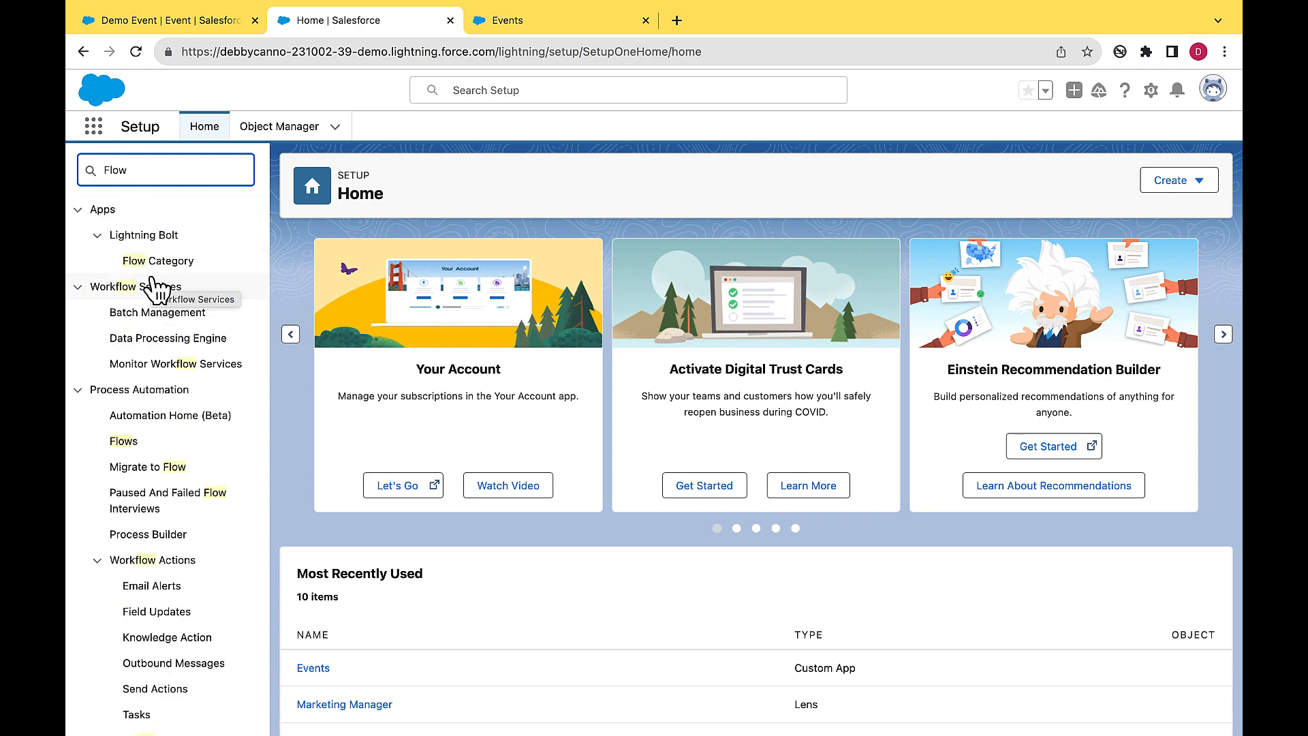
text(s)
click(136, 238)
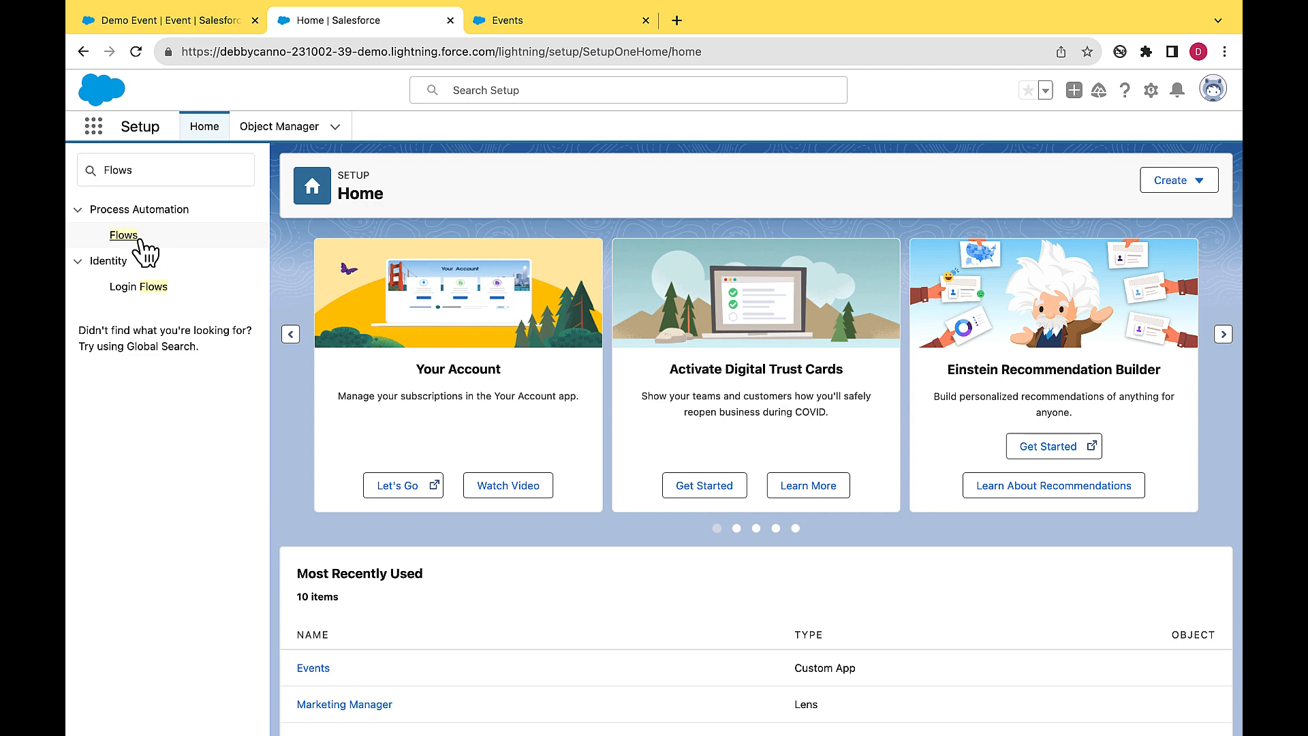
click(130, 239)
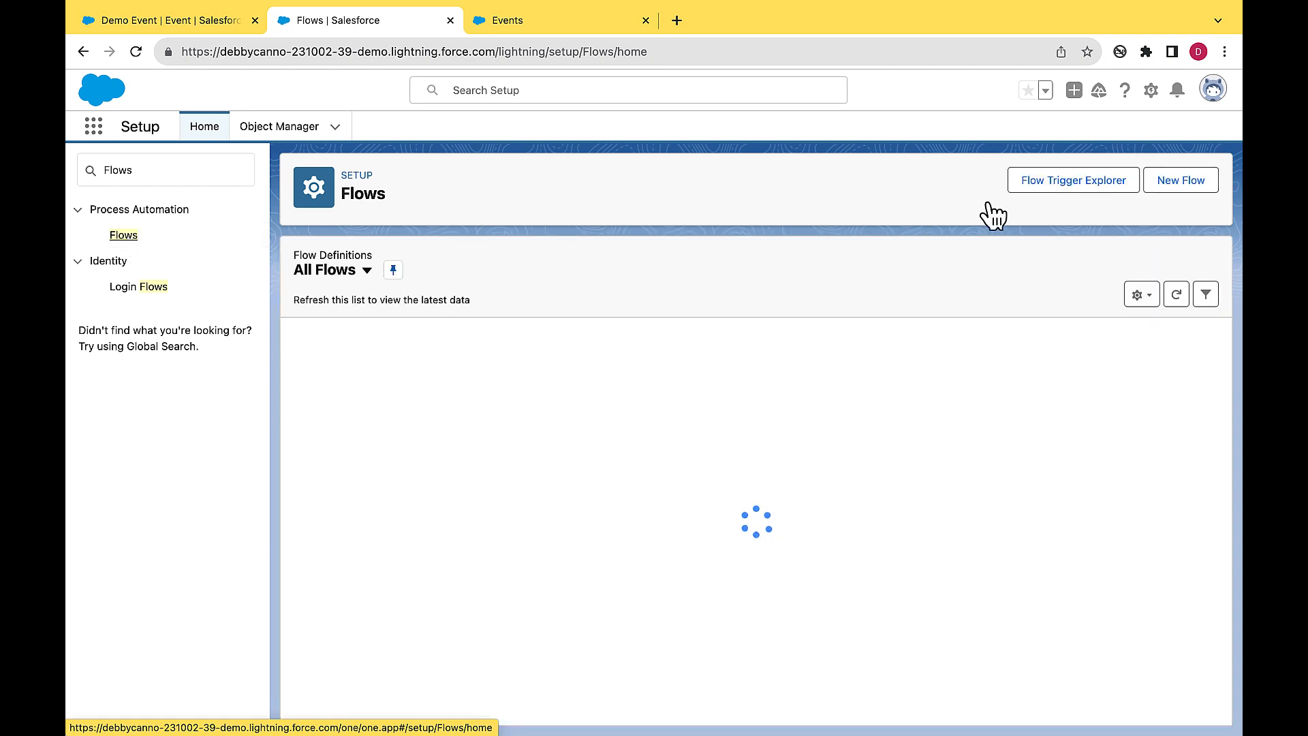
Step: Create a new Schedule-Triggered Flow
click(1198, 184)
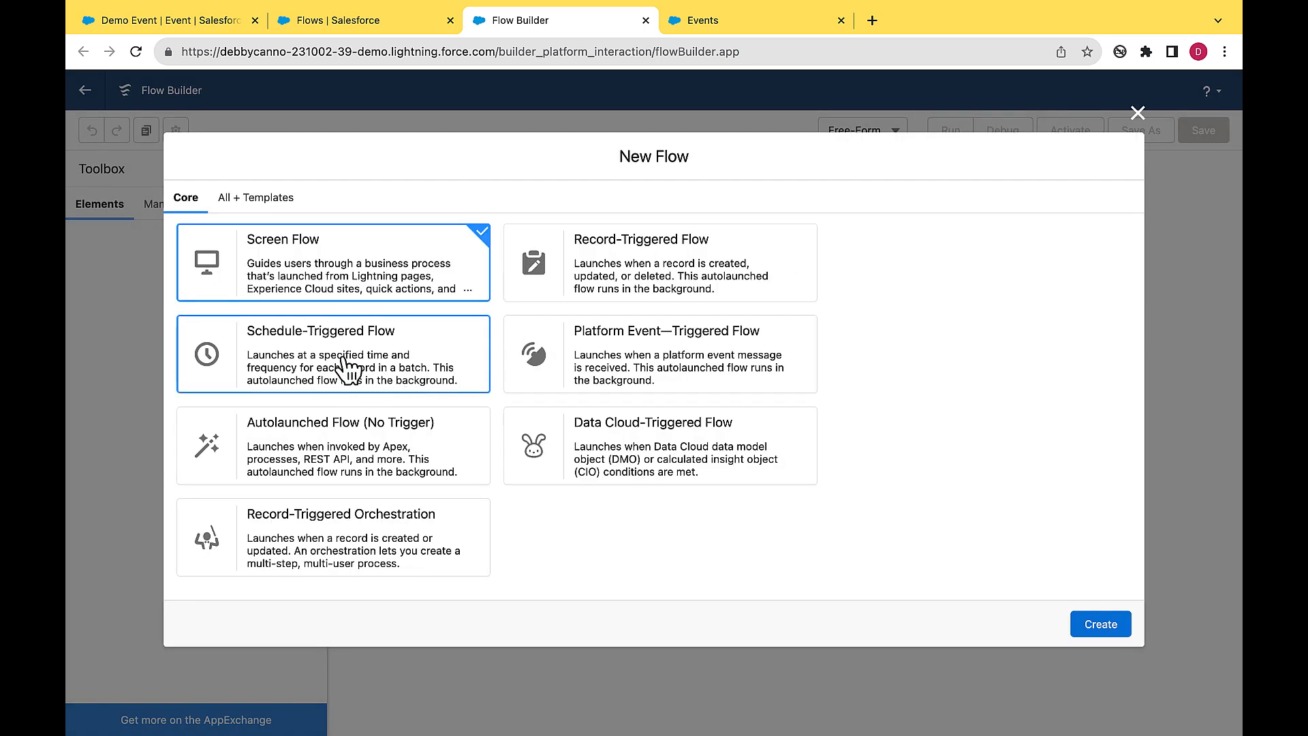
click(343, 359)
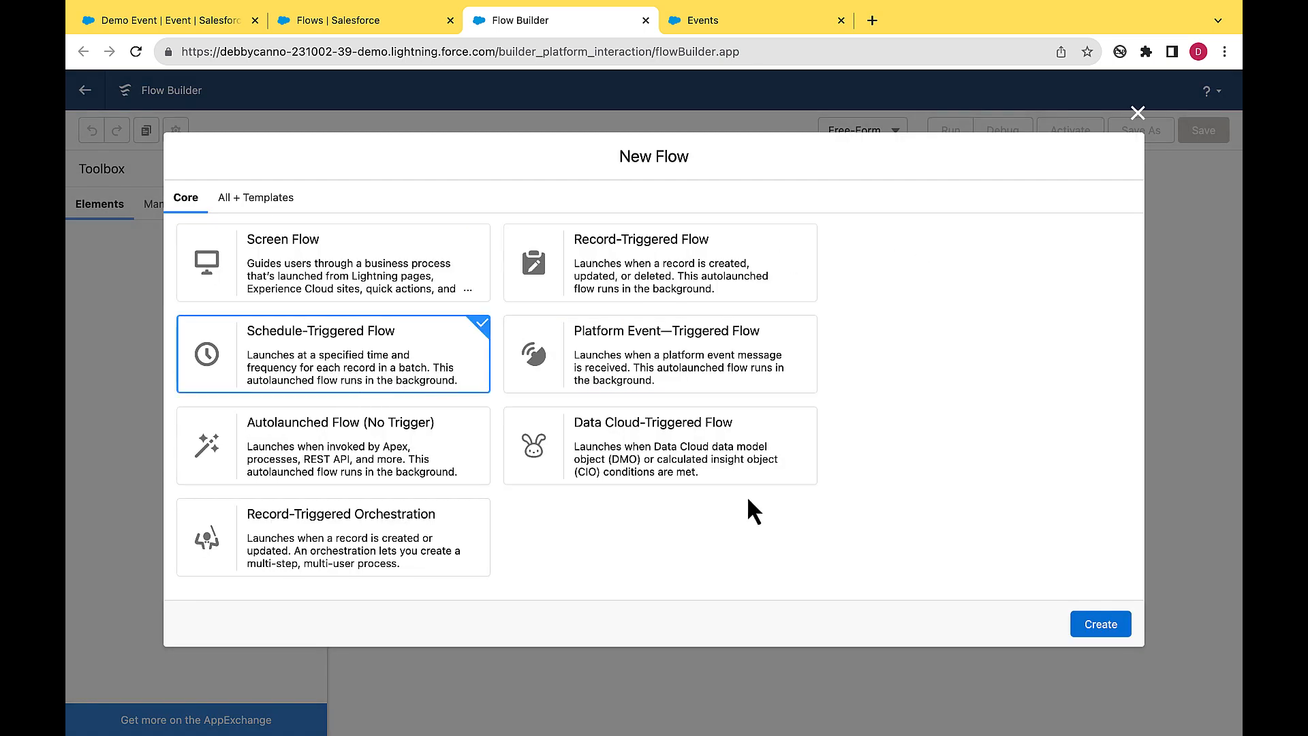
click(1102, 634)
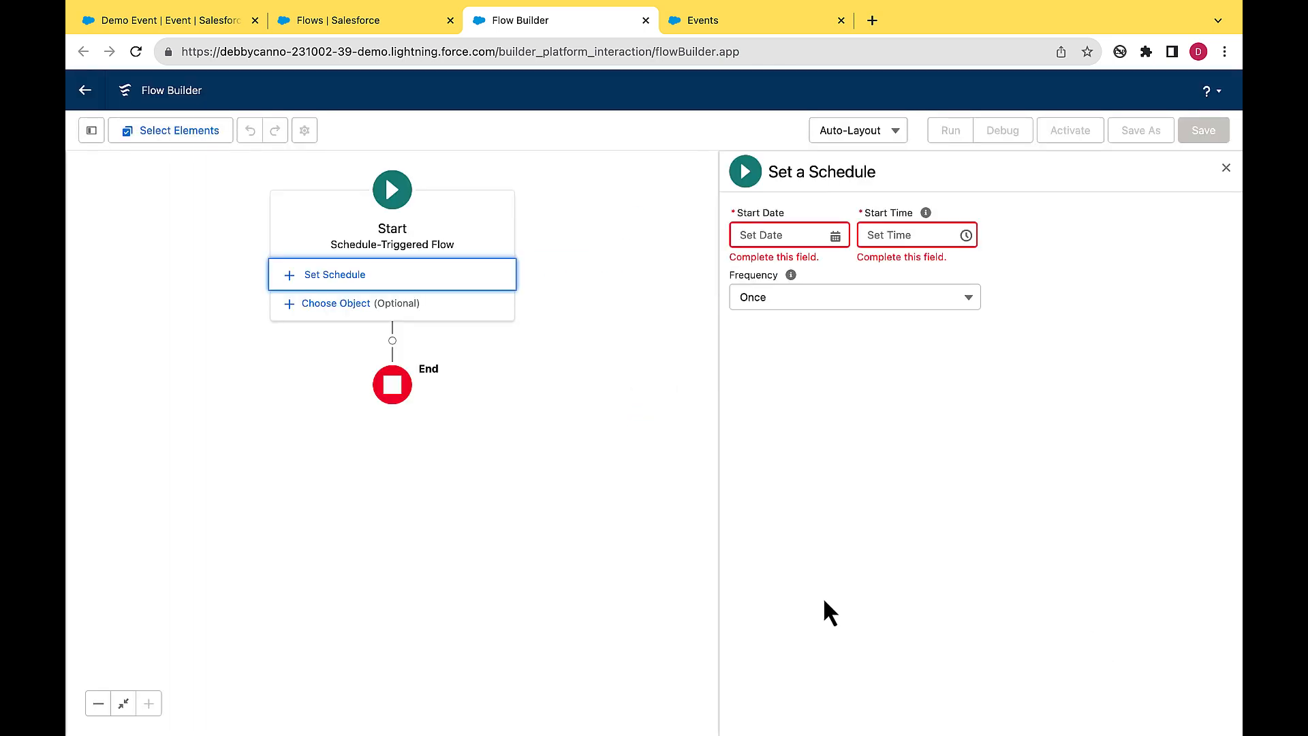
Step: Schedule the flow to start on Dec 8, 2023 at 7:00 AM, keeping the frequency Once, and close the schedule settings
click(788, 236)
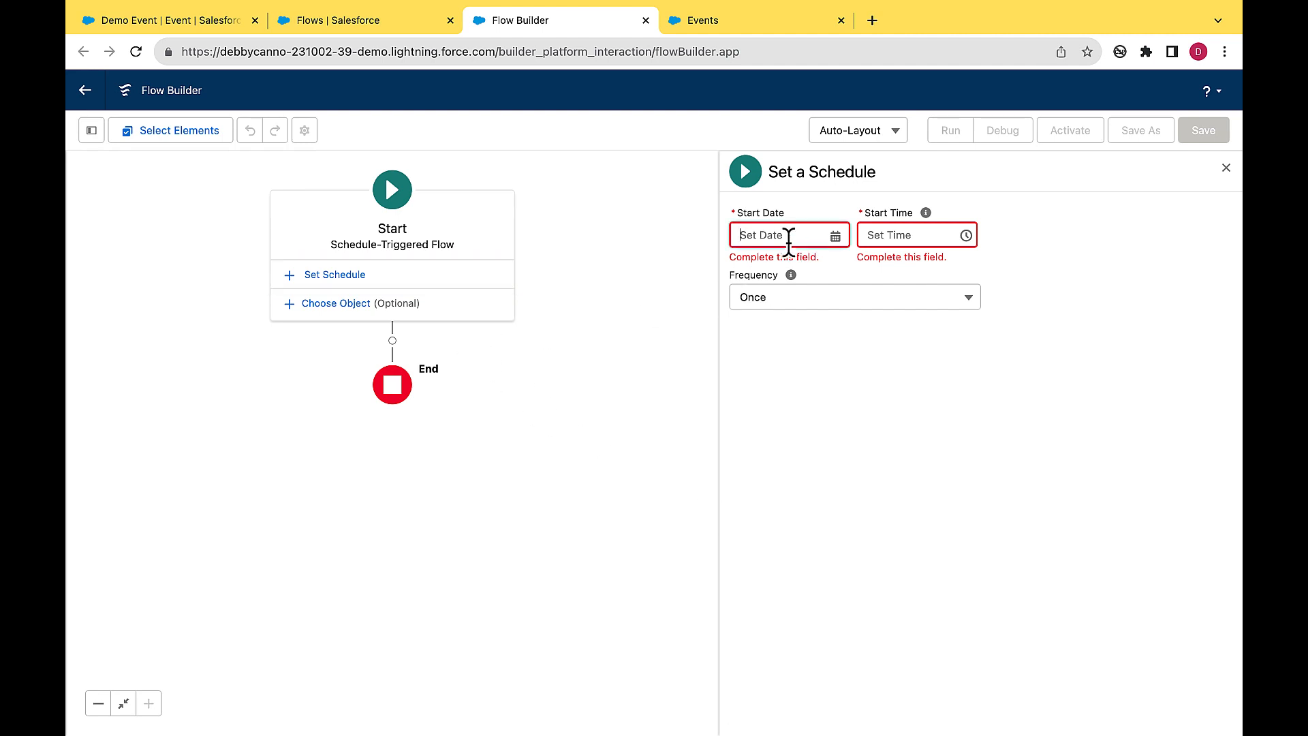
click(788, 236)
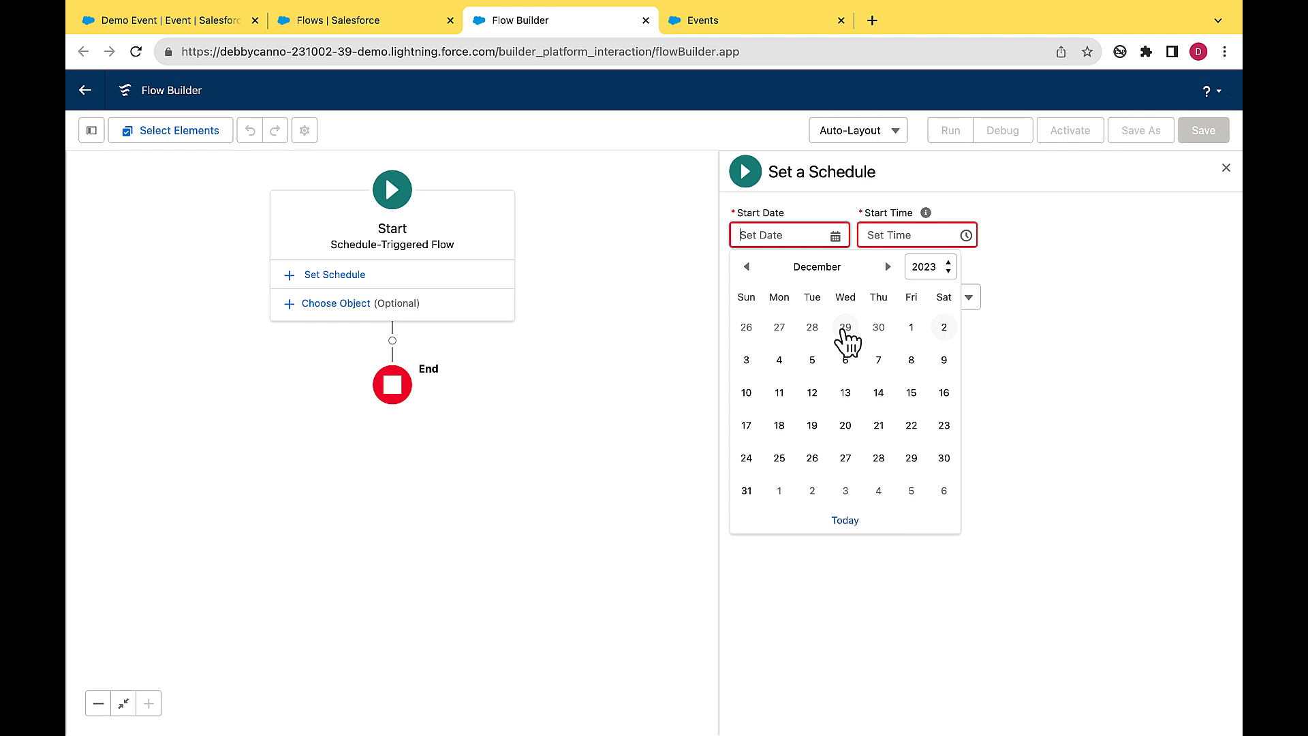
click(910, 362)
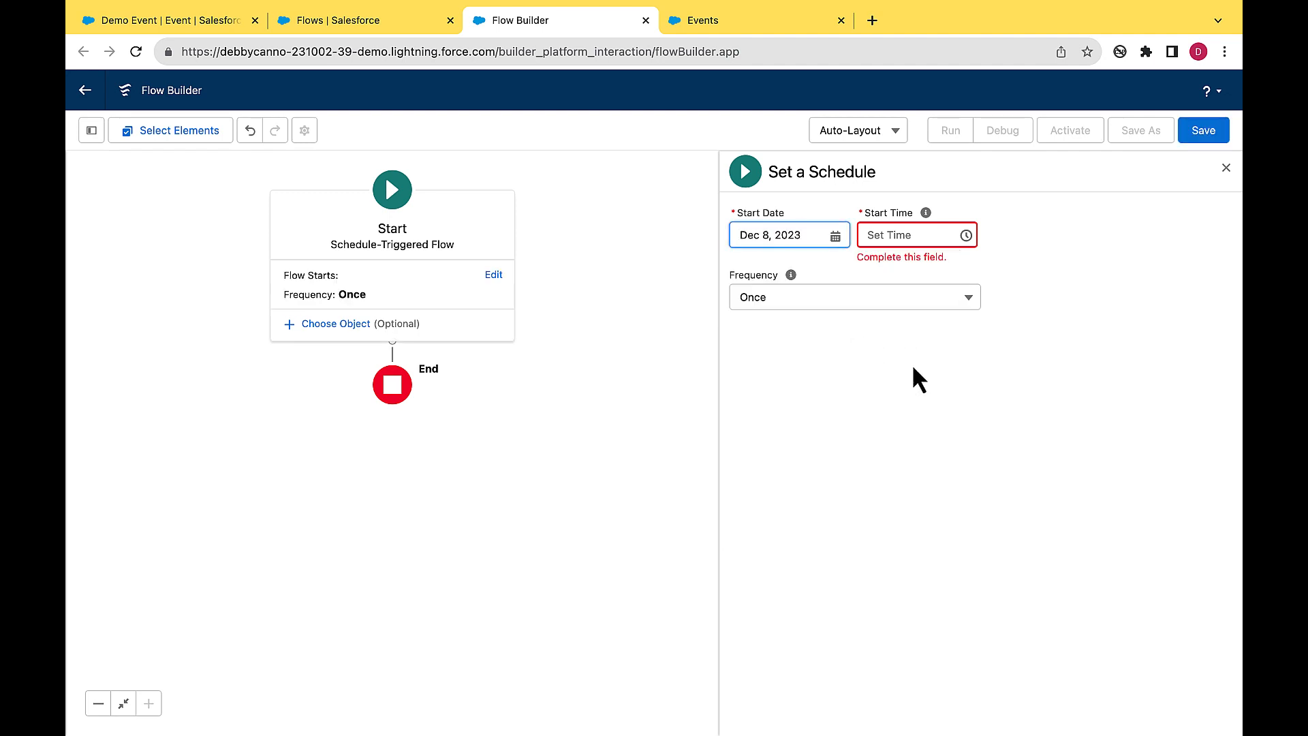
click(891, 238)
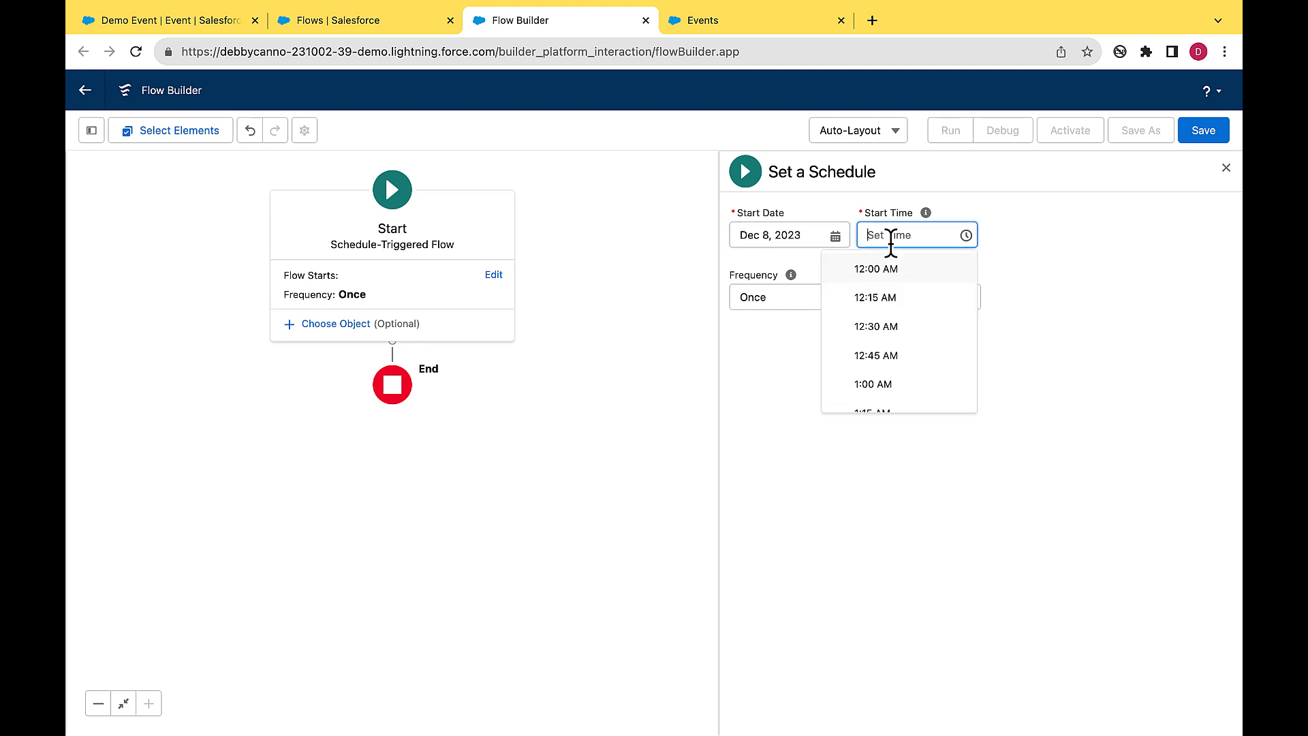
scroll(897, 291, down, 5)
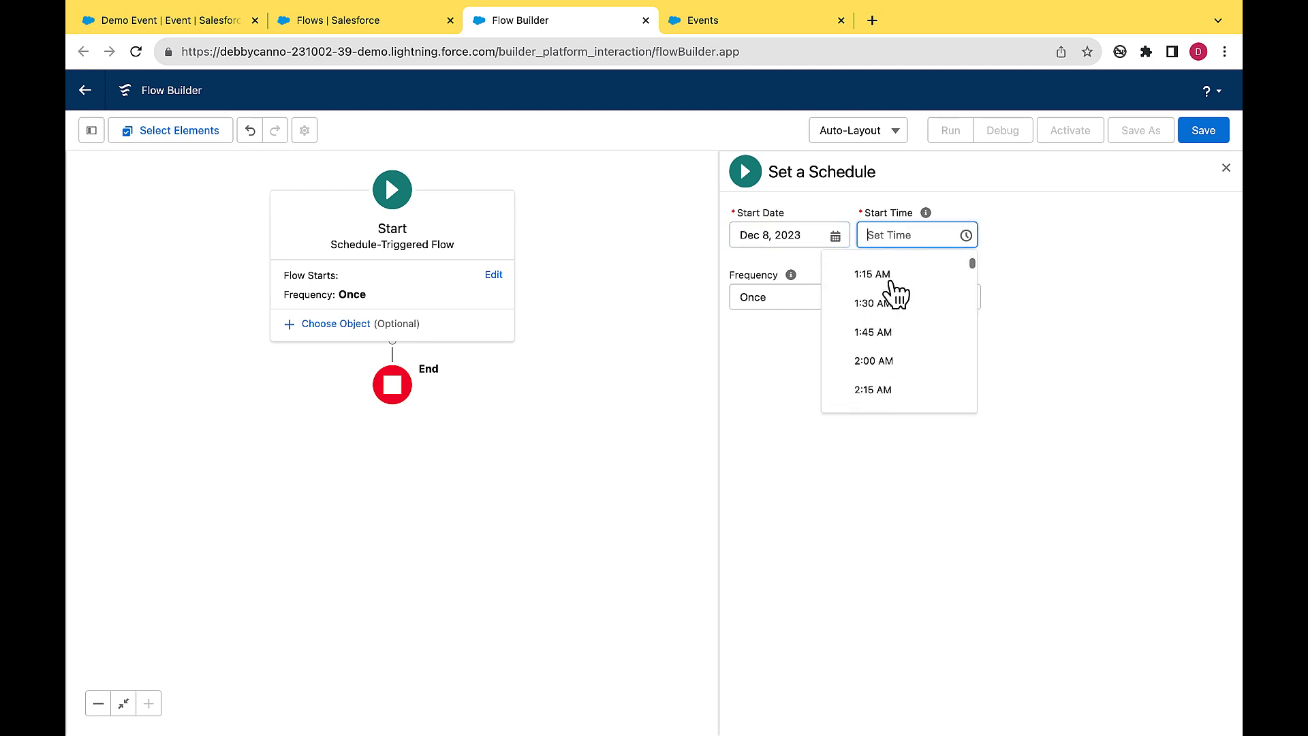
scroll(897, 292, down, 8)
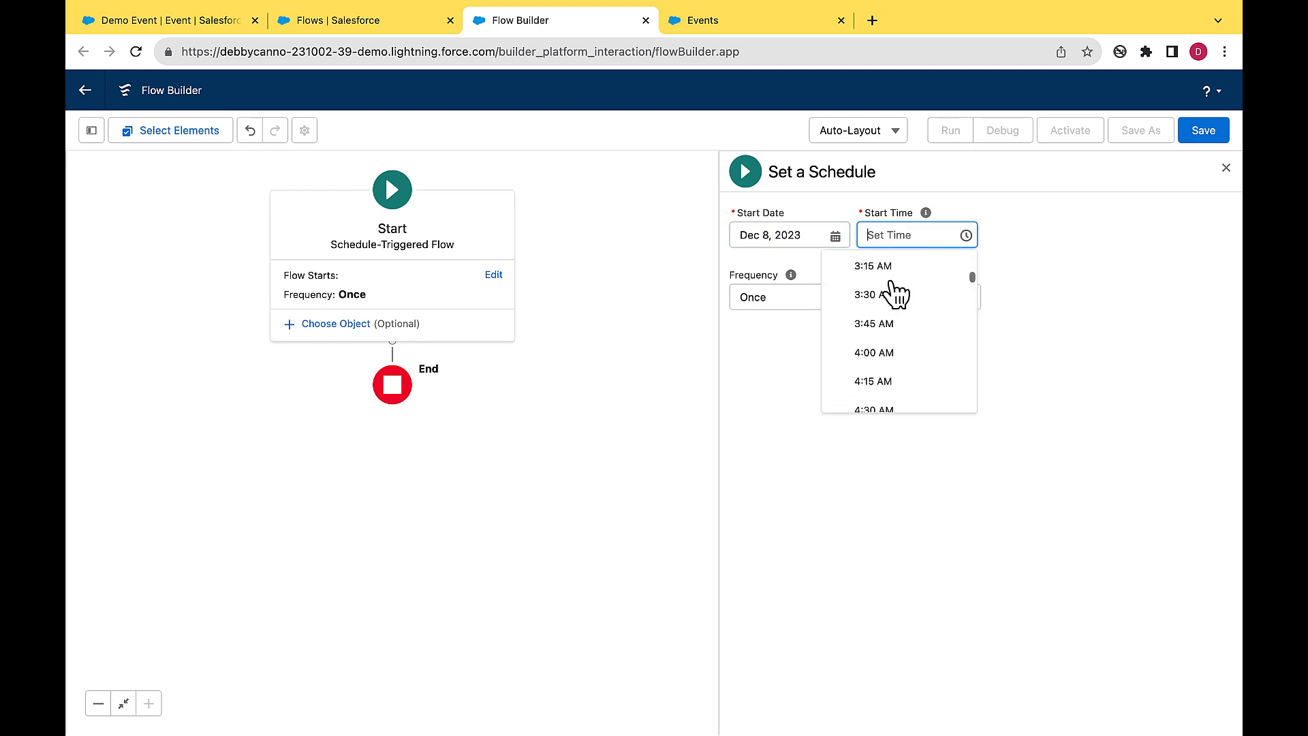
scroll(894, 292, down, 8)
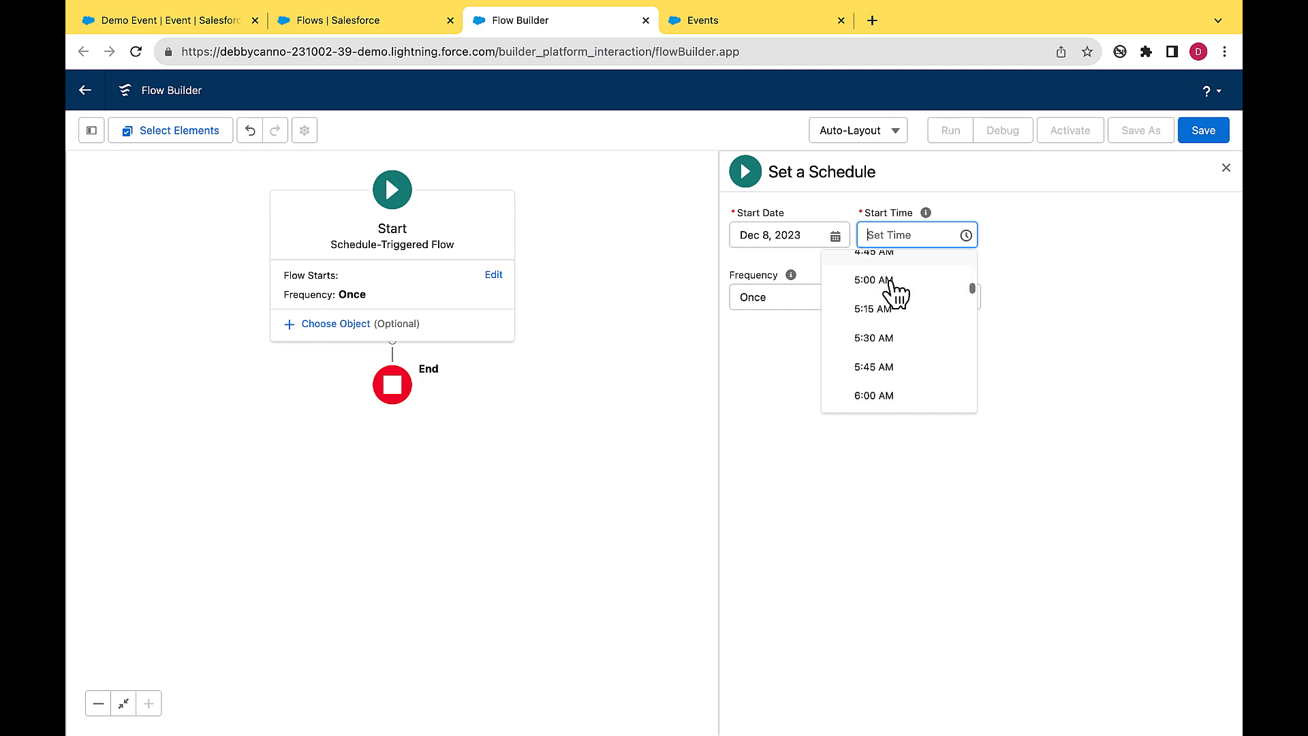
scroll(894, 291, down, 4)
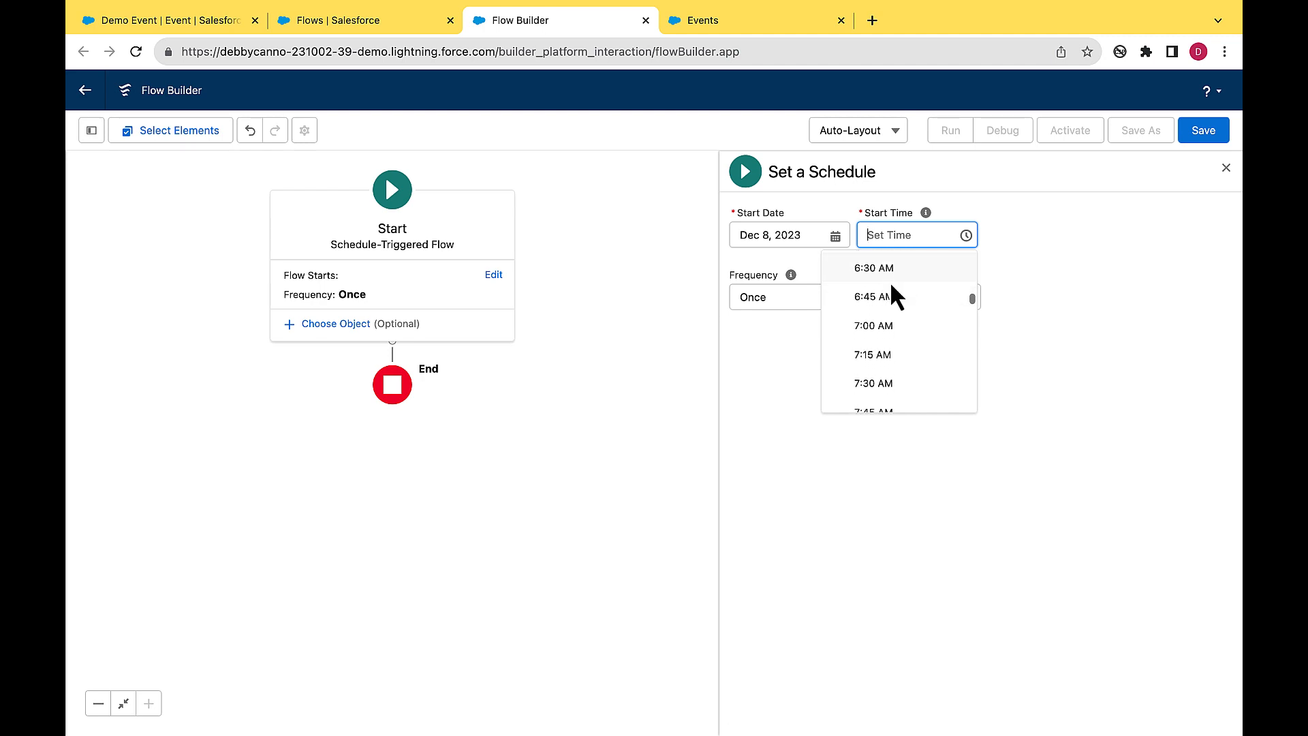
click(886, 321)
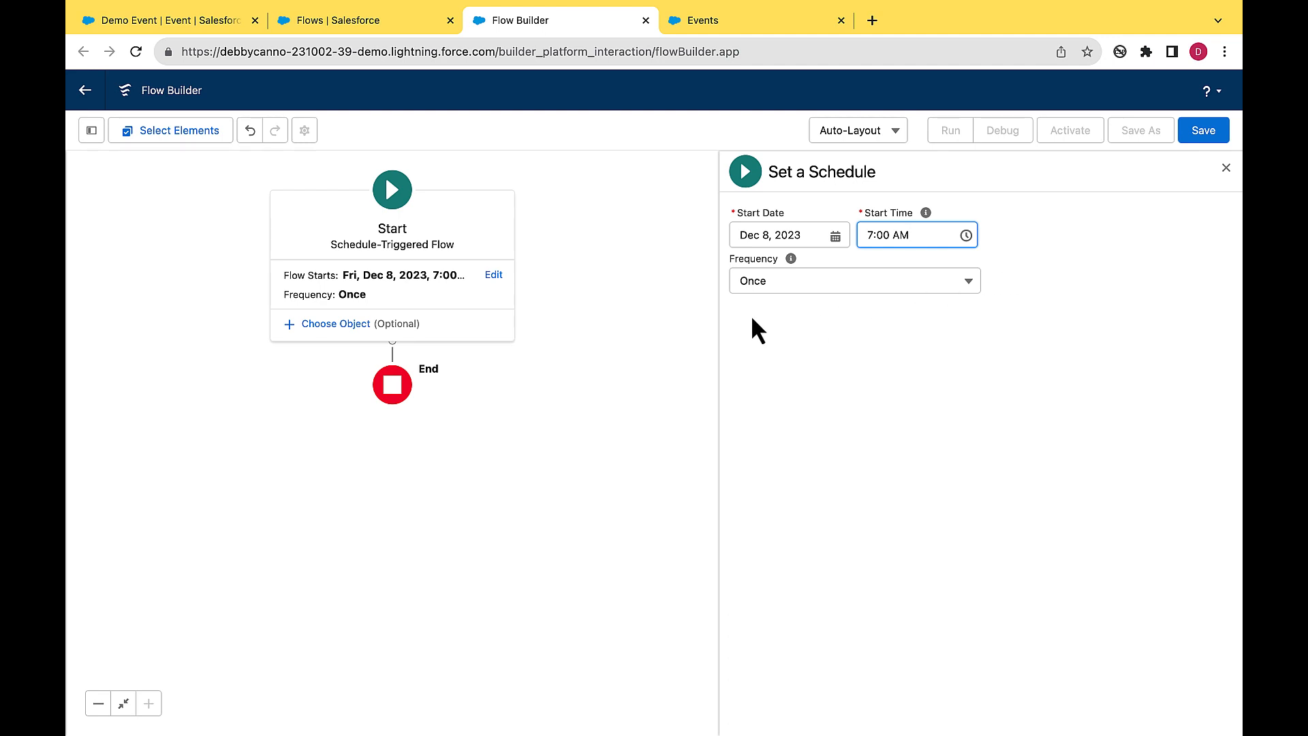
click(1226, 168)
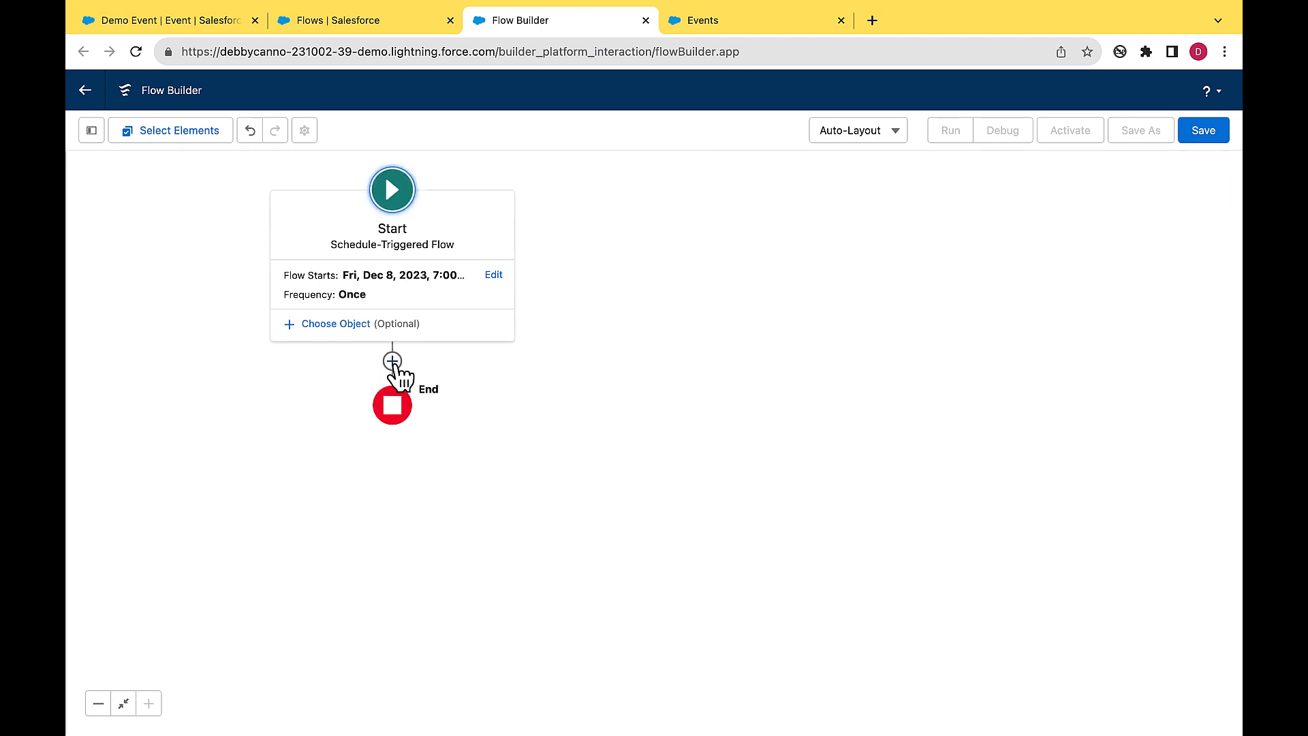
Step: Add a Get Records element after Start, label it getRegistrants and set its object to Event Registration
click(392, 362)
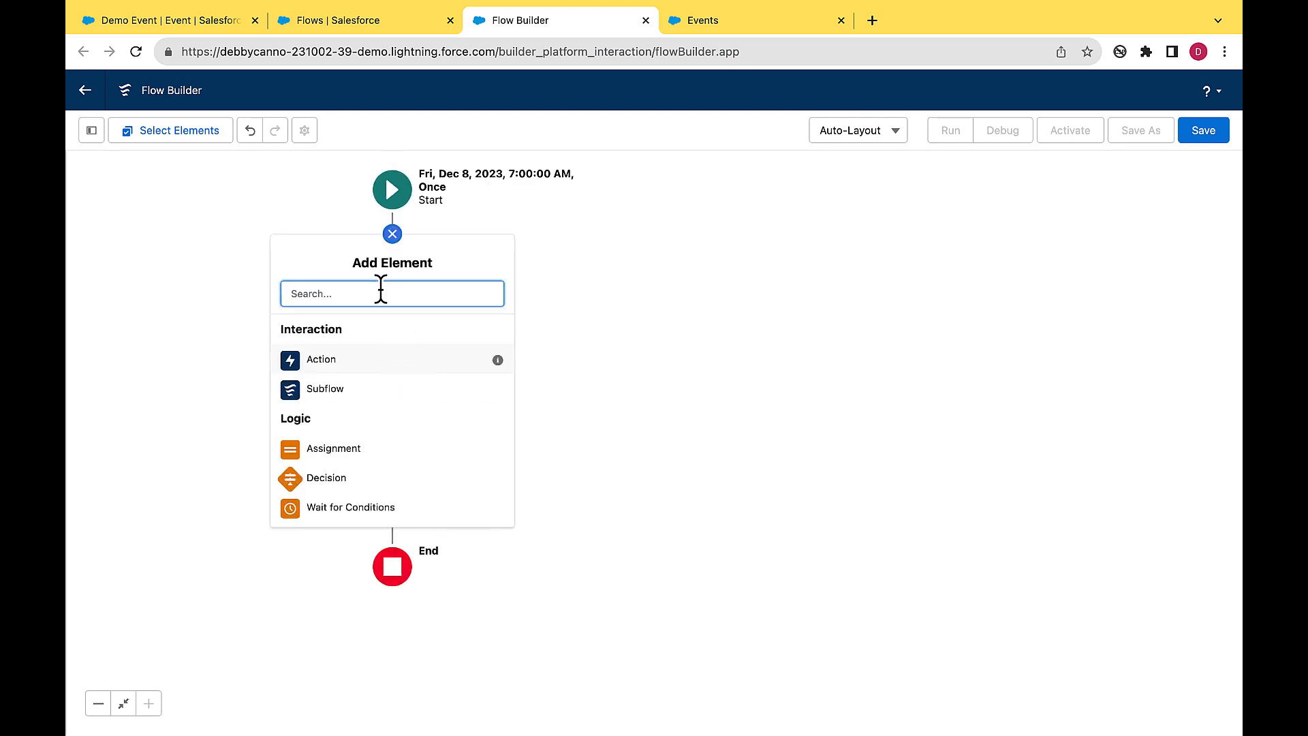
text(get)
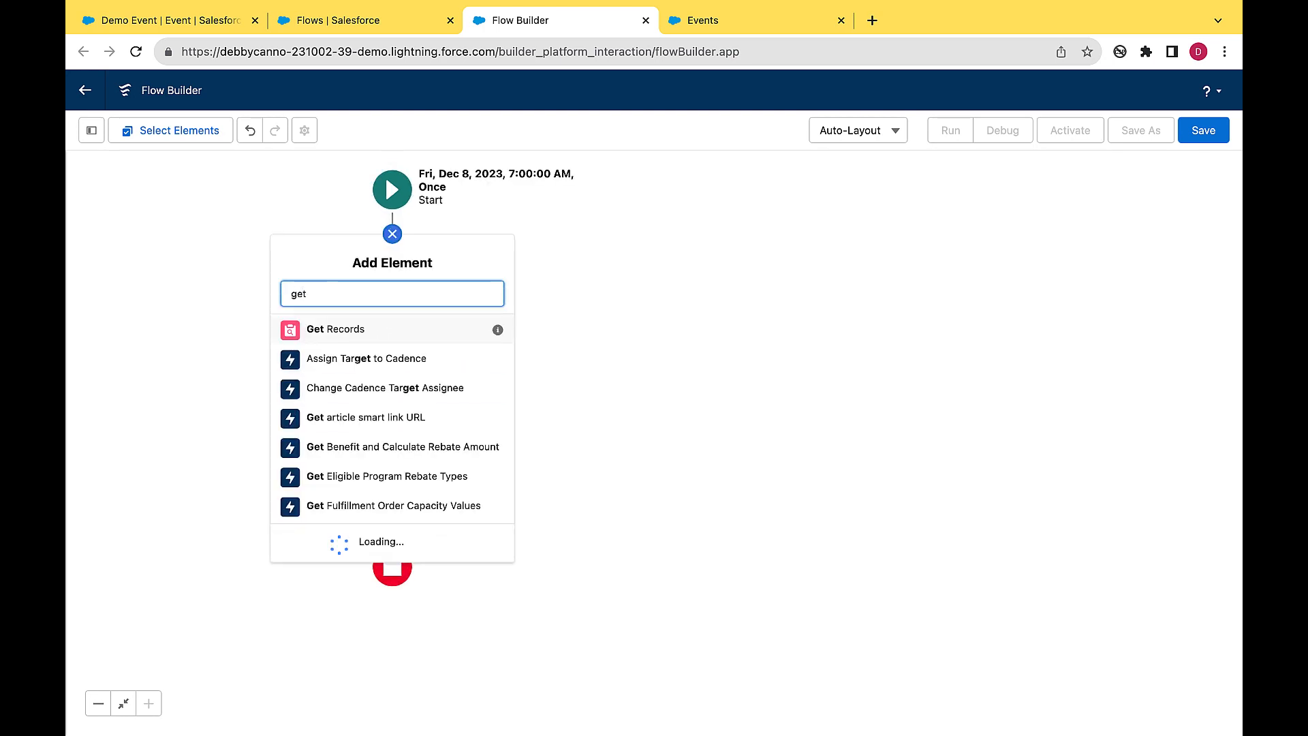
click(375, 334)
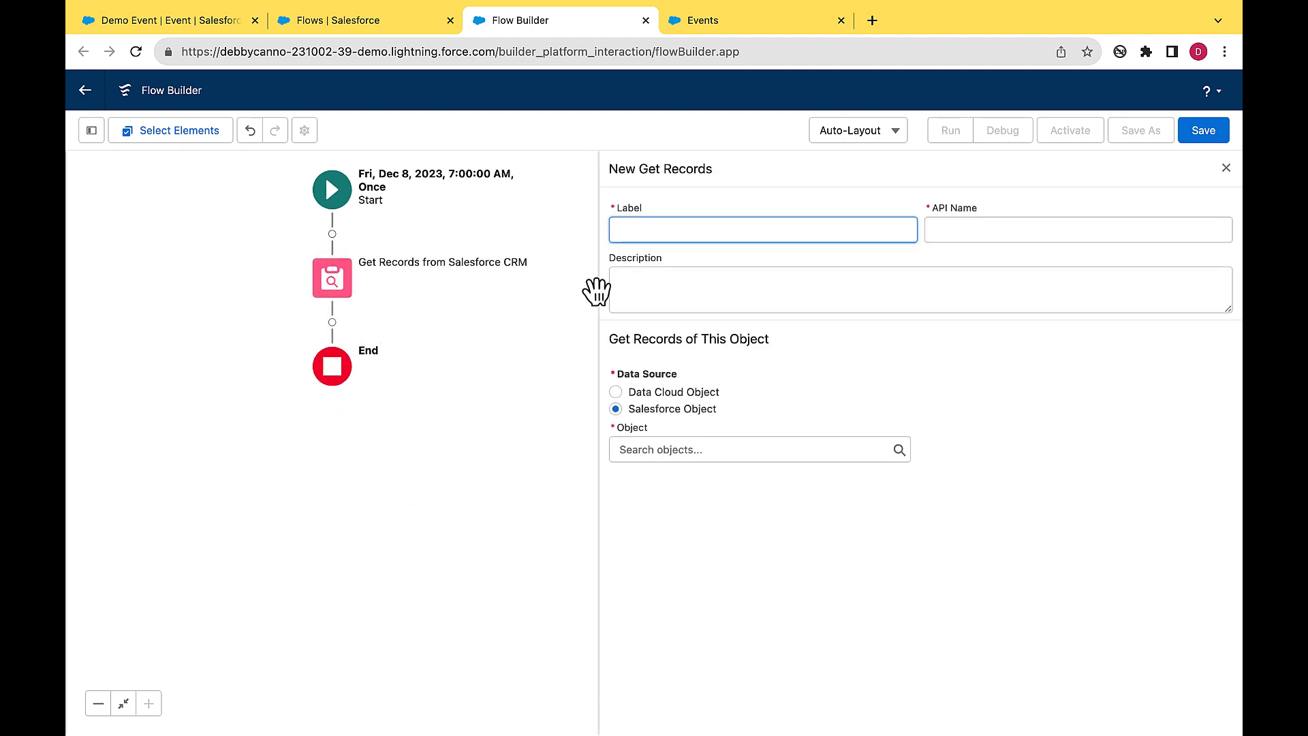
text(getRegistrants)
click(648, 449)
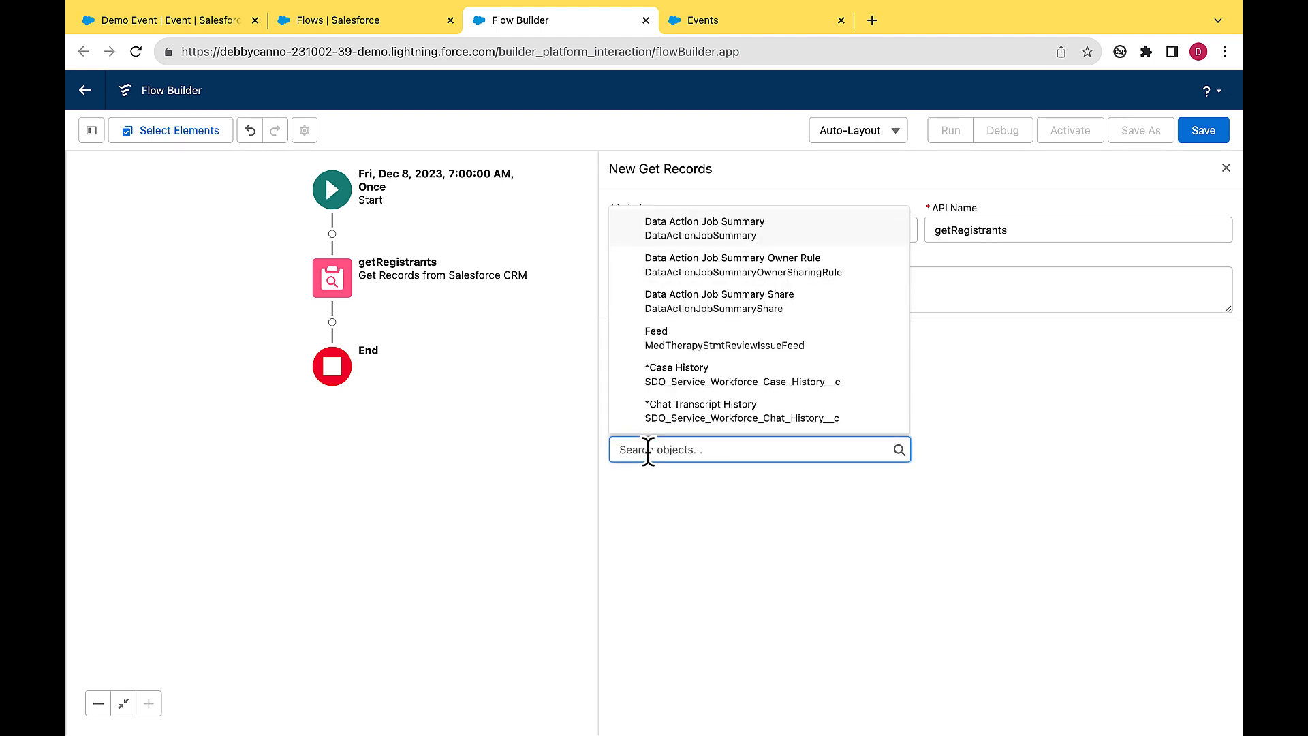
text(event)
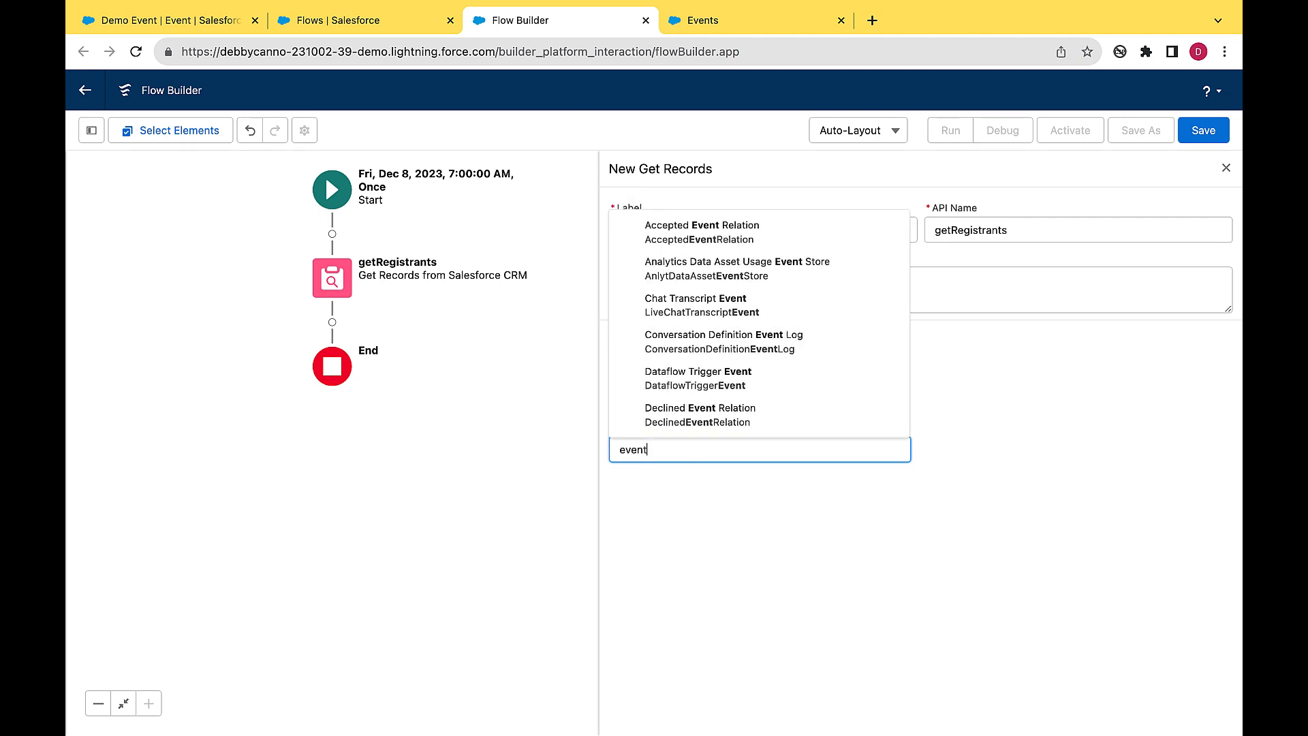
text( re)
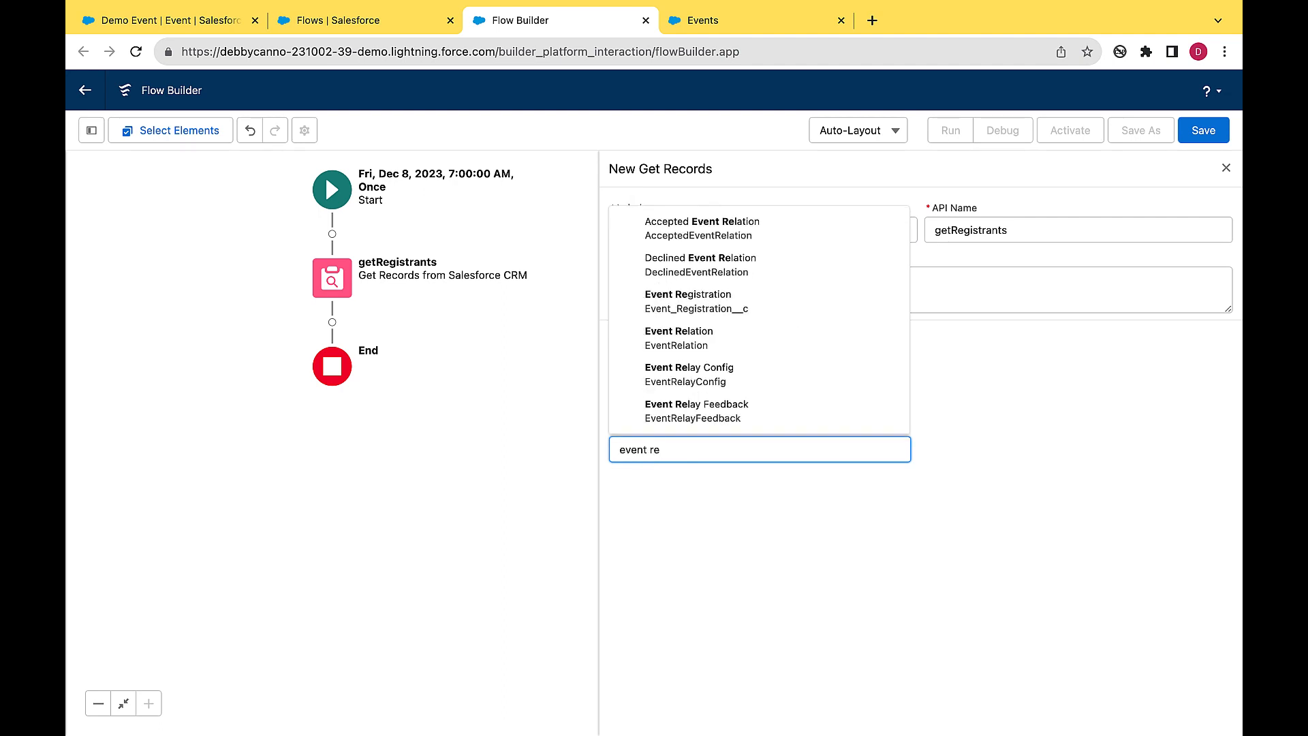
text(g)
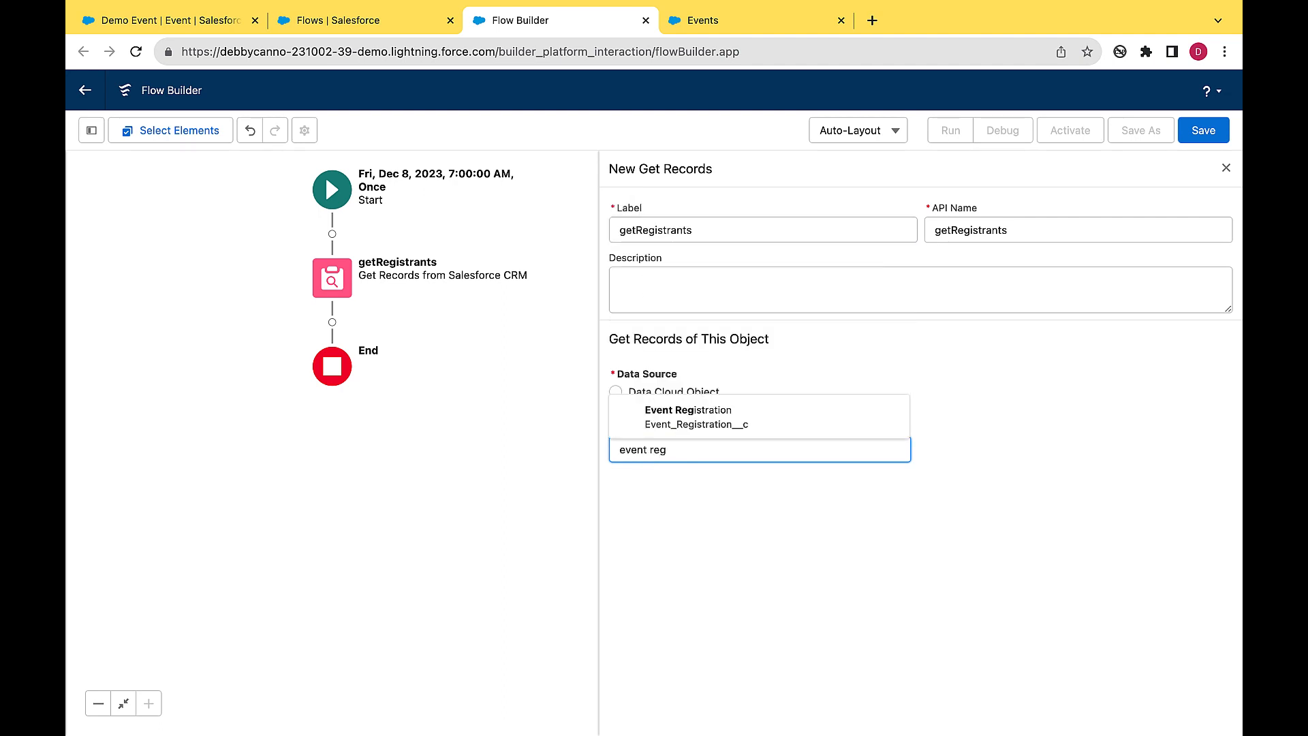
click(717, 435)
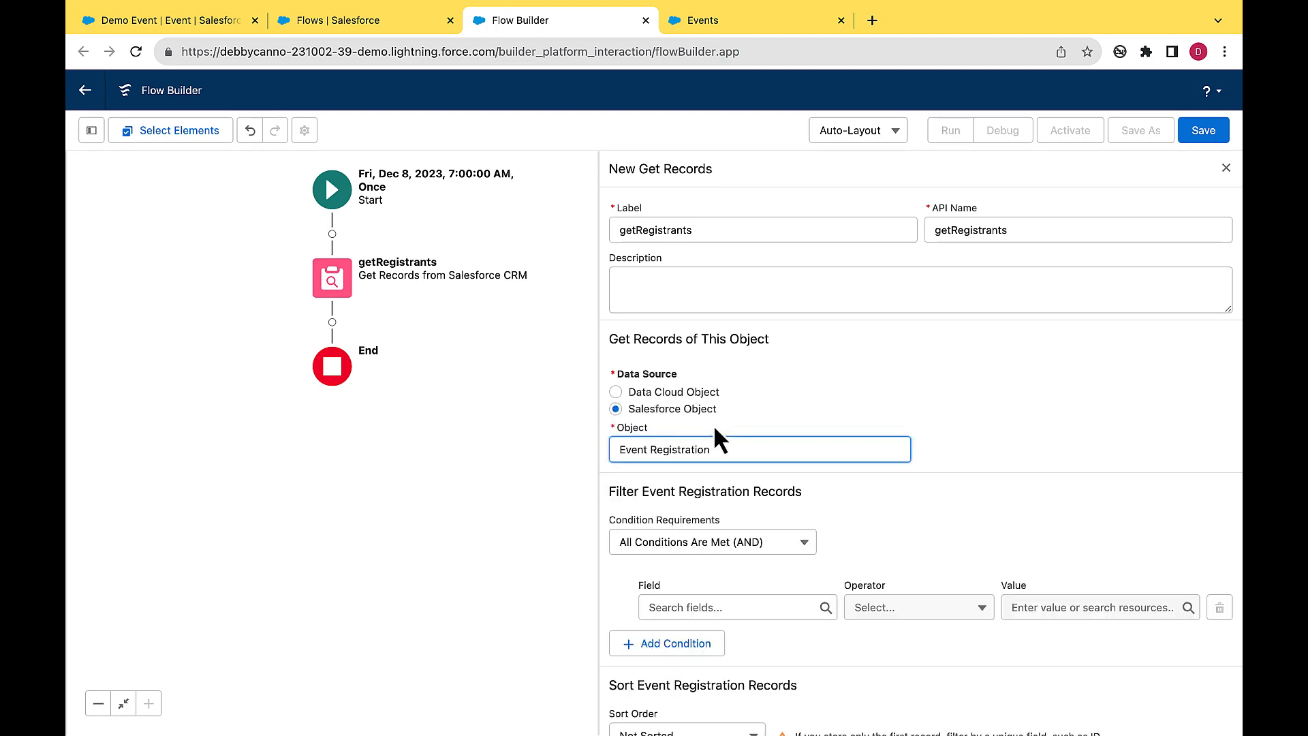
Step: Filter the Event Registration records to Event__c Equals Demo Event and store all records
scroll(819, 481, down, 2)
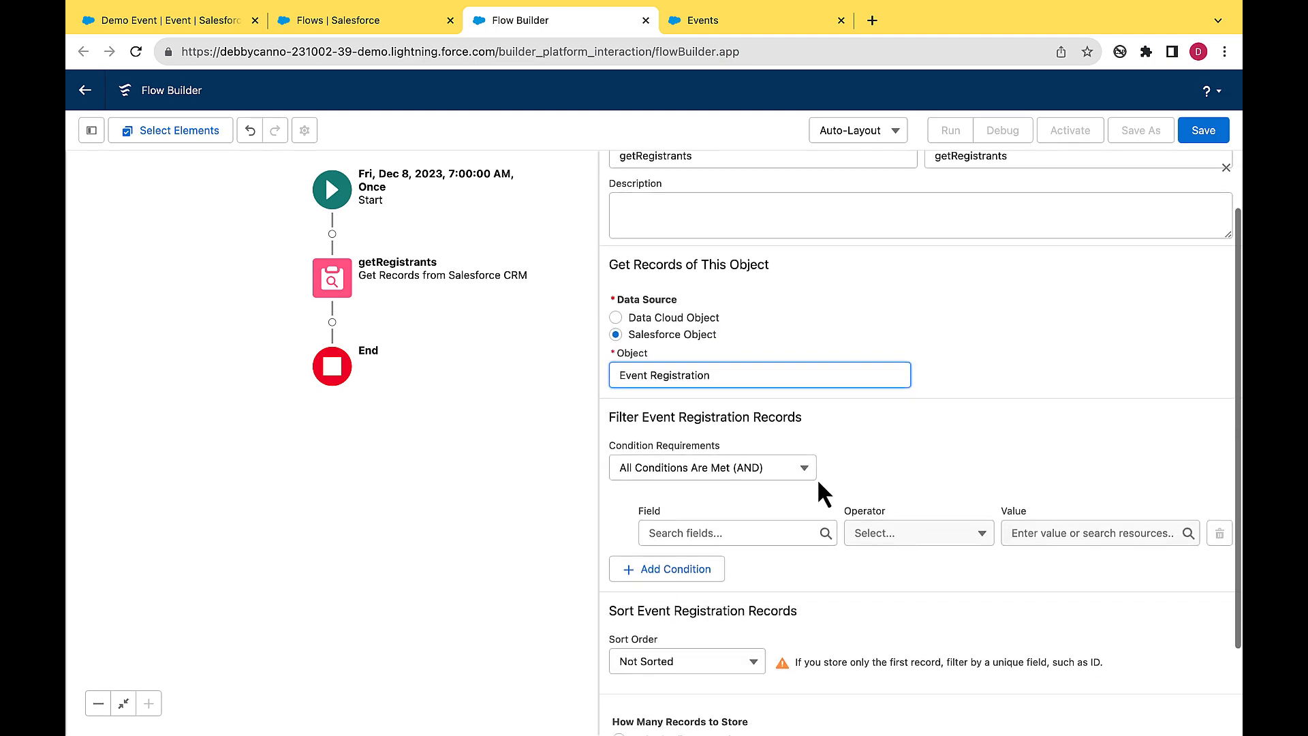
click(777, 528)
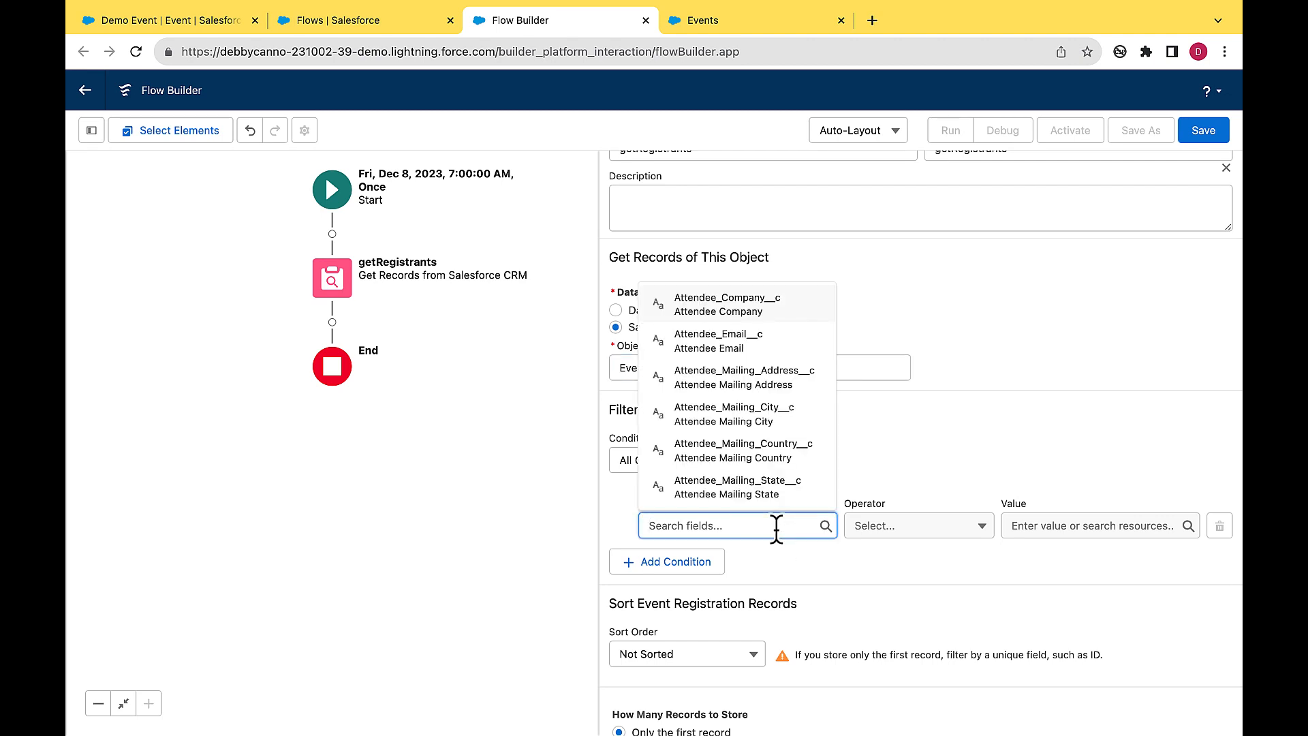
text(ev)
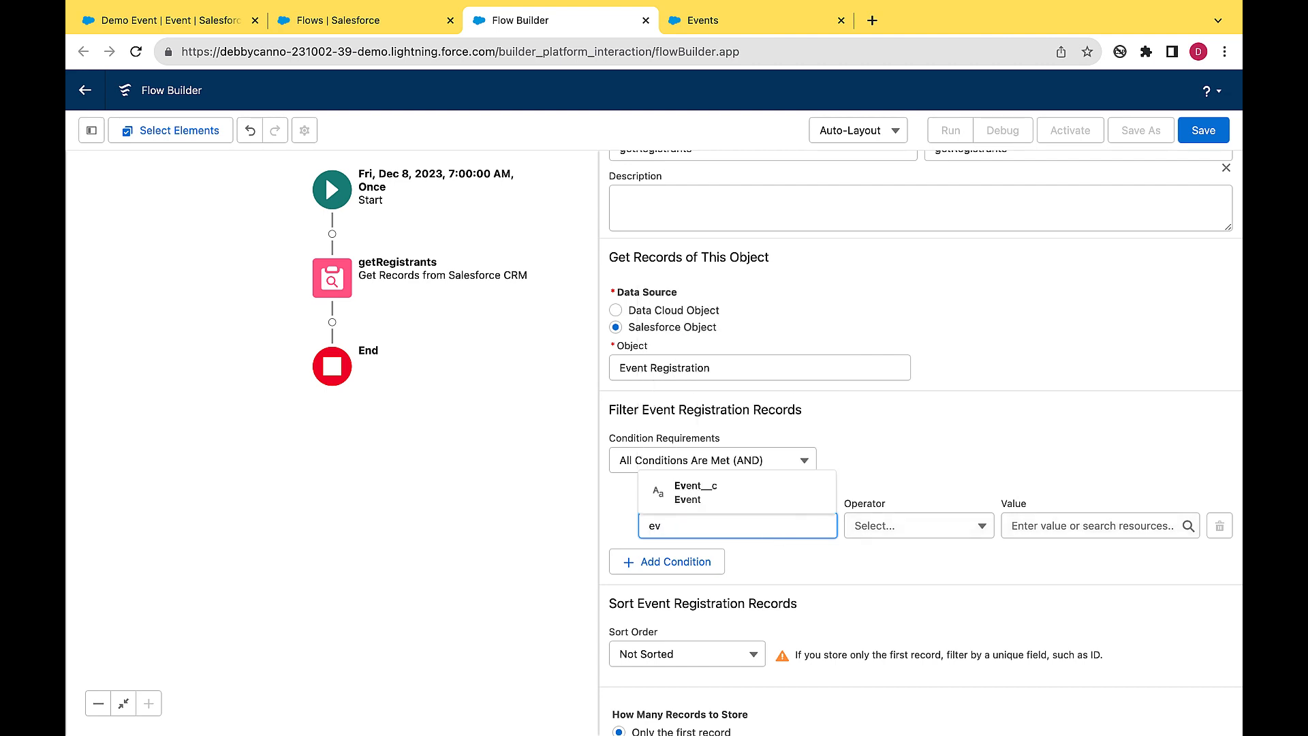
click(743, 504)
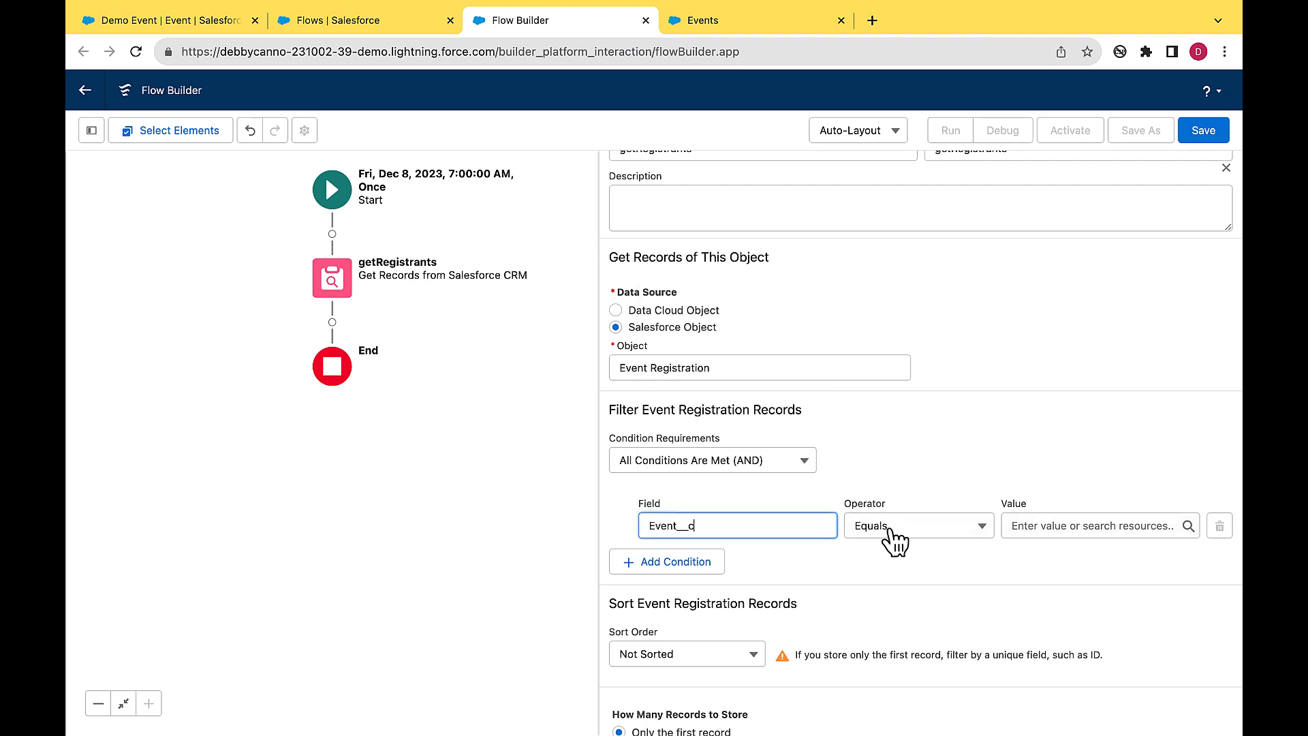
click(1038, 525)
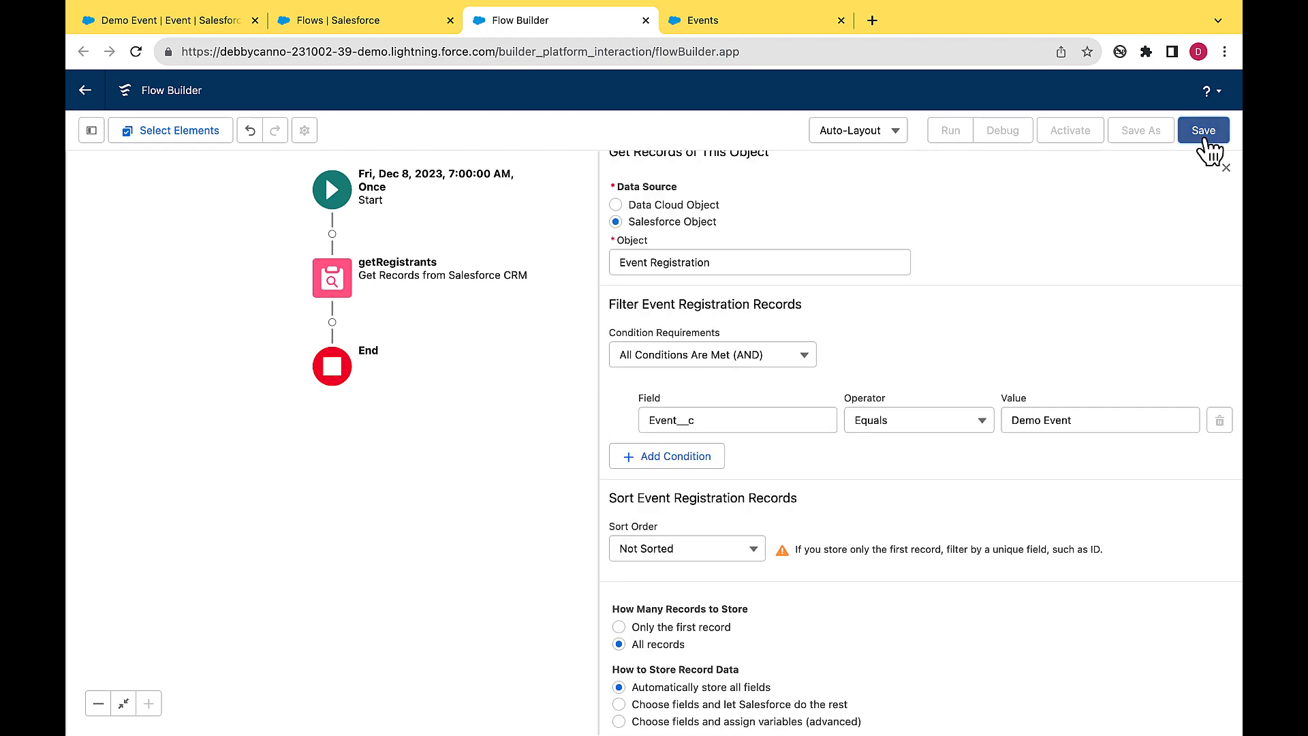
Step: Save the flow with the label eventReminder
click(1204, 136)
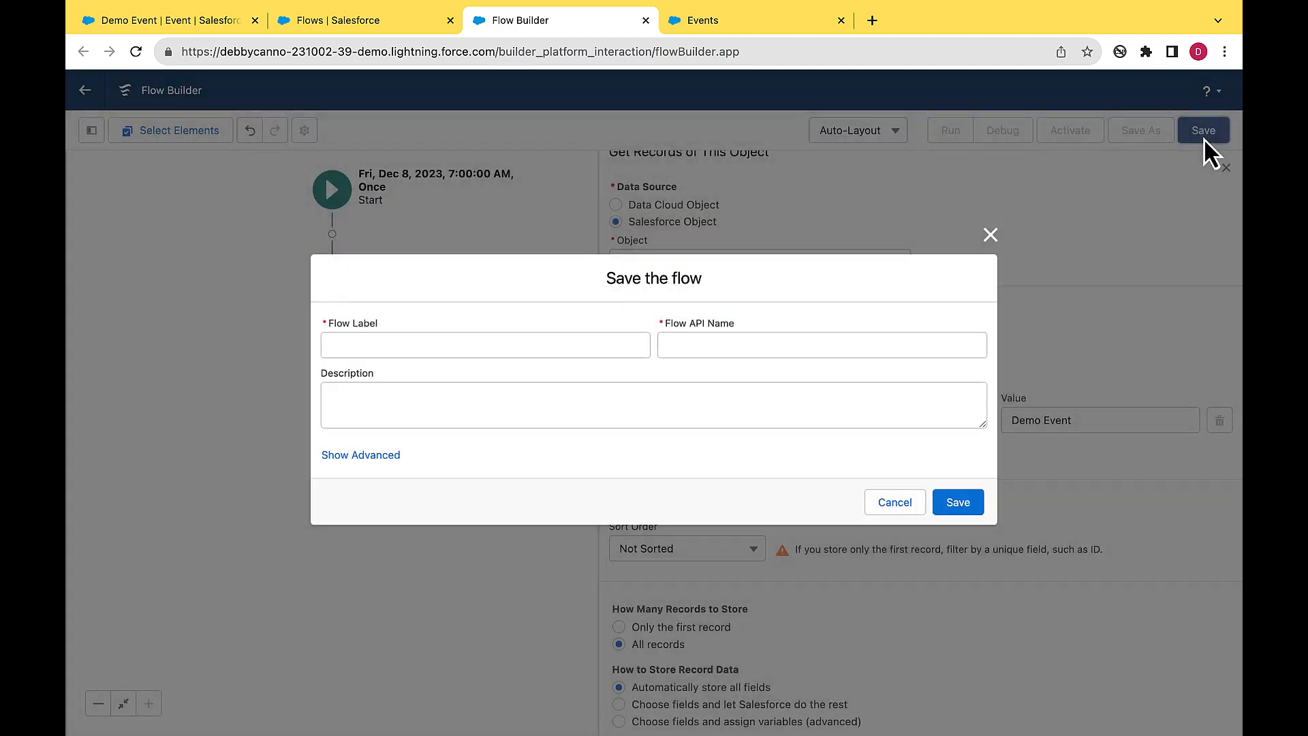
click(588, 346)
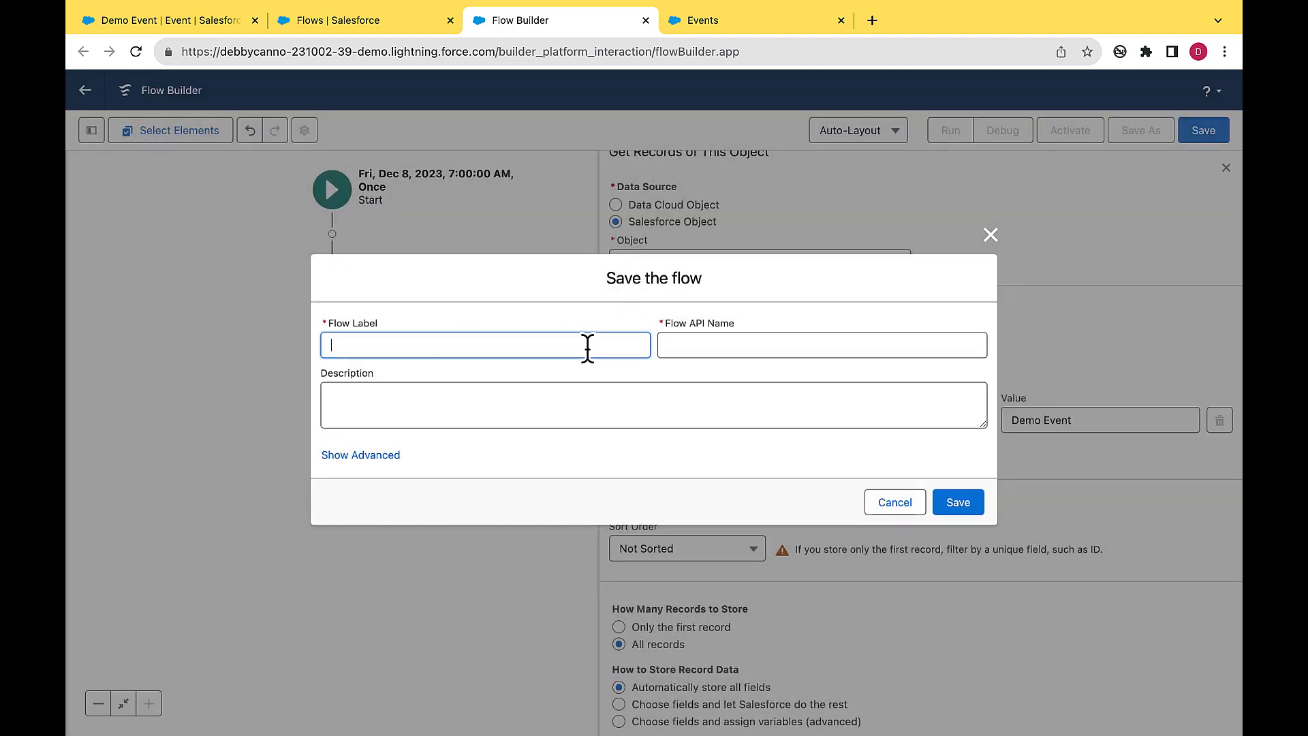
text(eventReminder)
click(591, 381)
click(974, 511)
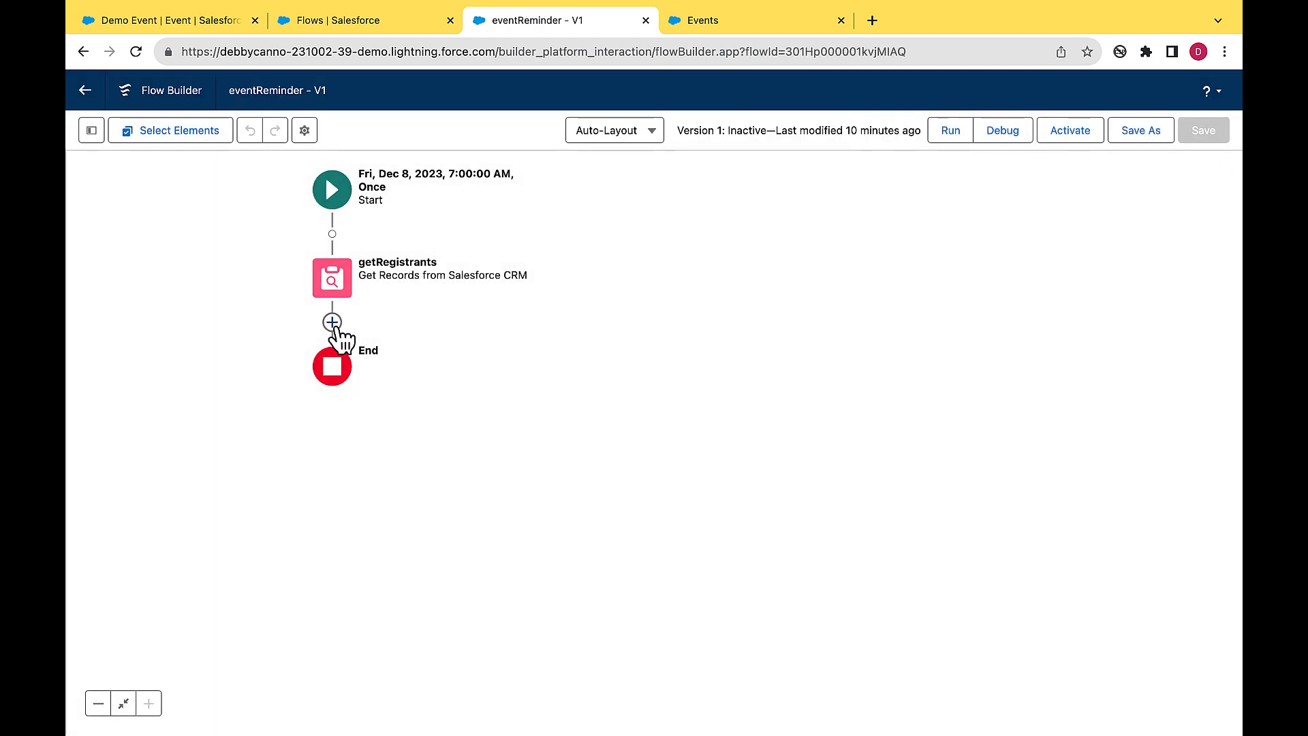
Step: Add a Loop element after getRegistrants and set its collection variable to Event Registrations from getRegistrants
click(332, 324)
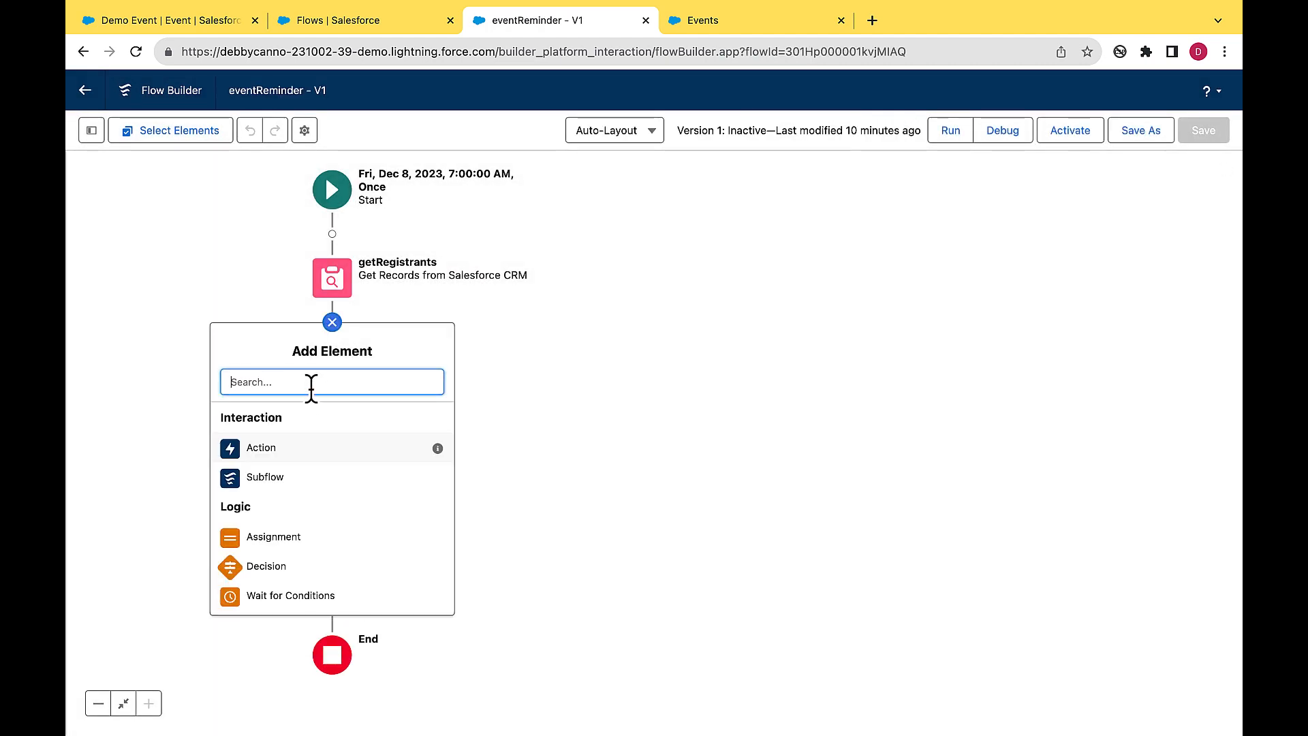
text(loo)
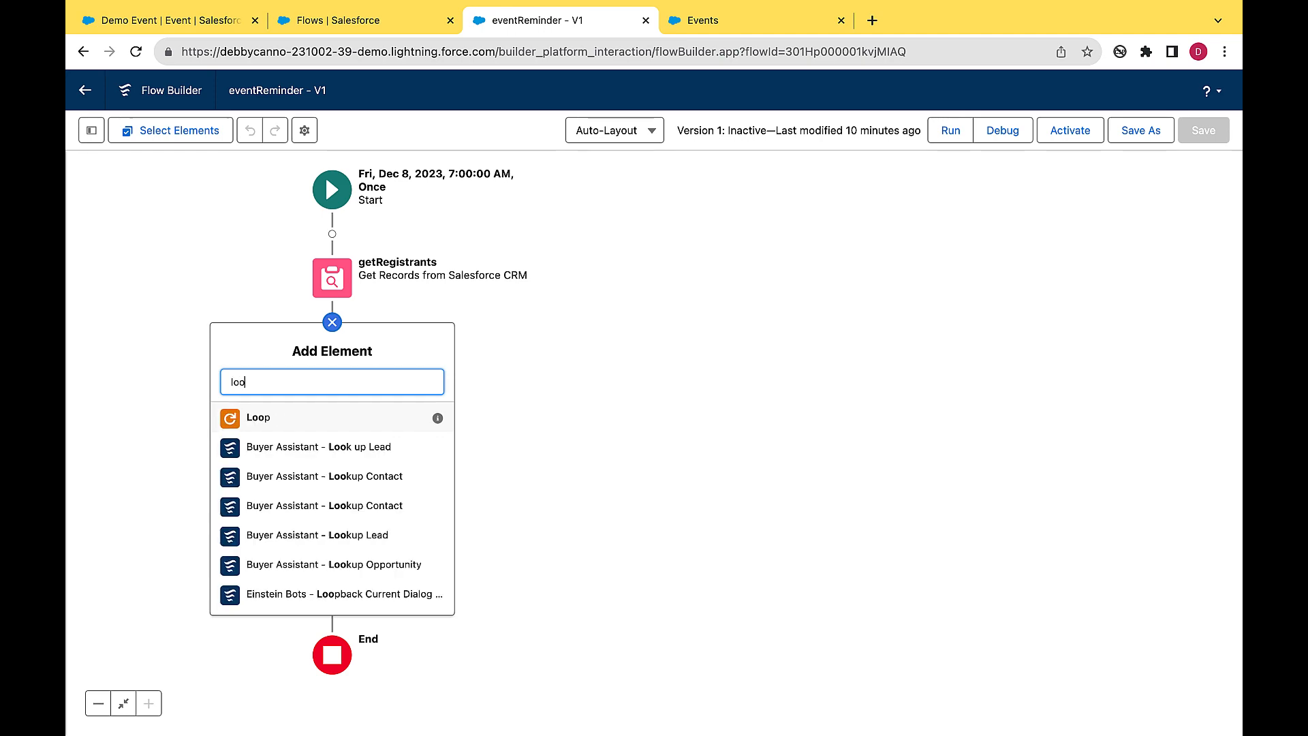
click(298, 424)
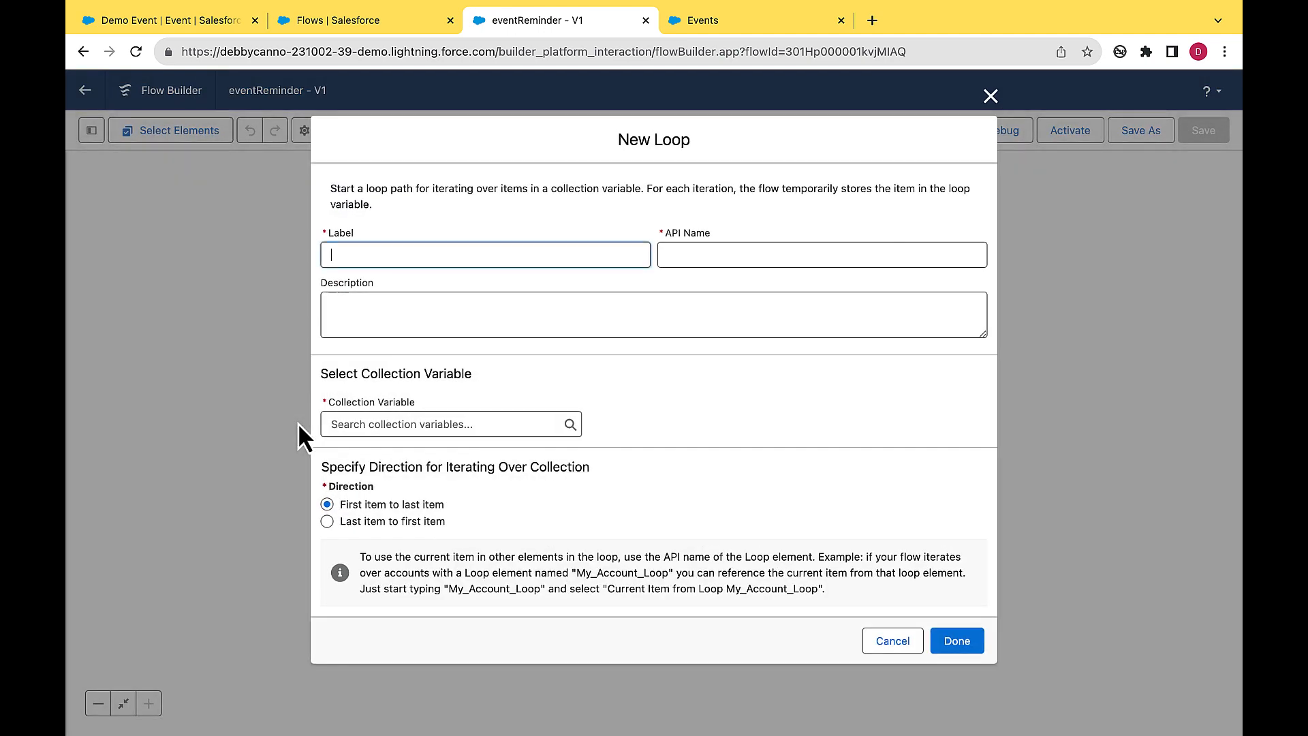
click(363, 426)
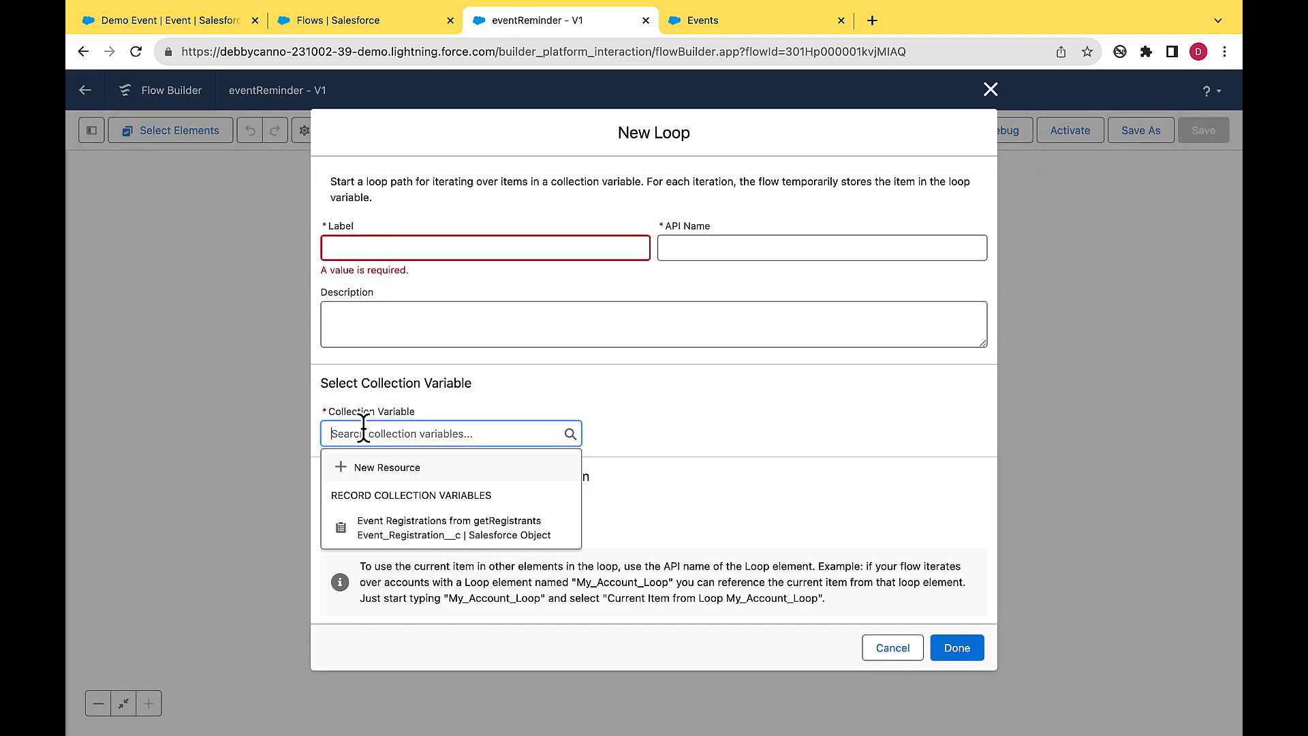
click(394, 530)
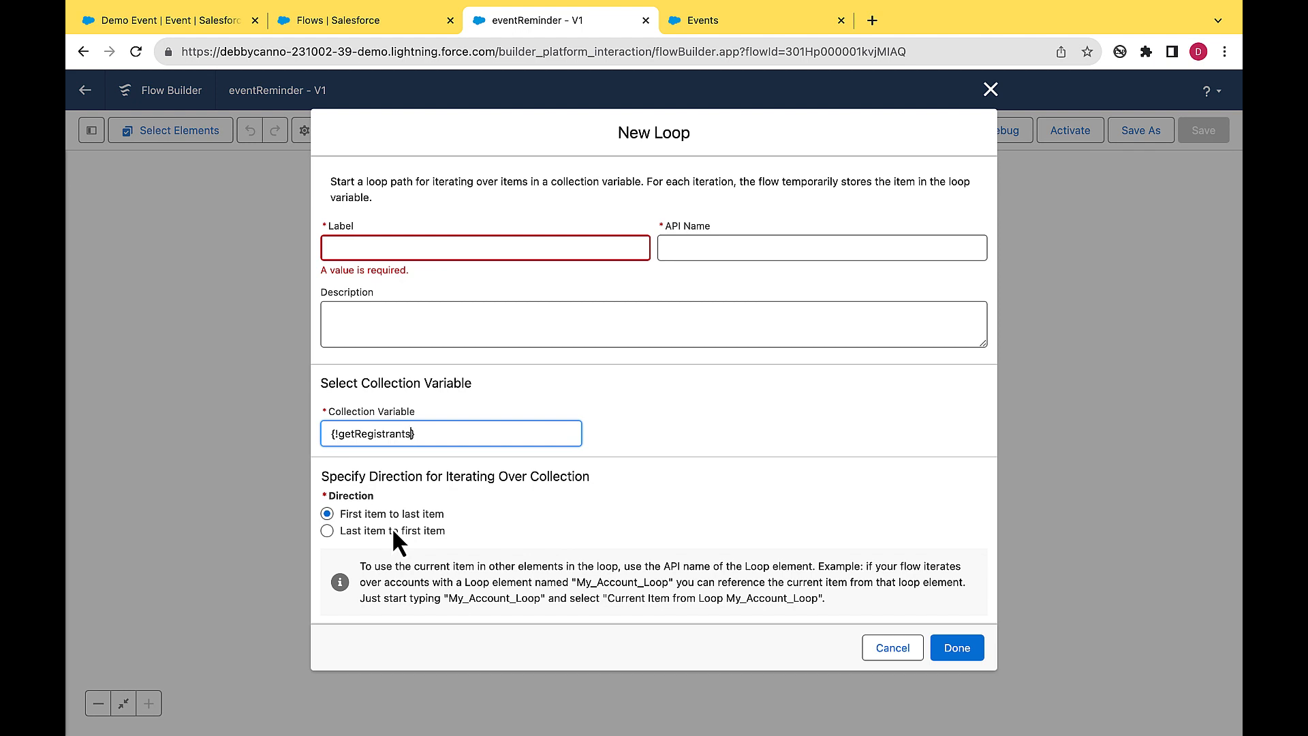
Step: Label the new loop registrantLoop and finish it, keeping the first-to-last item direction
click(382, 248)
text(res)
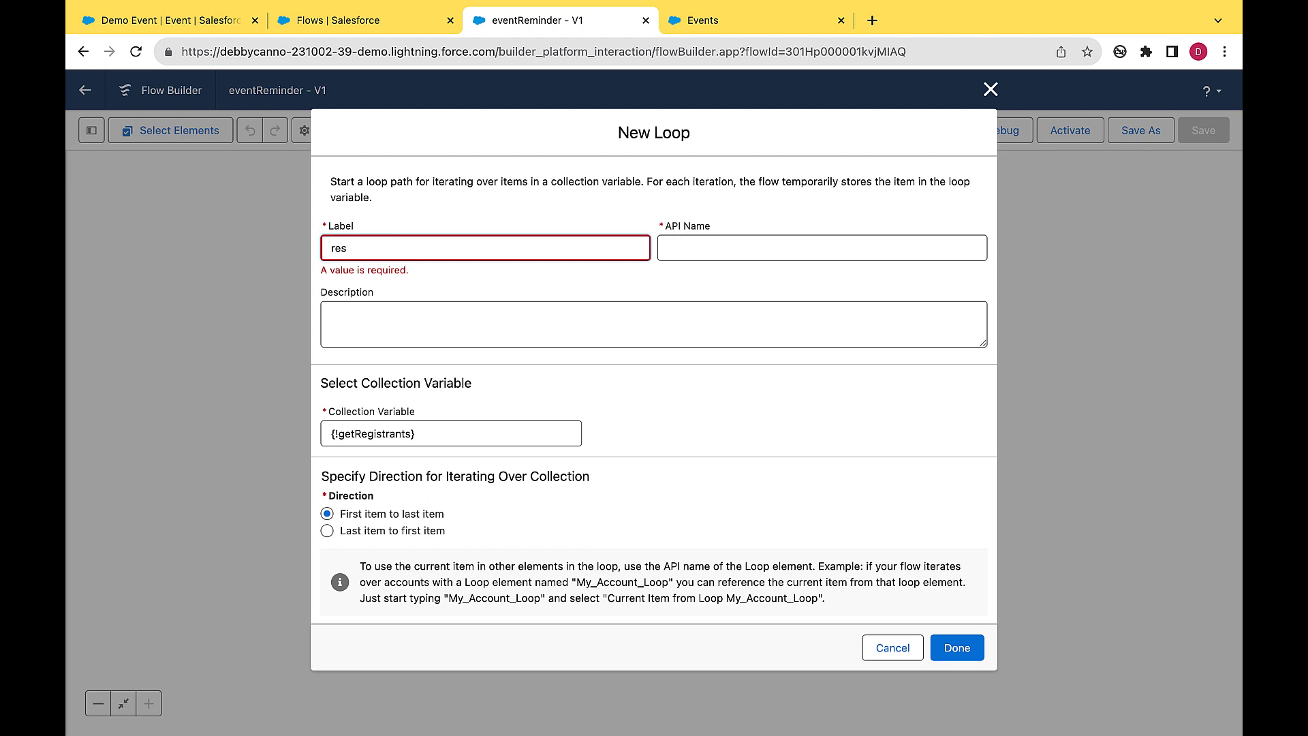
key(BackSpace)
text(gistrantLoop)
click(444, 315)
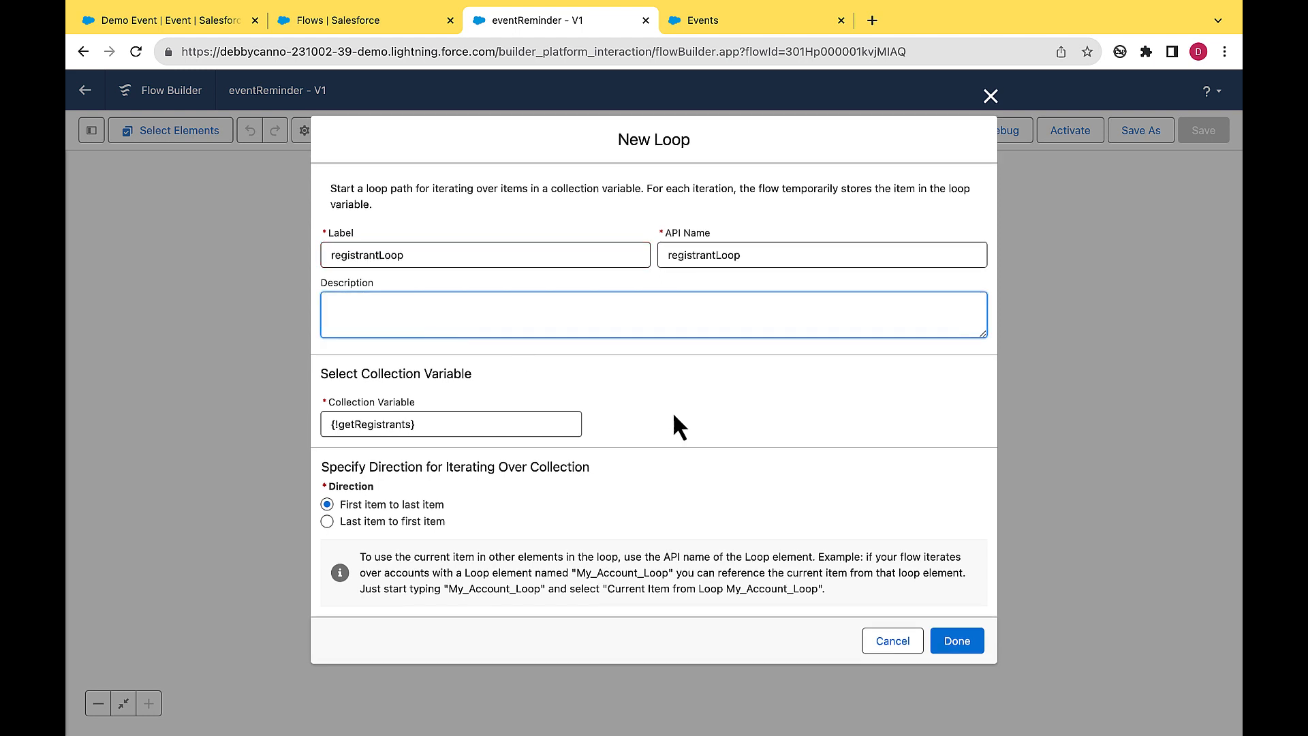
click(957, 644)
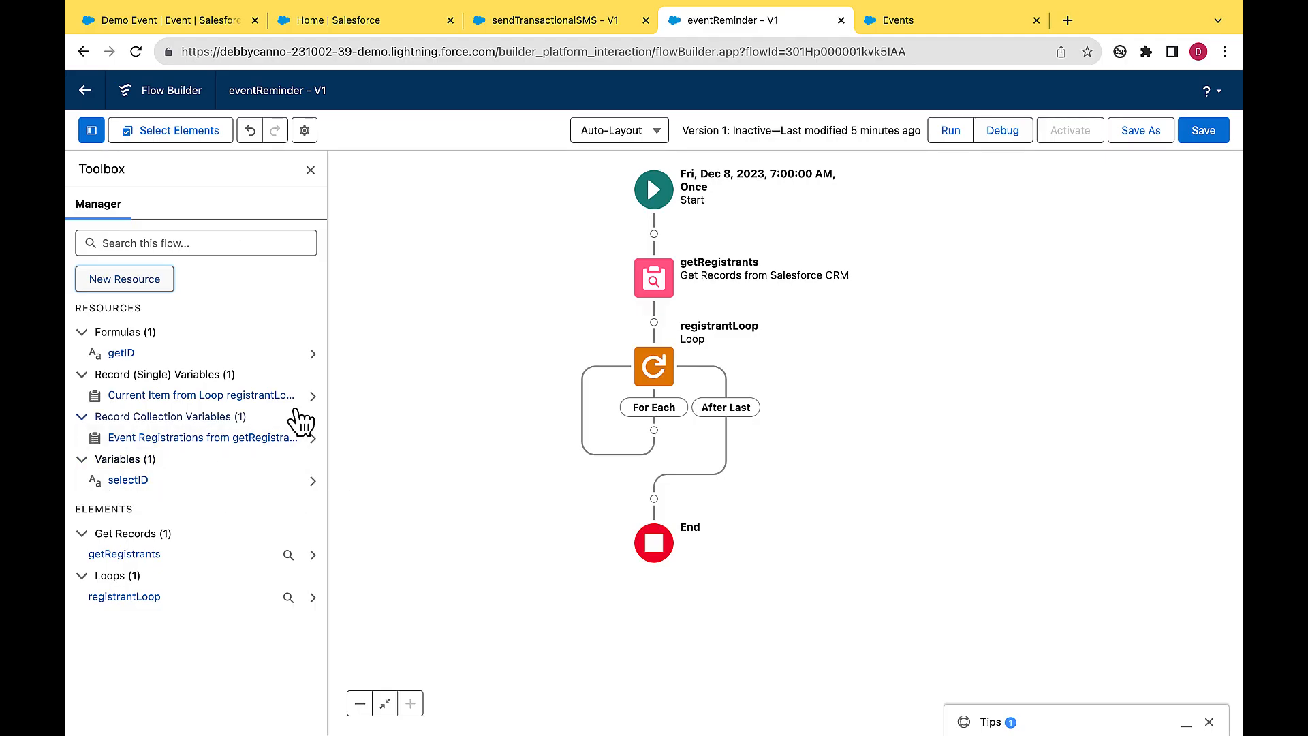
Step: Review the getID formula that picks the lead or contact Id from registrantLoop, and close it
click(128, 354)
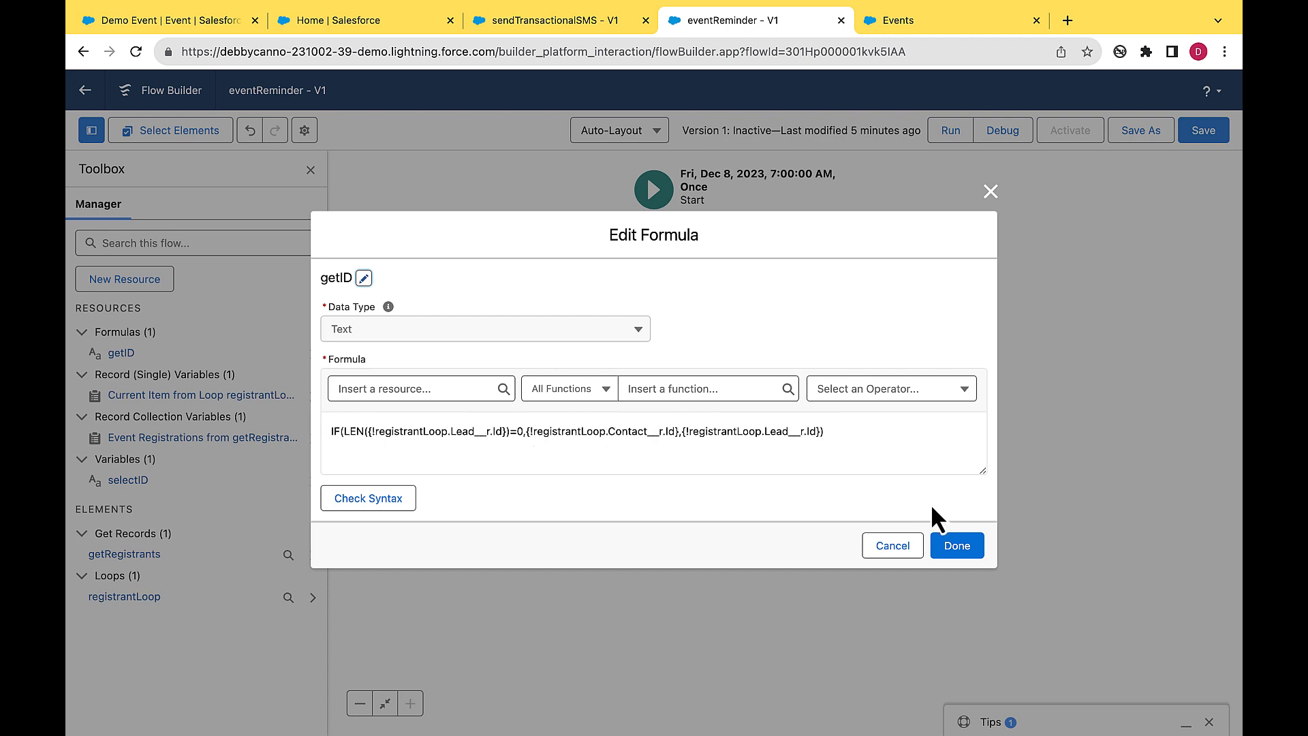
click(957, 549)
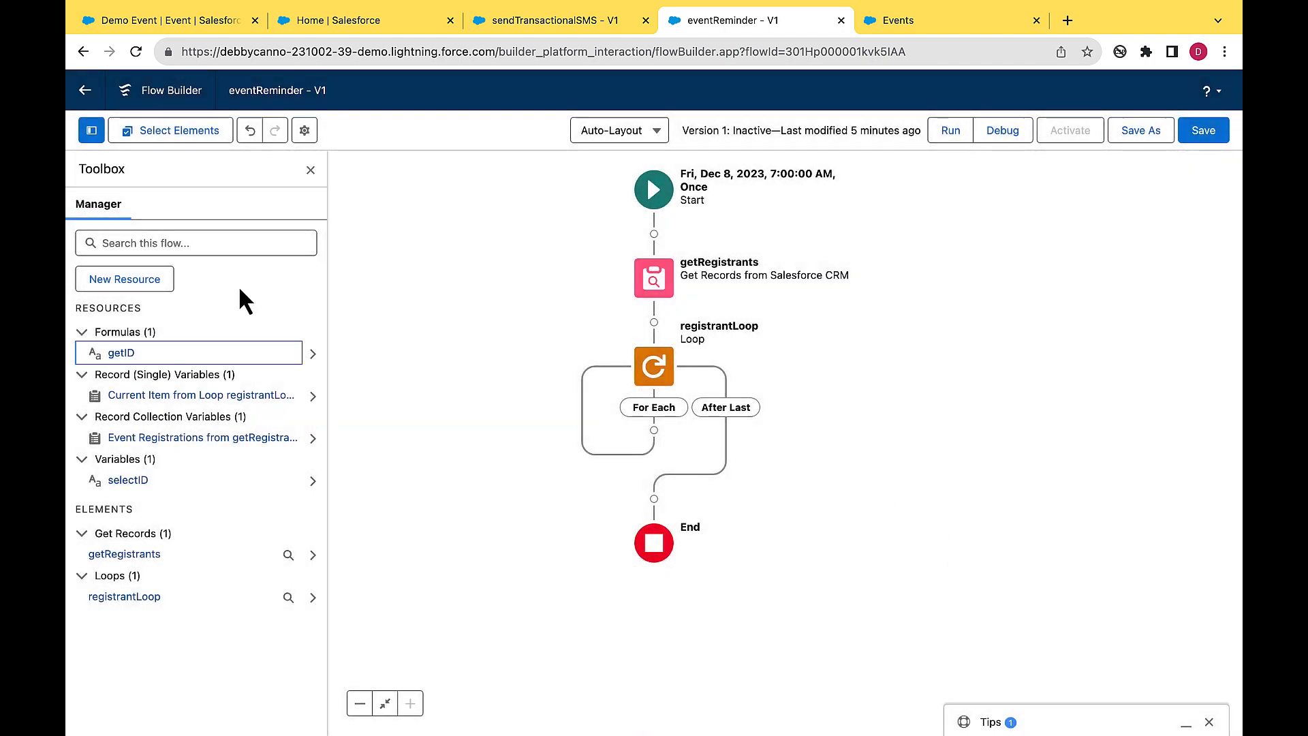
Step: Start a new flow resource of type Variable with the Apex-Defined data type
click(158, 279)
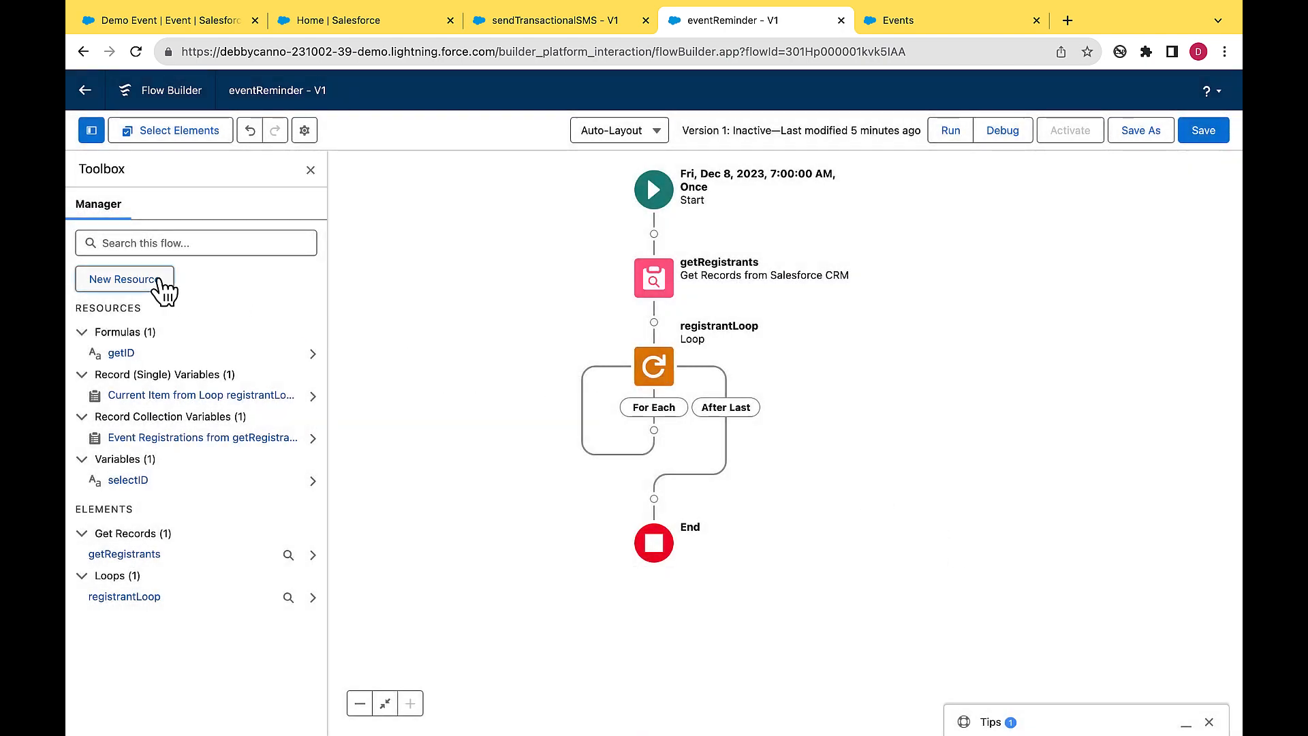
click(351, 337)
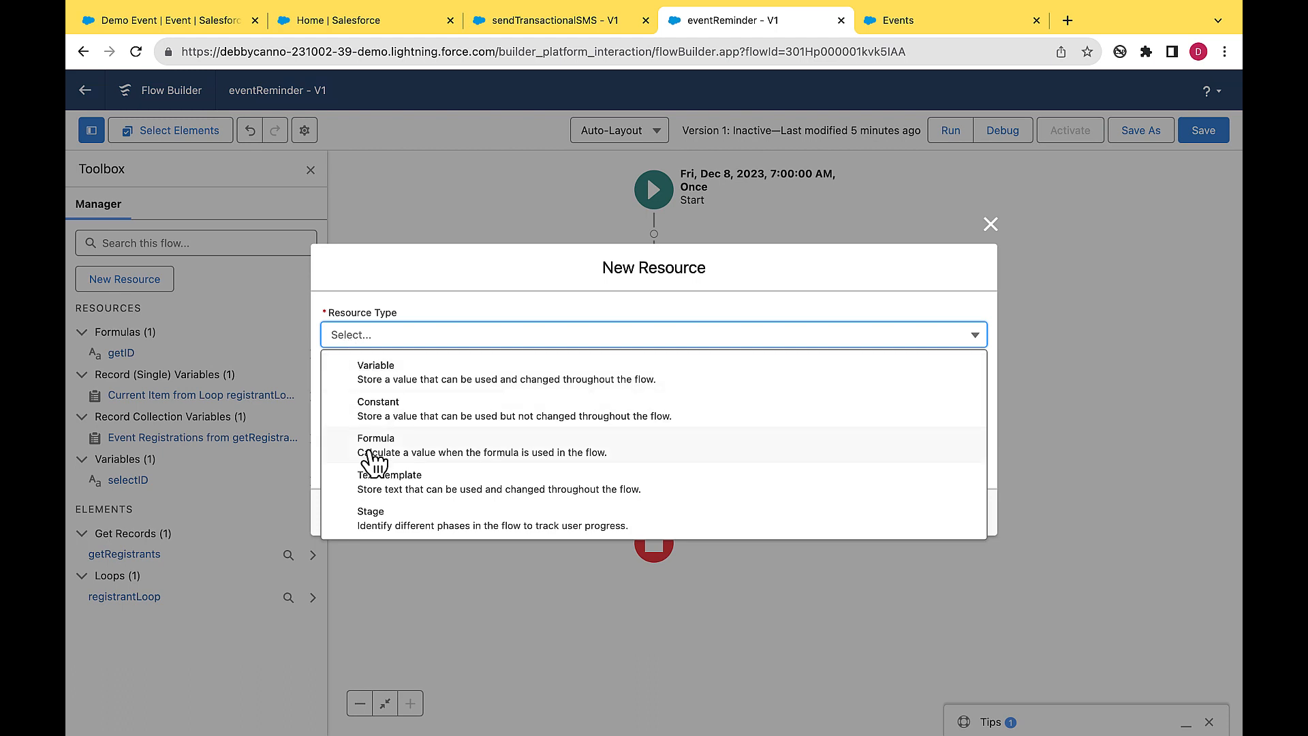
click(378, 379)
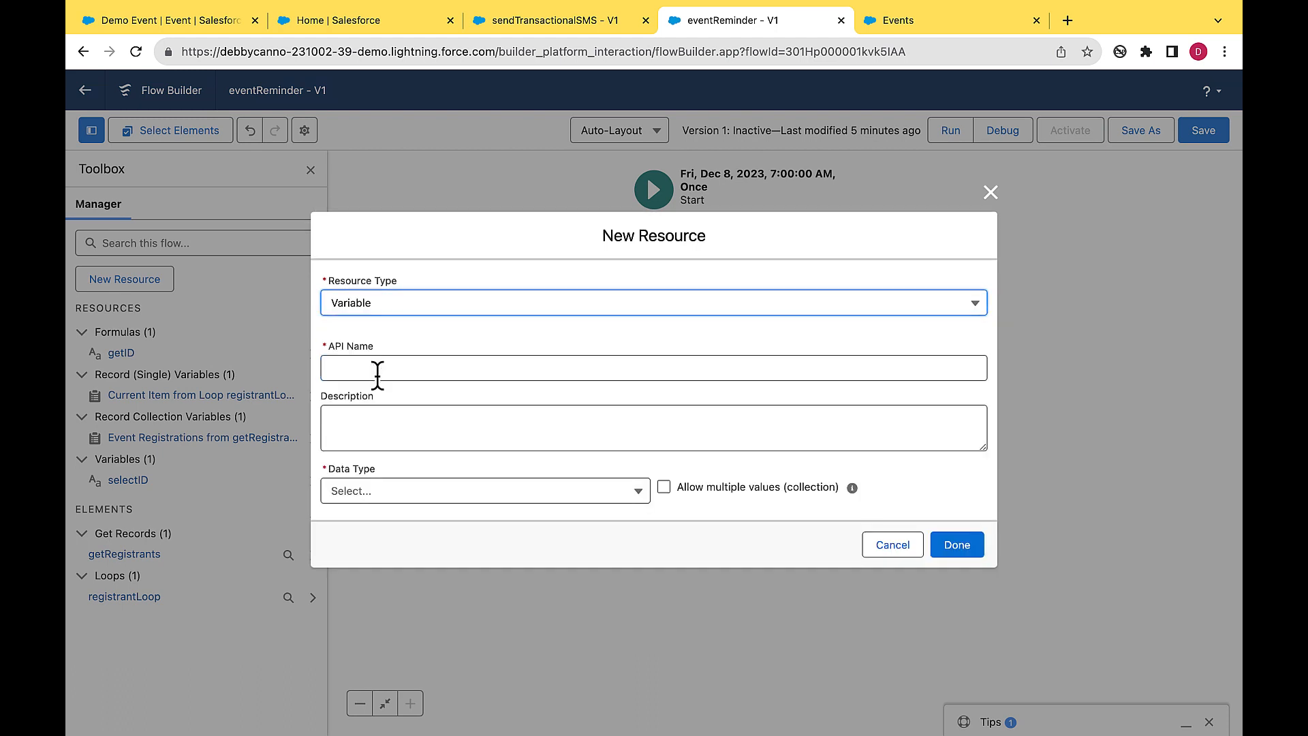
click(380, 494)
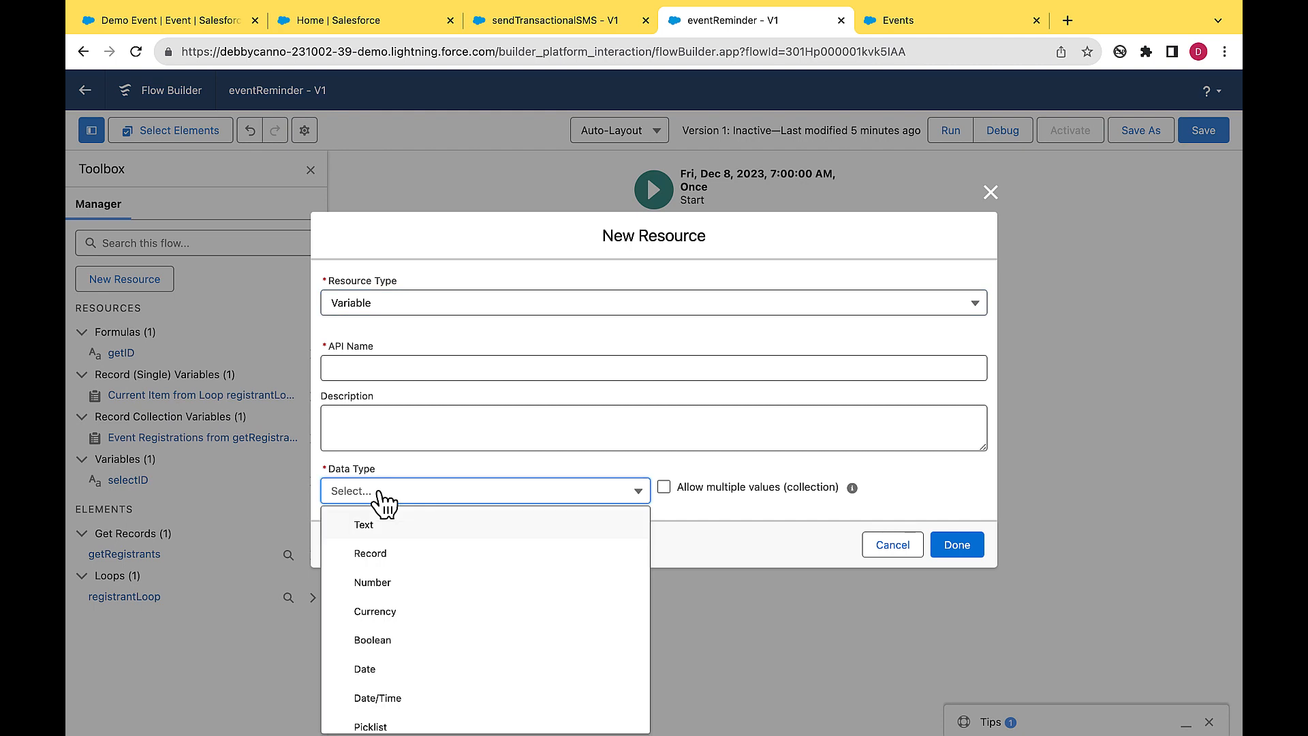
scroll(394, 565, down, 2)
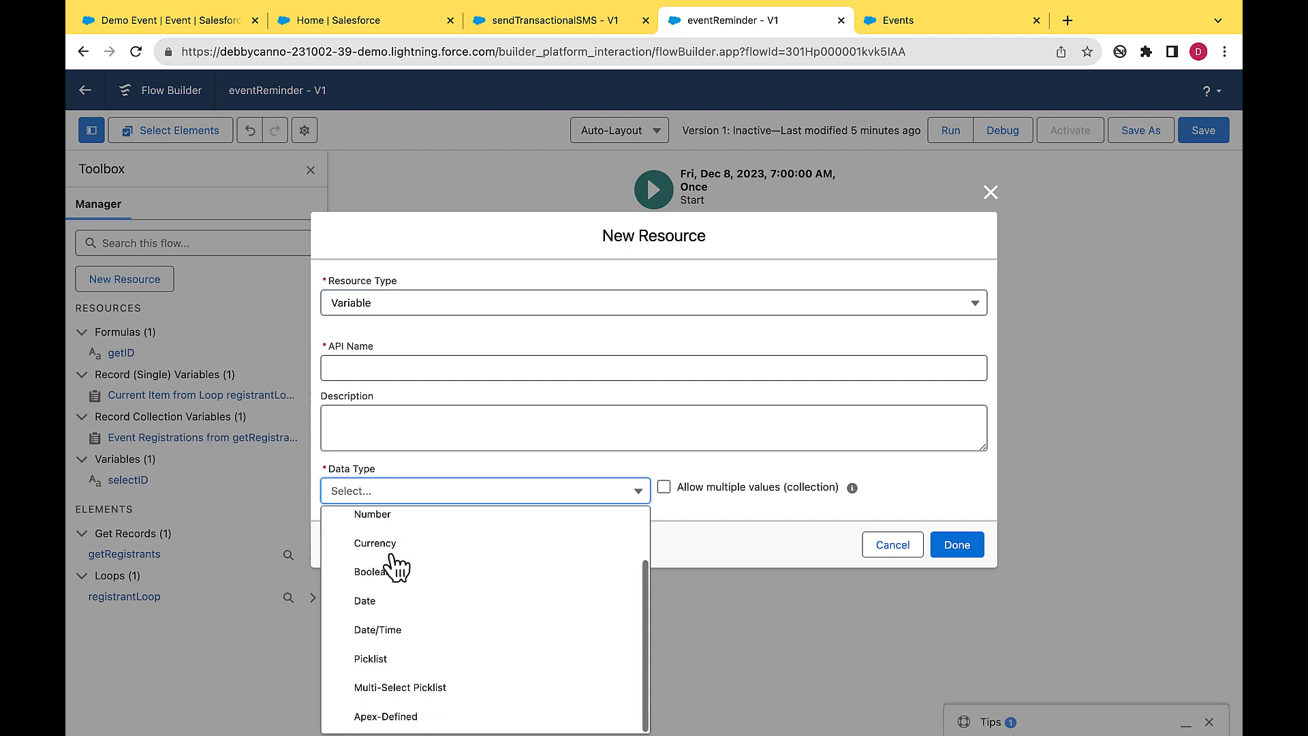
click(383, 717)
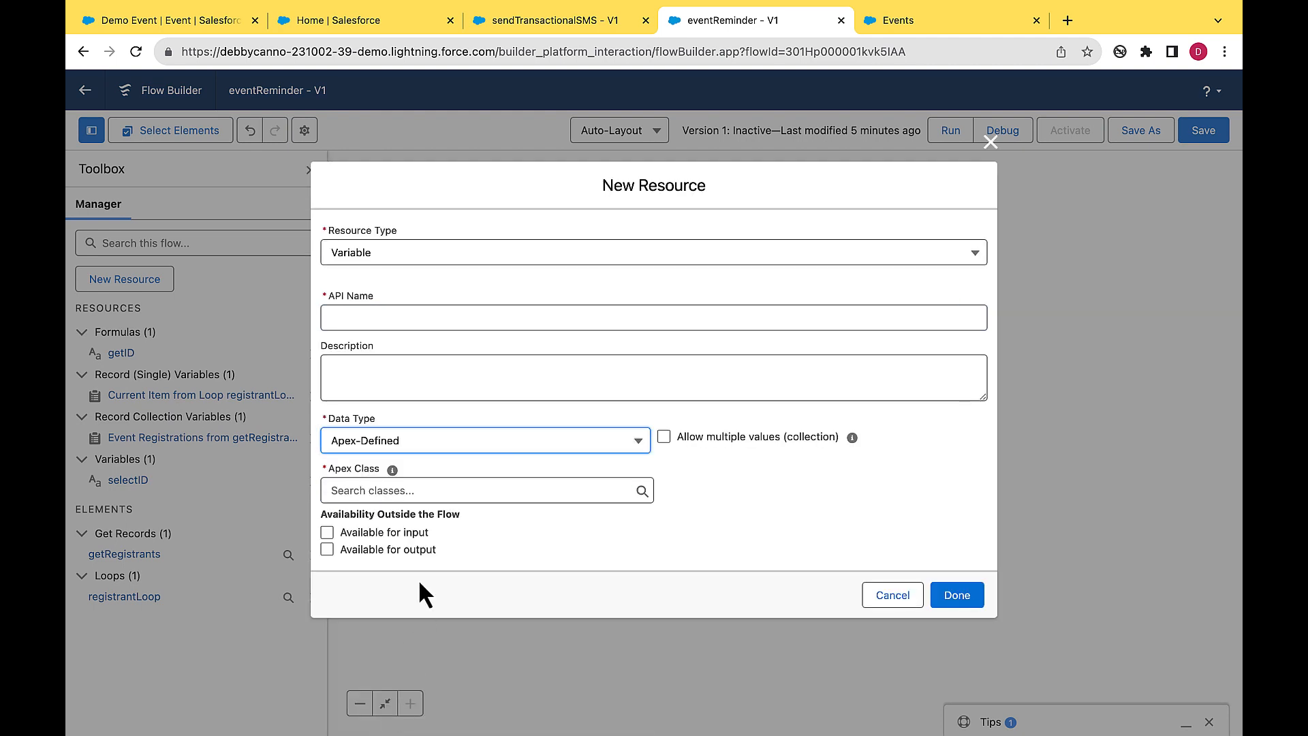
Step: Set the variable's Apex class to ExternalService__MCAPI_Recipient, name it setRecipientDetails and create it
click(412, 490)
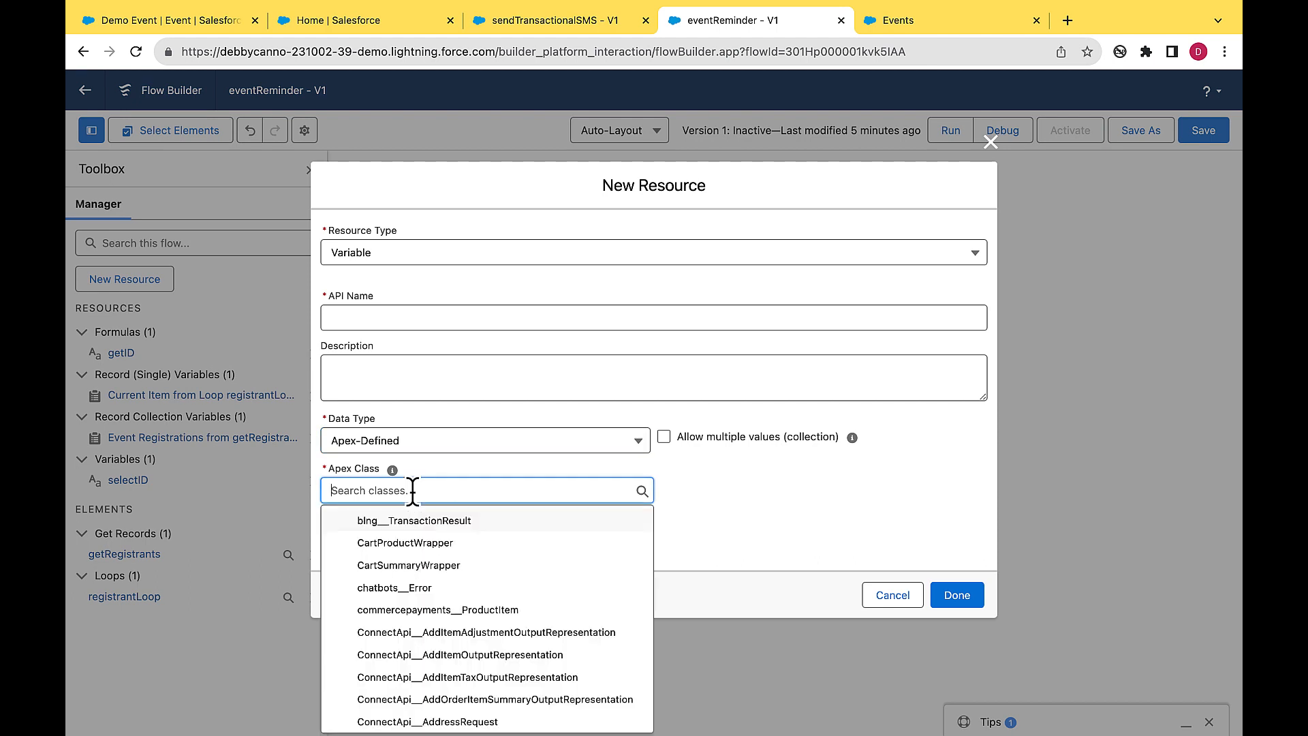
text(rec)
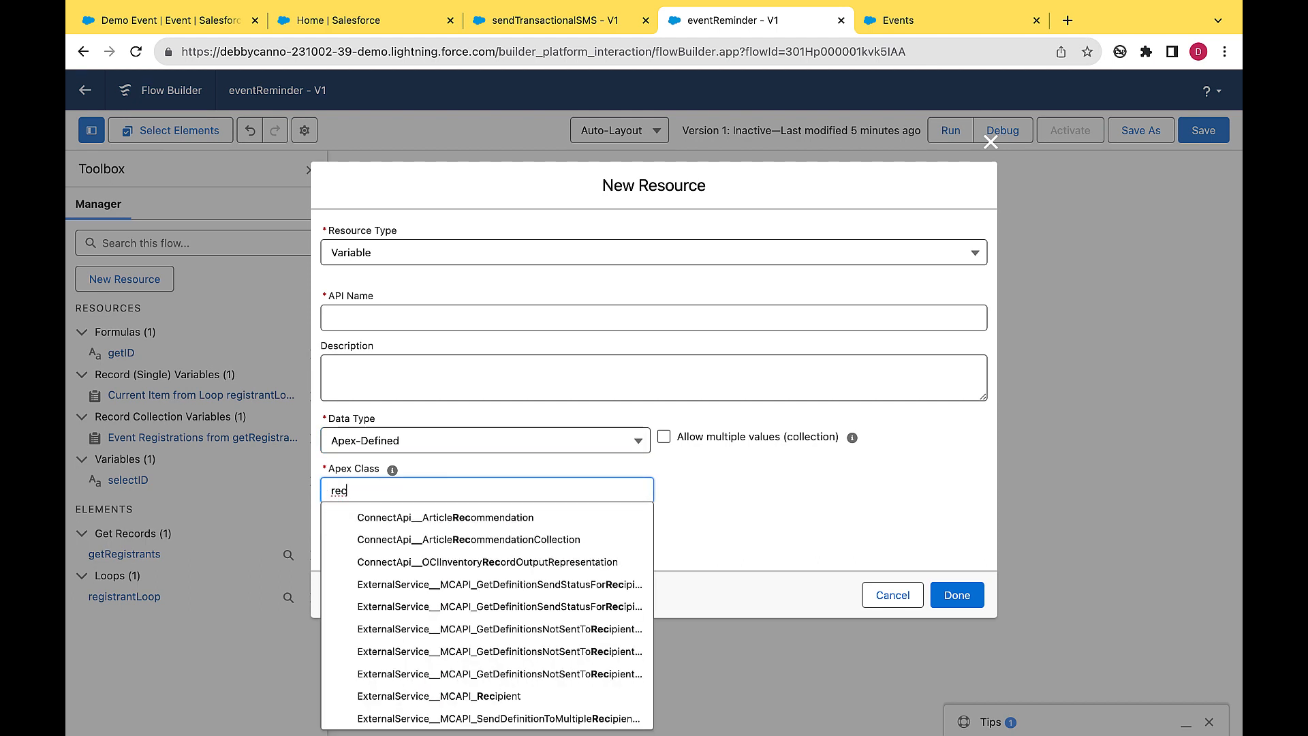
click(443, 695)
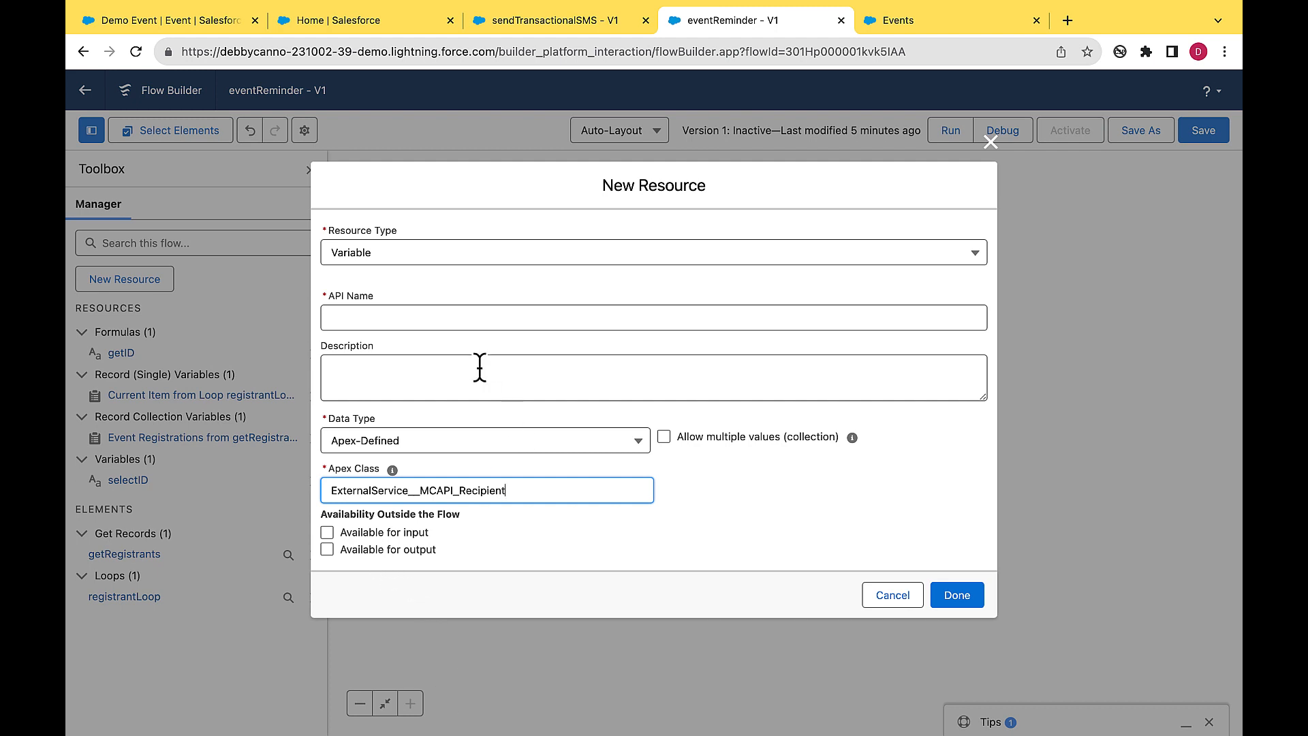
click(434, 318)
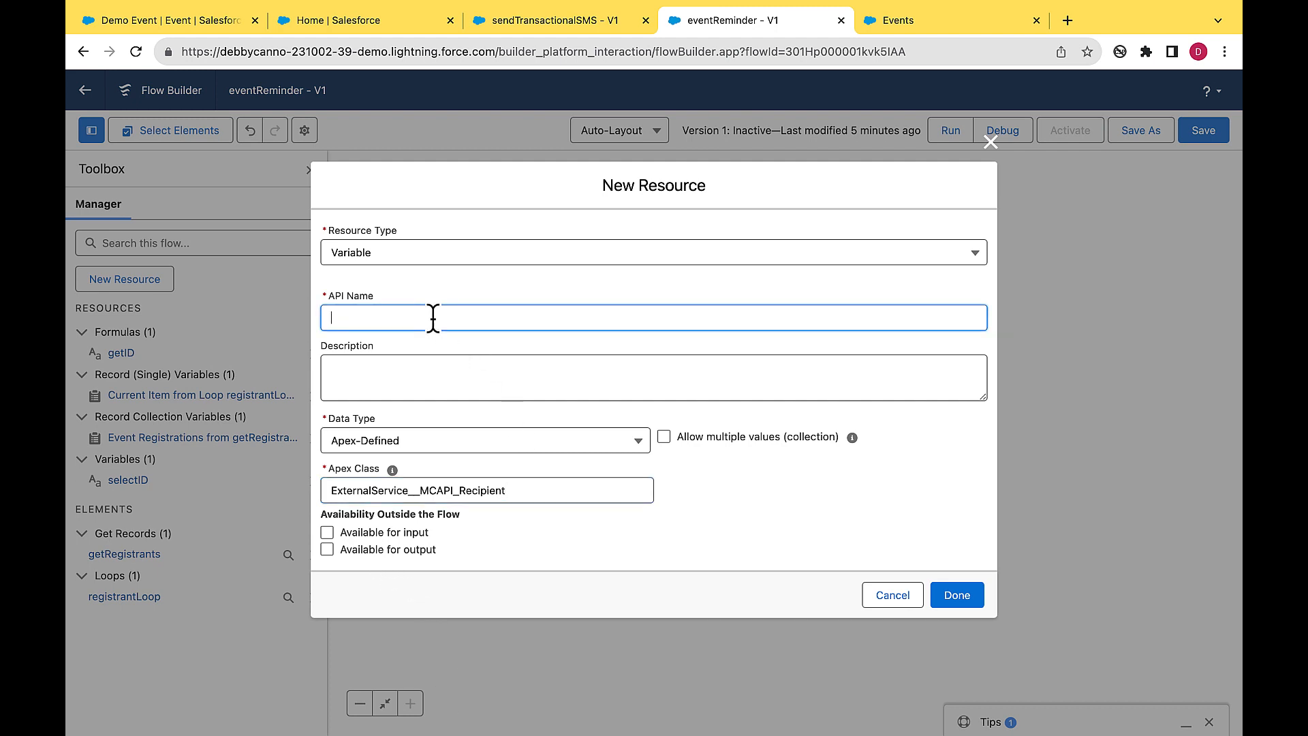
text(setRecipientDetails)
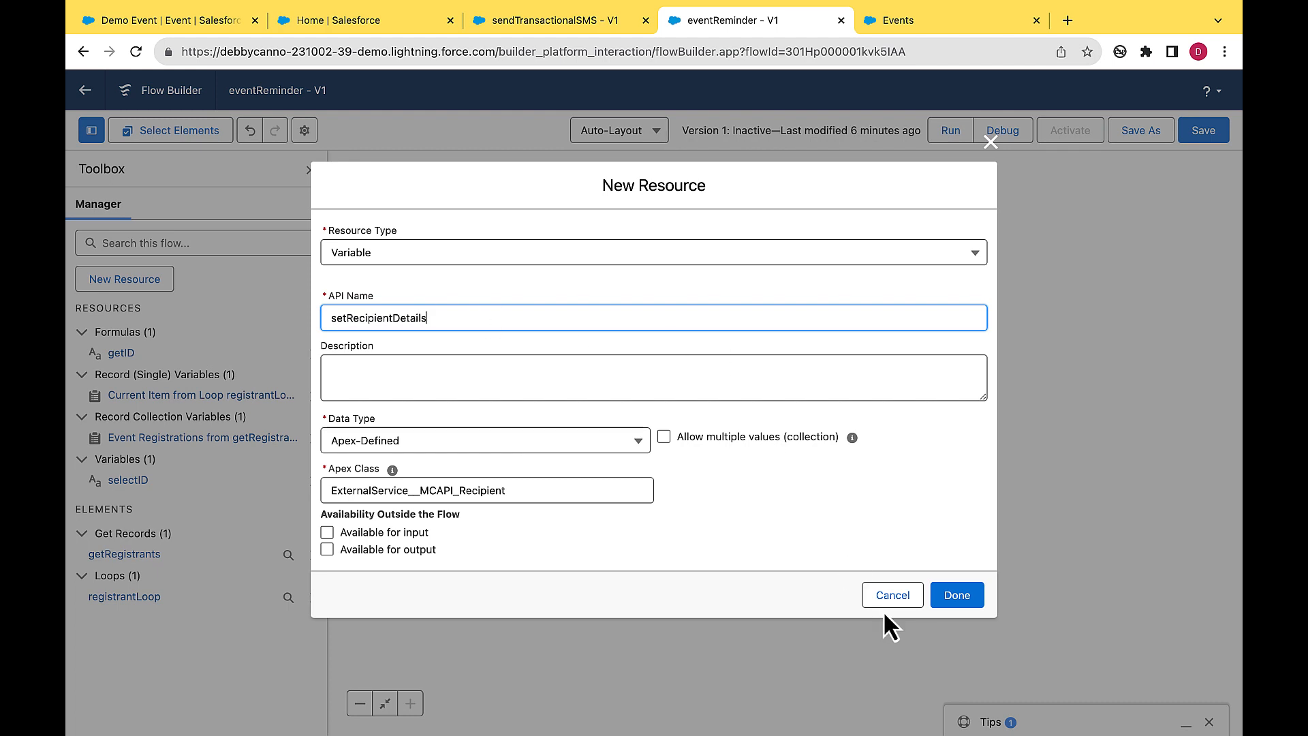
click(947, 609)
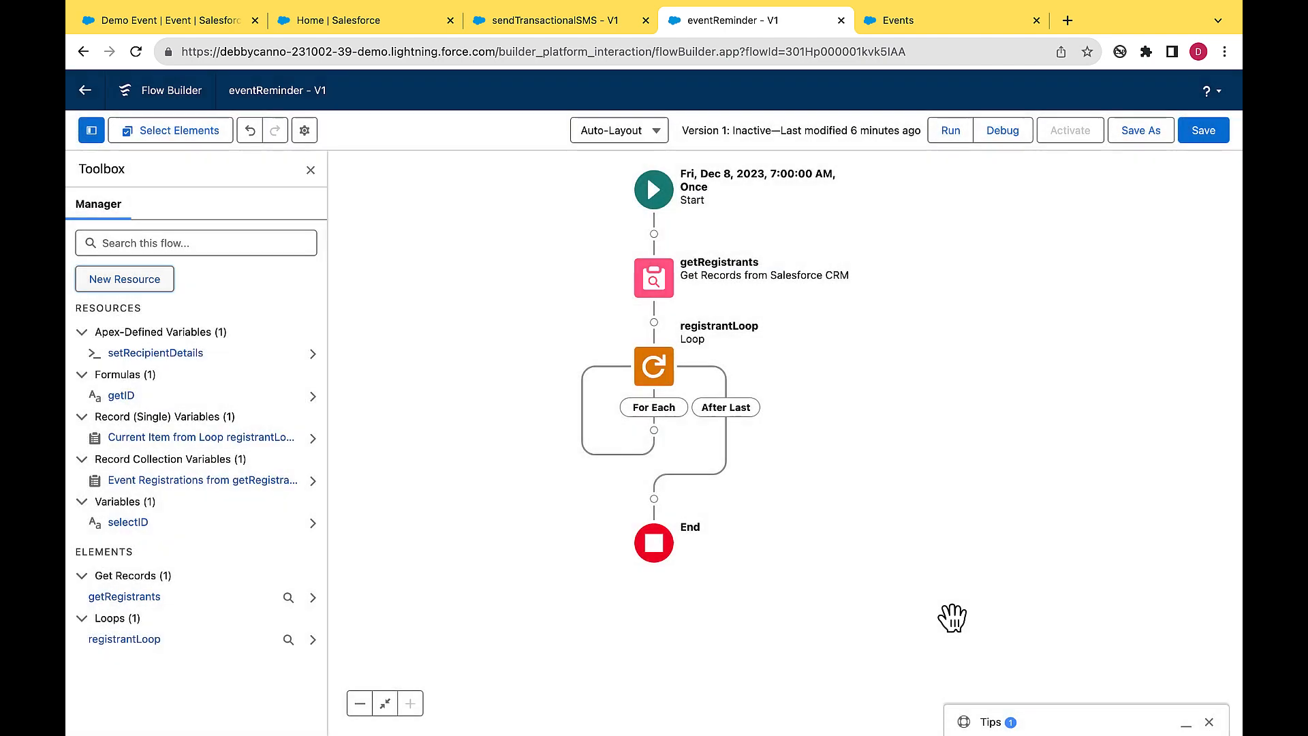
Step: Add an Assignment element on the For Each path of registrantLoop and label it setID
click(654, 430)
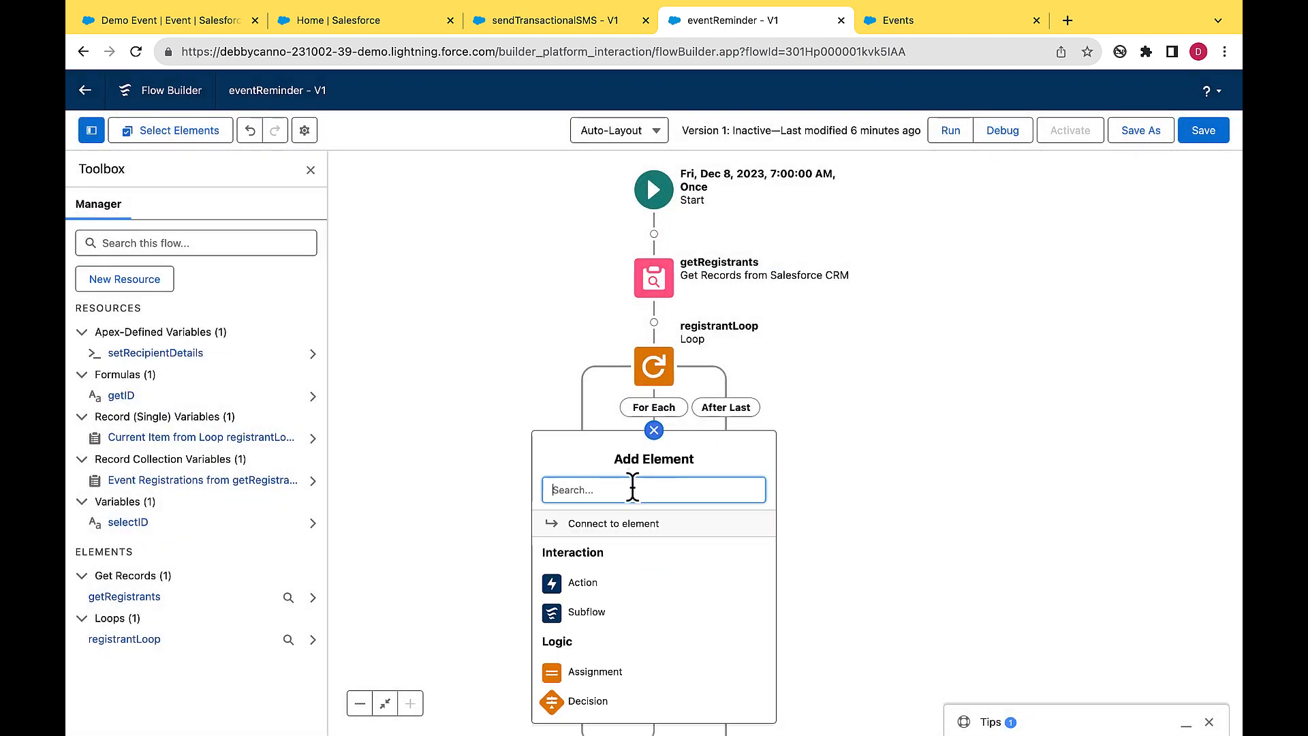
text(assi)
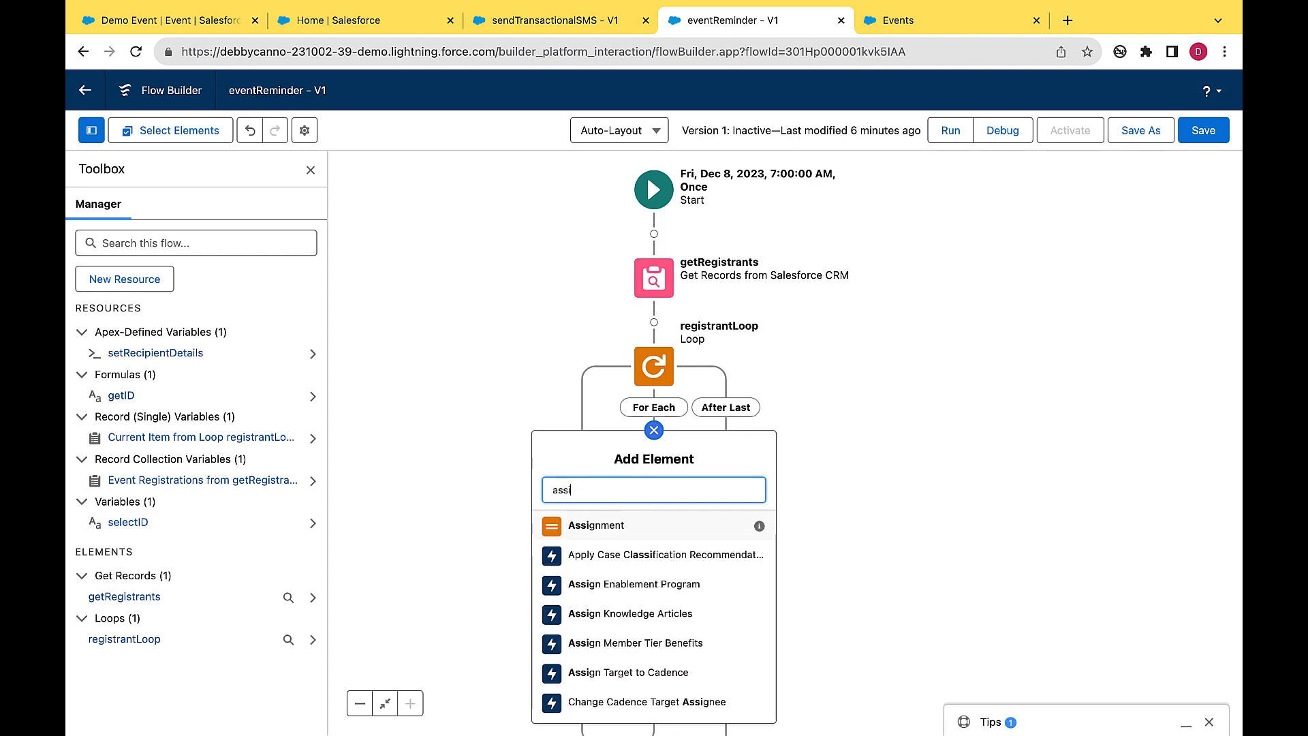
click(589, 534)
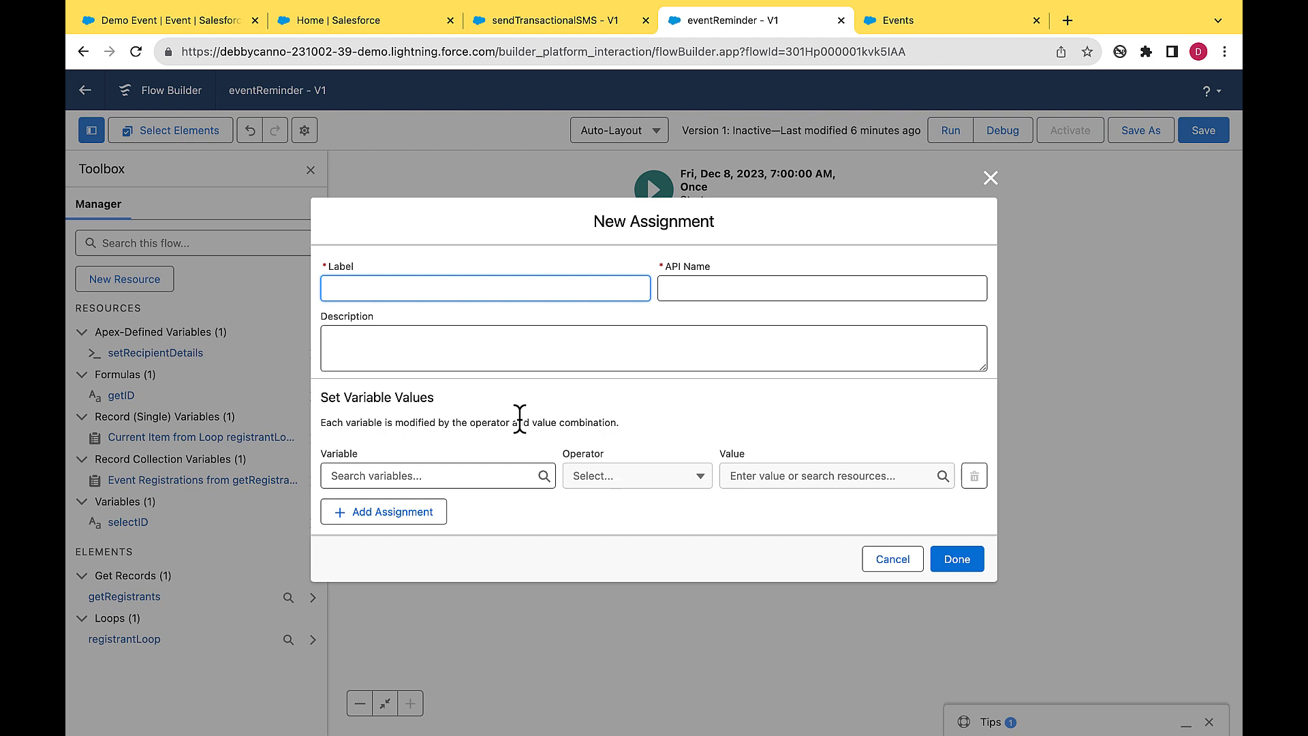
text(setID)
Step: Set the selectID variable to equal the getID formula in the setID assignment and finish the element
click(476, 475)
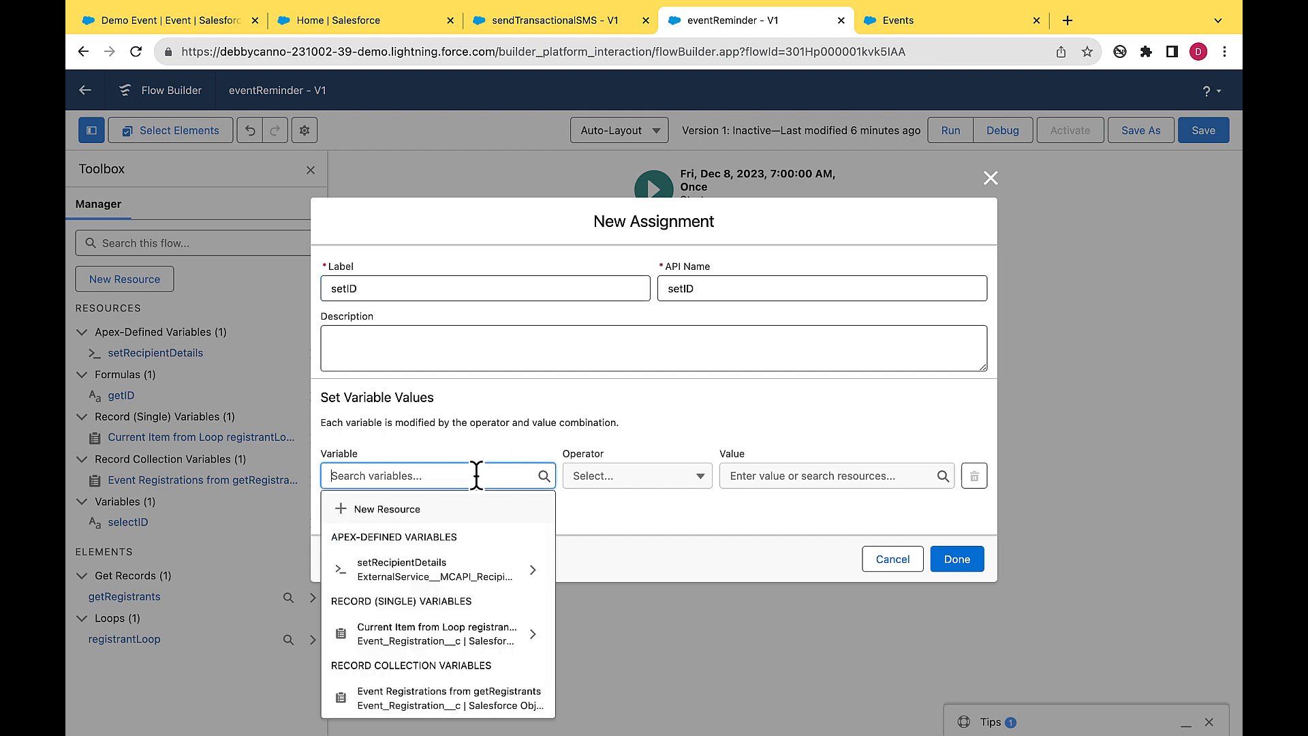
scroll(468, 528, down, 2)
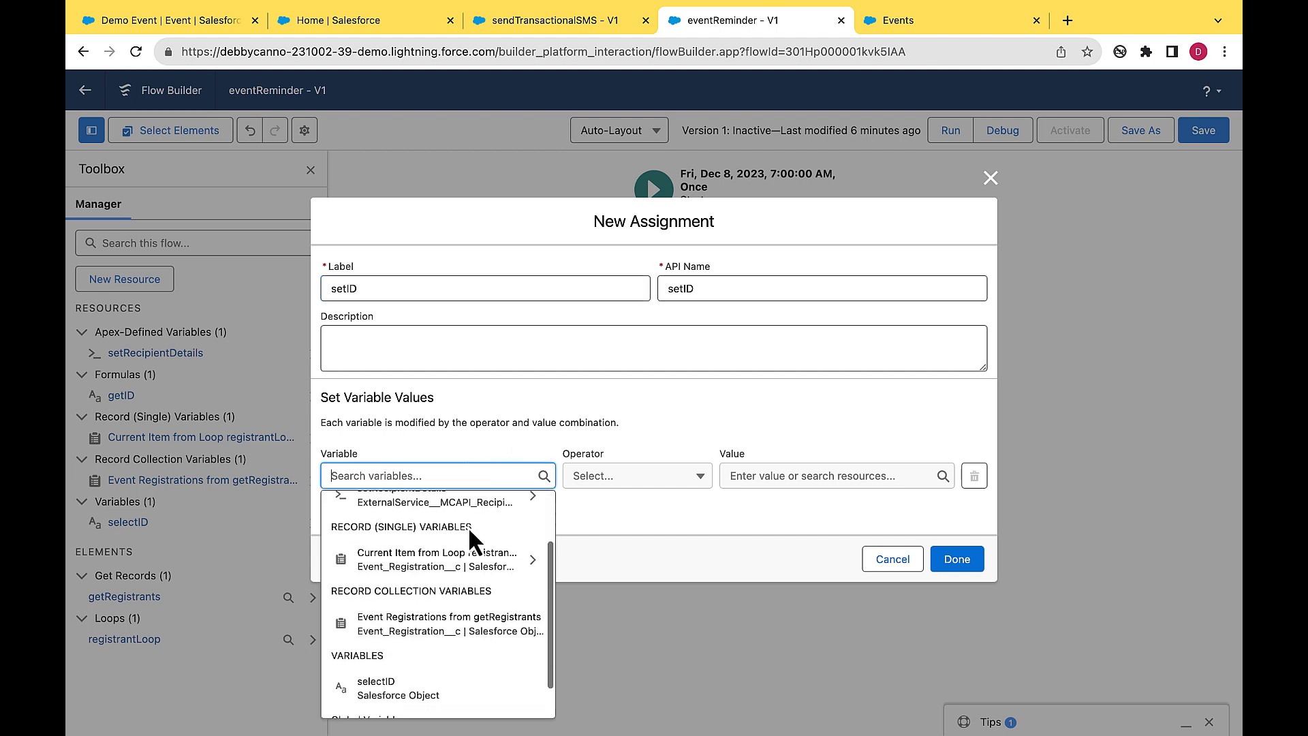
click(418, 688)
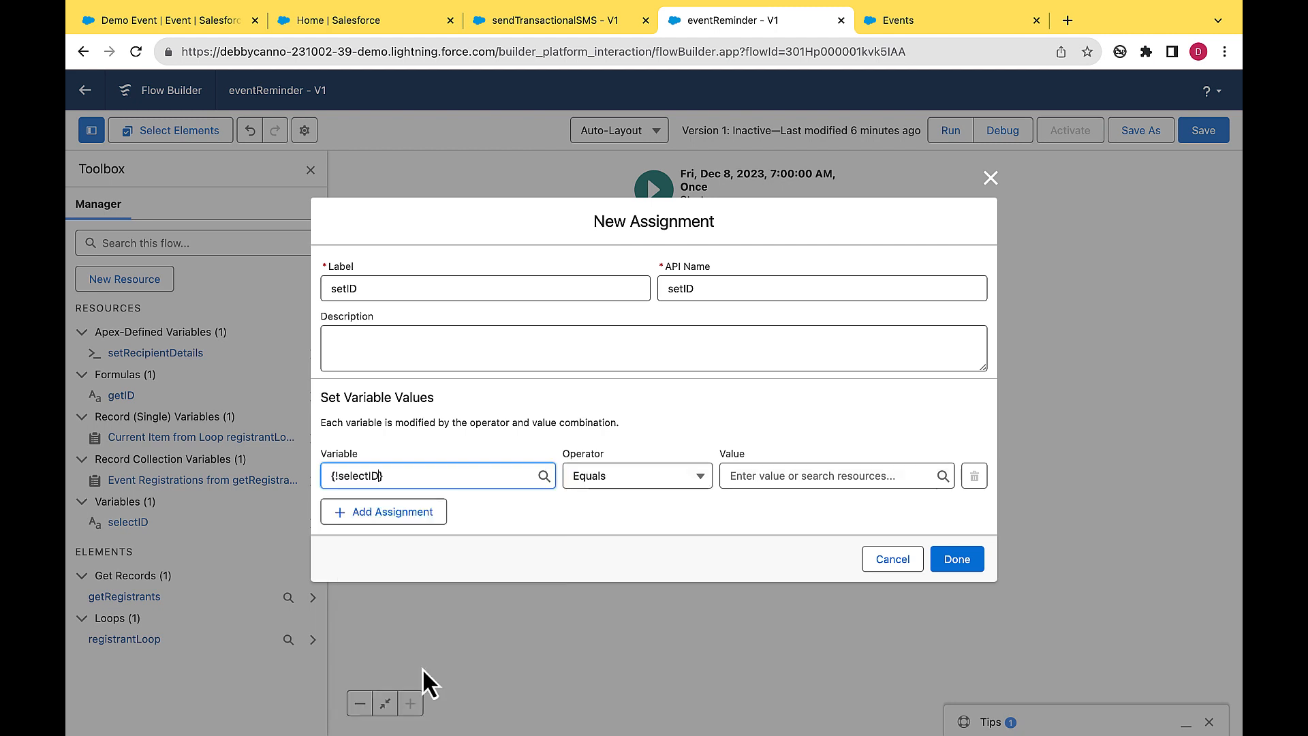
click(761, 476)
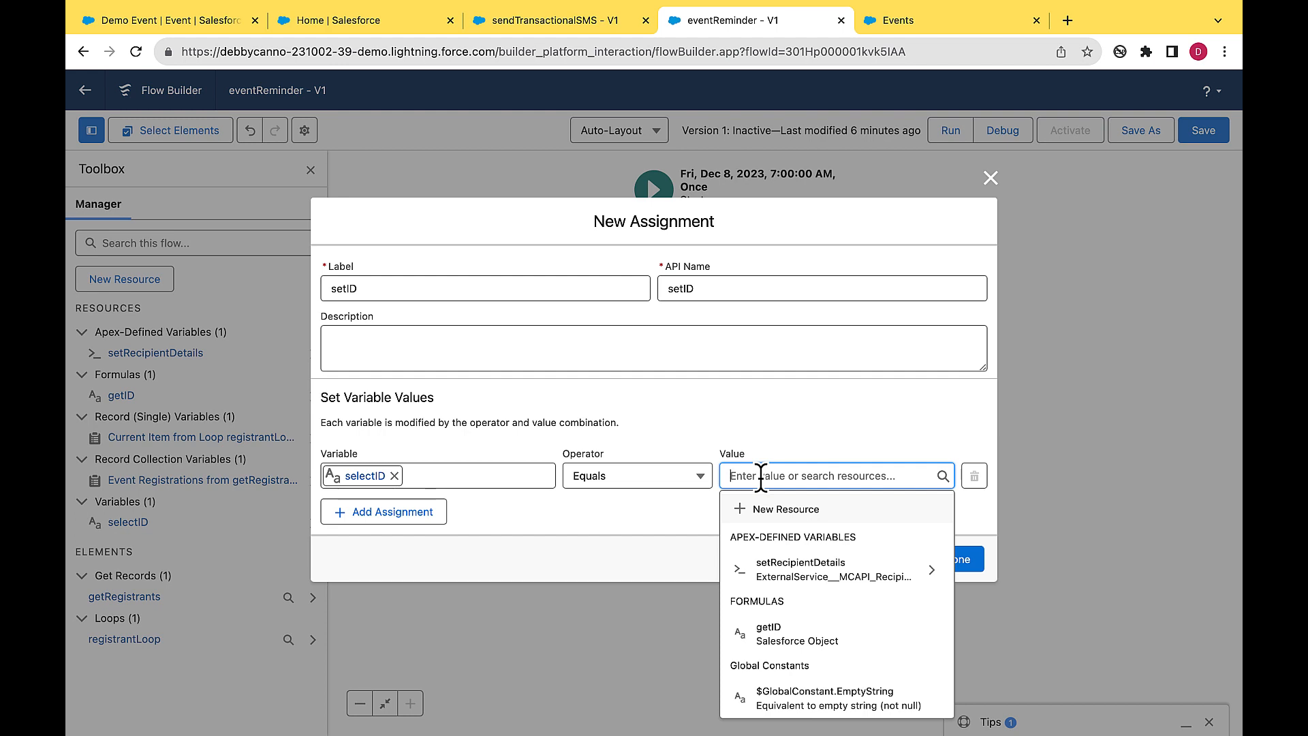
click(759, 631)
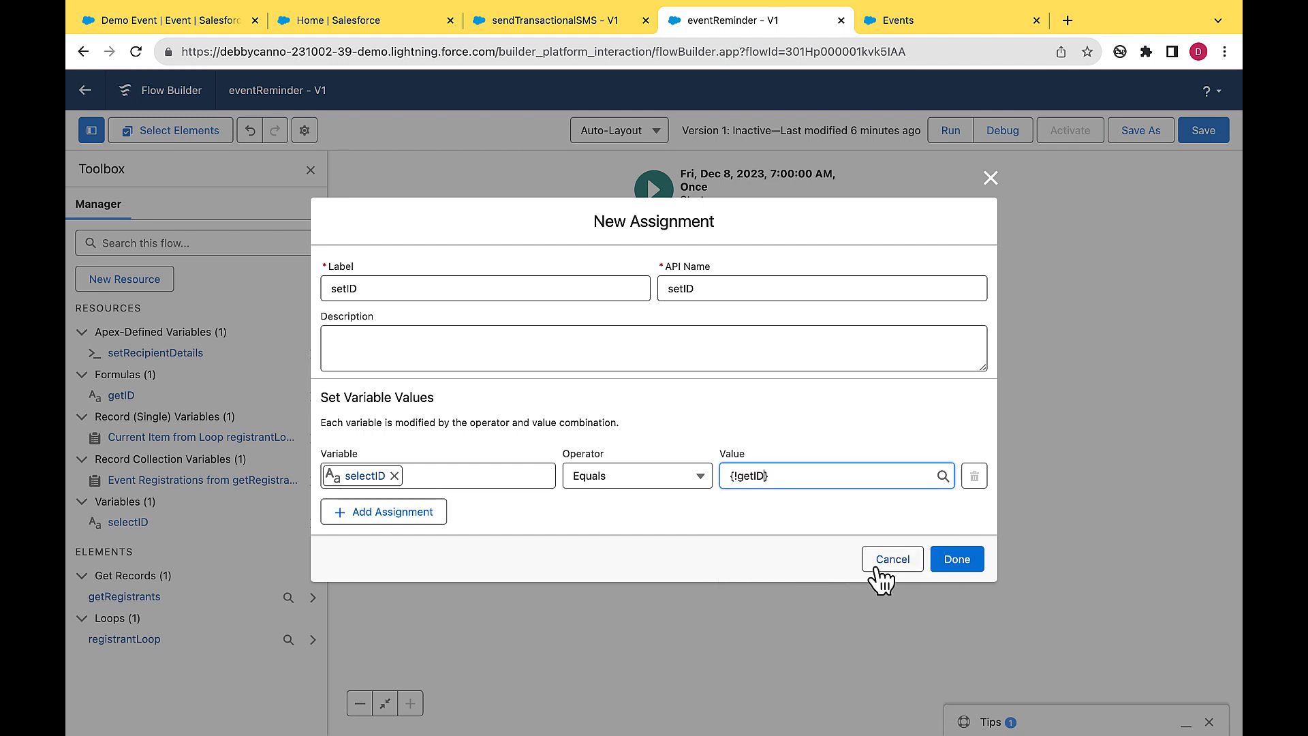
click(955, 565)
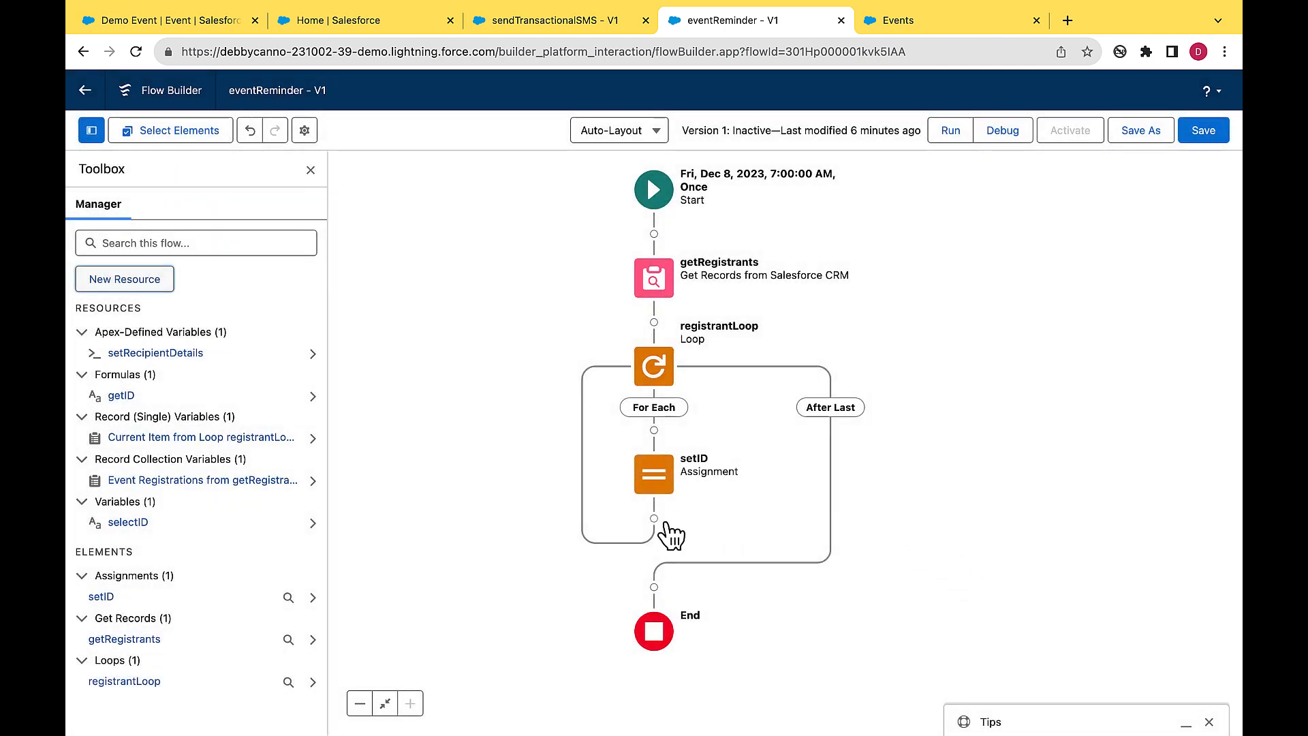
Step: Add an Assignment element after setID on the For Each path of registrantLoop
click(654, 519)
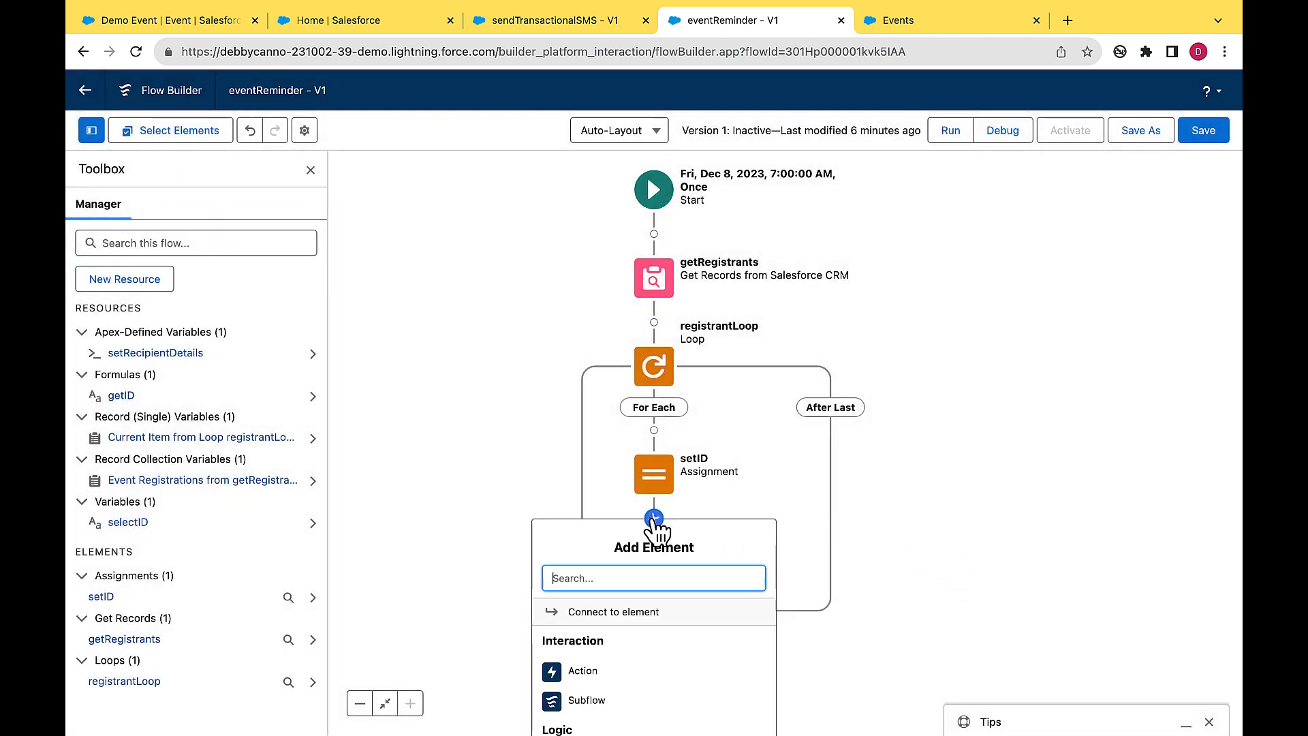
text(ass)
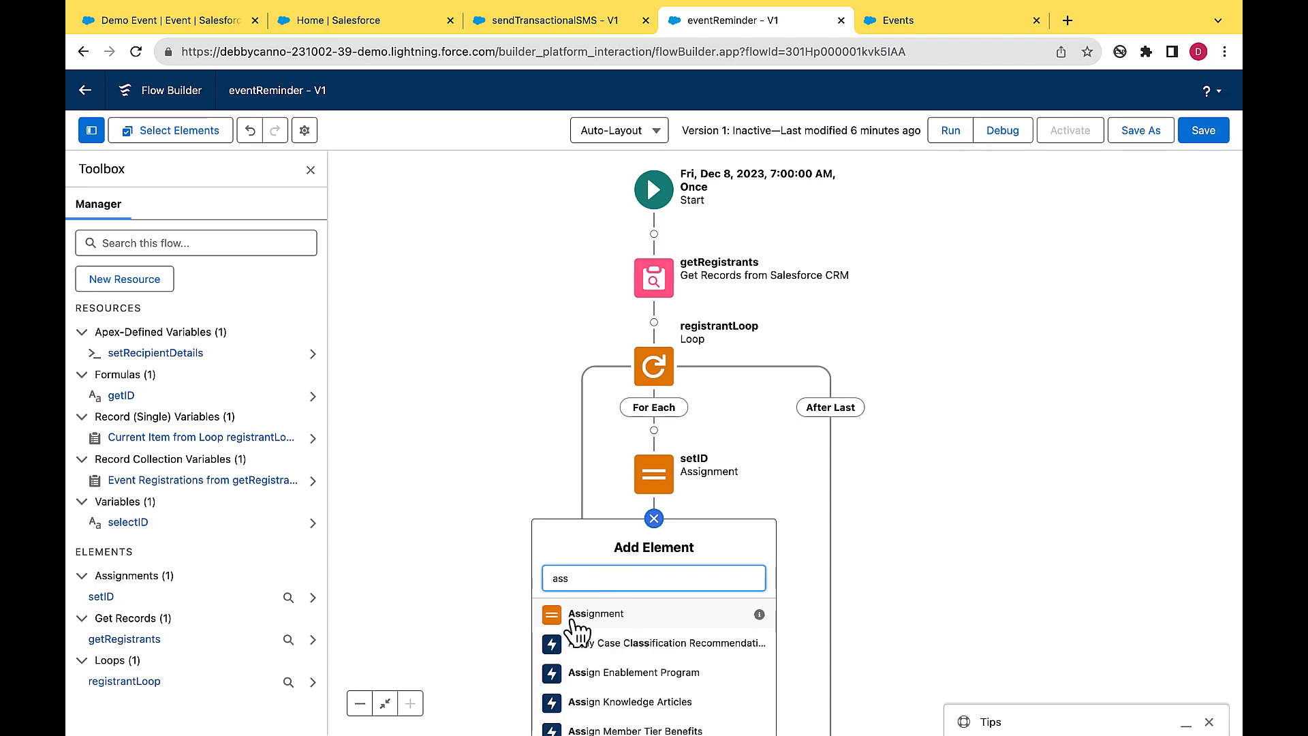
click(573, 616)
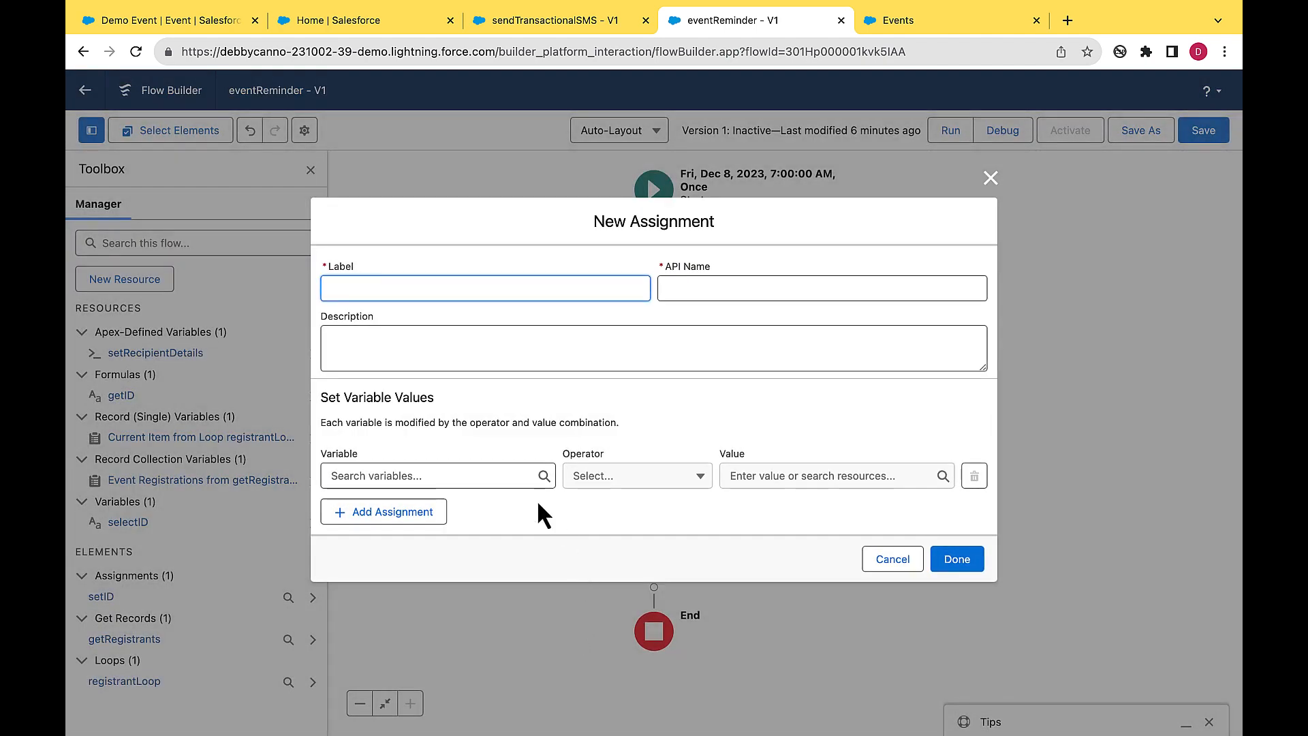
Step: Set the contactKey field of setRecipientDetails to equal the selectID variable in the new assignment
click(505, 476)
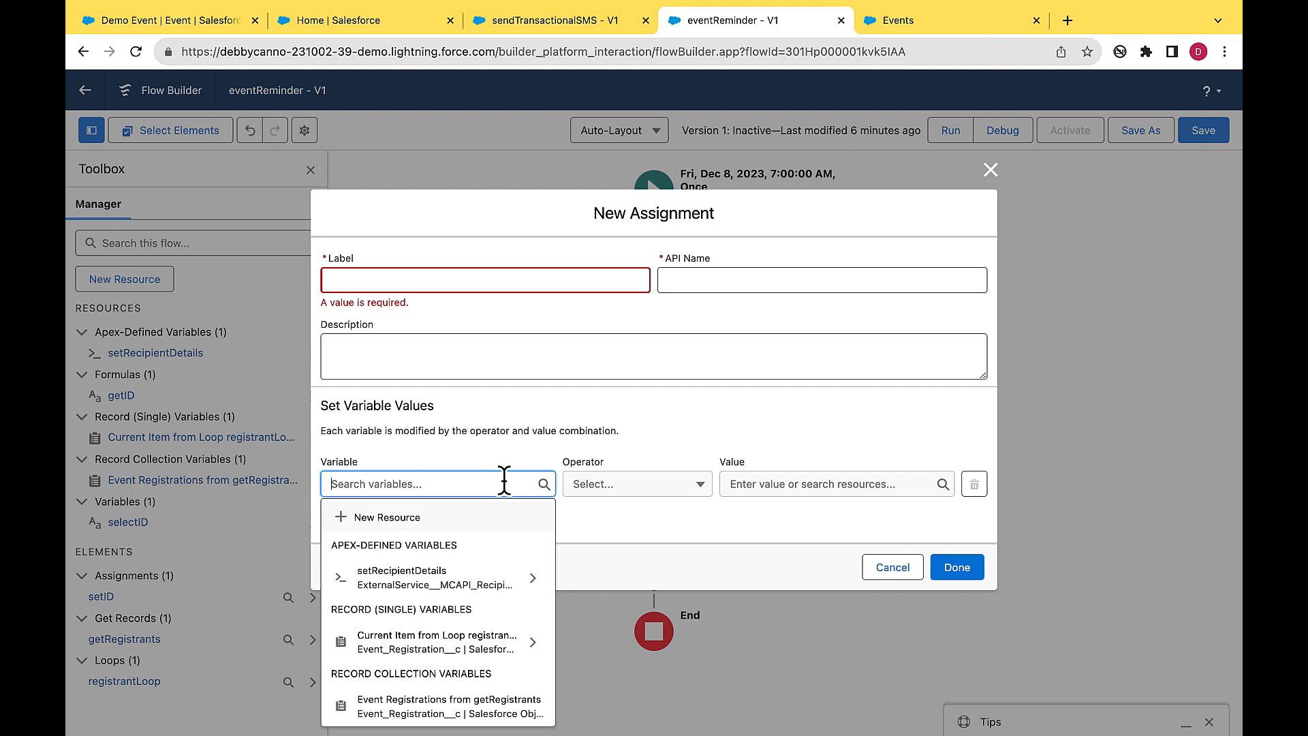
click(487, 581)
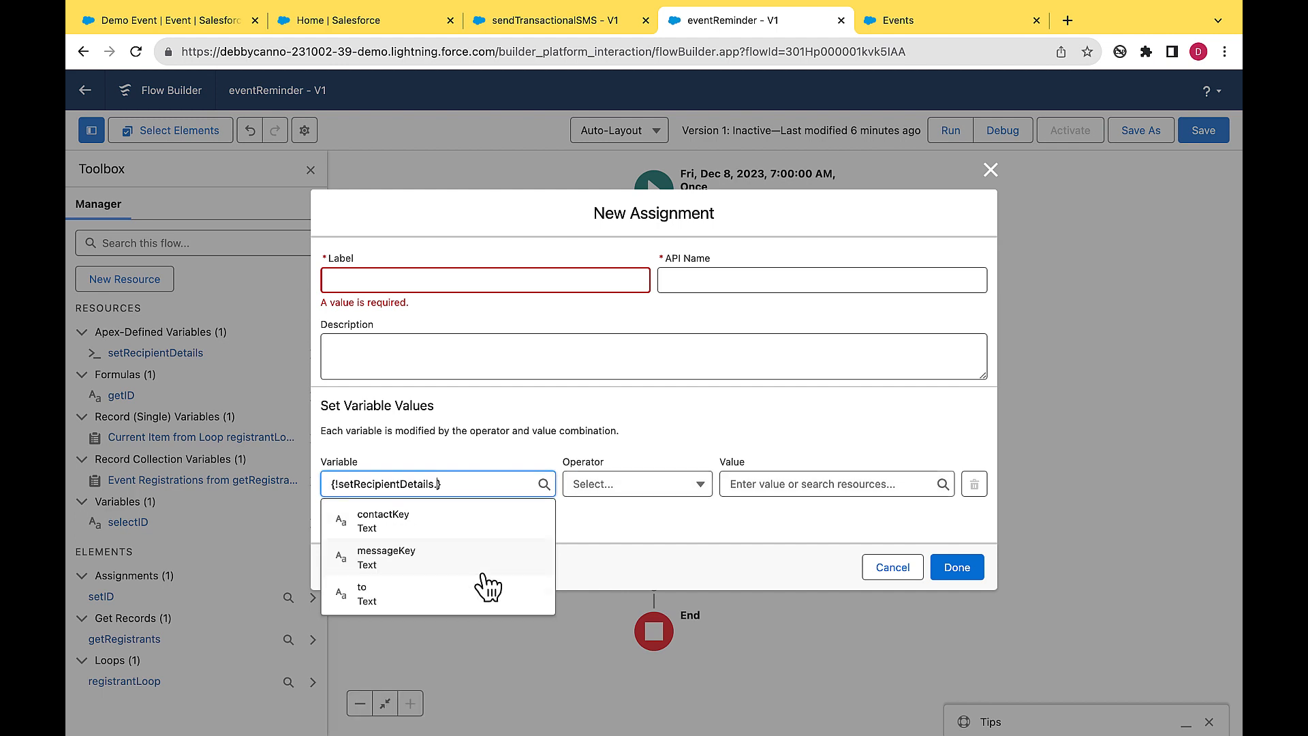
click(412, 524)
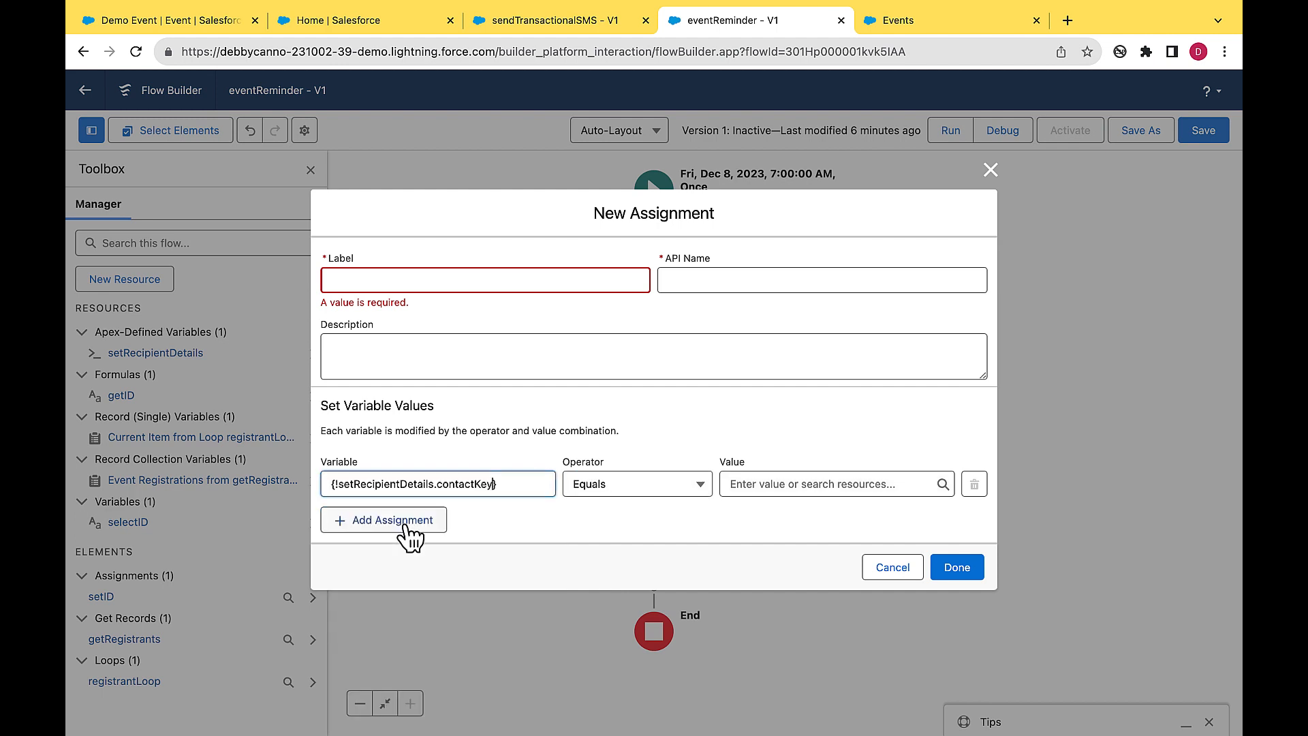
click(753, 485)
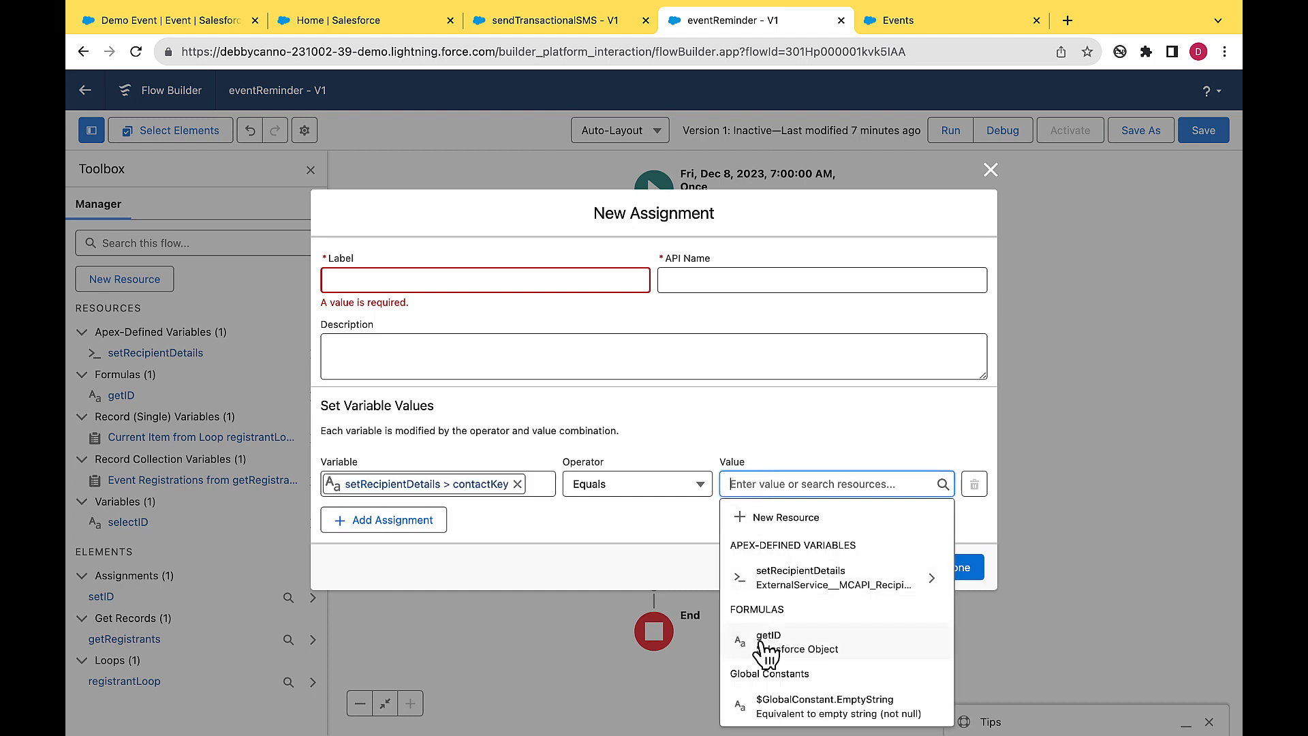
scroll(766, 652, down, 5)
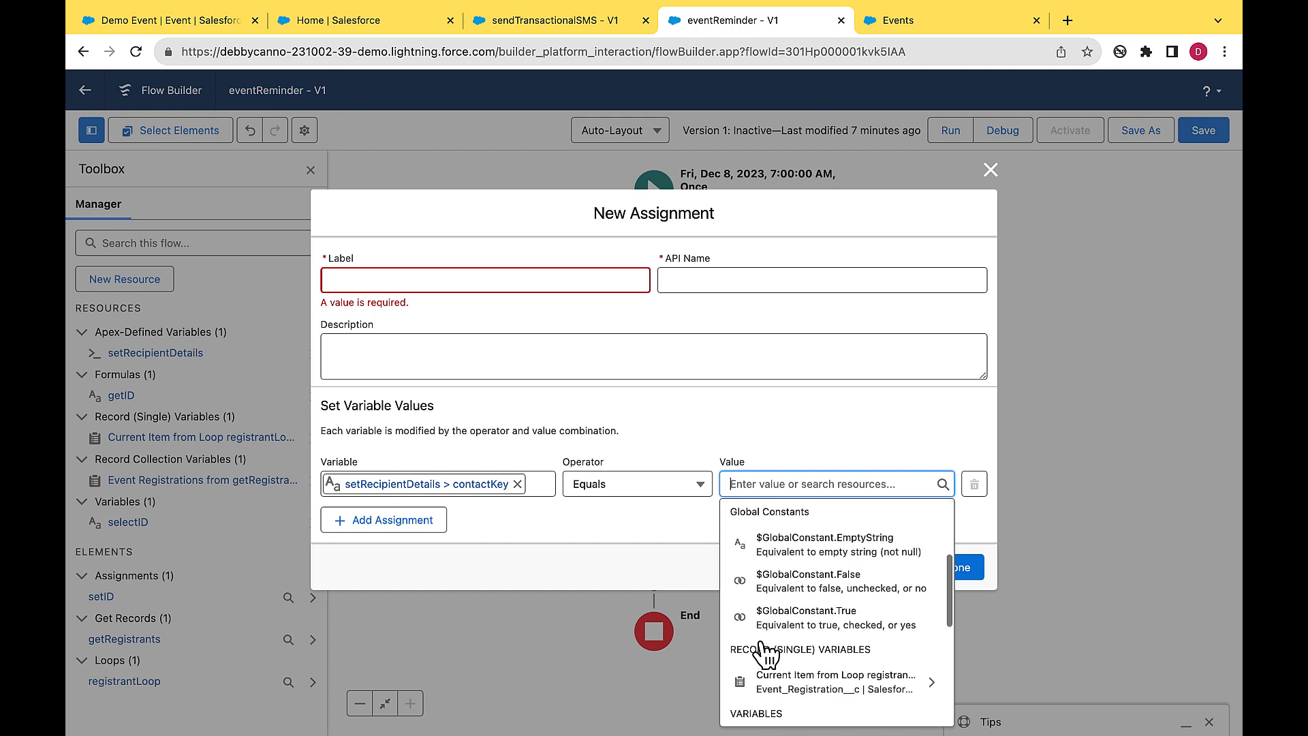
scroll(767, 654, down, 2)
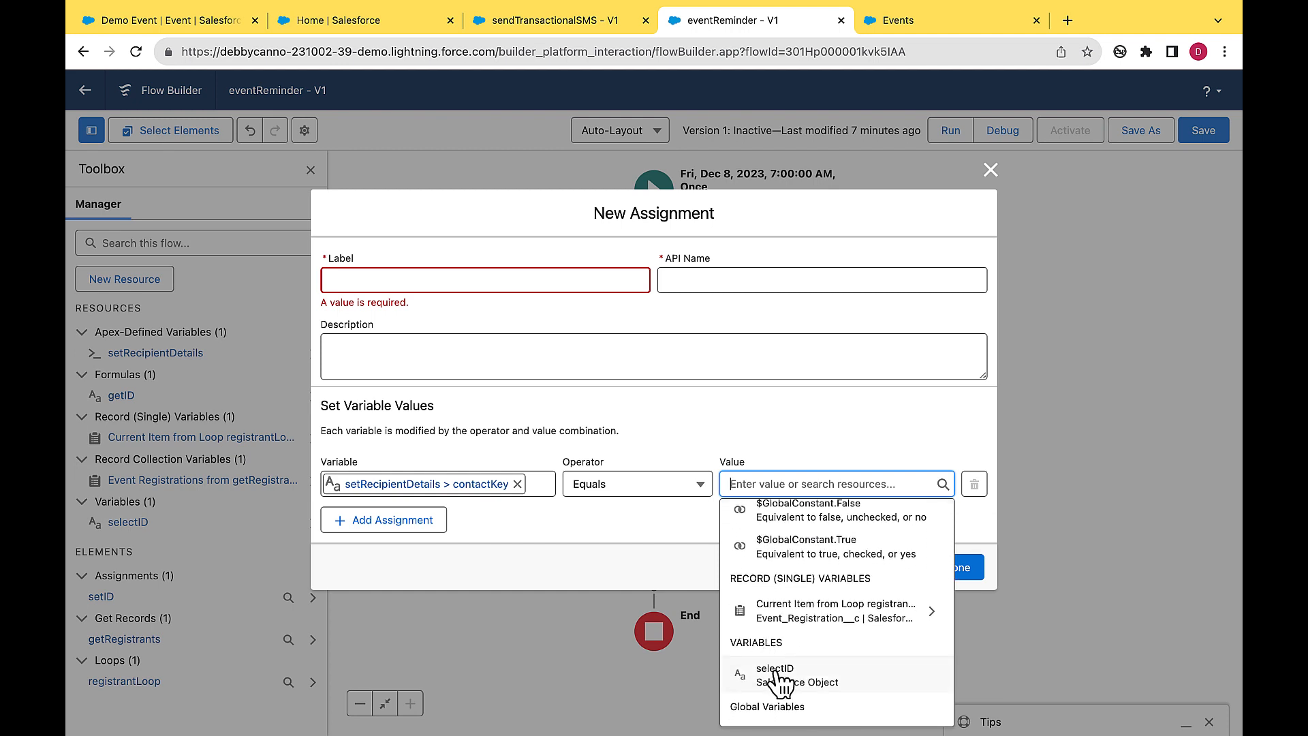
scroll(780, 681, down, 1)
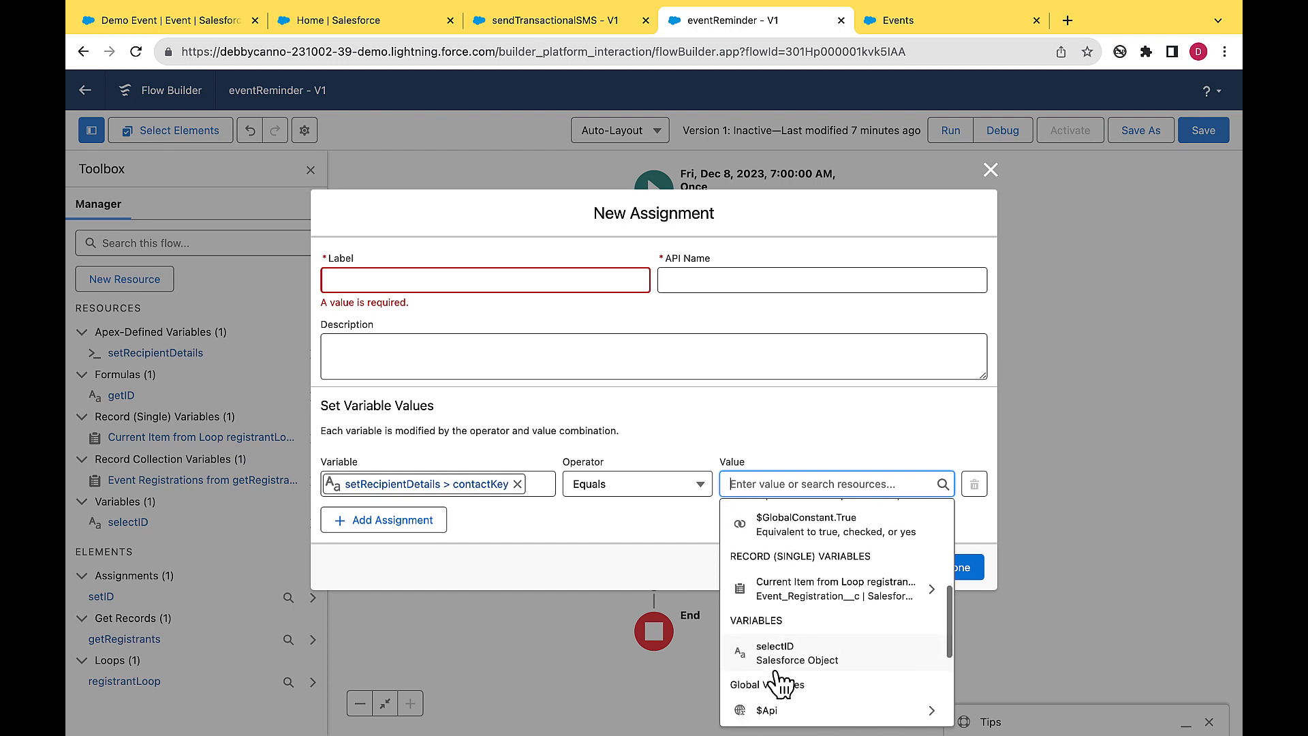
scroll(780, 681, up, 1)
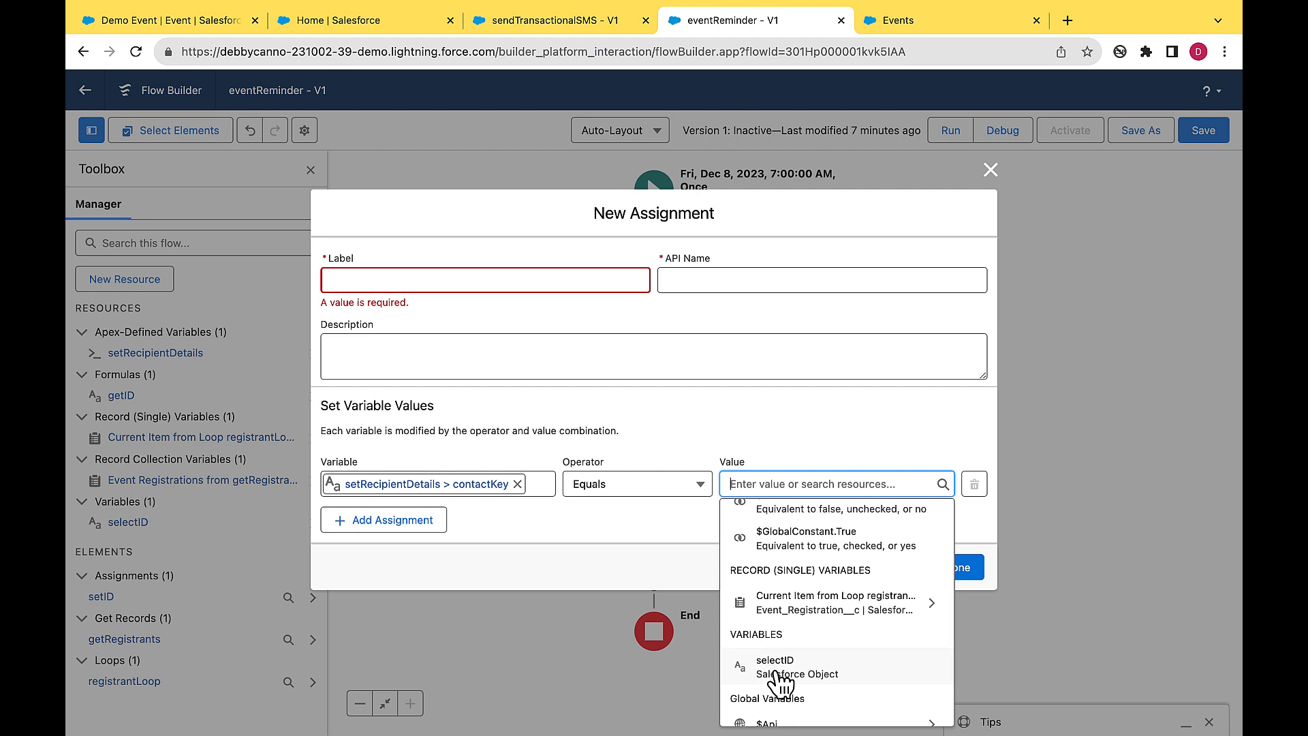
click(778, 673)
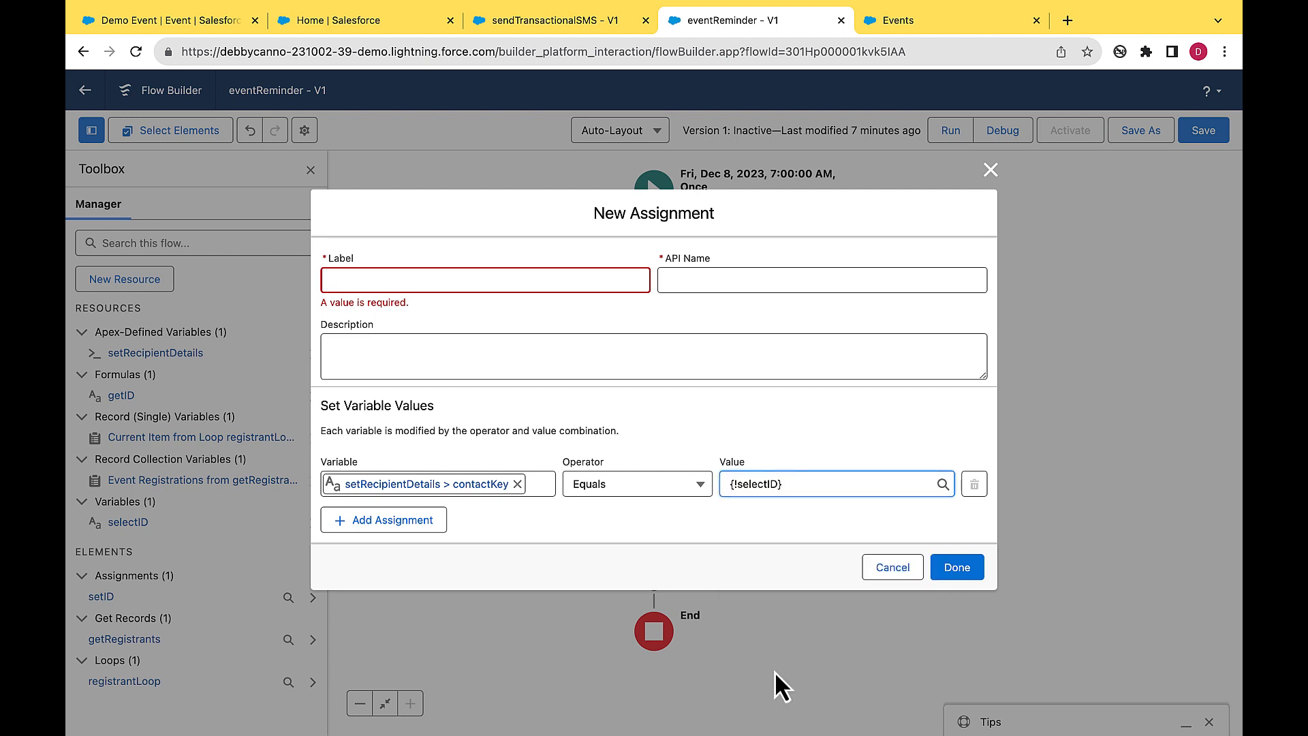
Step: Add a second assignment row setting the to field of setRecipientDetails equal to Attendee_Mobile_Phone__c from the current registrantLoop item
click(445, 541)
click(464, 511)
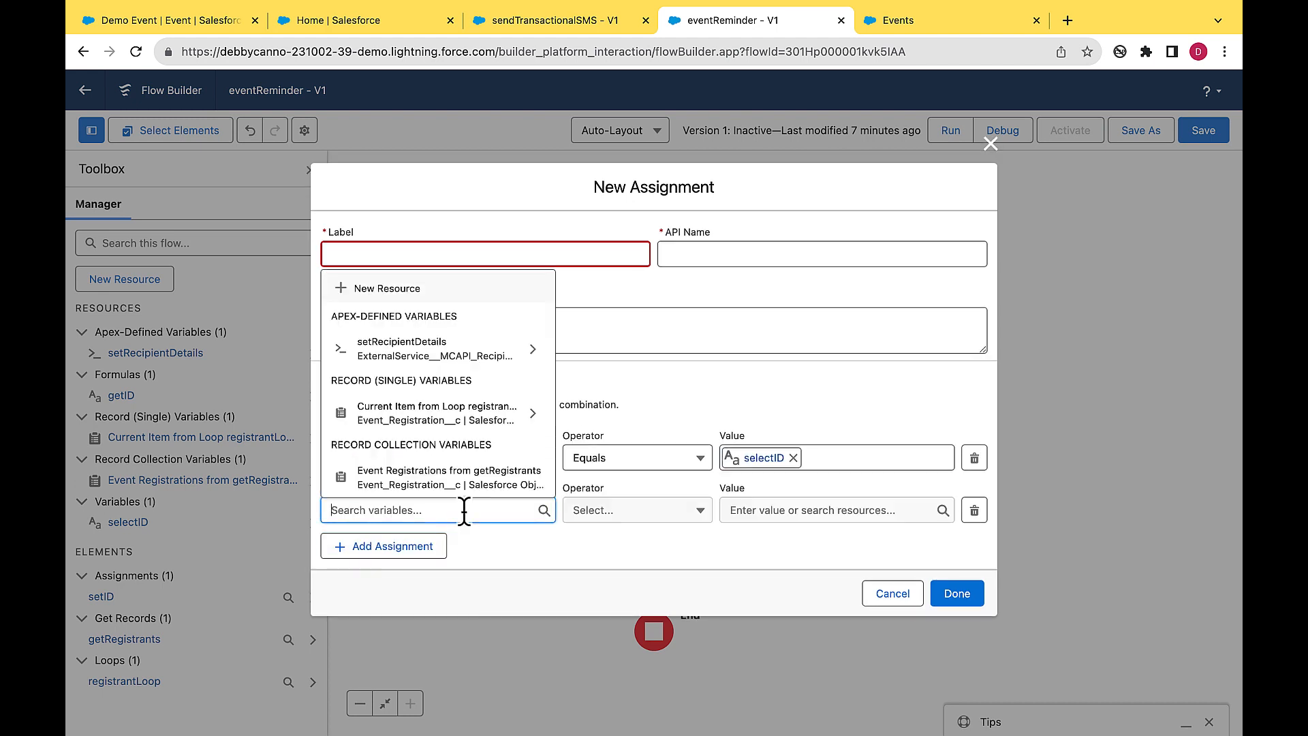
click(495, 349)
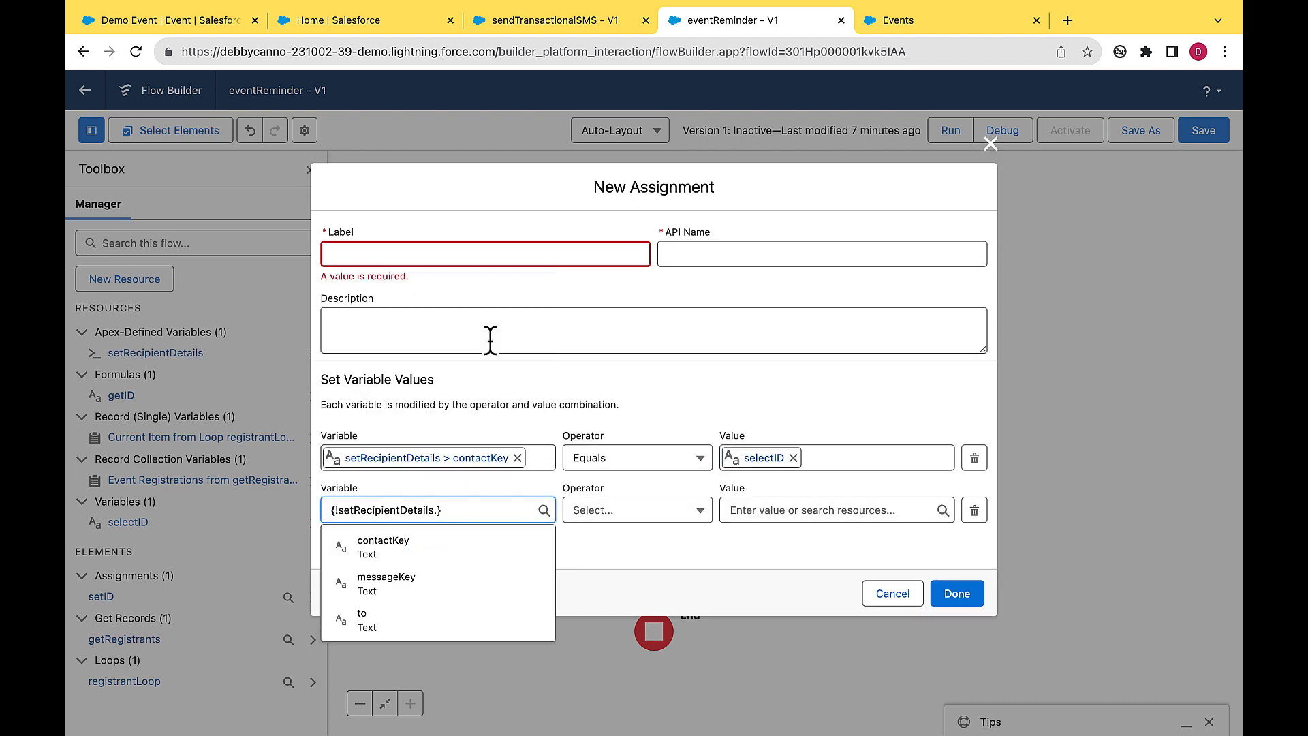
click(402, 624)
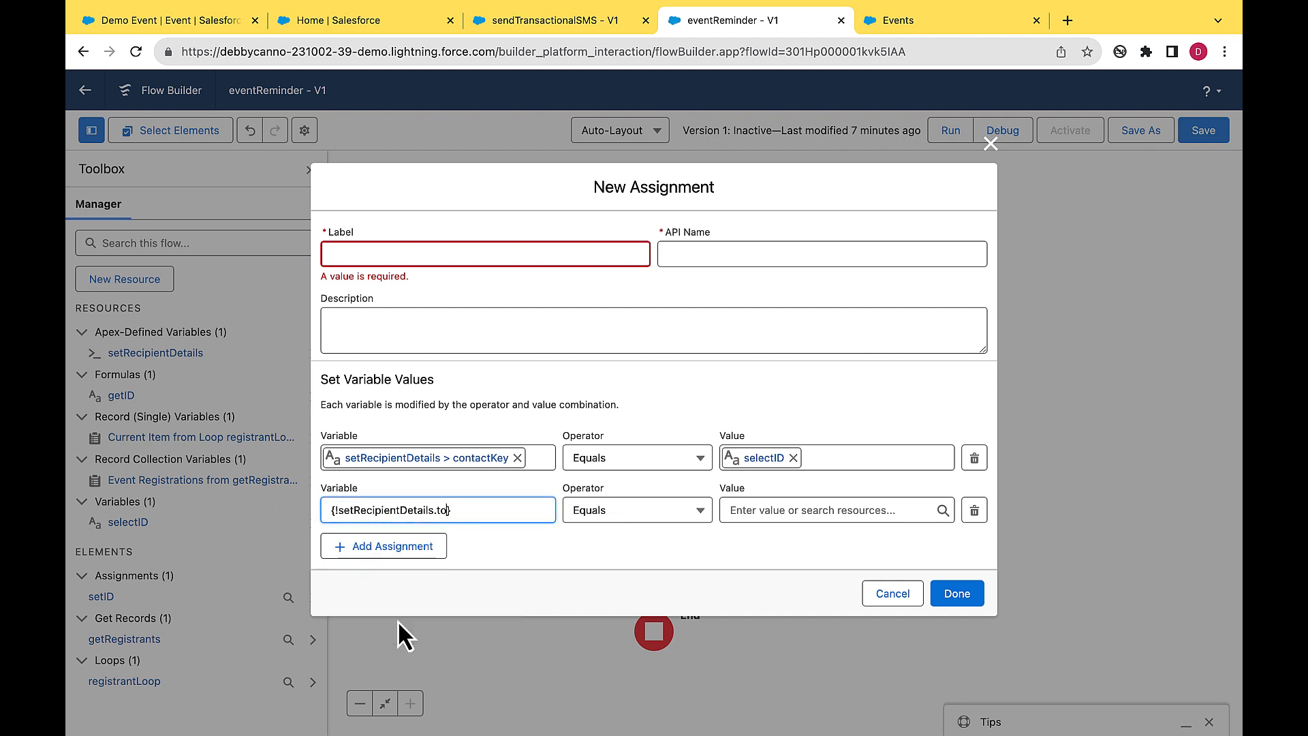
click(768, 511)
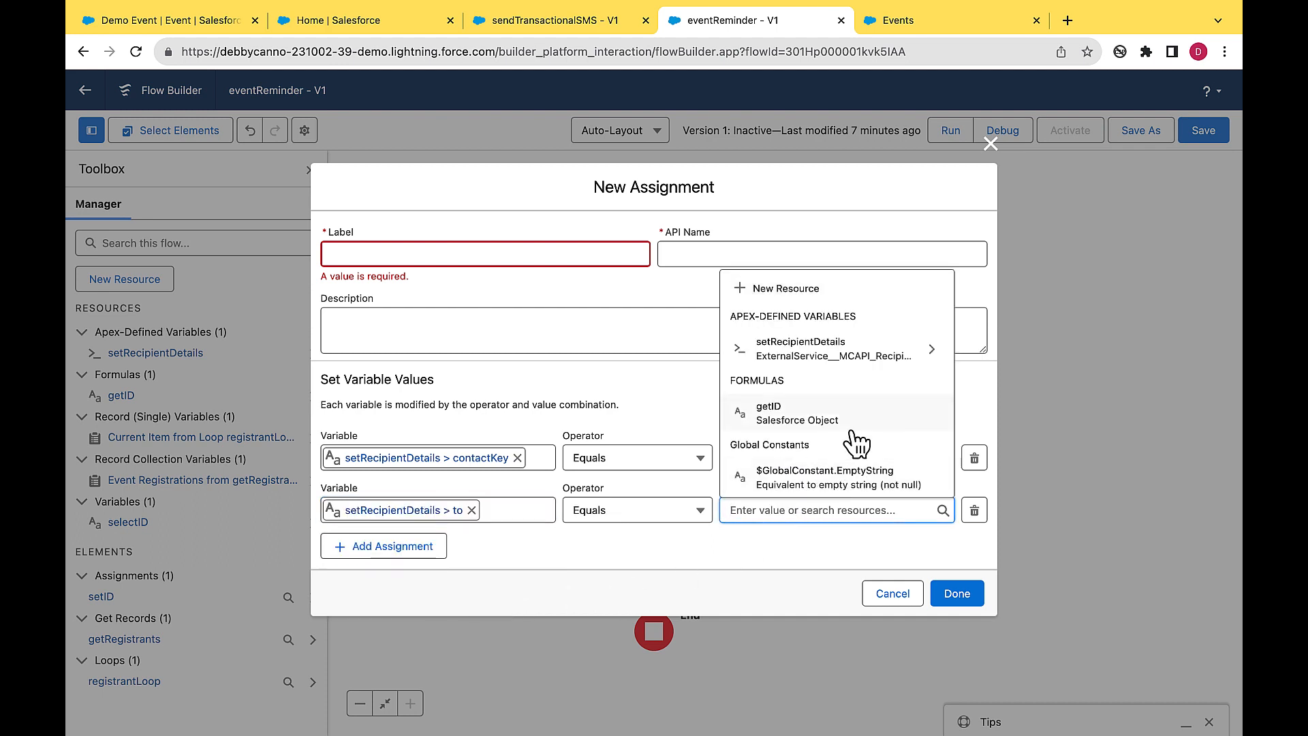
scroll(857, 444, down, 5)
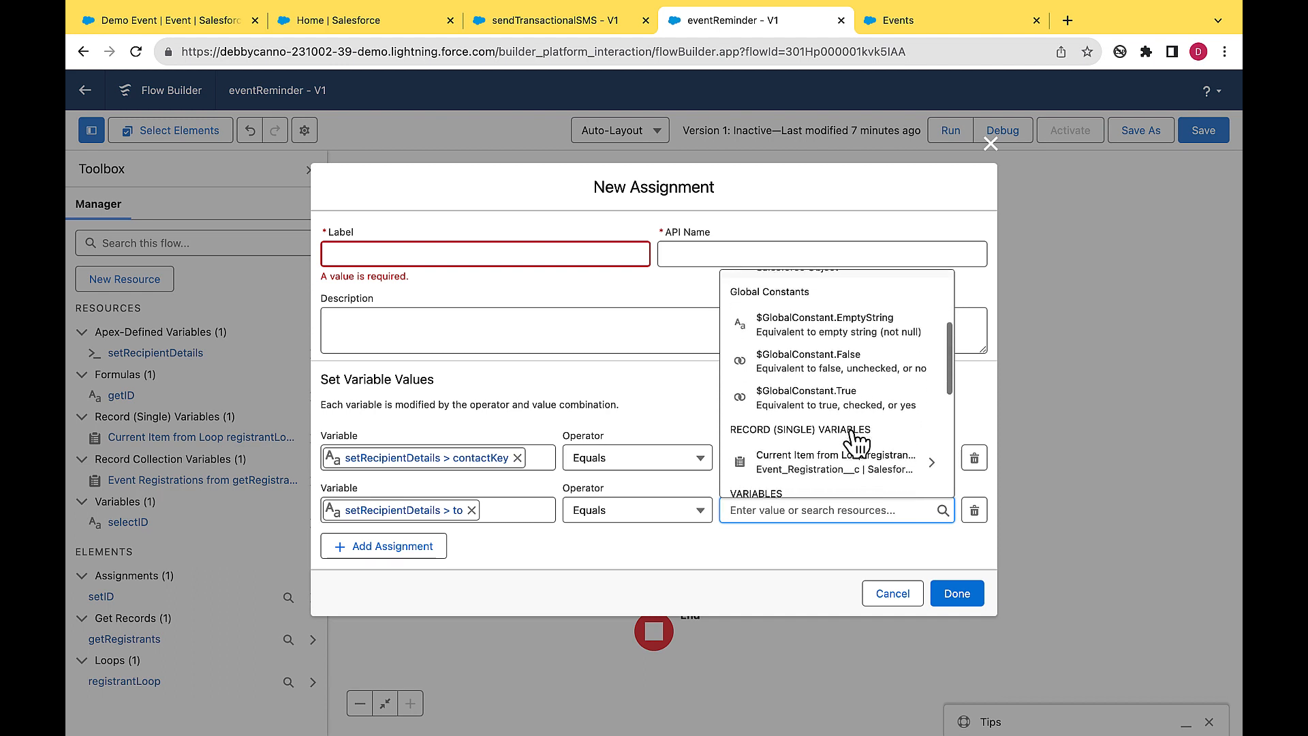
click(853, 455)
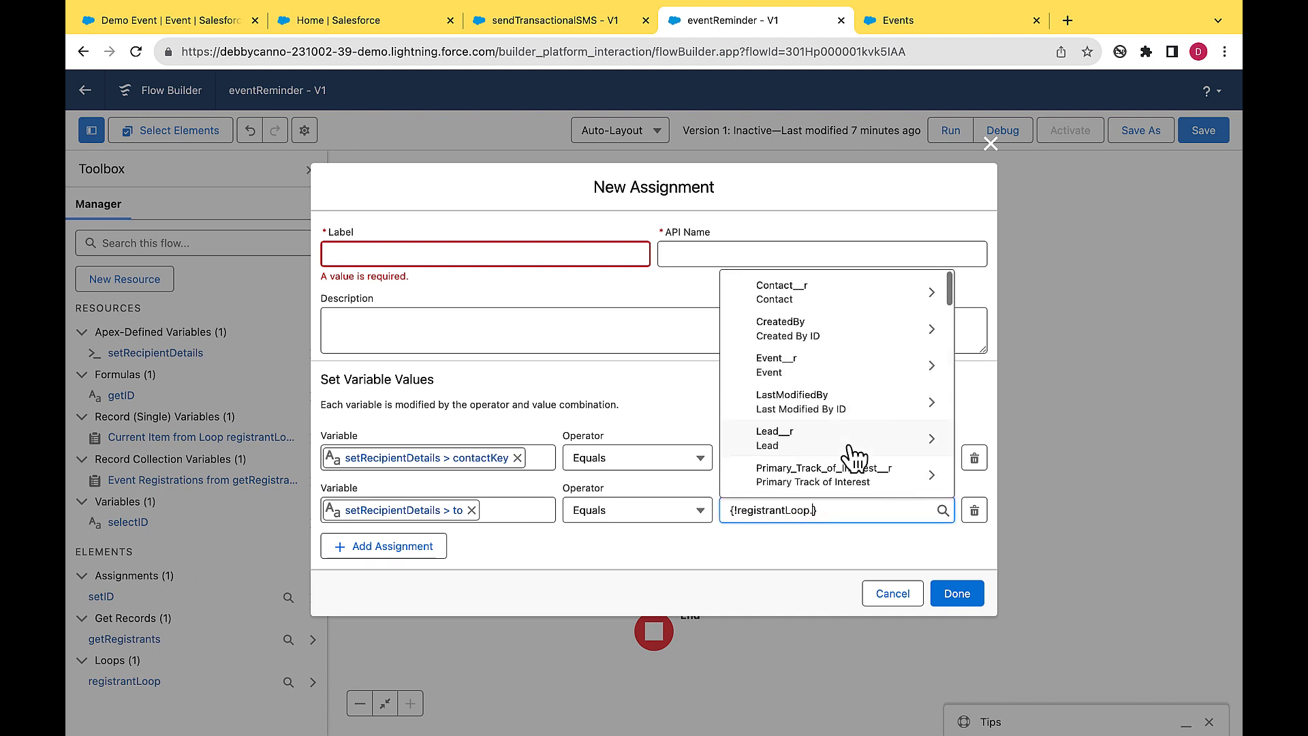
text(mob)
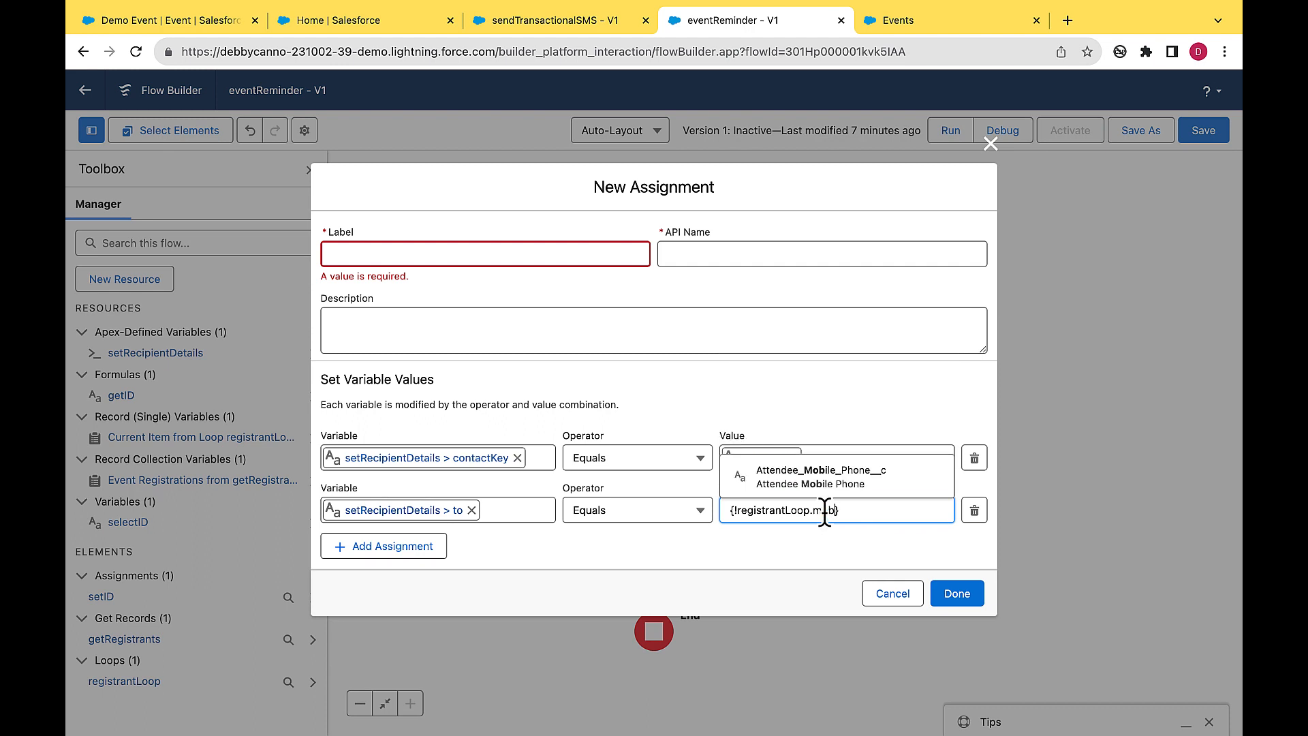
click(830, 489)
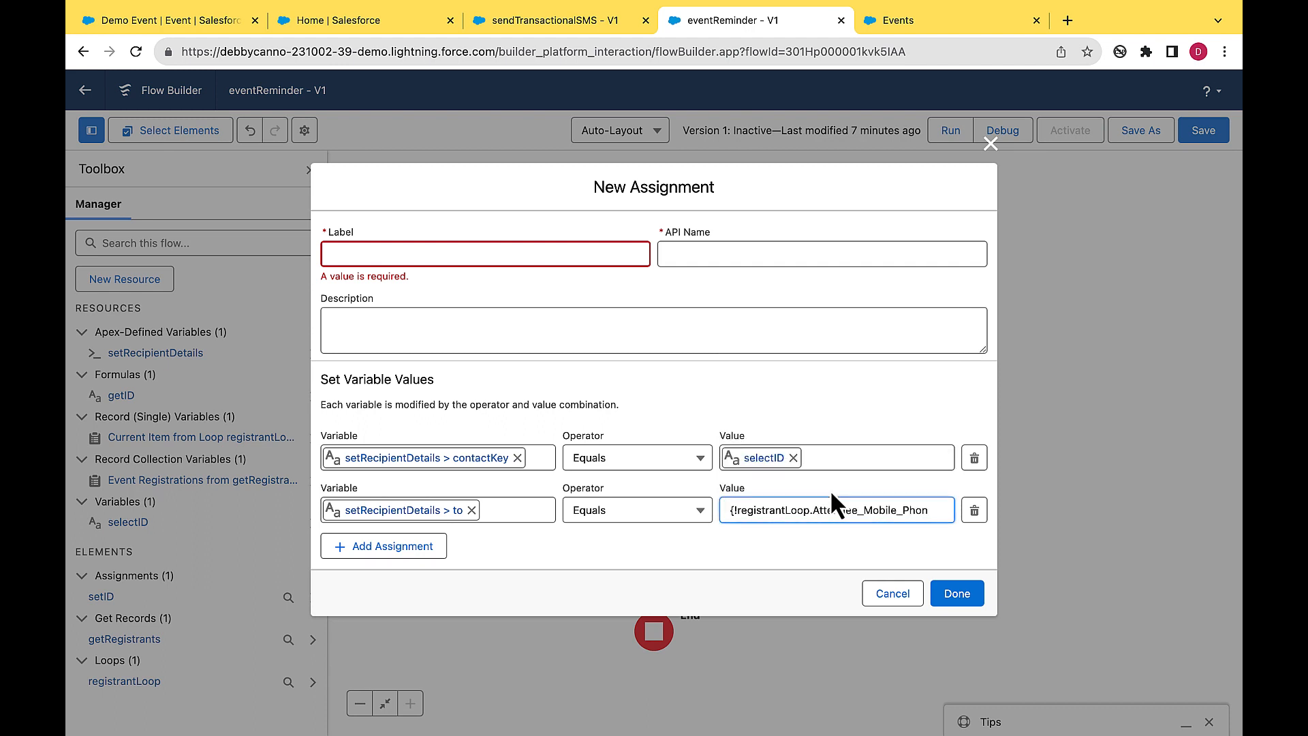
click(837, 554)
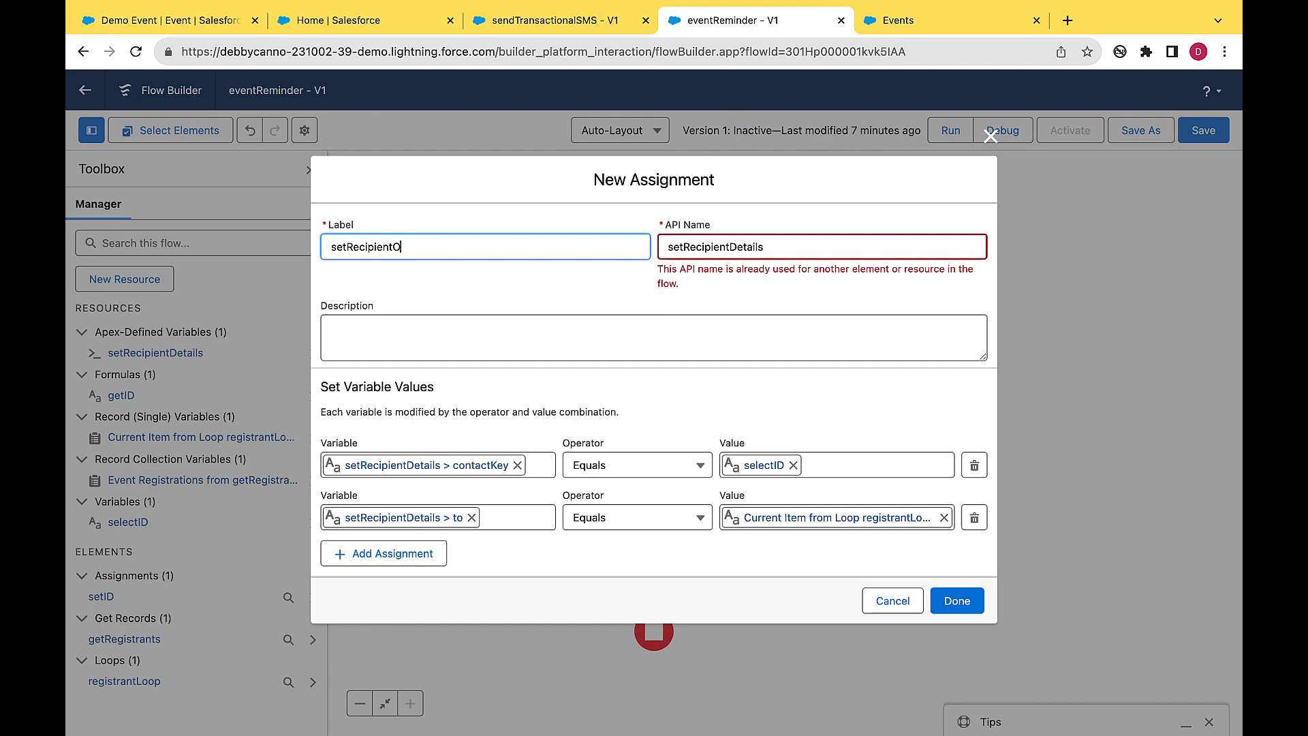
Step: Set the assignment's label and API name to setRecipientObject and finish the element
text(Object)
click(736, 249)
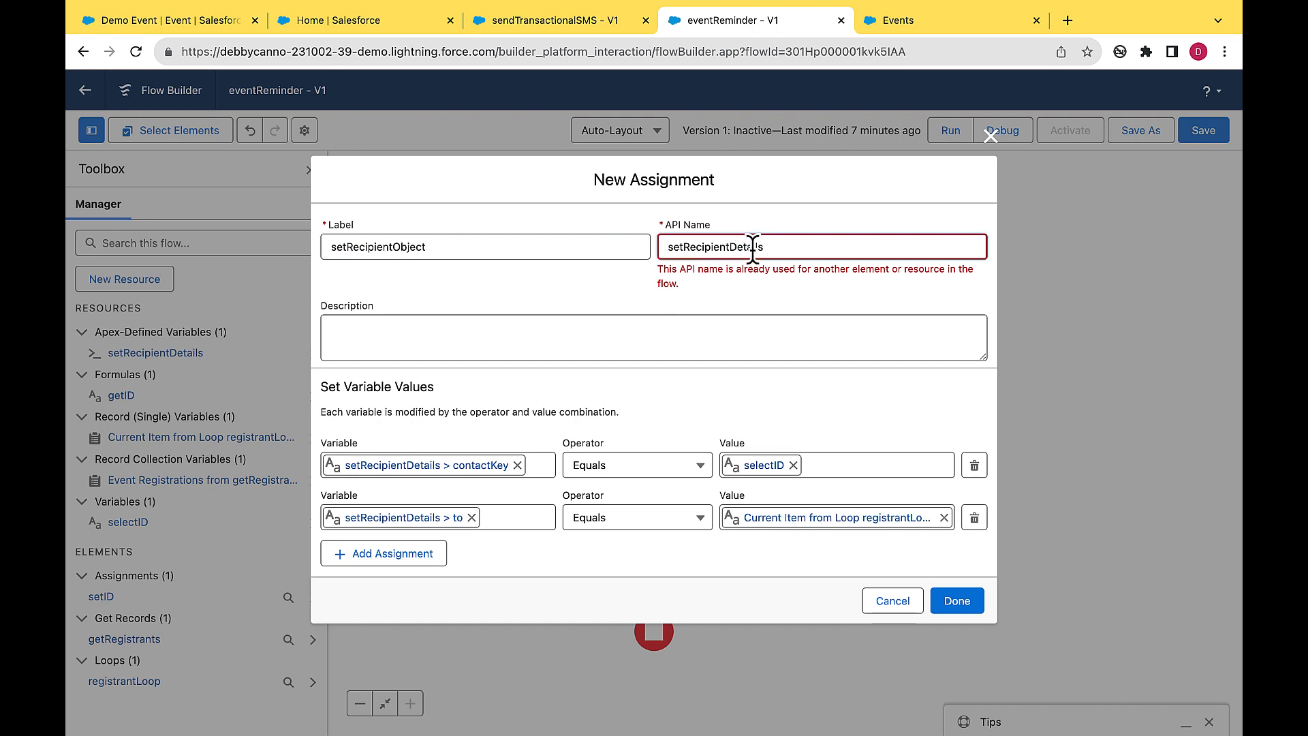
key(BackSpace)
key(BackSpace)
key(BackSpace)
key(BackSpace)
key(BackSpace)
key(BackSpace)
key(BackSpace)
text(Object)
click(959, 601)
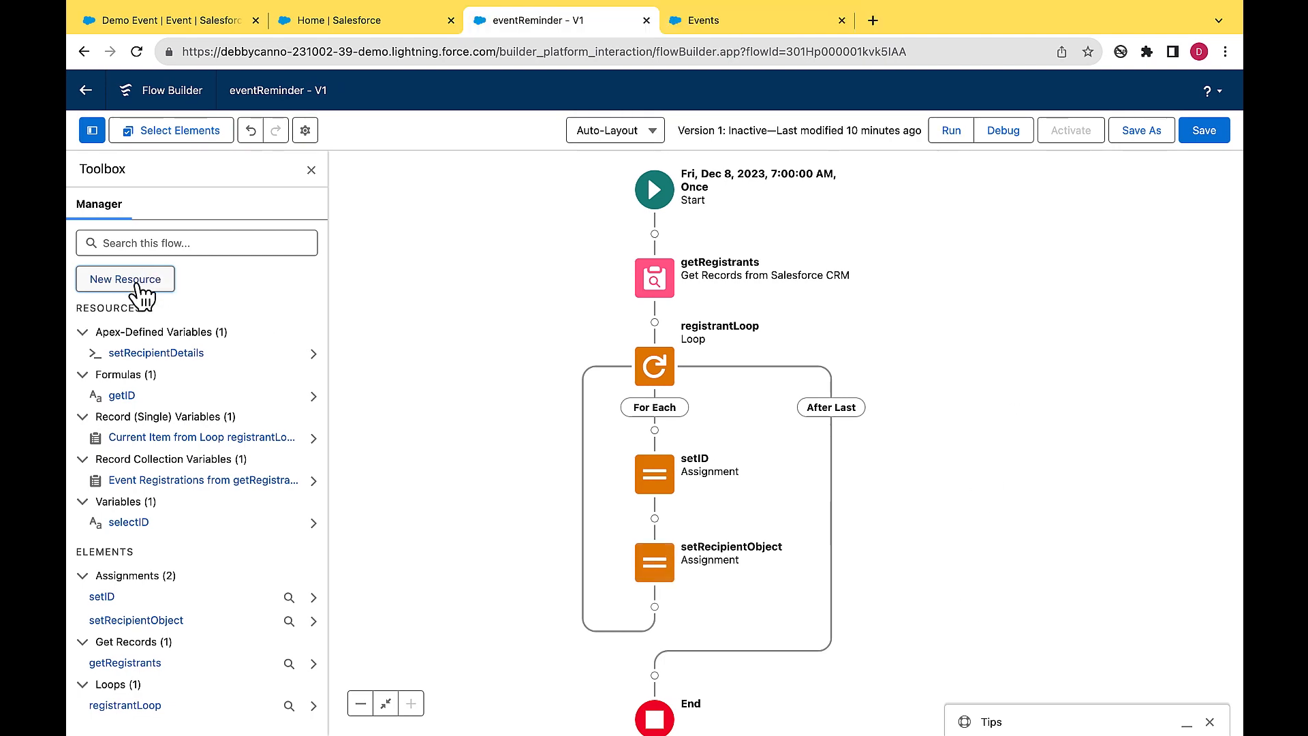
Step: Start another flow resource of type Variable and give it the Apex-Defined data type
click(136, 284)
click(378, 338)
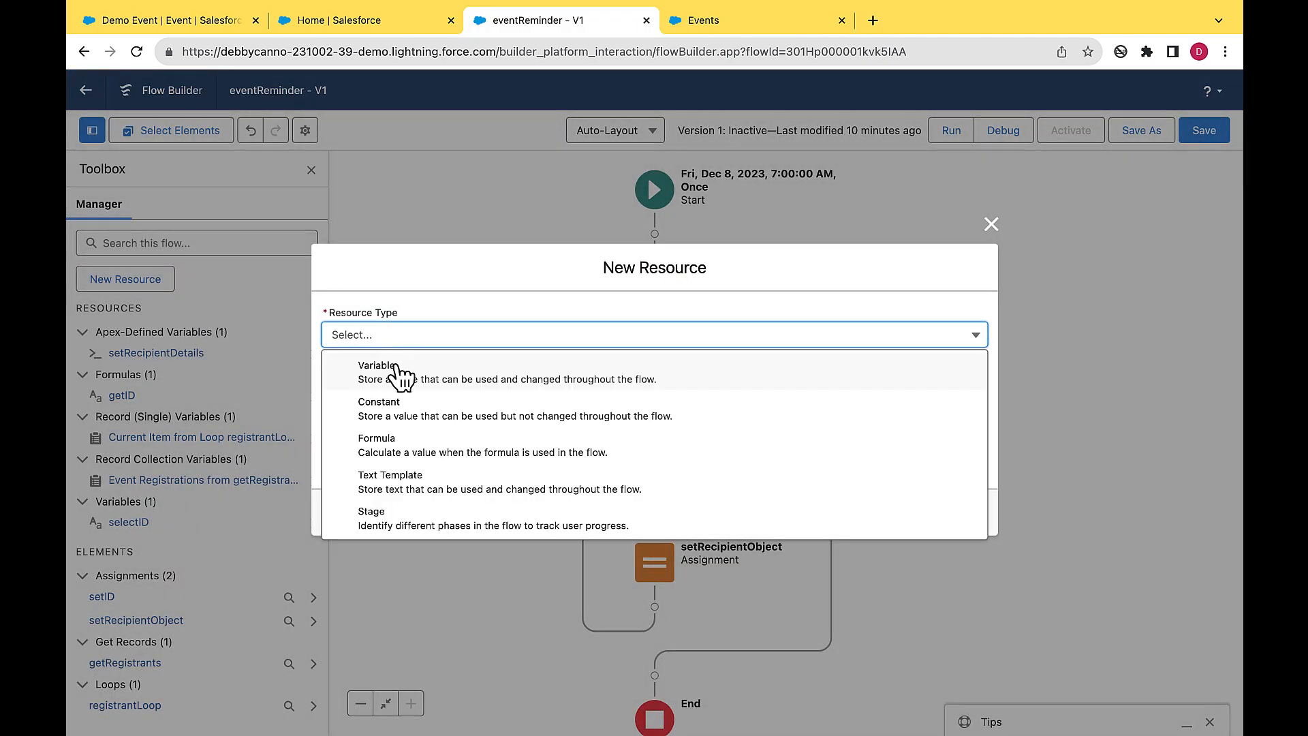
click(402, 376)
click(392, 492)
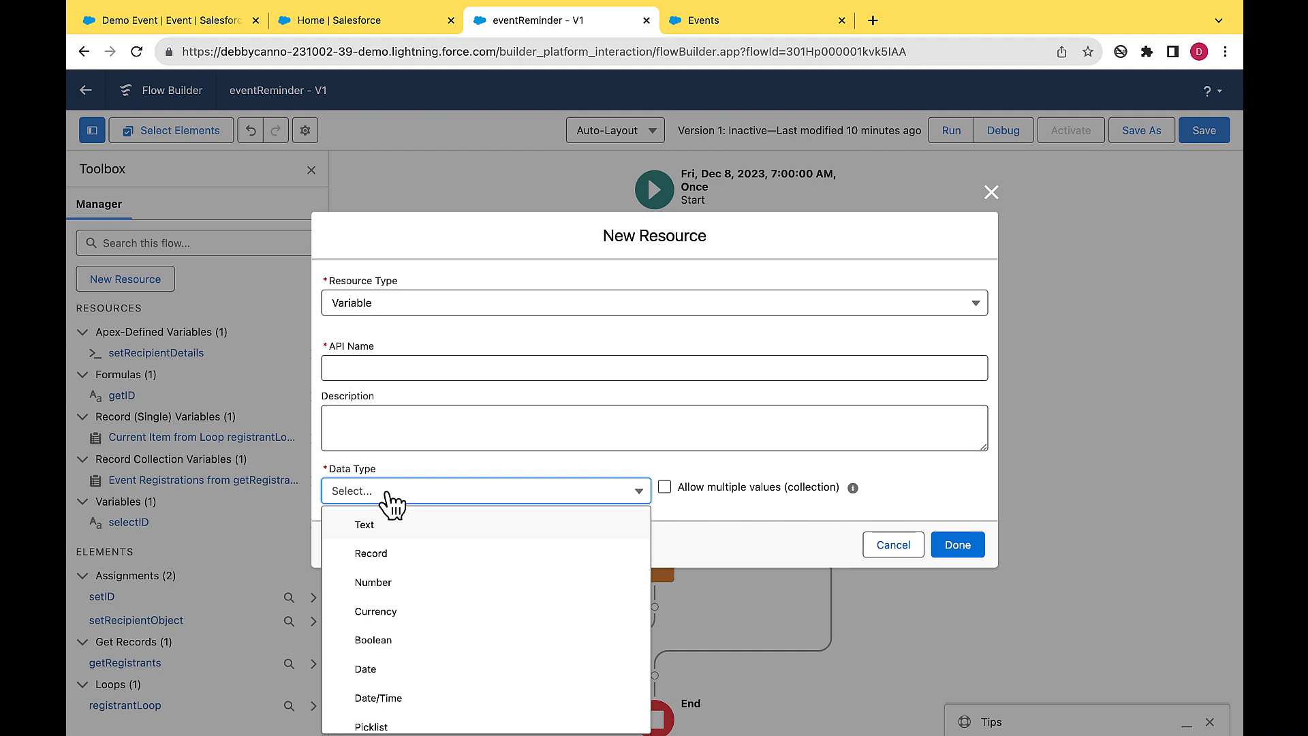
scroll(385, 566, down, 2)
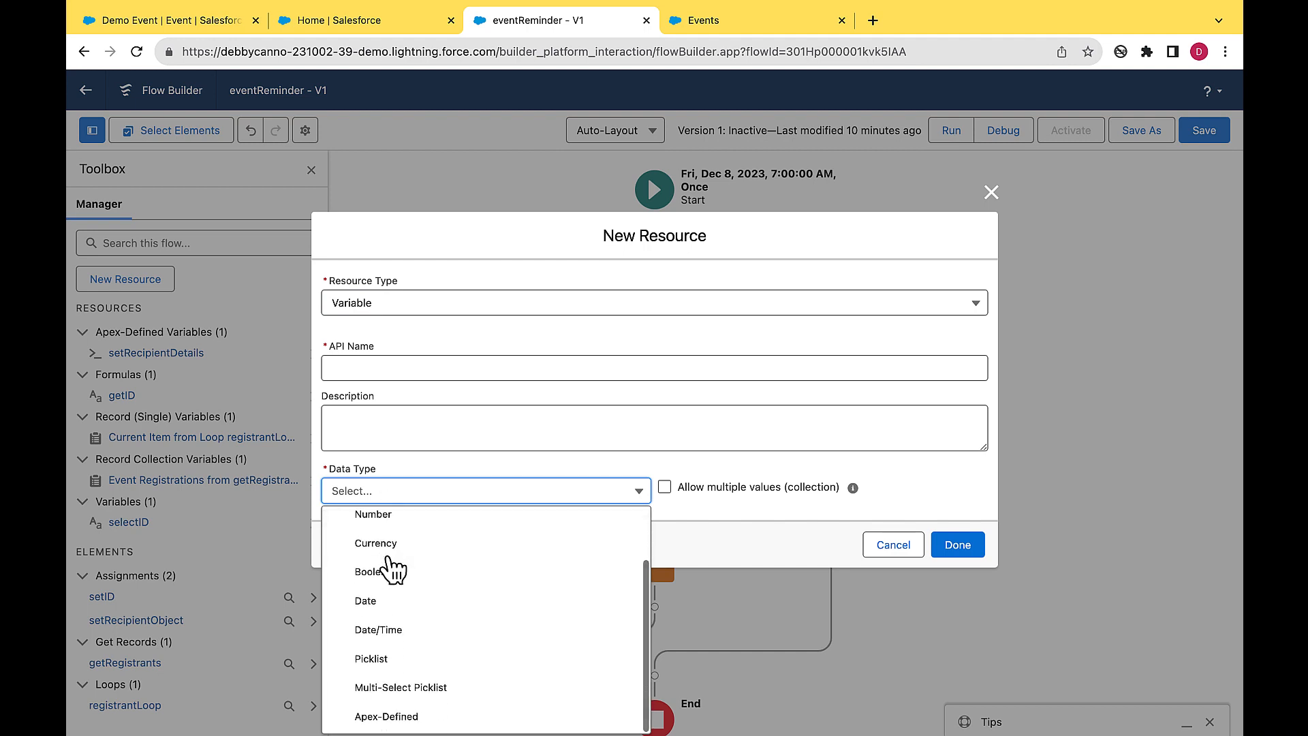
click(389, 717)
Step: Set the variable's Apex class to the ExternalService__MCAPI_SendSmsToMultipleRecipients request class, name it setBody and create it
click(419, 488)
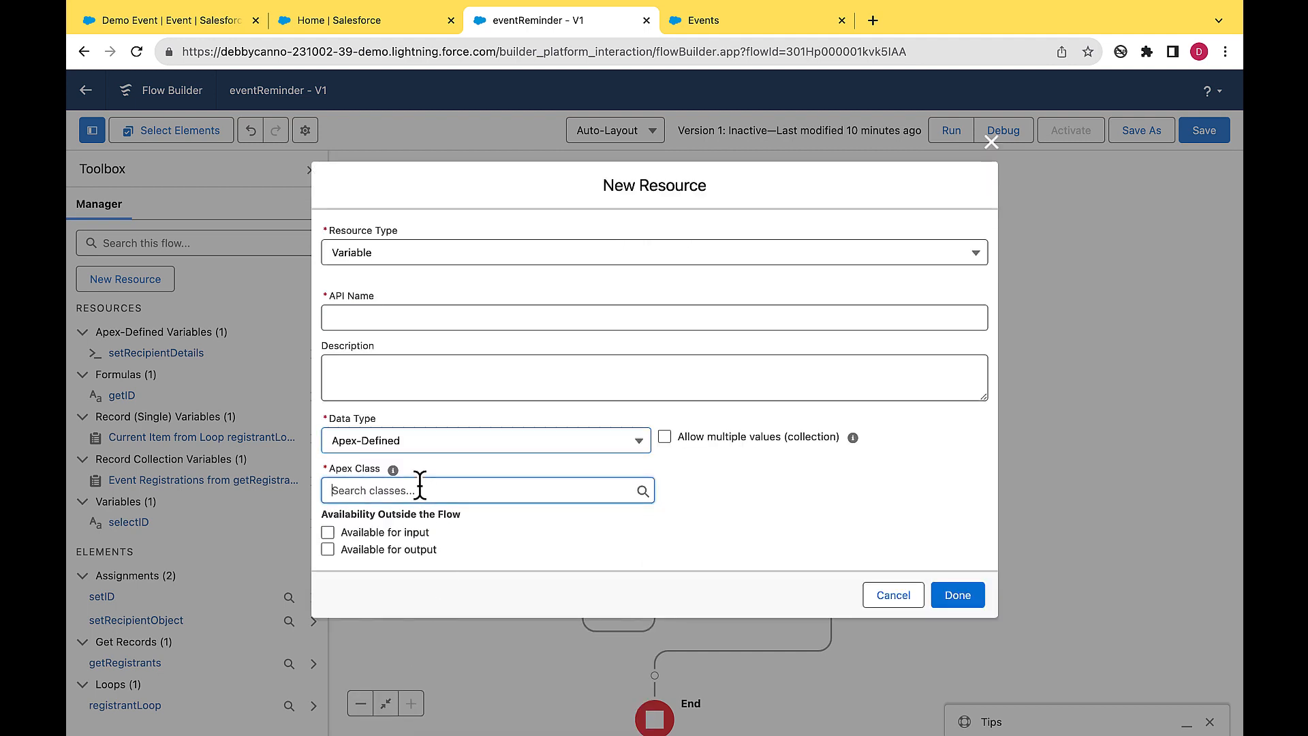
text(send)
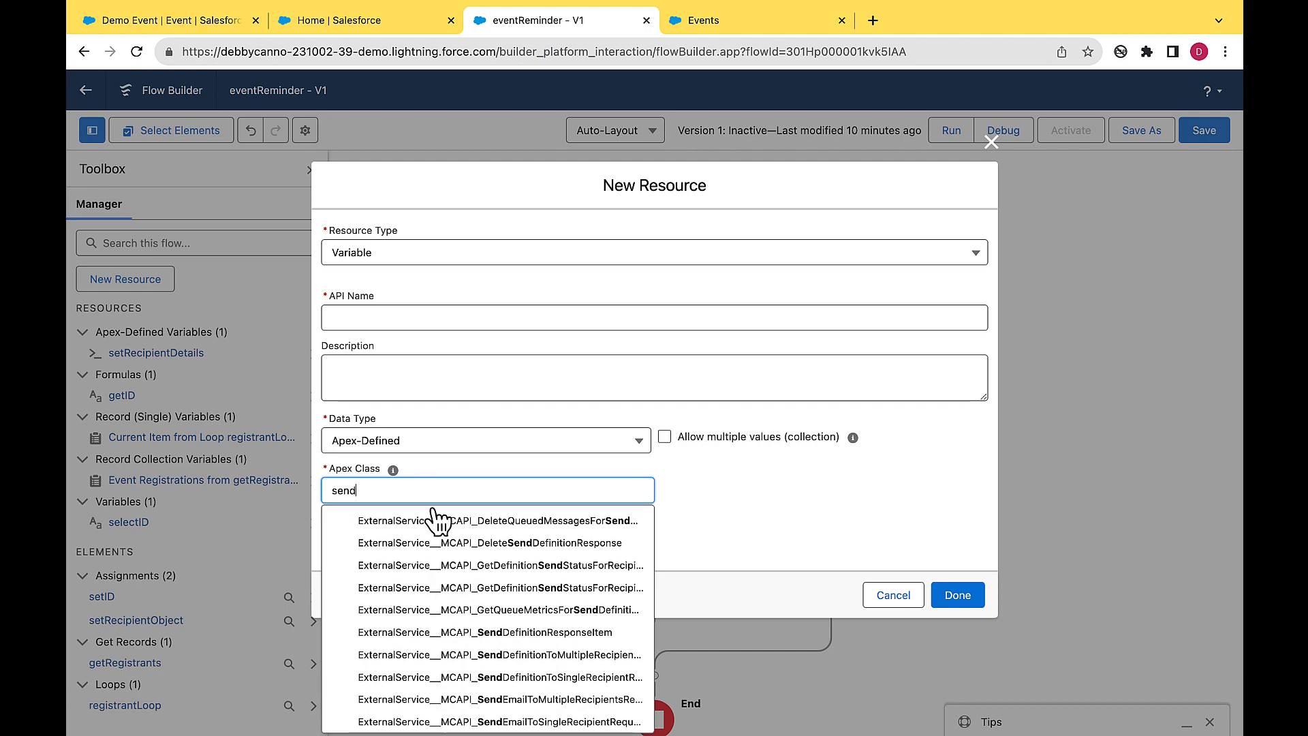
scroll(492, 583, down, 2)
scroll(492, 582, down, 3)
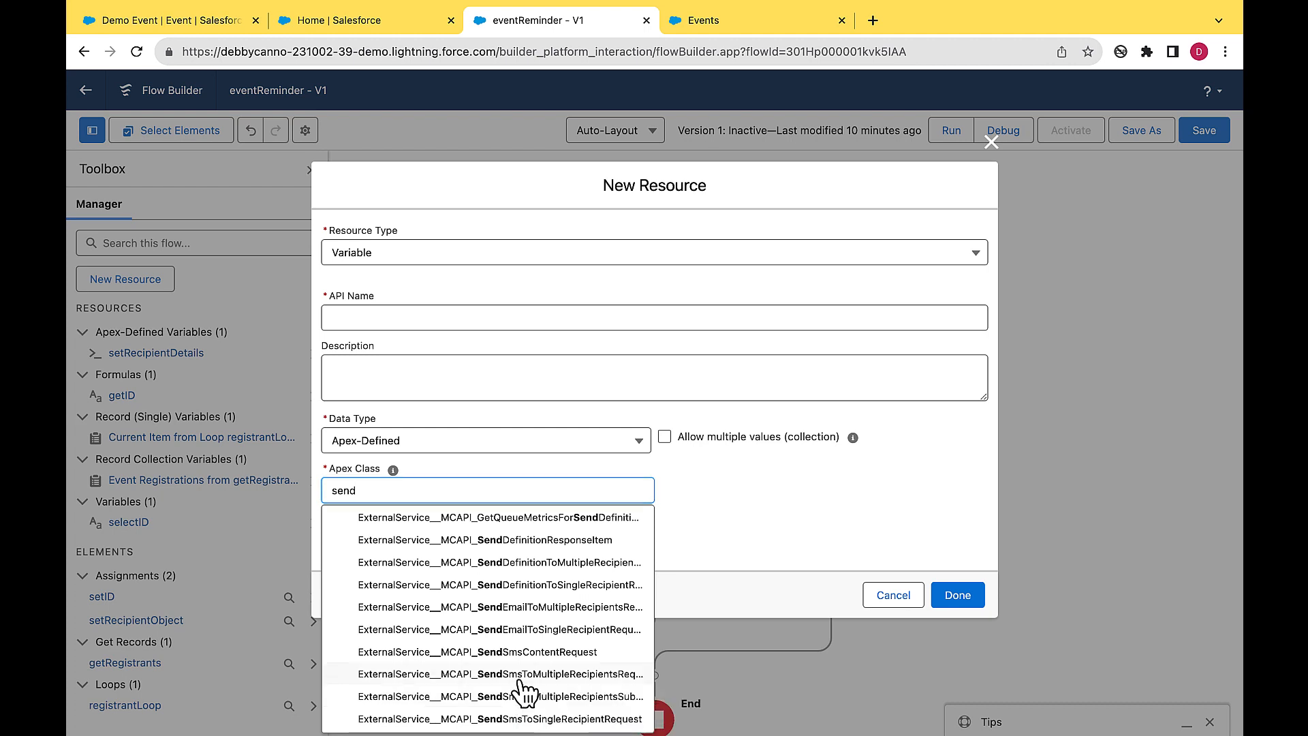
click(519, 680)
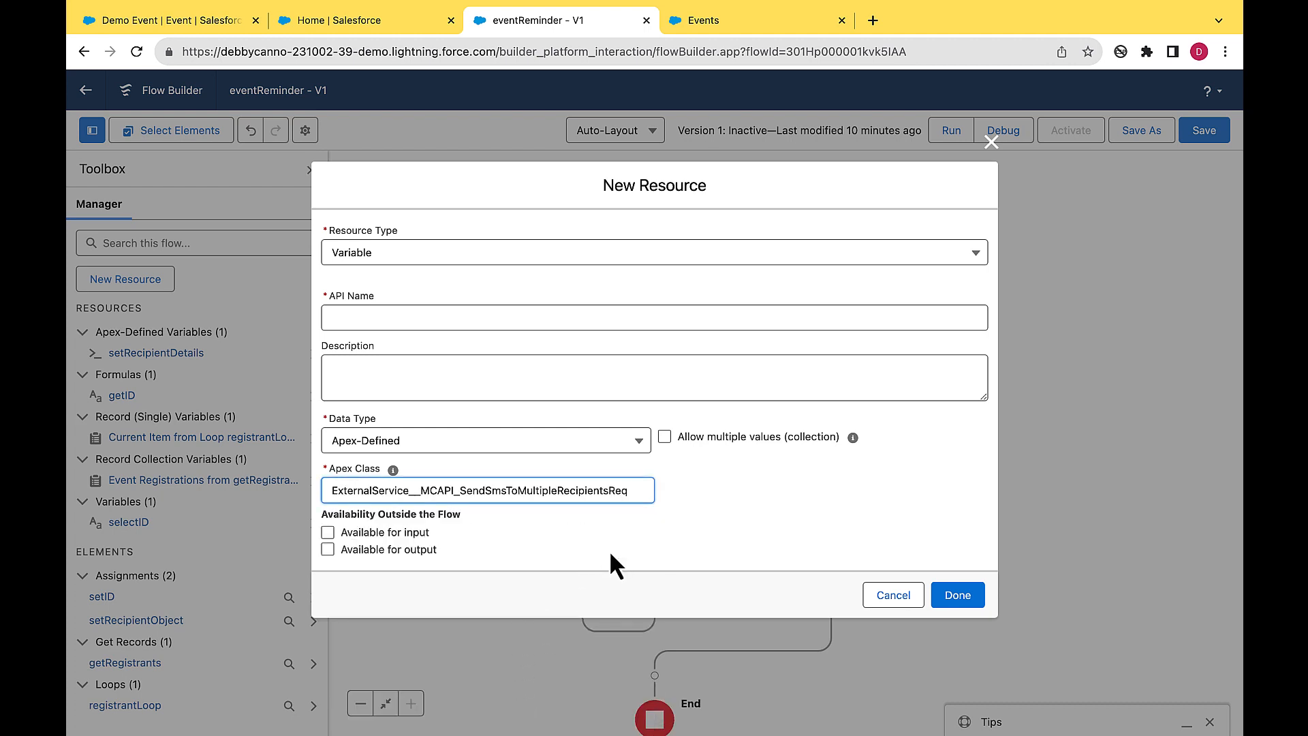
click(515, 318)
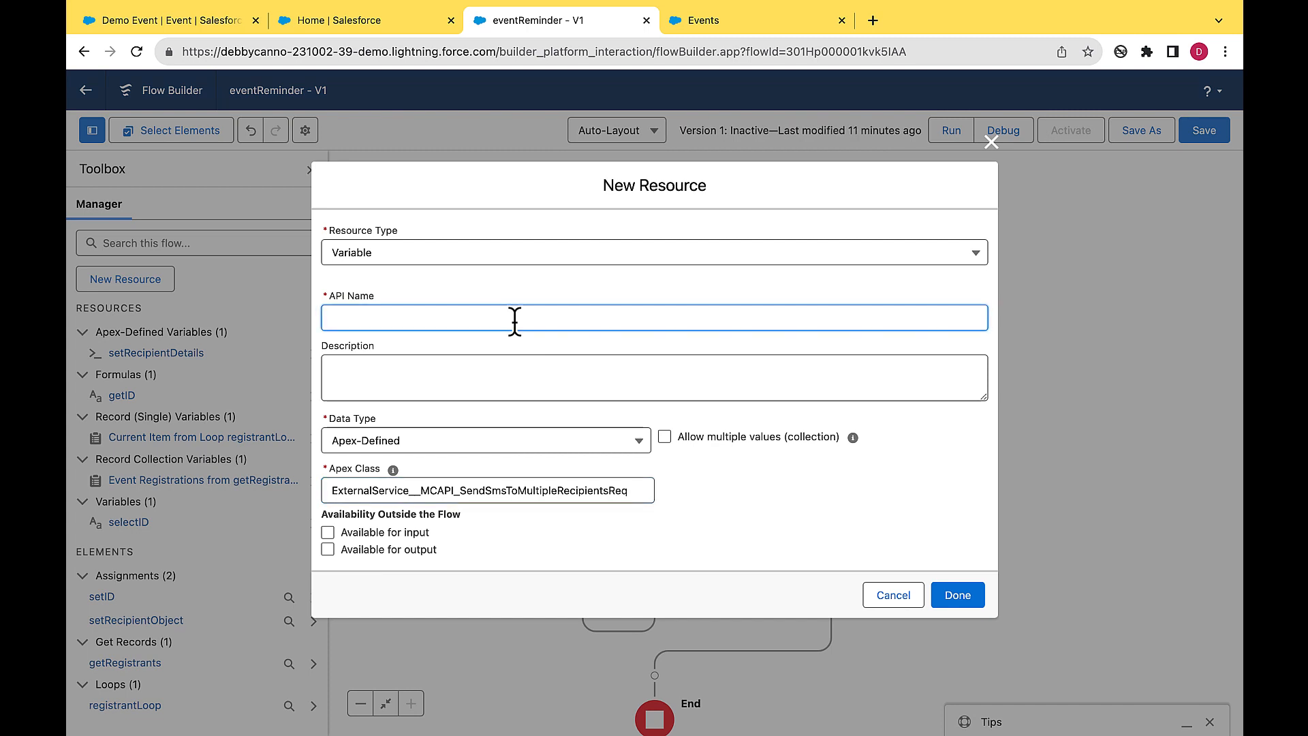
text(setBody)
click(969, 594)
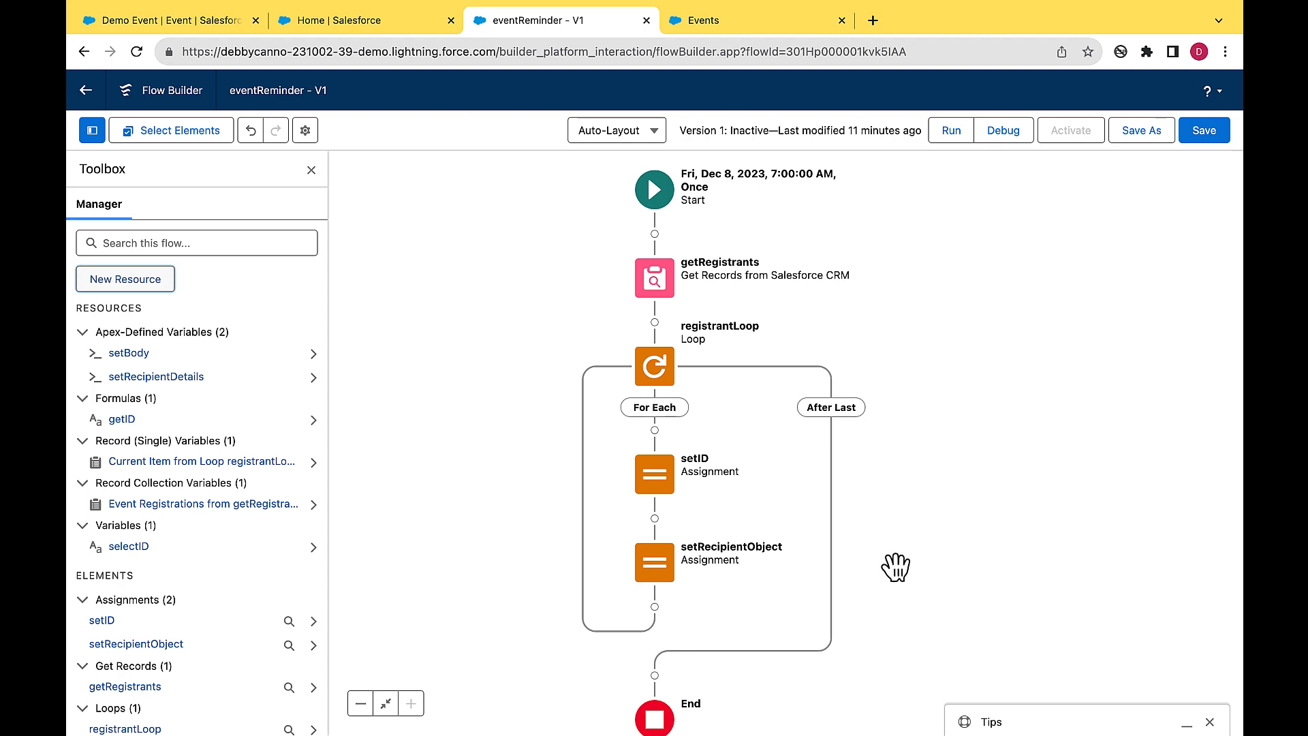
Step: Add an Assignment element after setRecipientObject inside the loop, with setBody > recipients as its variable and Add as the operator
click(655, 607)
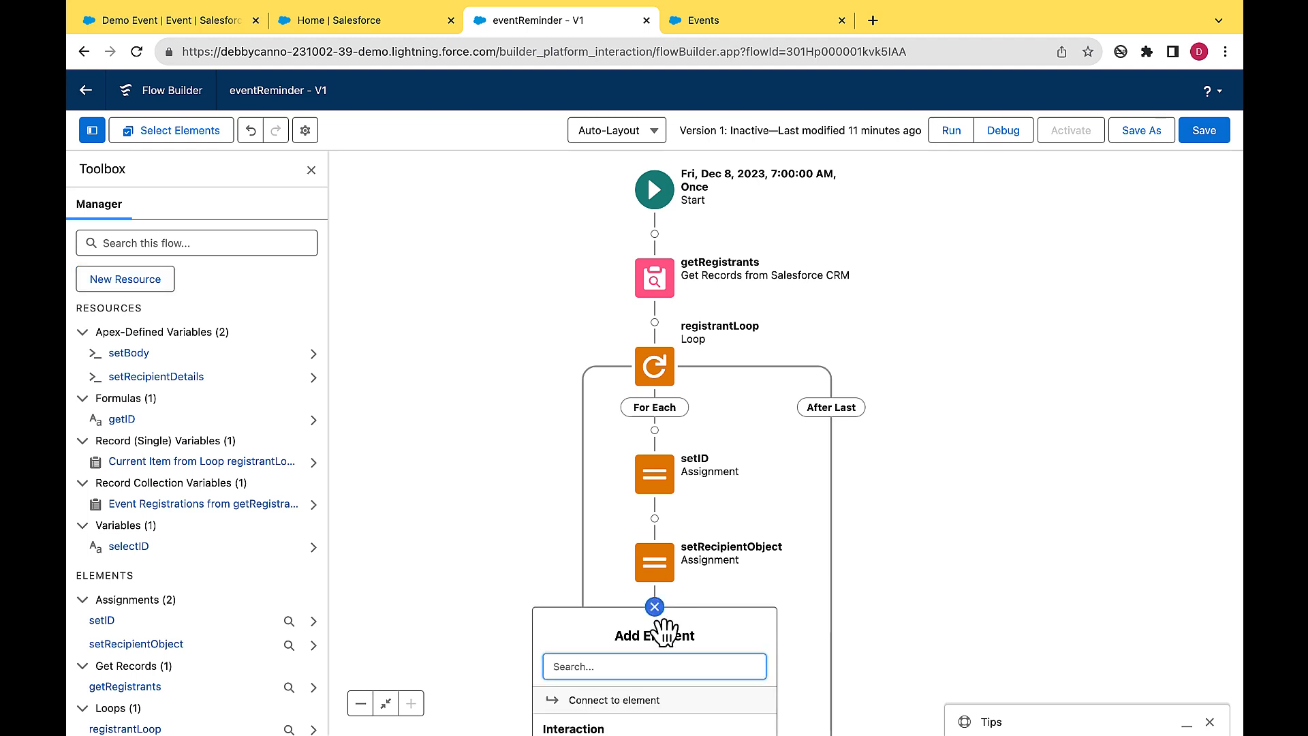
text(ass)
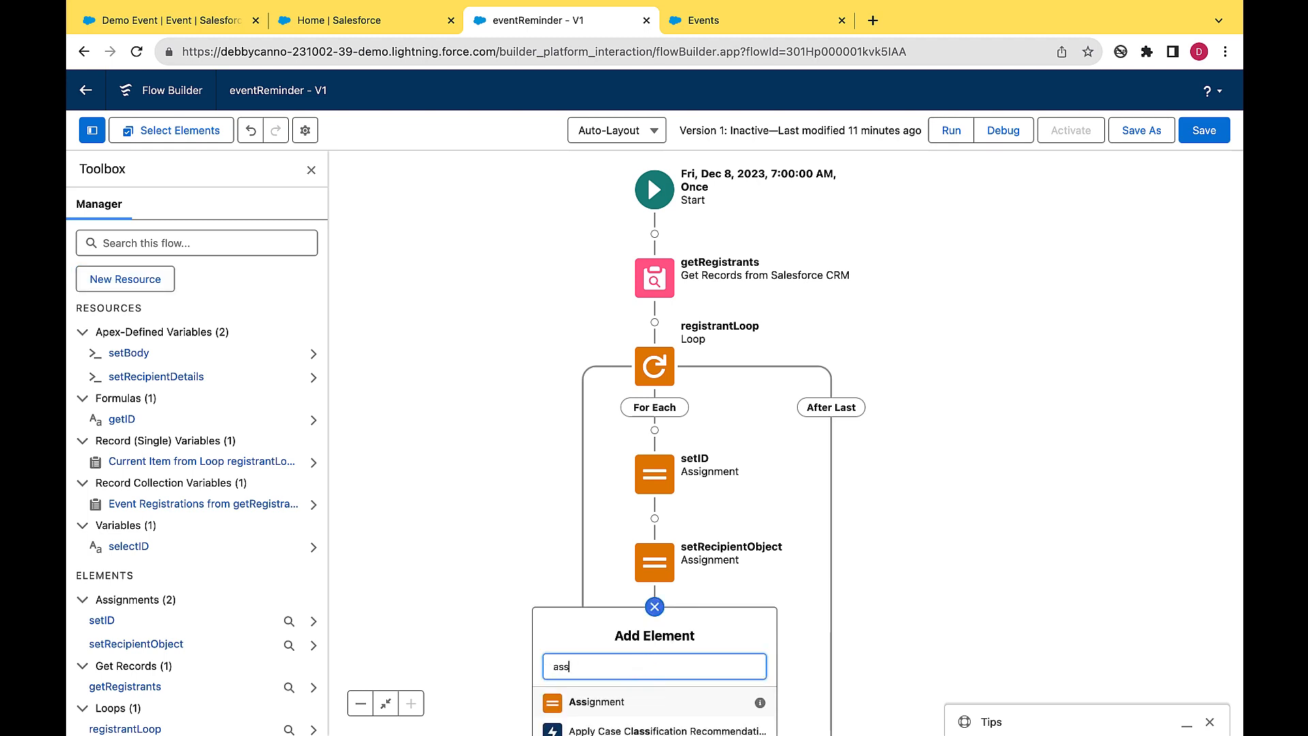
click(624, 703)
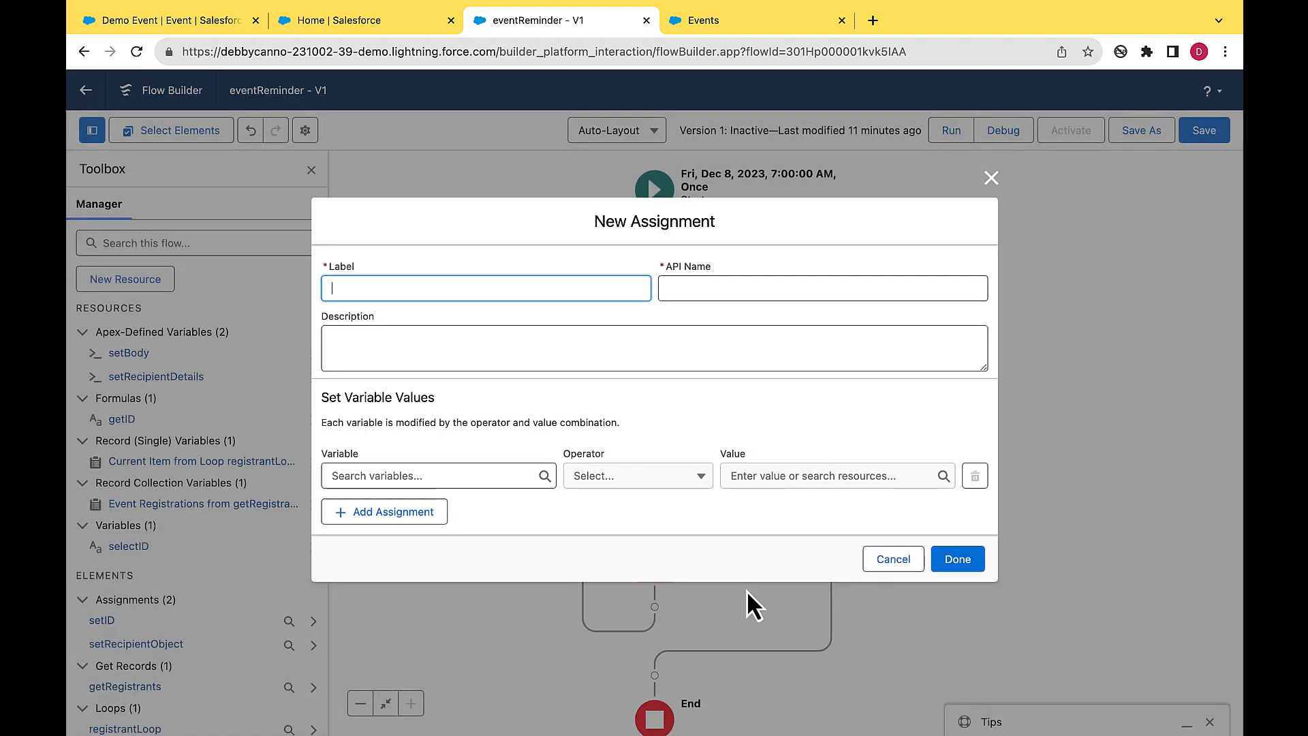
click(516, 475)
click(497, 577)
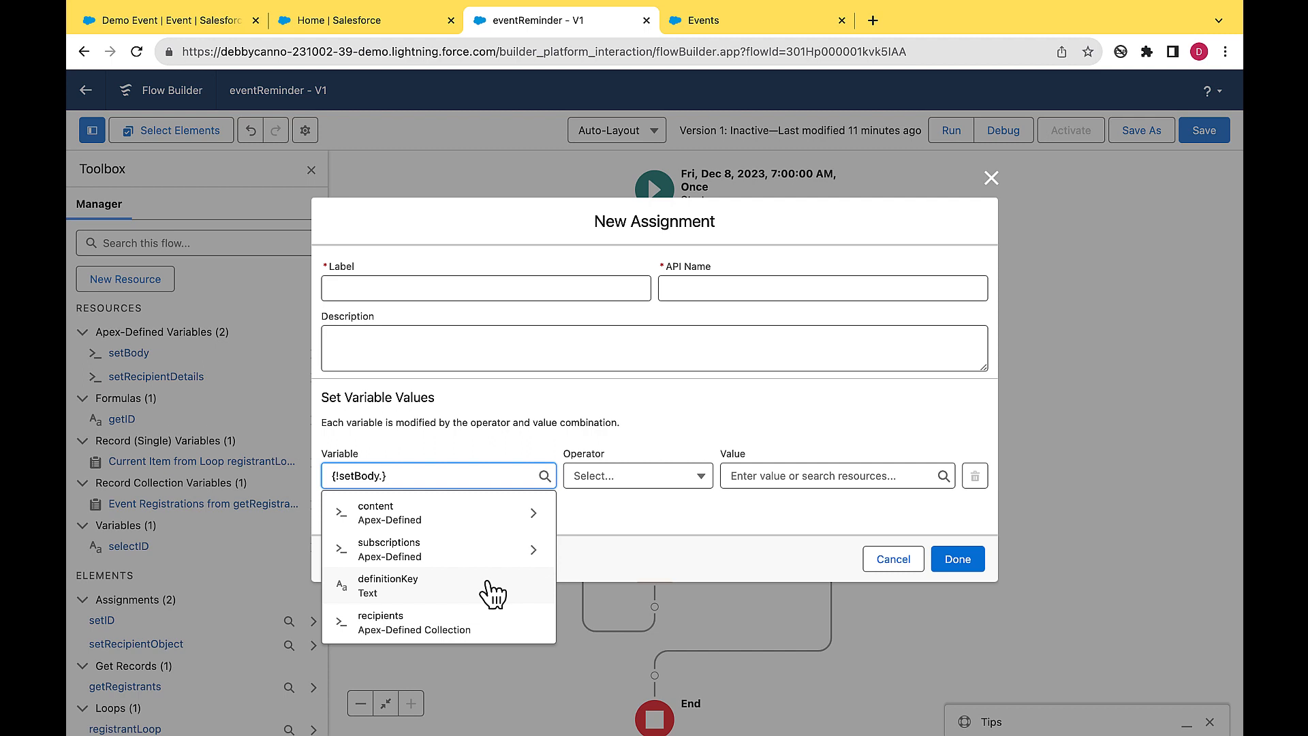
click(480, 625)
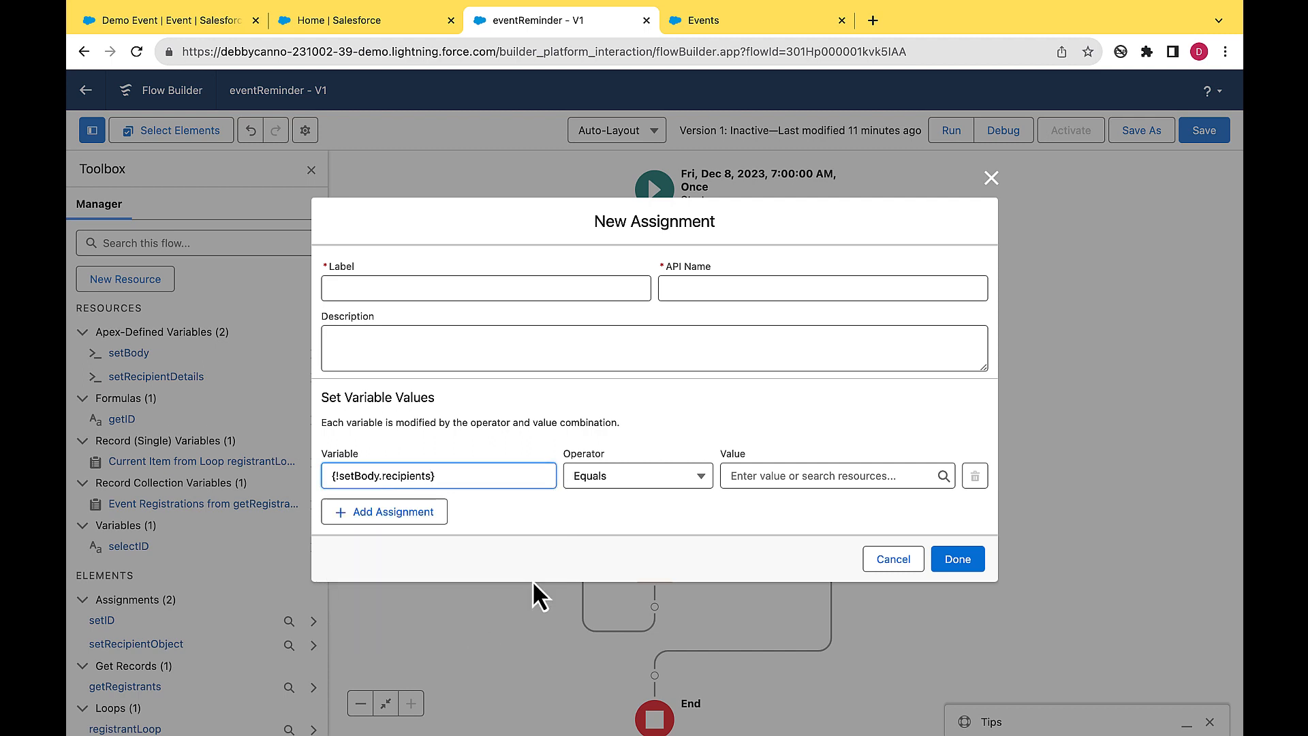
click(694, 483)
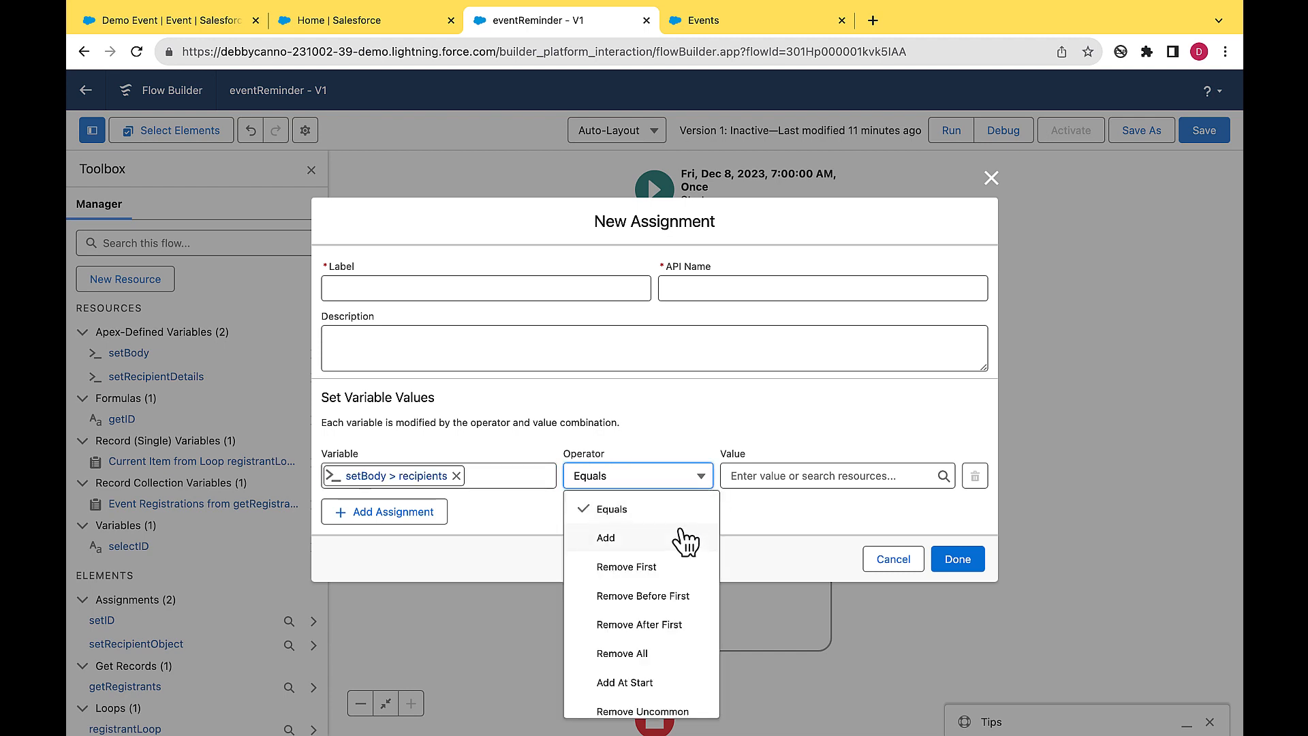
click(685, 542)
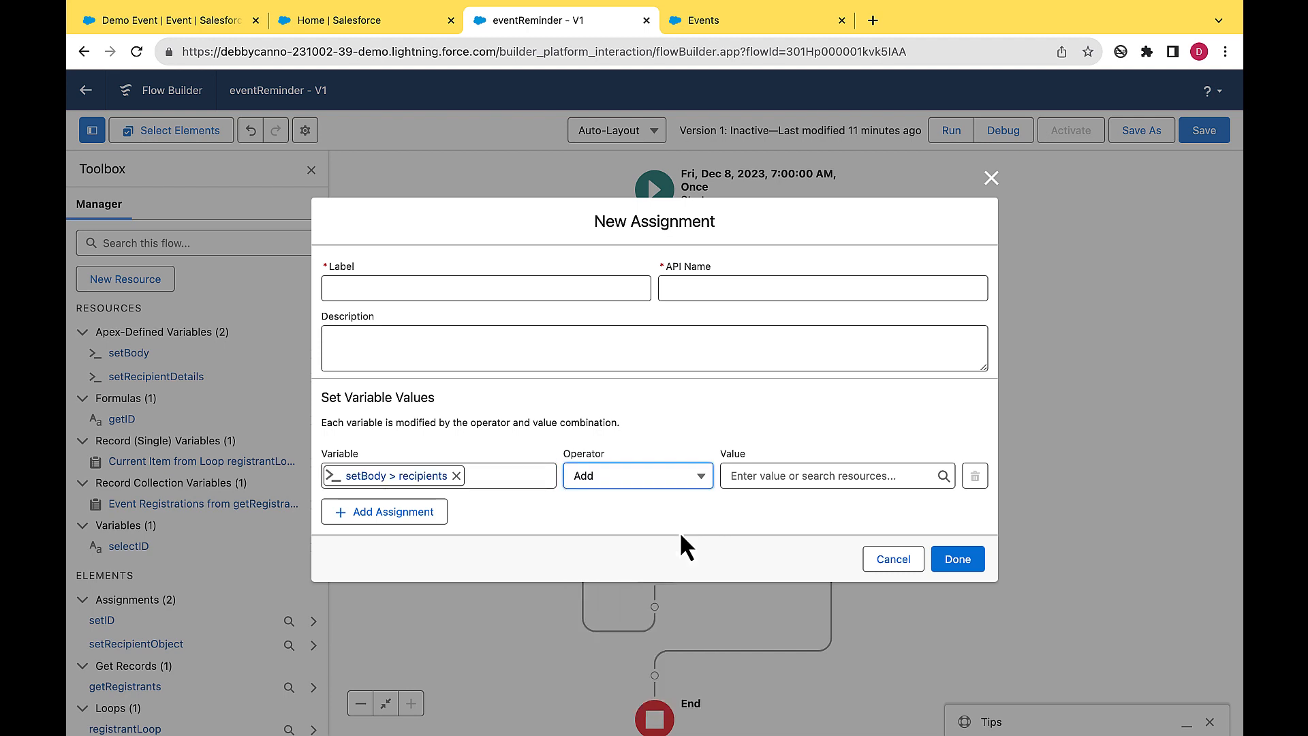
Step: Use the whole setRecipientDetails variable as the value added to setBody > recipients
click(768, 477)
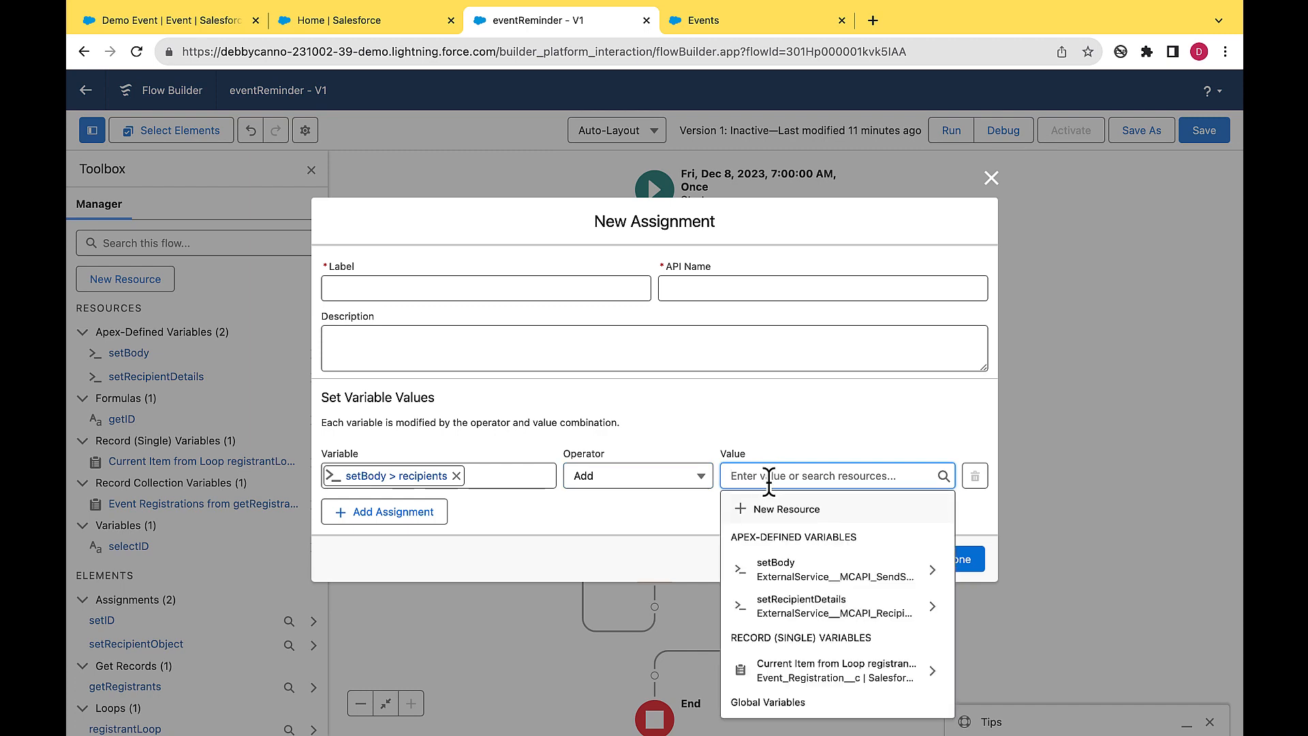
scroll(787, 522, down, 2)
scroll(790, 523, down, 4)
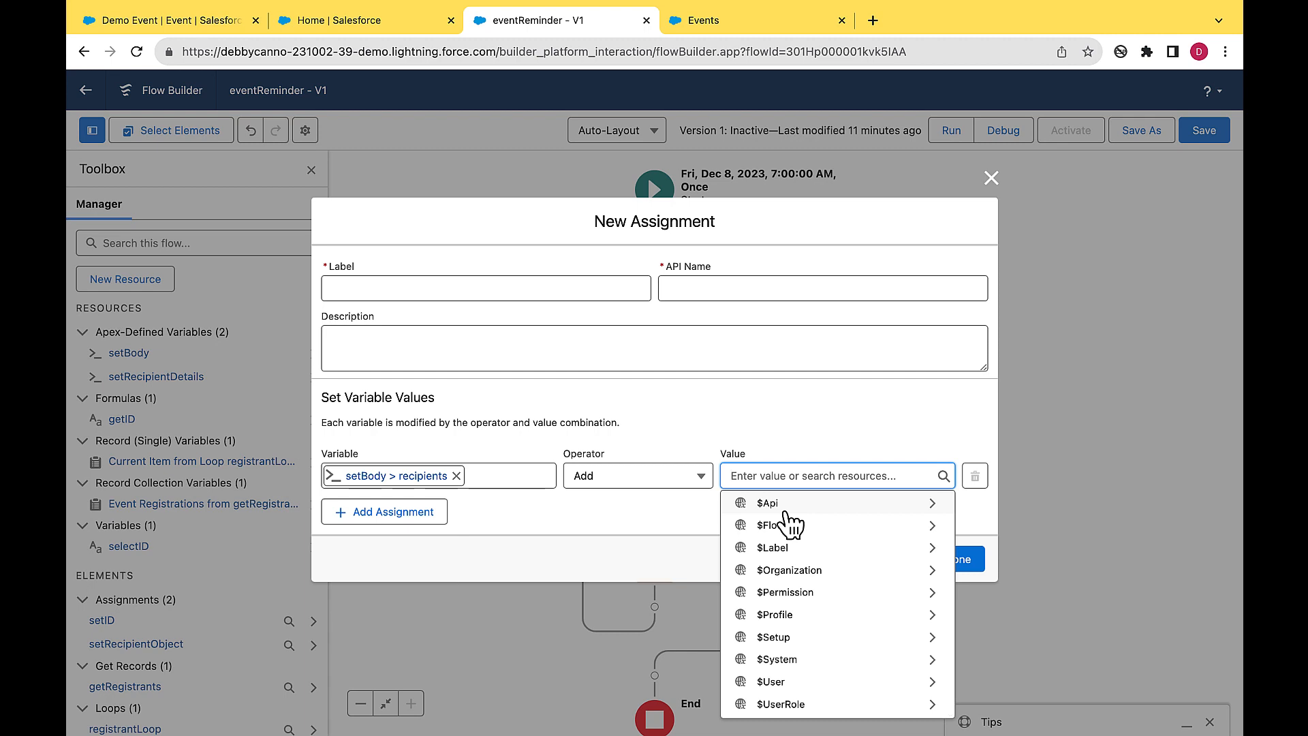
scroll(791, 523, up, 4)
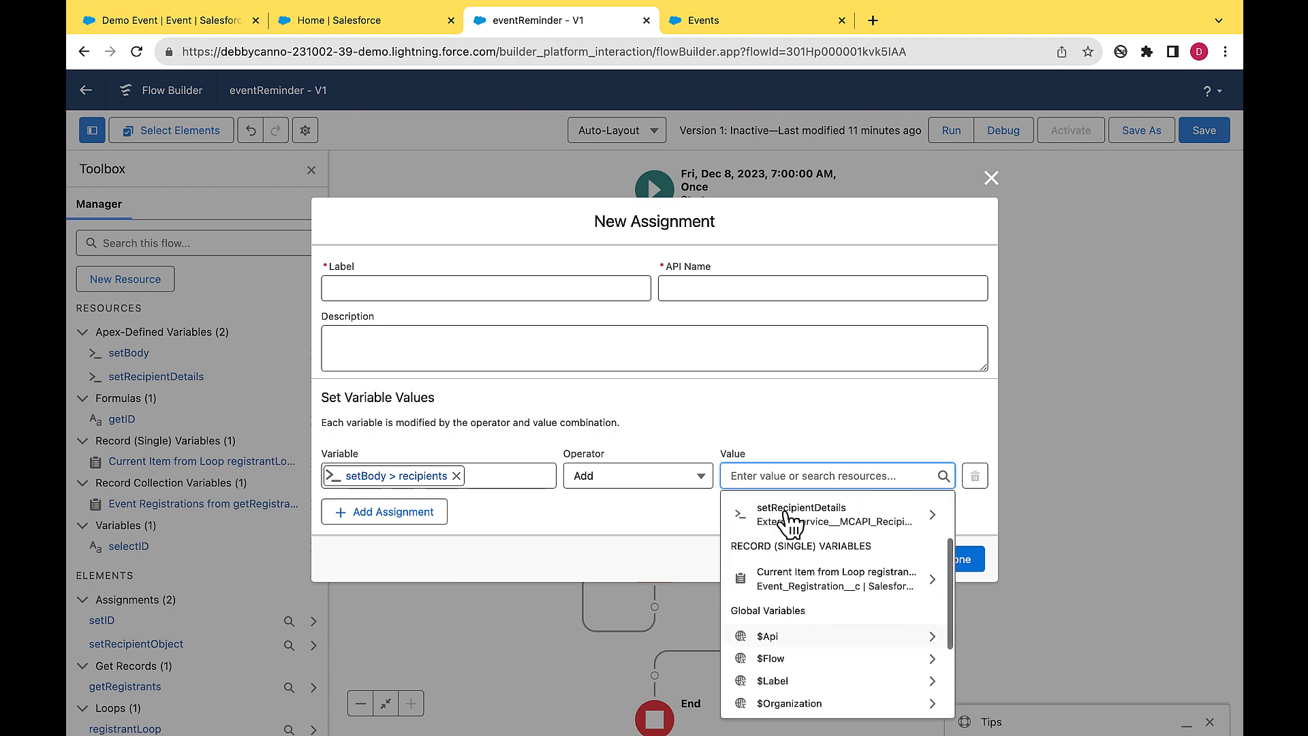
scroll(791, 522, up, 1)
click(788, 537)
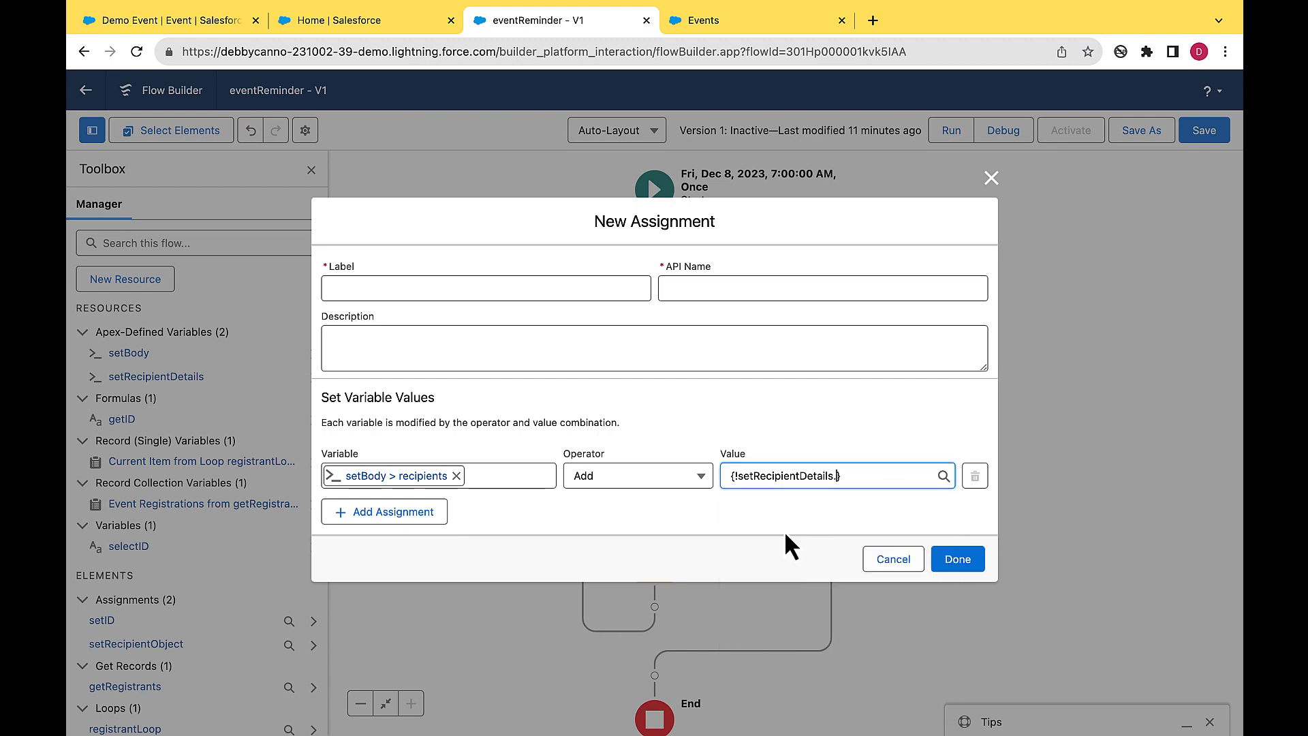
key(BackSpace)
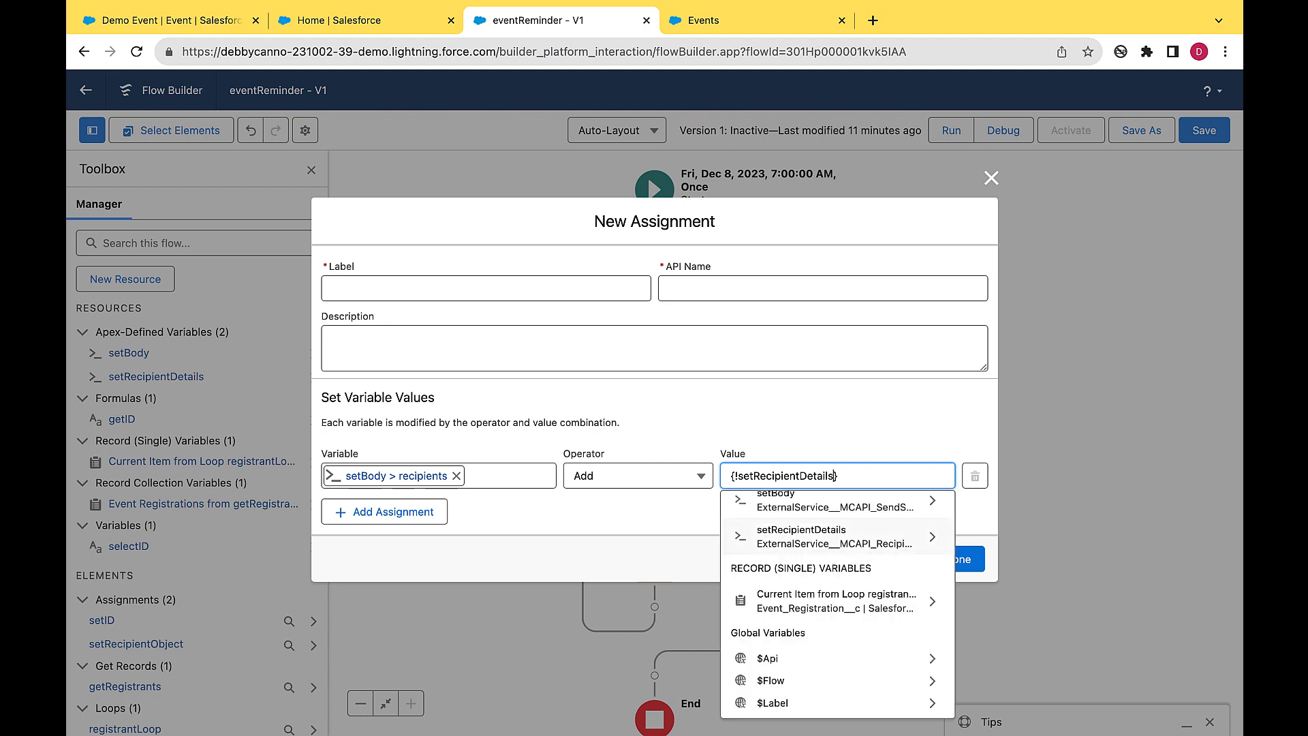
click(802, 537)
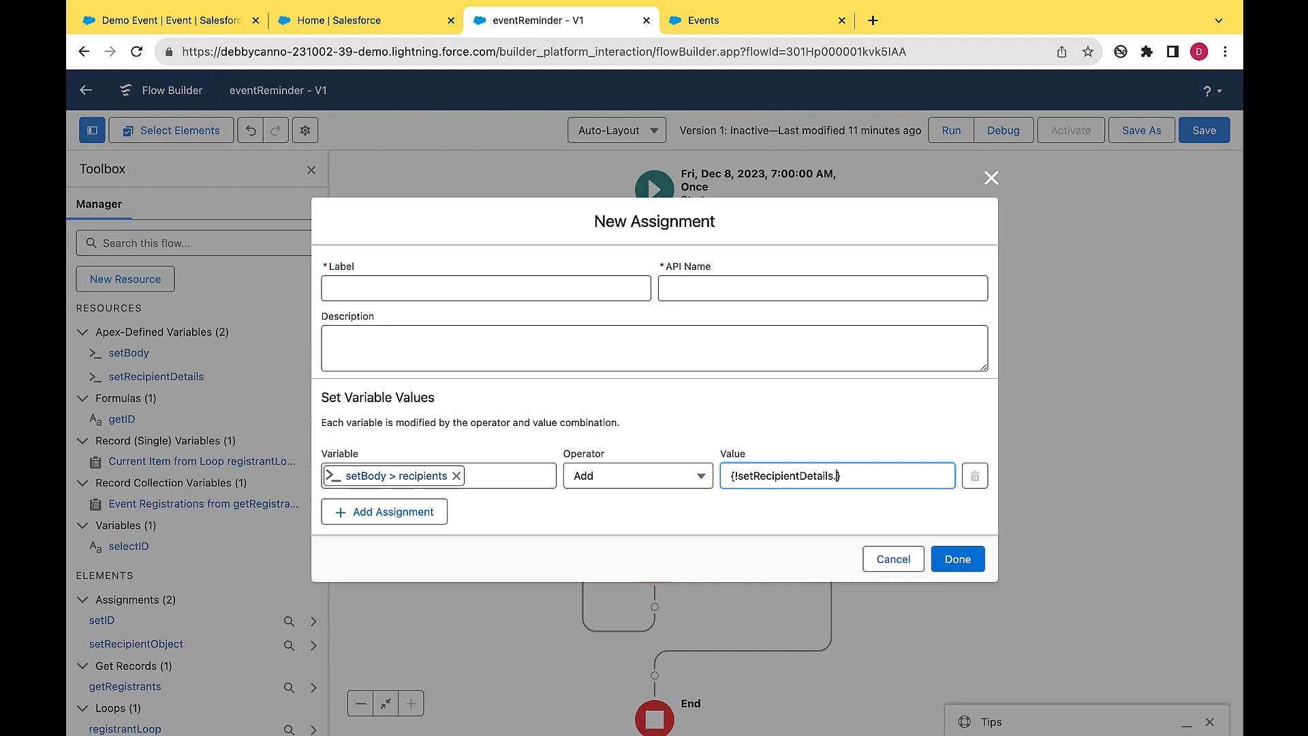
click(687, 519)
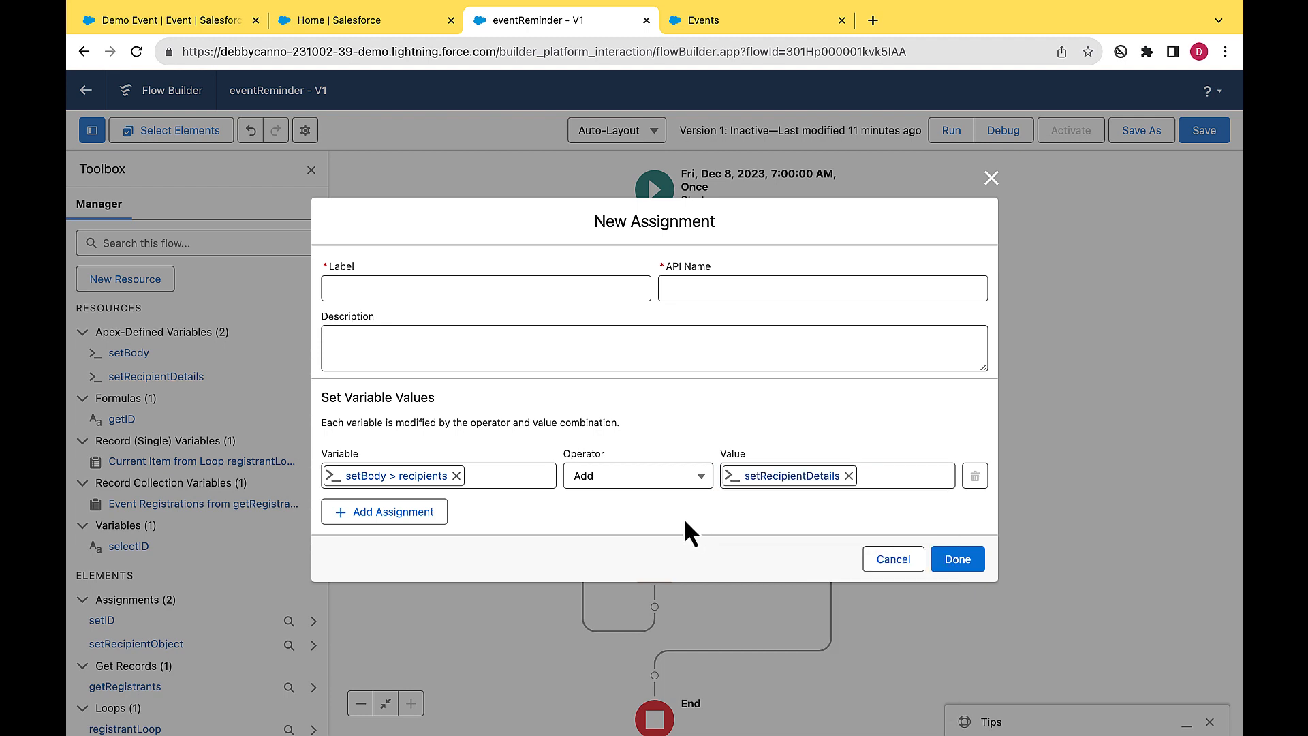
Step: Set the assignment's label and API name to setRecipientBody and finish the element
click(490, 289)
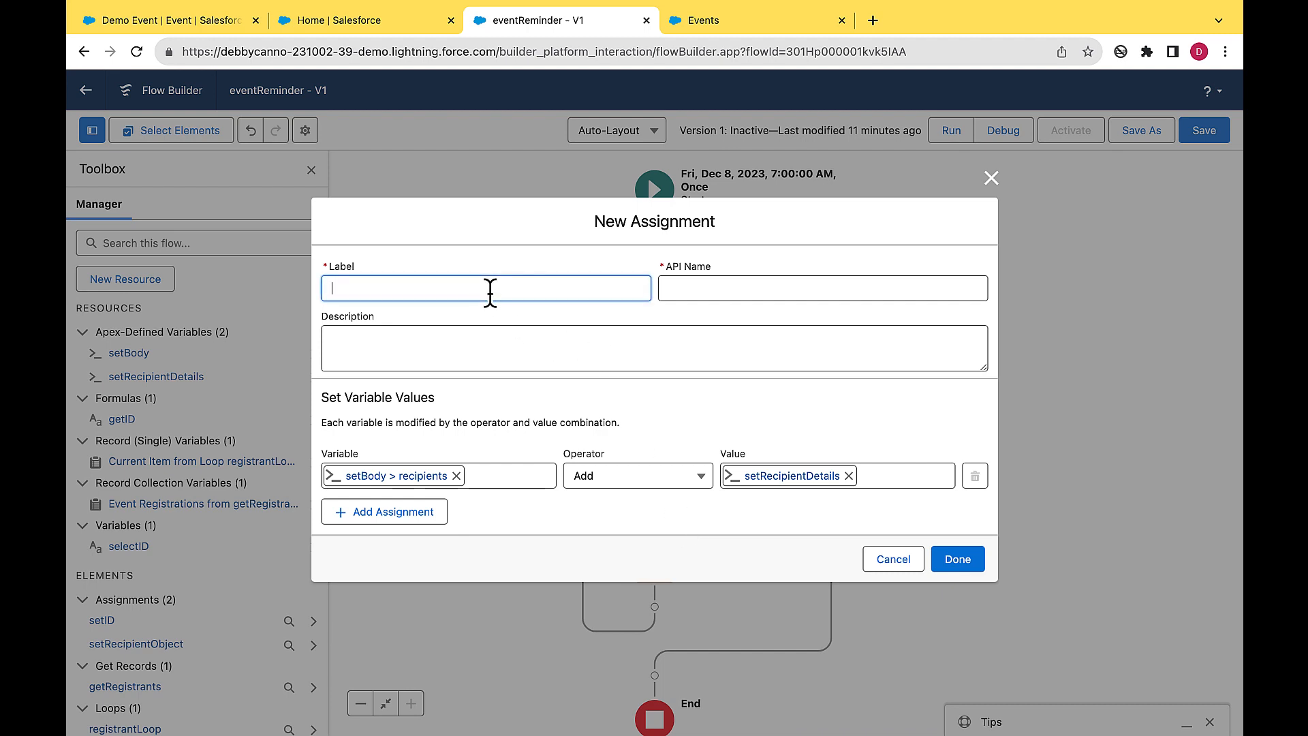
text(setR)
text(ecipientBody)
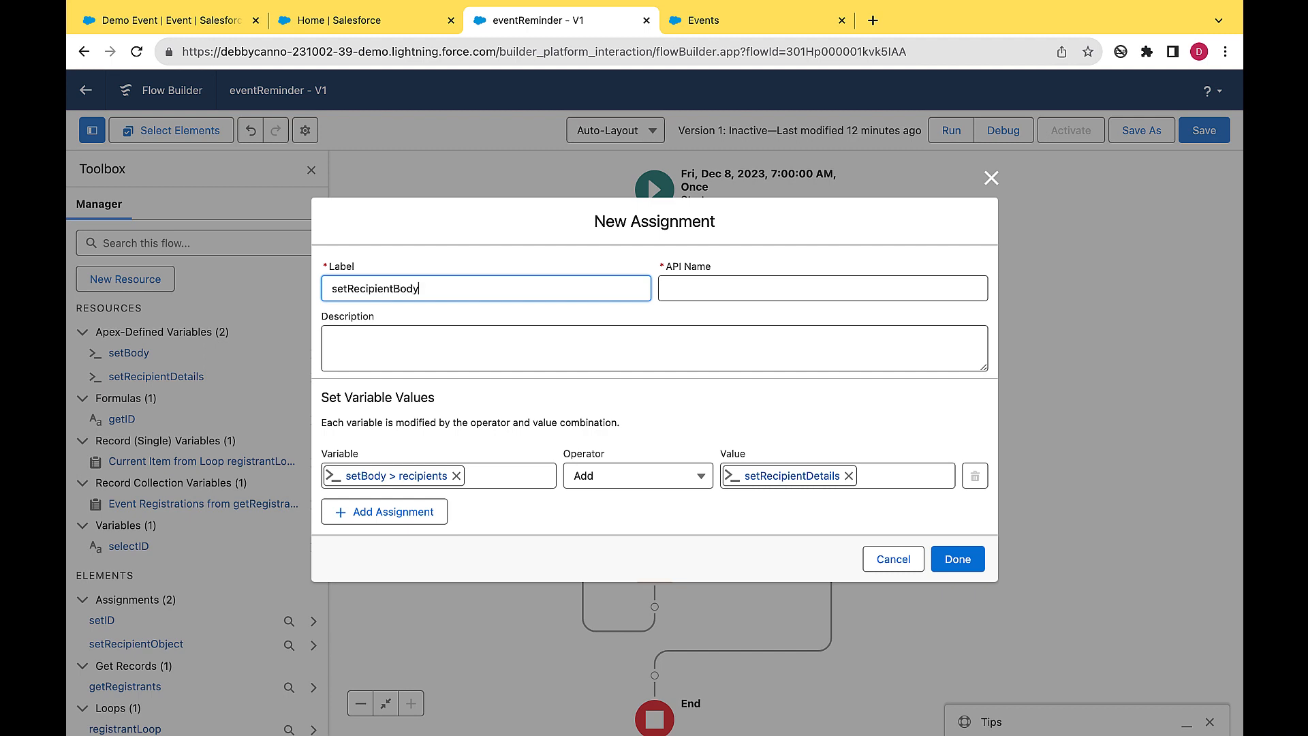
click(619, 349)
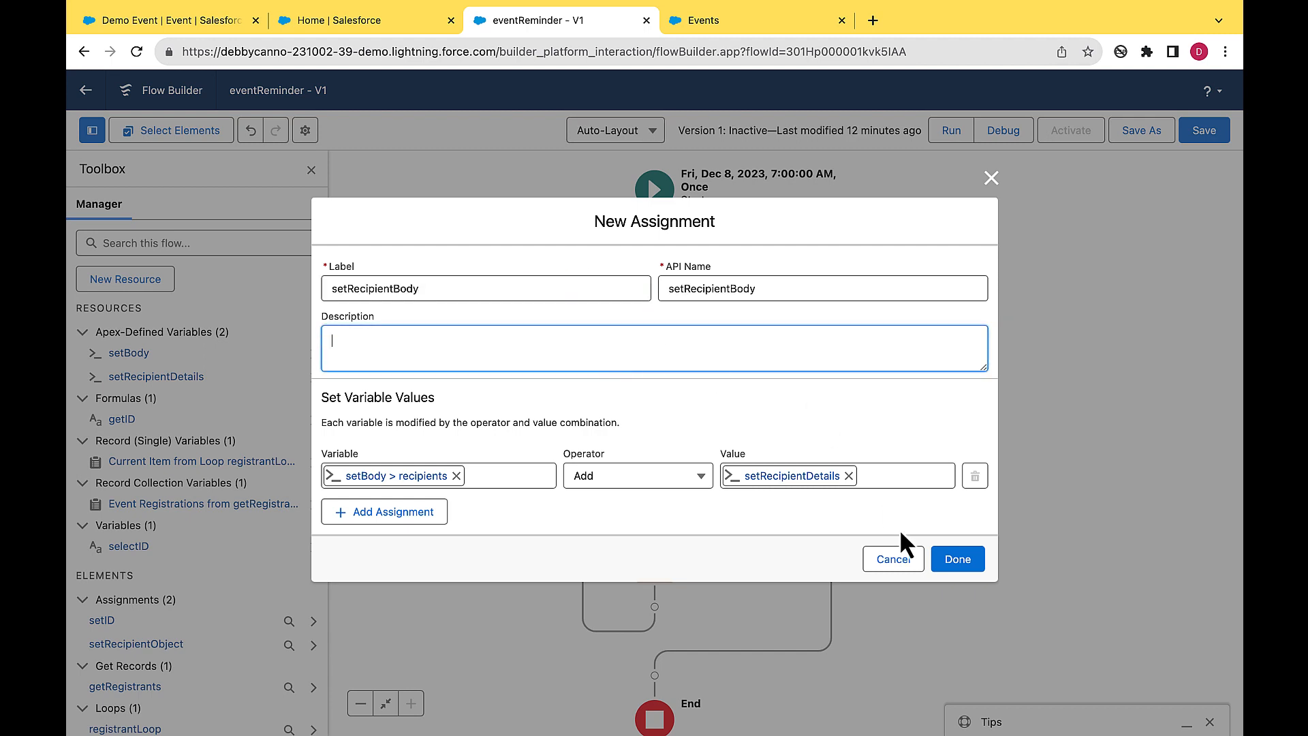
click(960, 567)
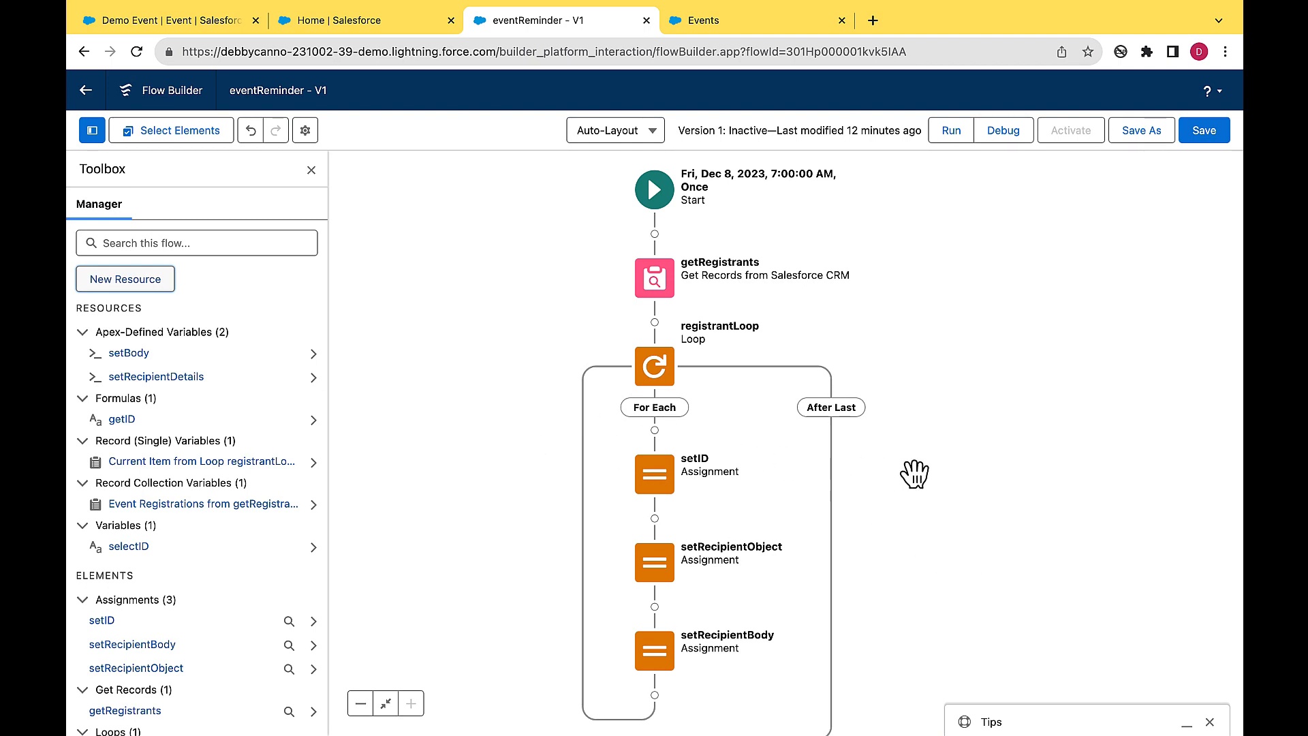
Step: Add an Assignment element after the loop's After Last path and label it setUpMessageBody
scroll(942, 483, down, 5)
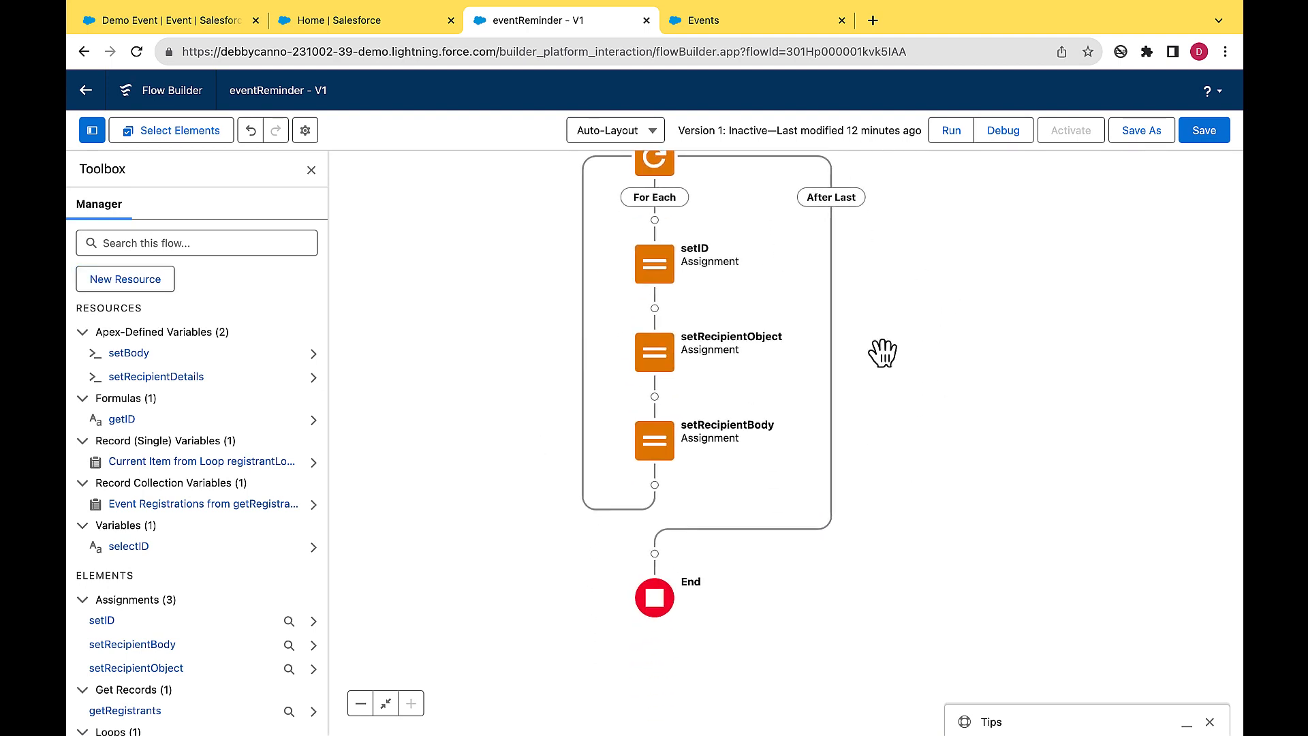
click(655, 553)
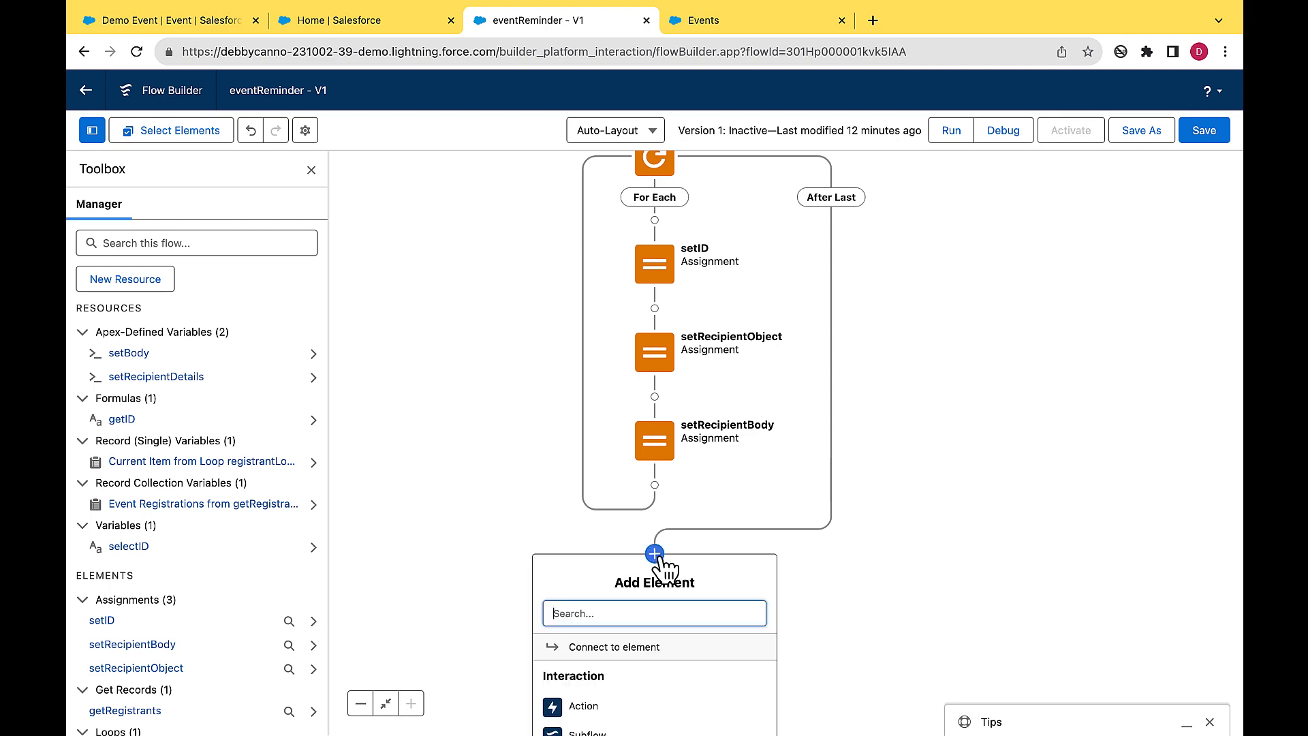
text(ass)
click(581, 651)
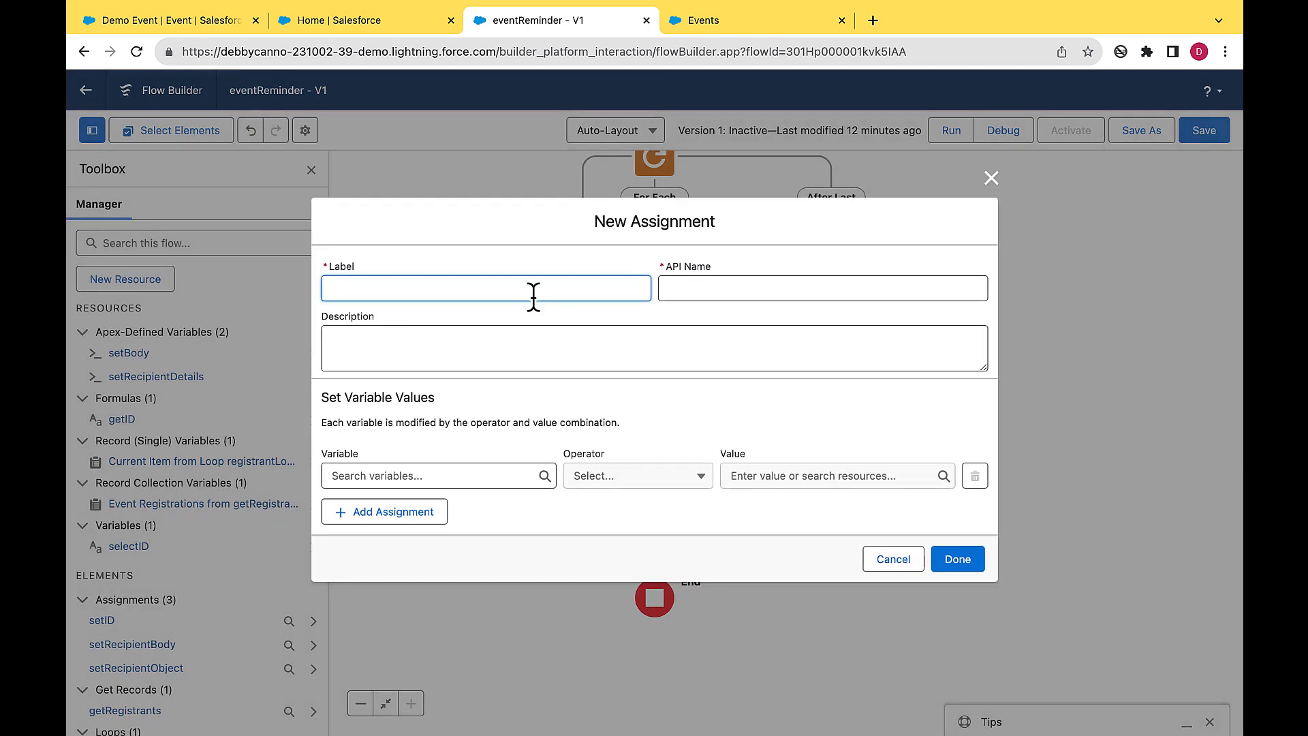
text(setUpMessageBody)
Step: Assign the text "This is a reminder to attend" to setBody > content > message with the Equals operator
click(500, 477)
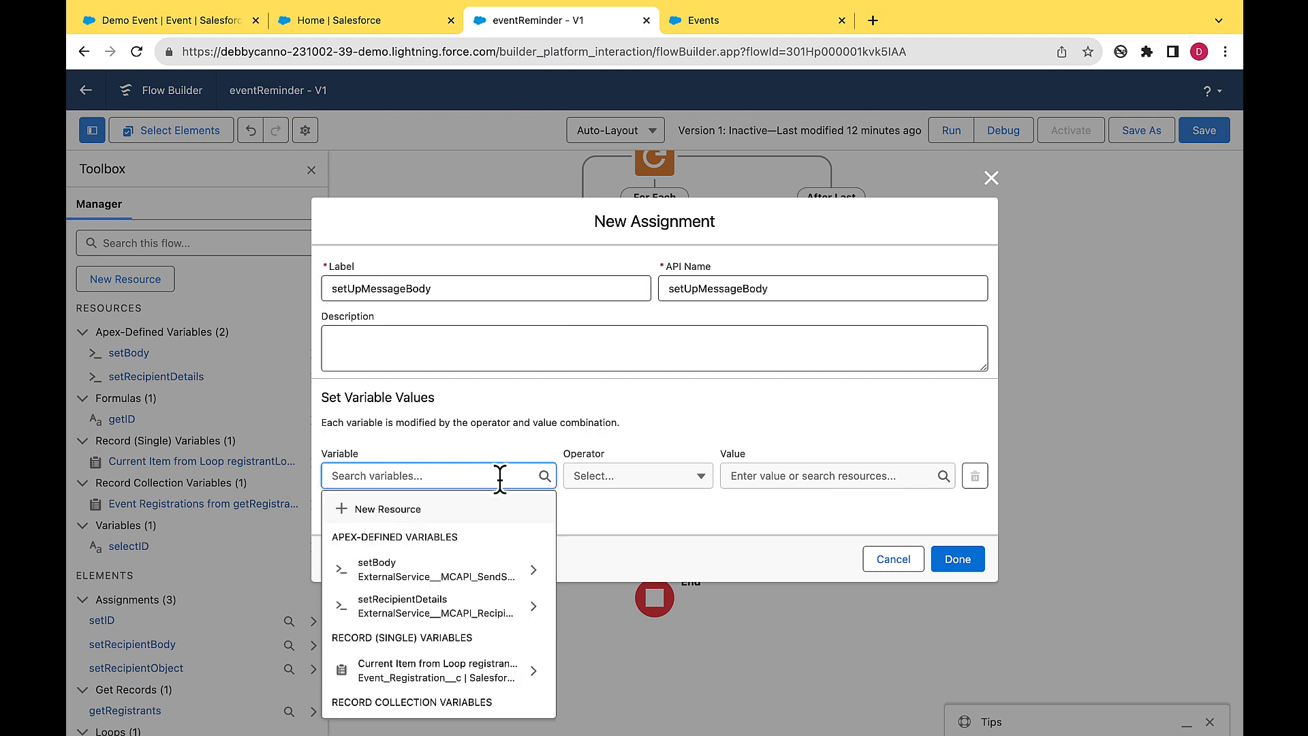
click(469, 576)
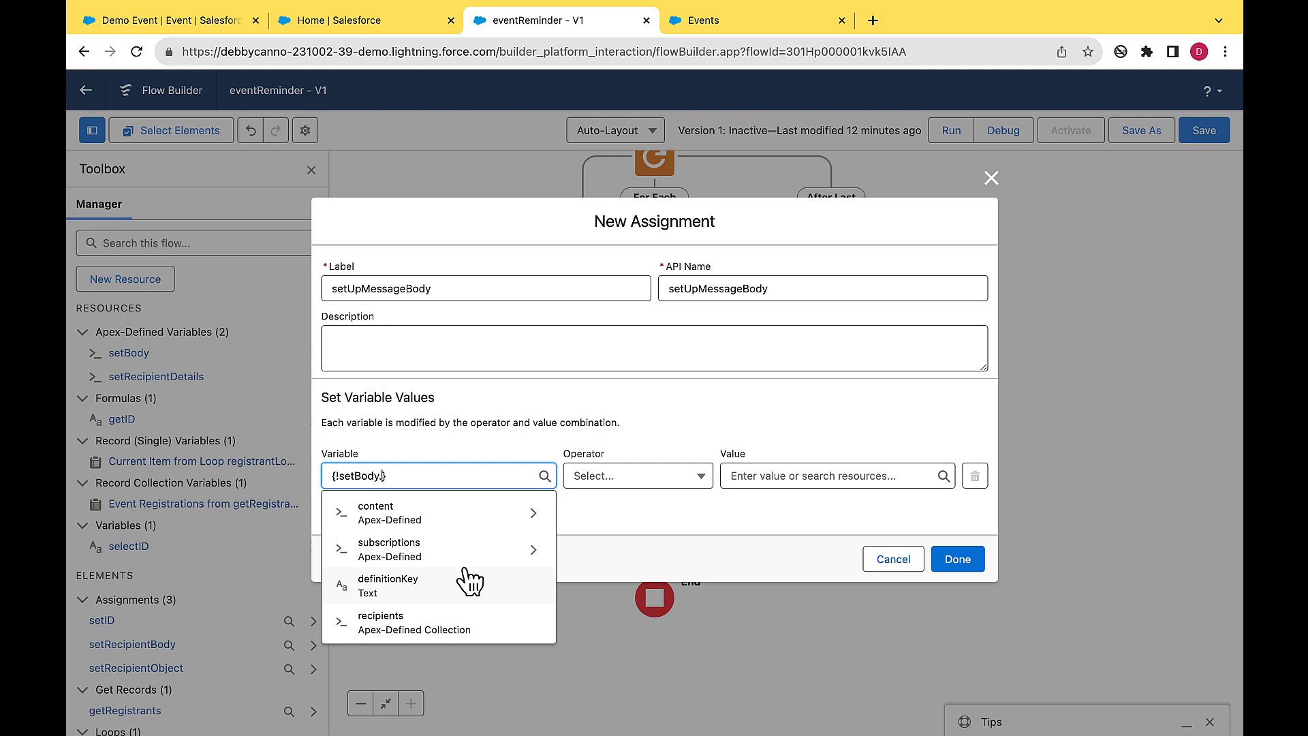
click(458, 516)
click(457, 516)
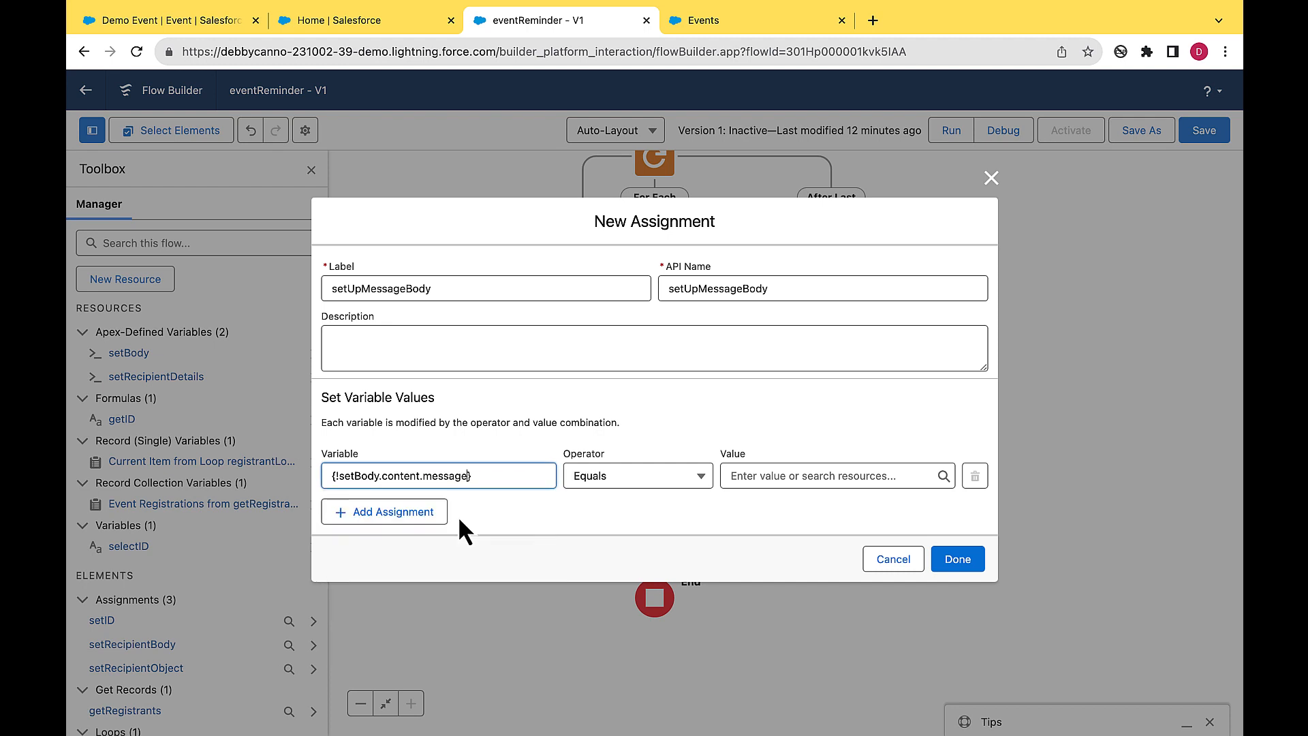
click(743, 475)
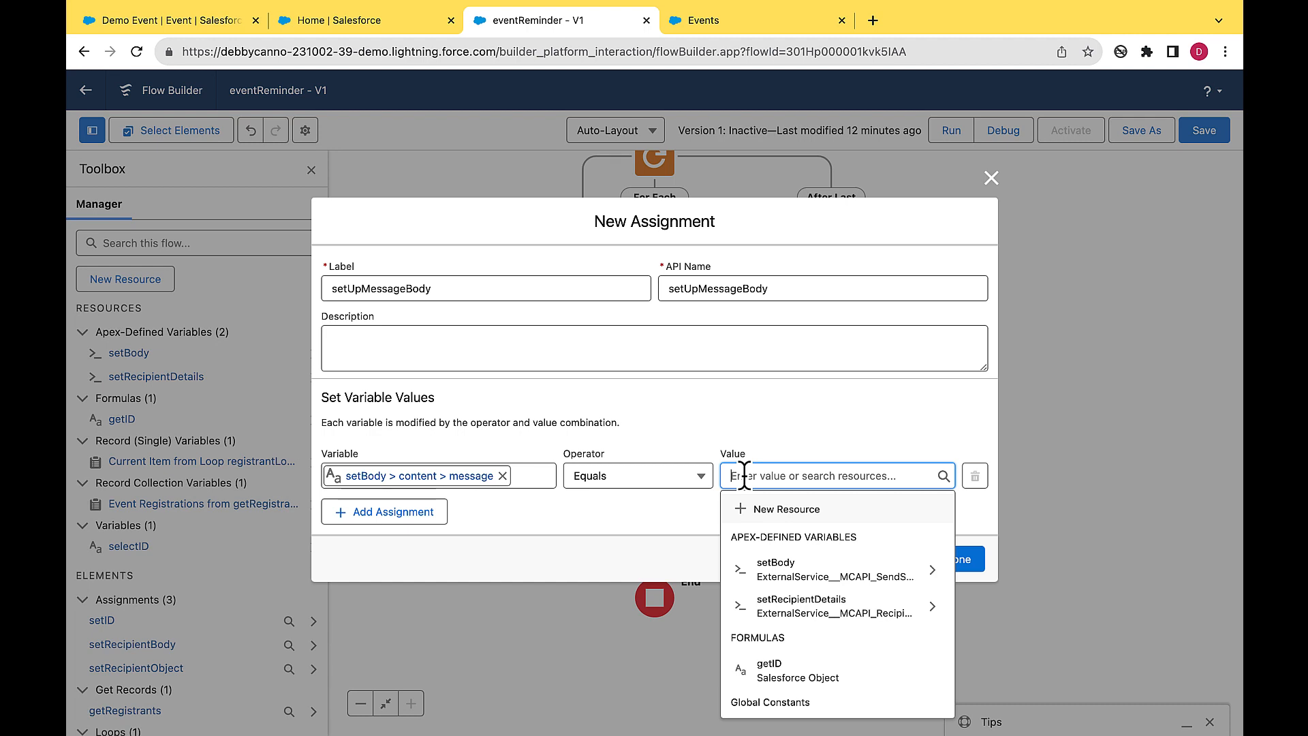
text(Thi)
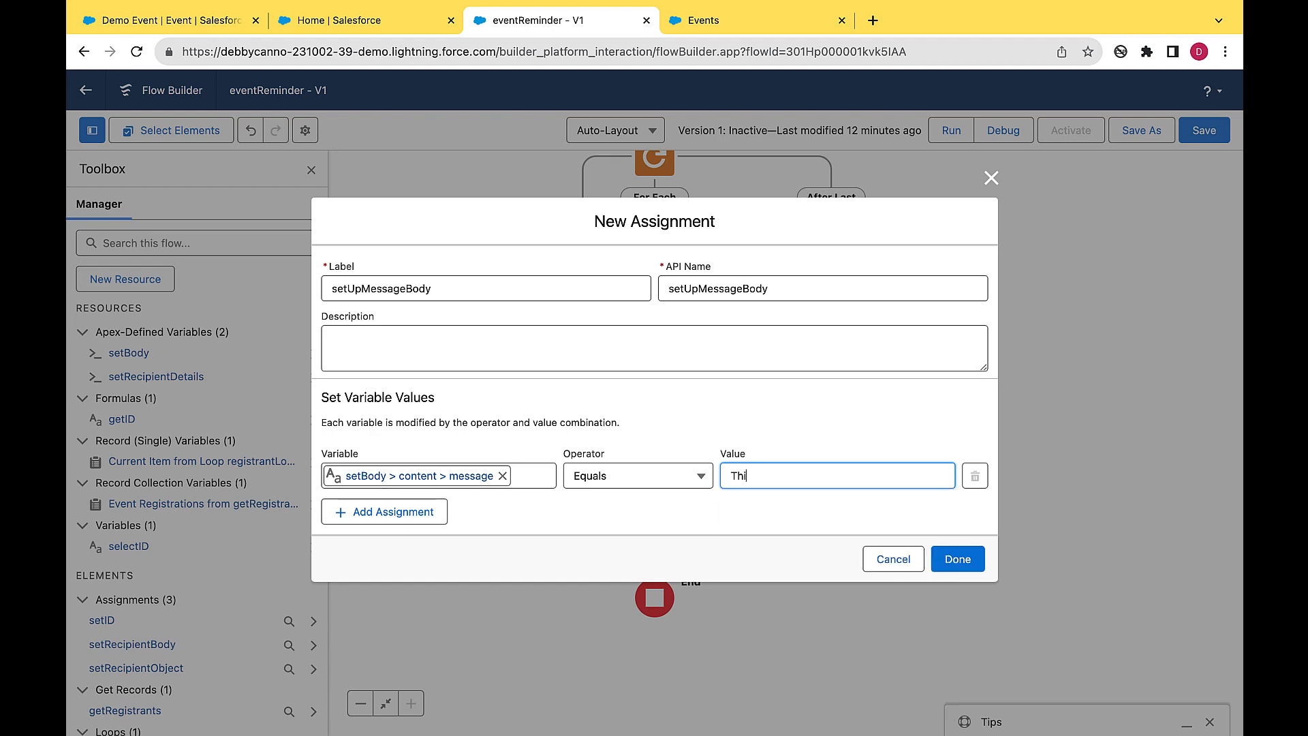
text(s is a reminder to attend)
click(674, 500)
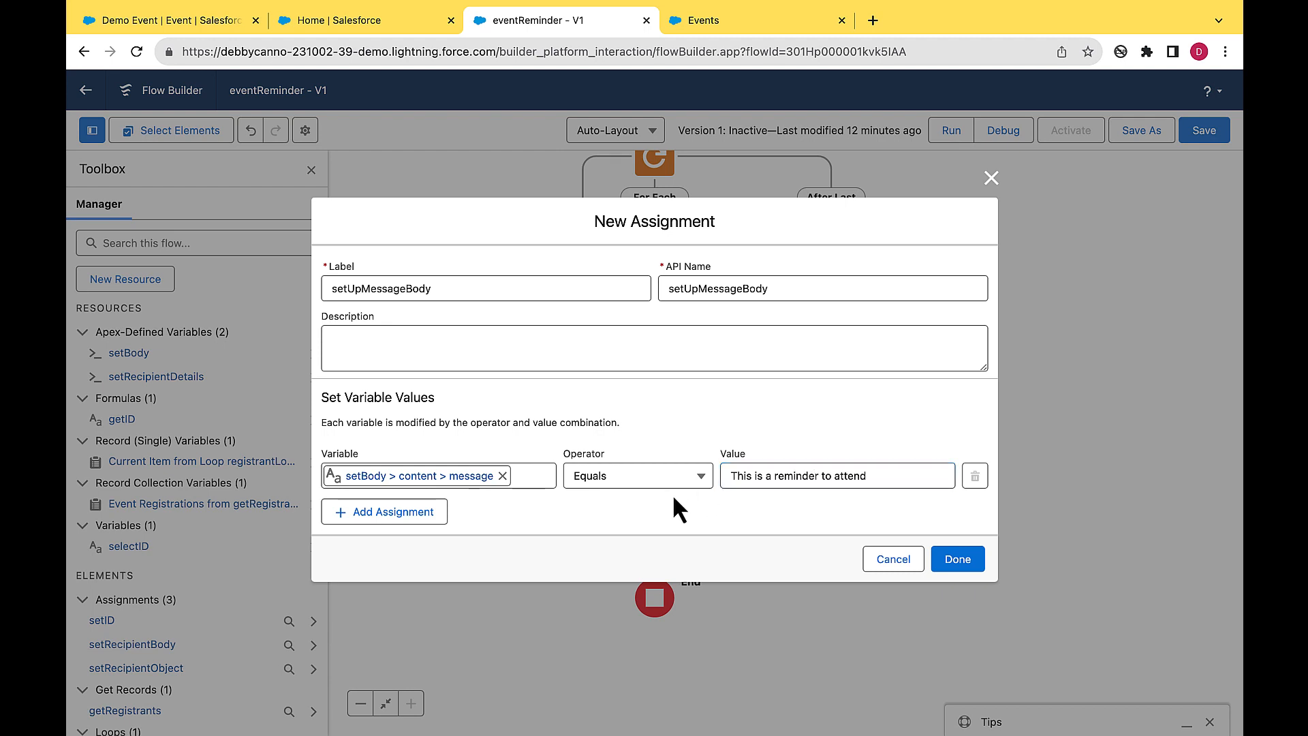
Step: Add a second assignment row setting setBody > definitionKey equal to deb-demo and finish the setUpMessageBody element
click(436, 515)
click(433, 504)
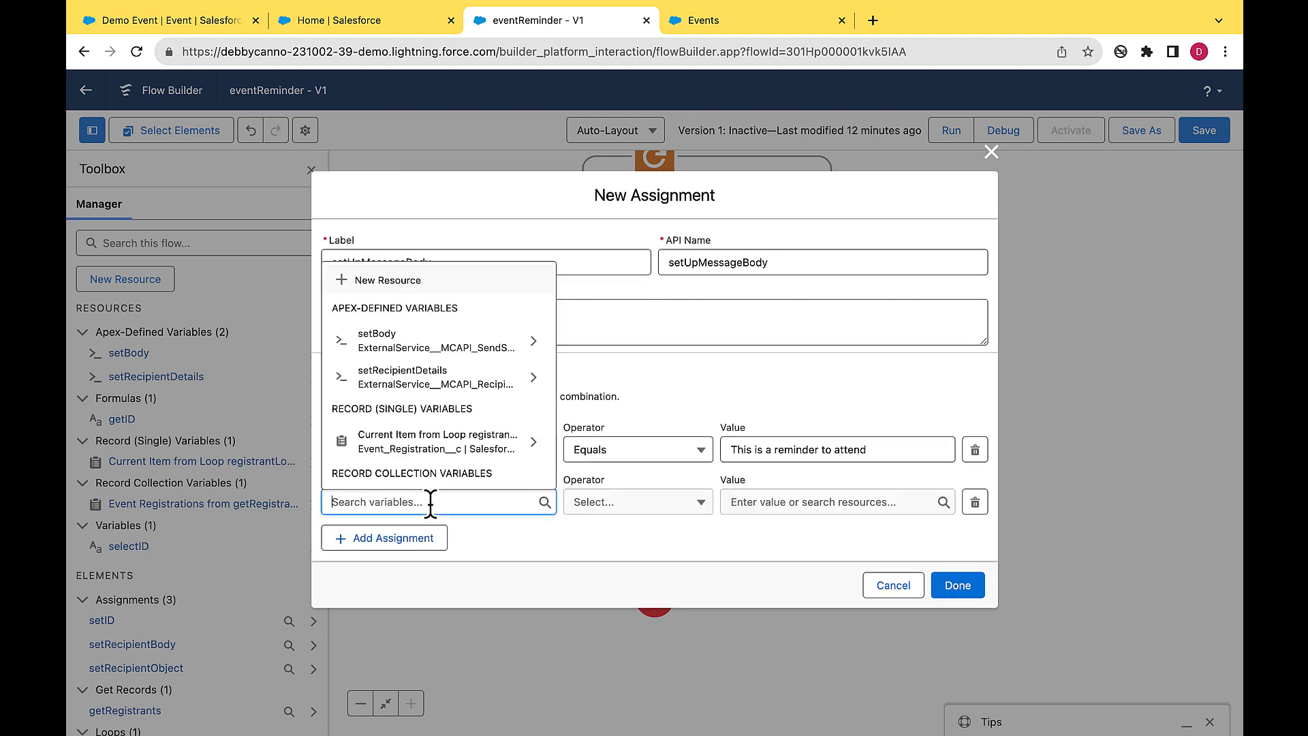
click(430, 340)
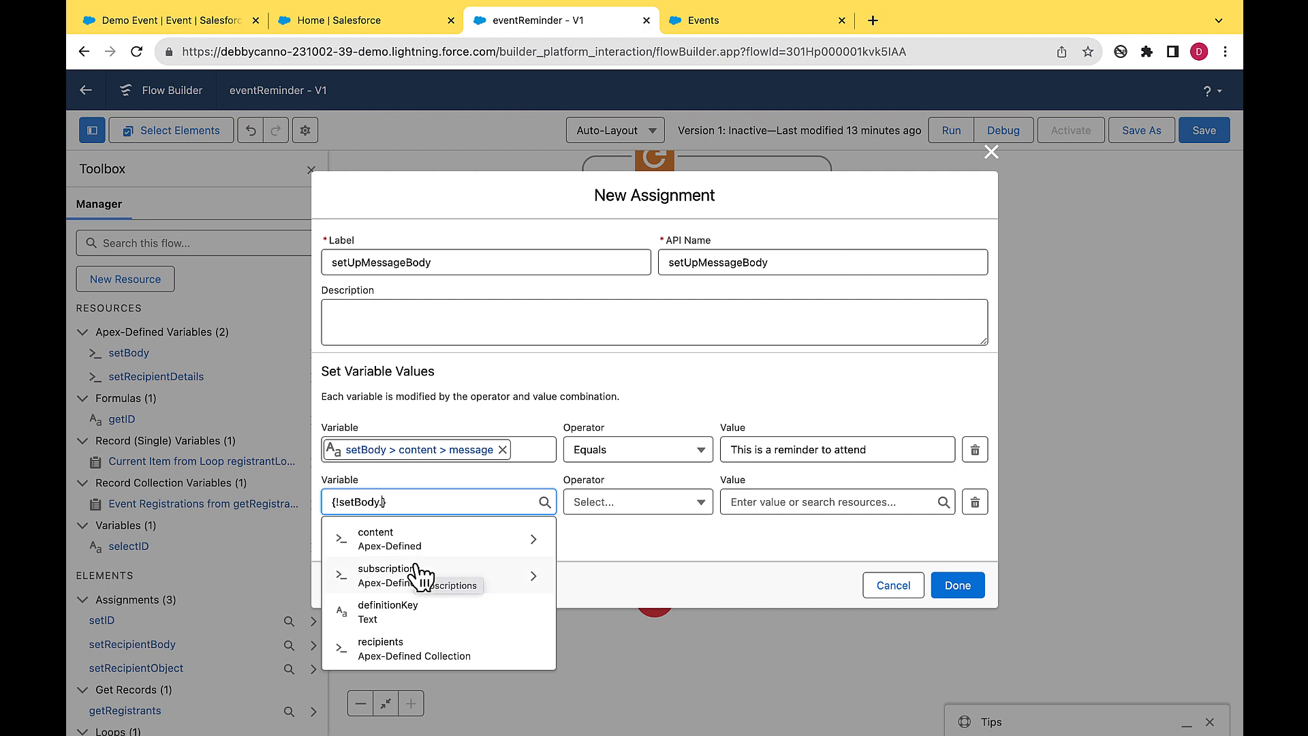
click(403, 616)
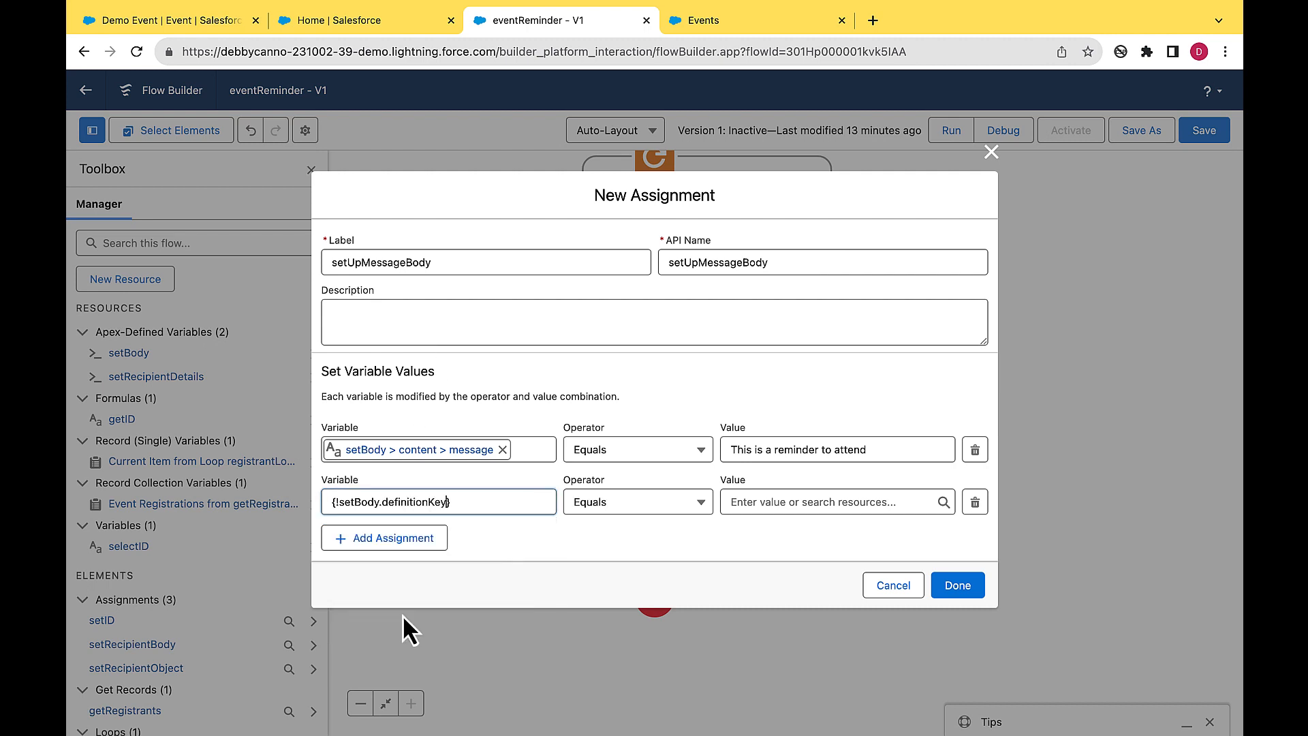
click(758, 504)
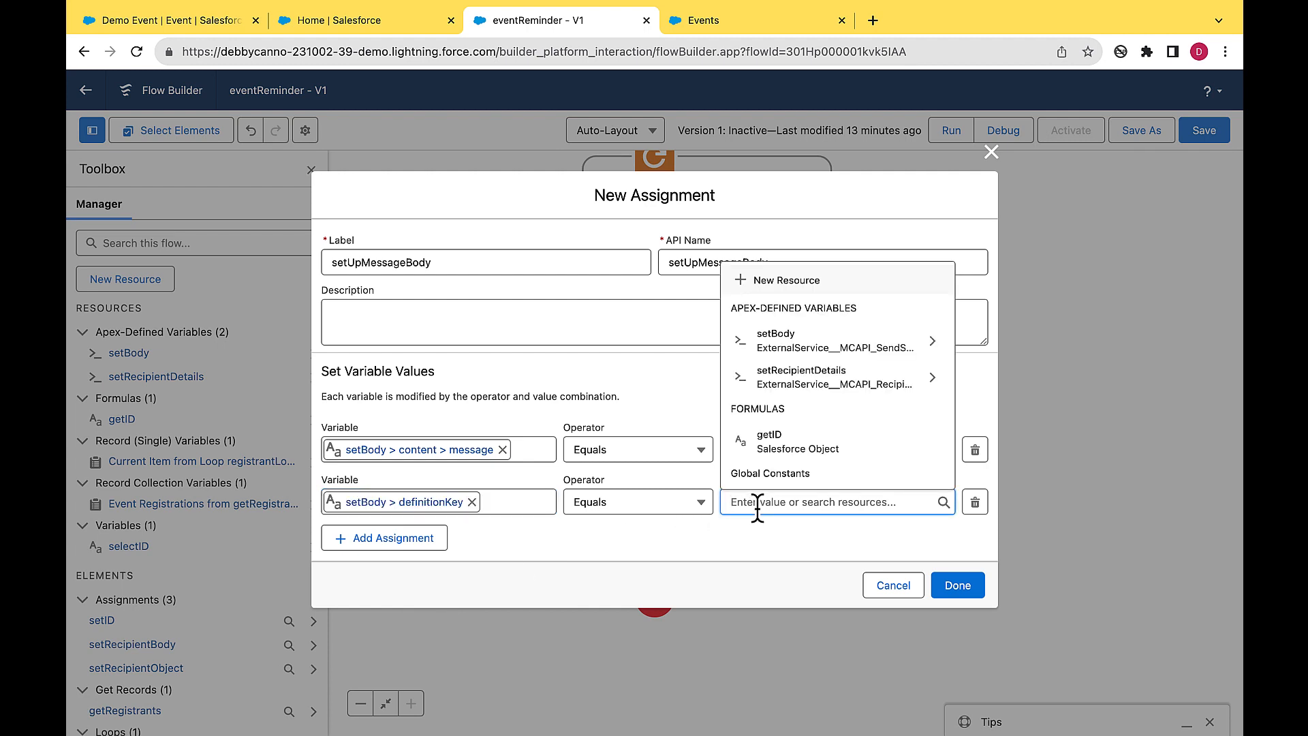
text(deb-dem)
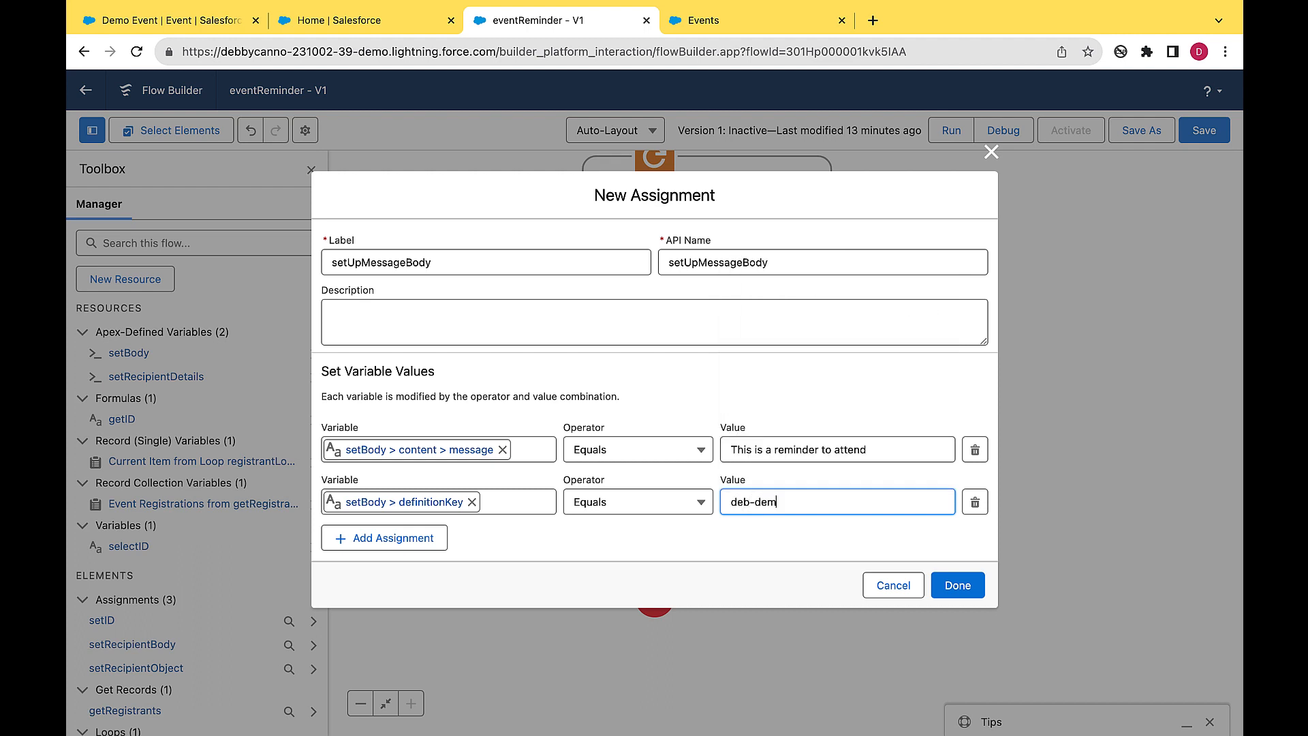
text(o)
click(948, 587)
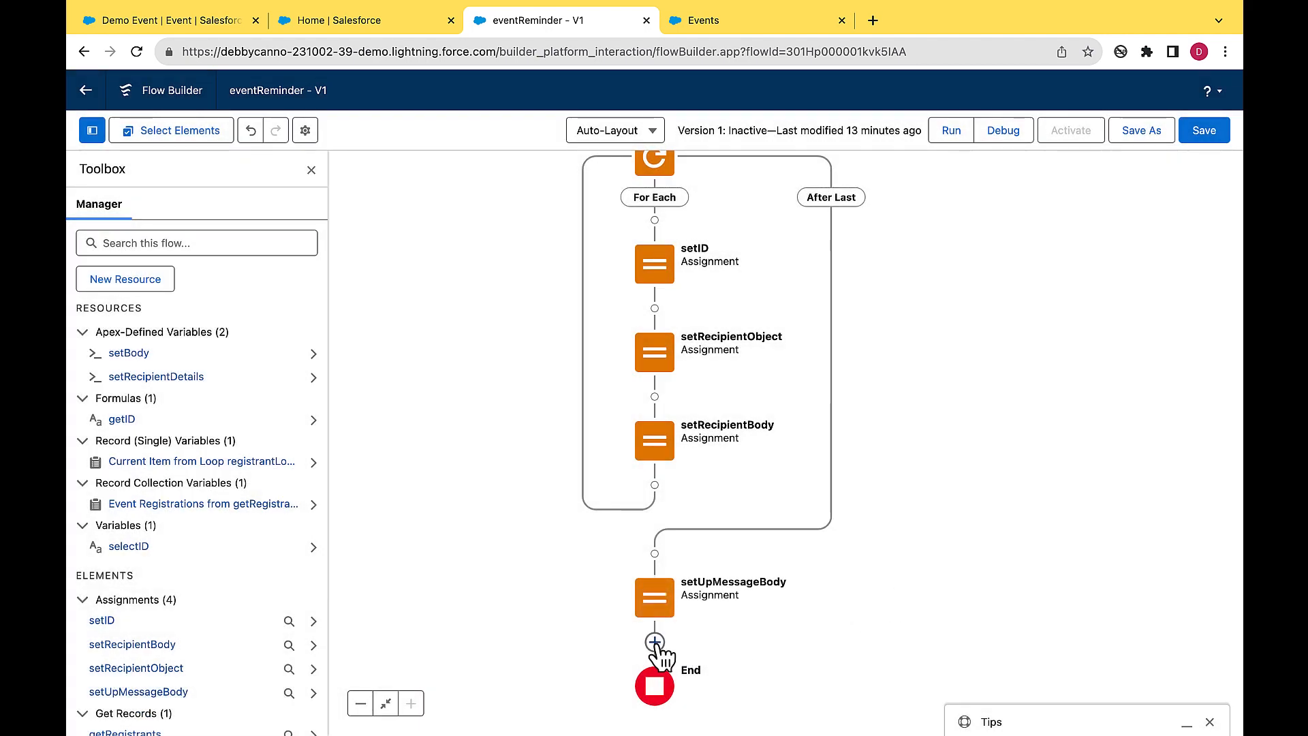
Step: Add an Action element to the flow directly after the setUpMessageBody assignment
click(654, 643)
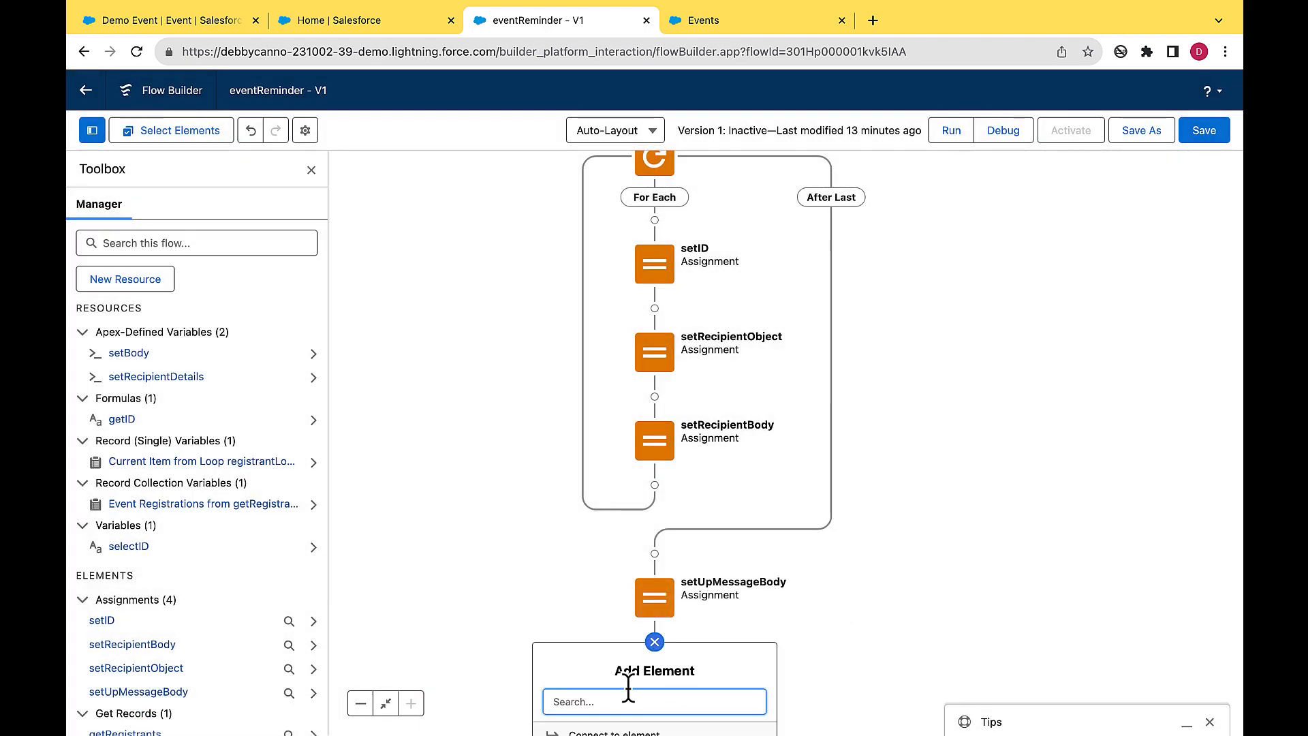
text(act)
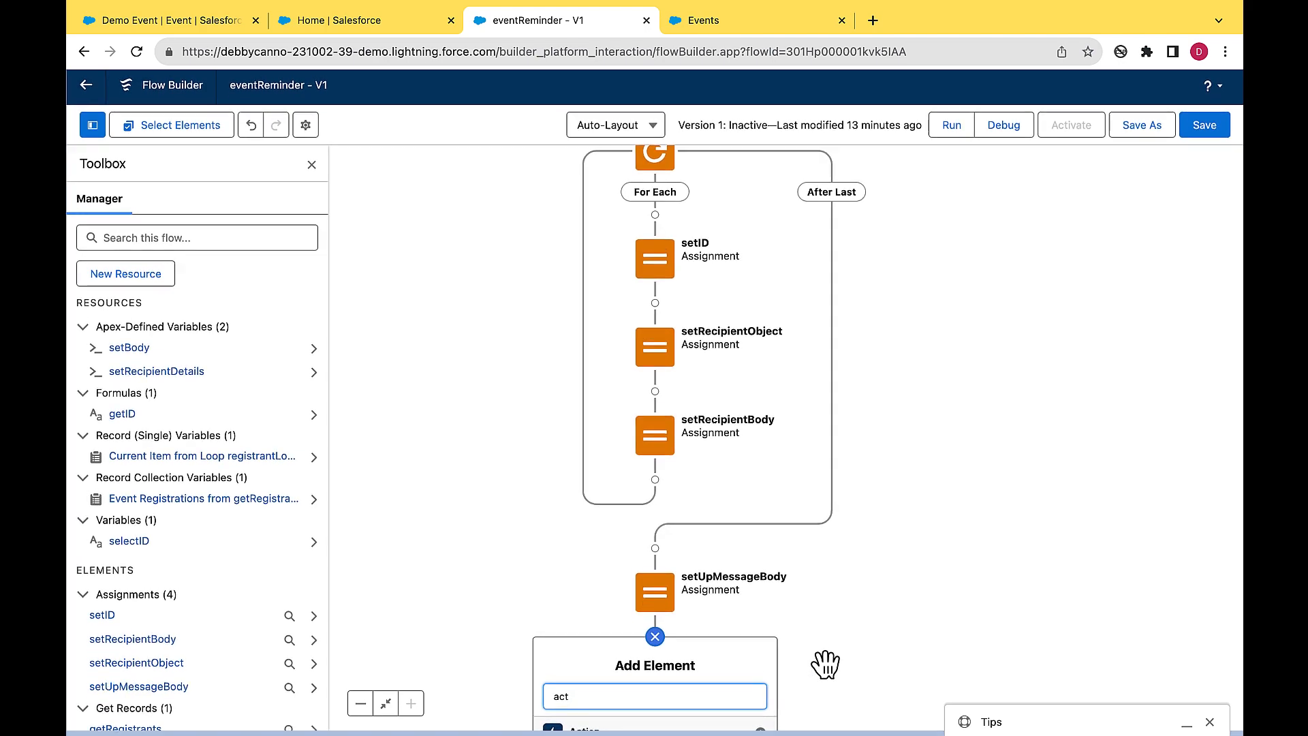
drag(825, 664, 776, 516)
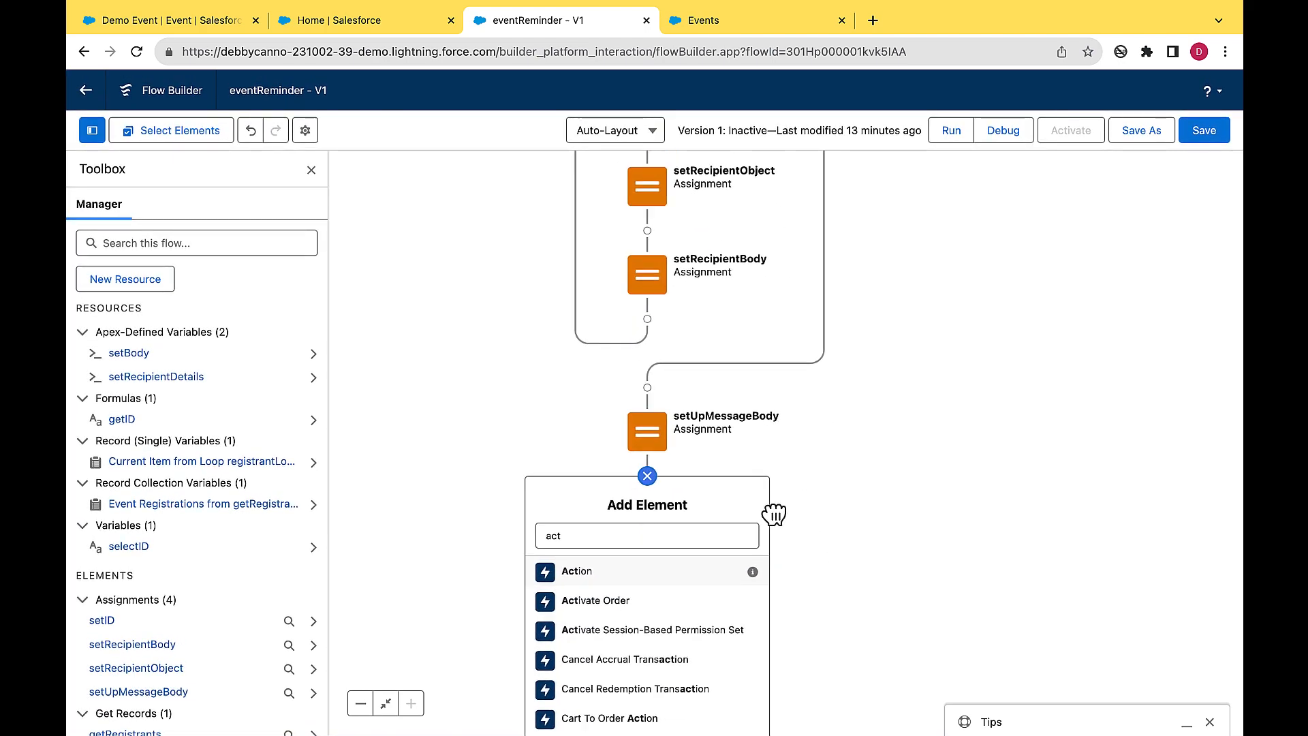
click(599, 581)
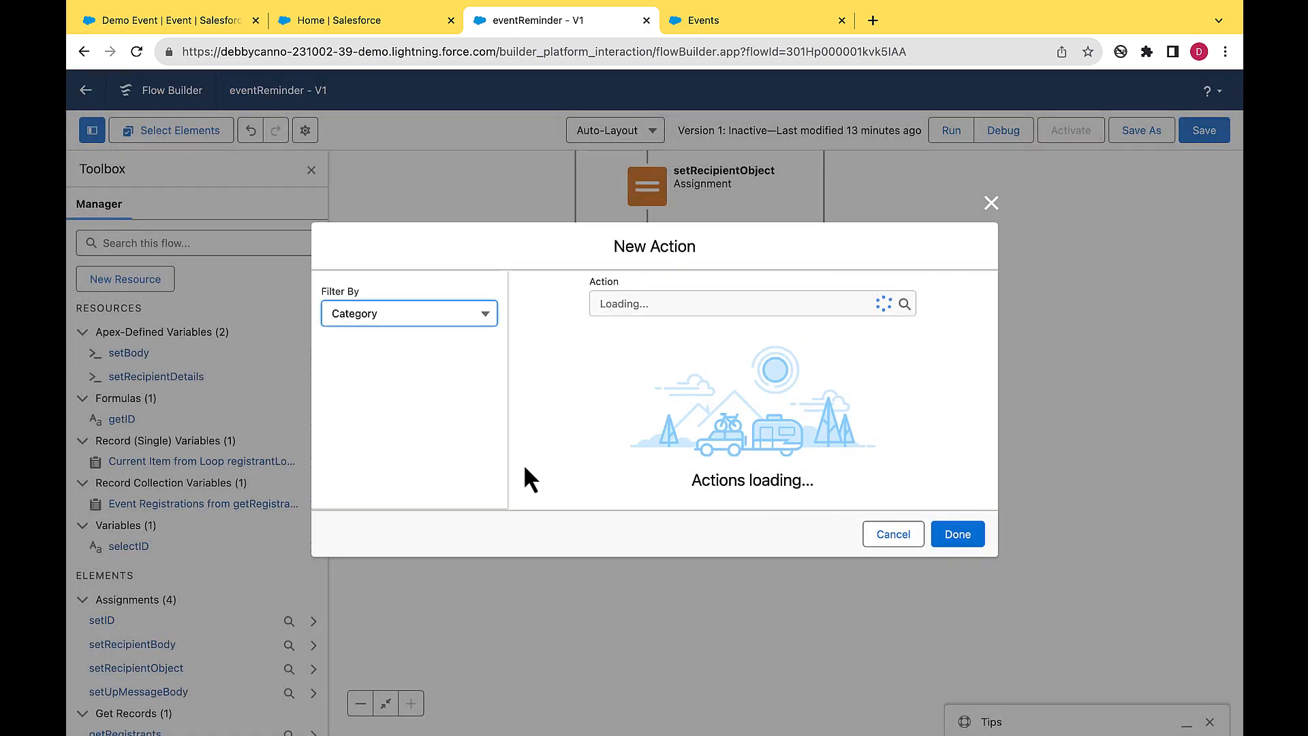
Step: Filter the actions by type to External Service and select the MCAPI action sendSmsToMultipleRecipients
click(429, 251)
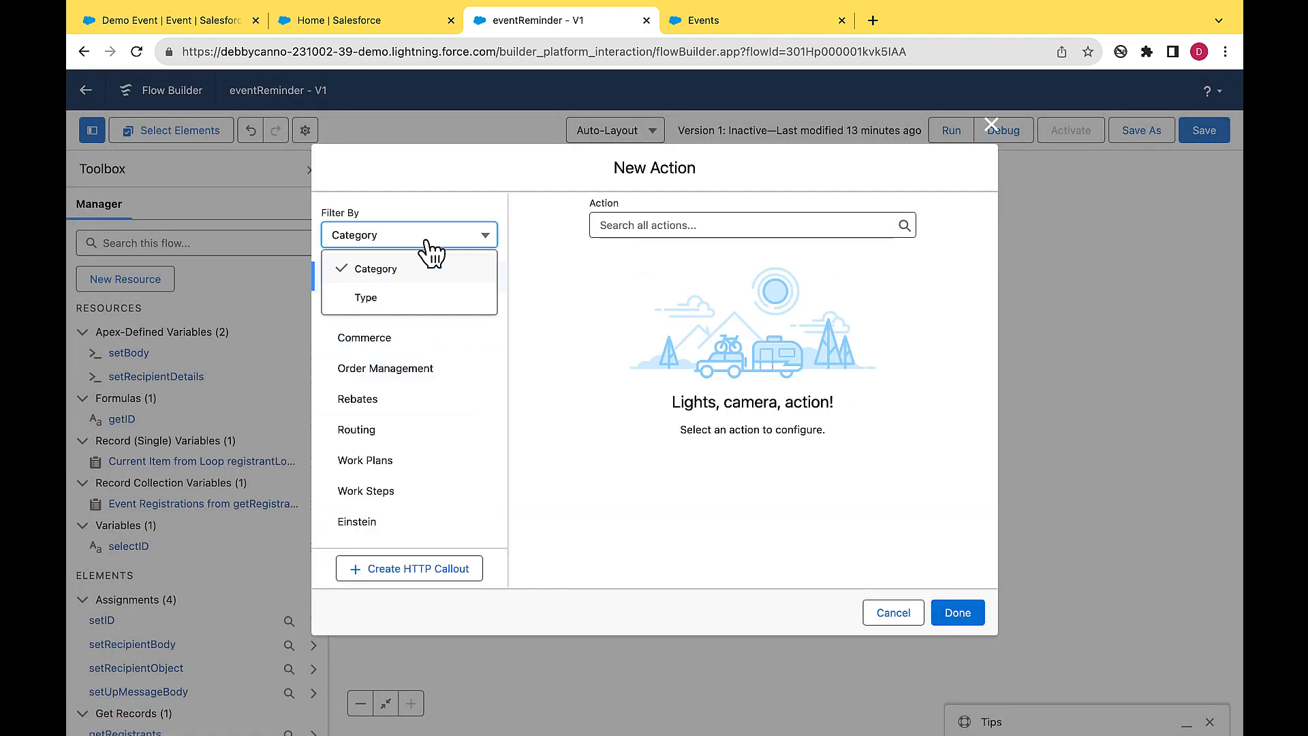
click(403, 300)
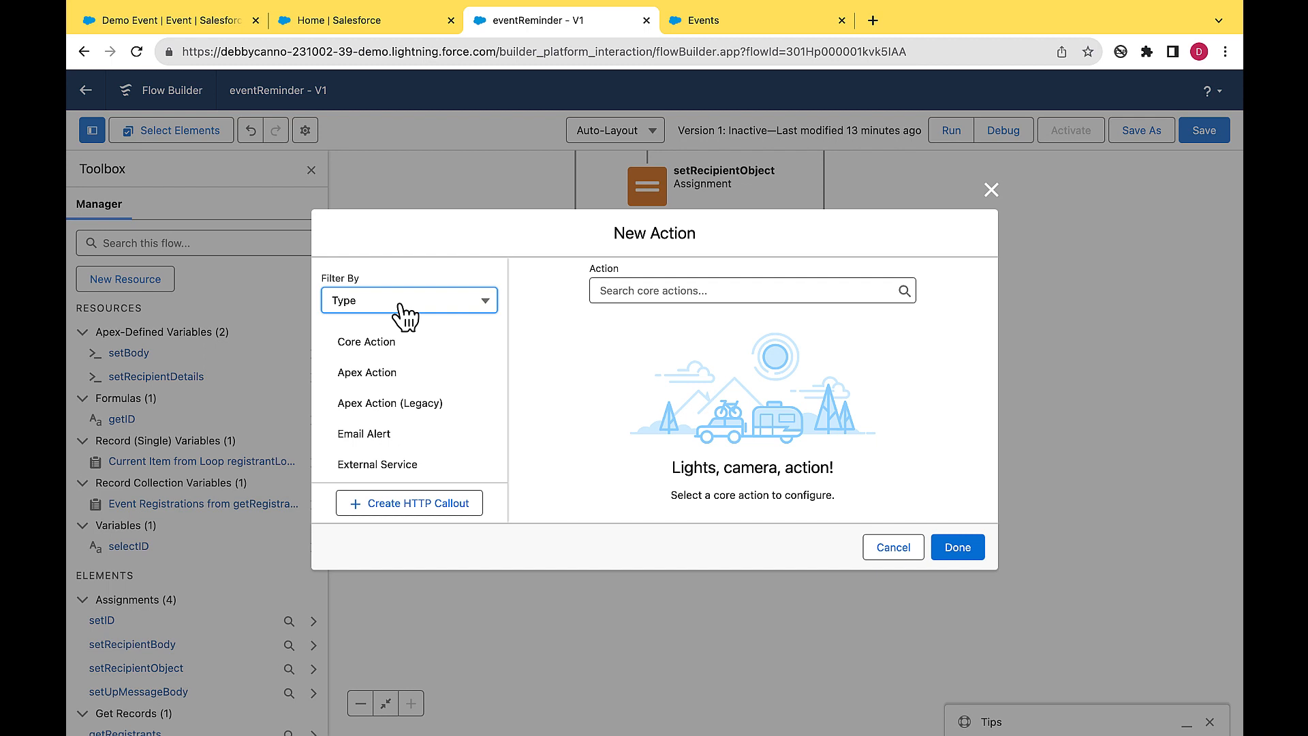
click(391, 466)
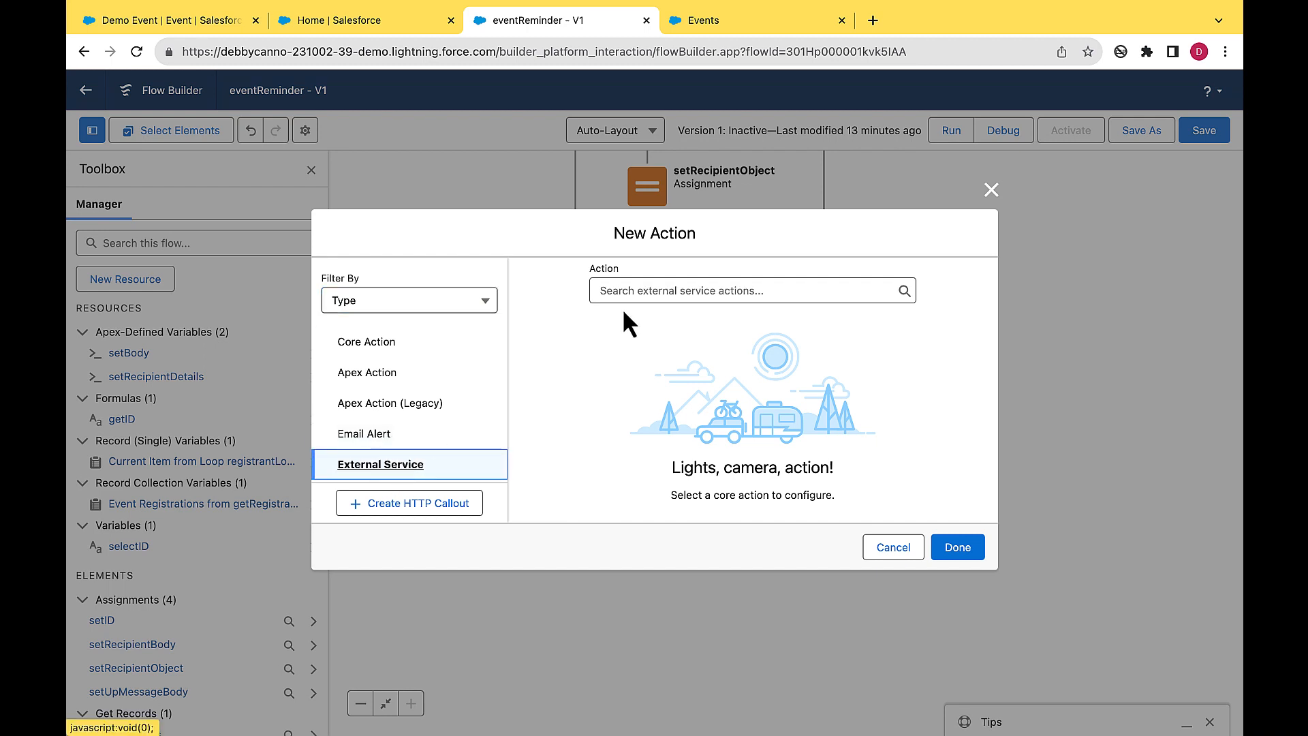
click(650, 291)
text(s)
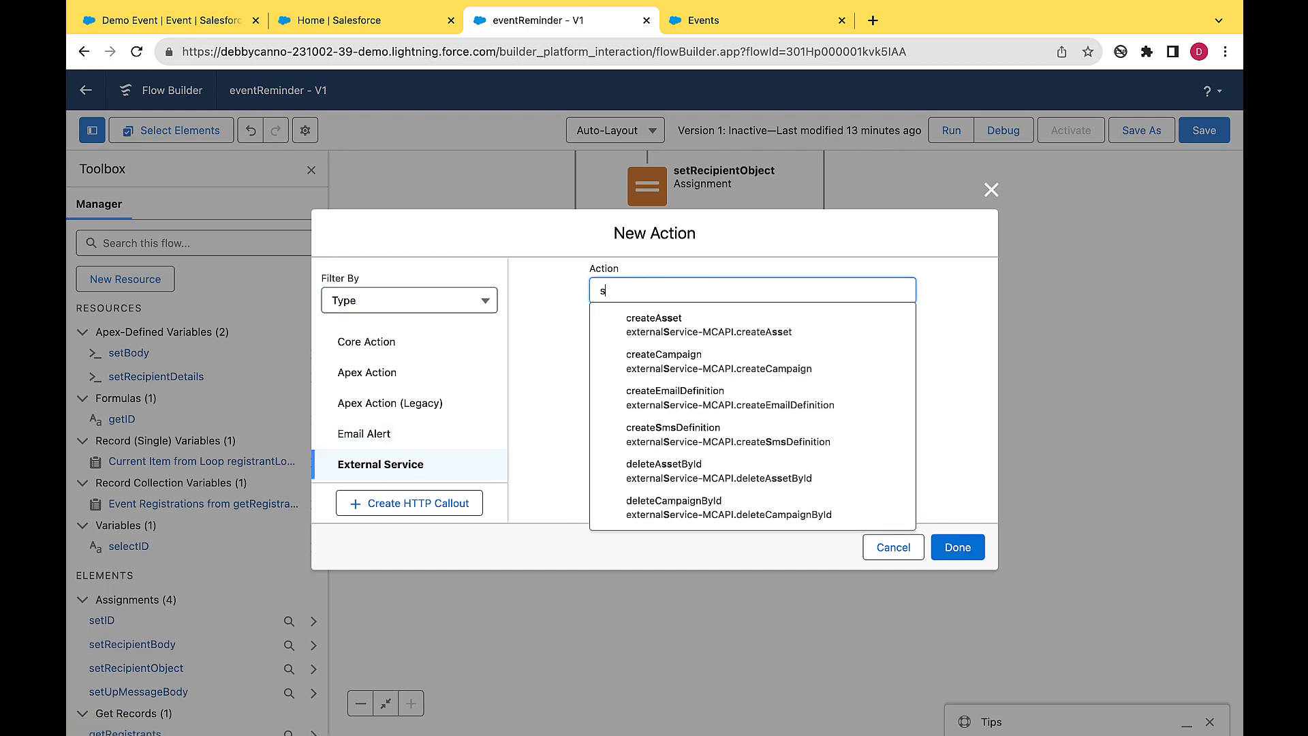
text(en)
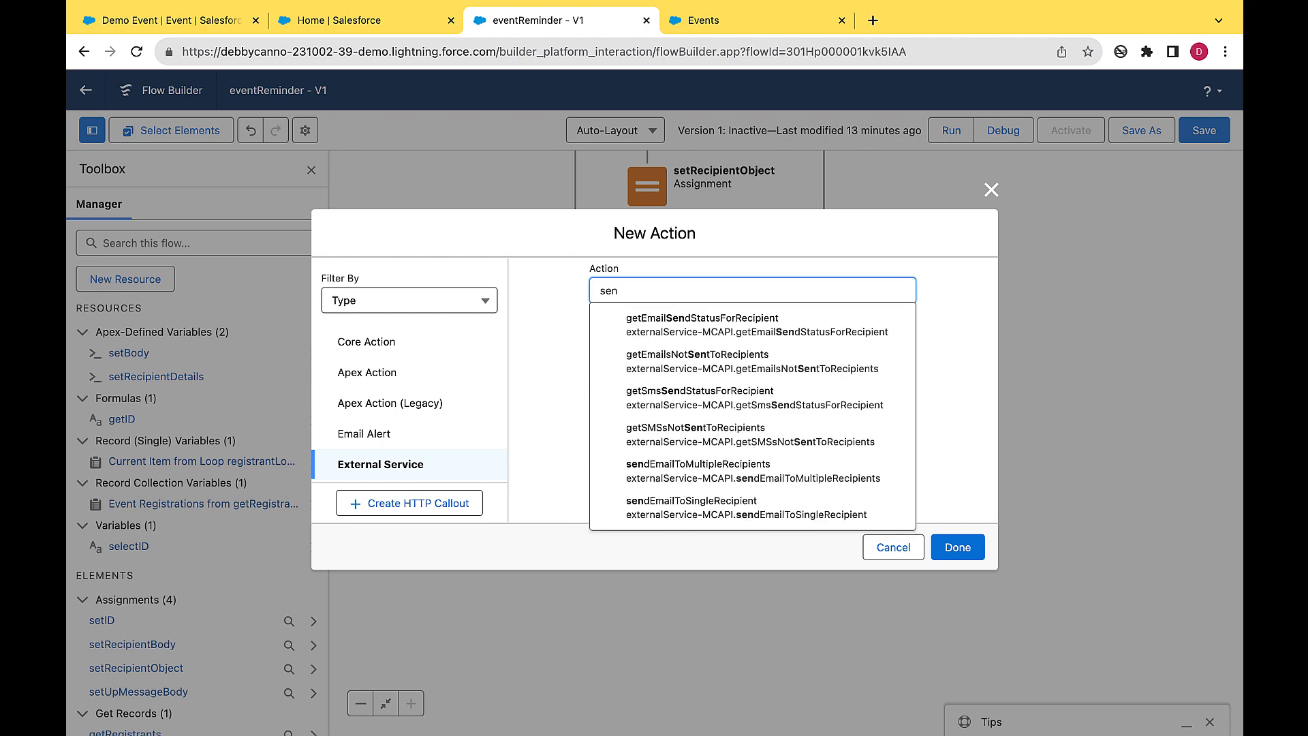
text(dSMS)
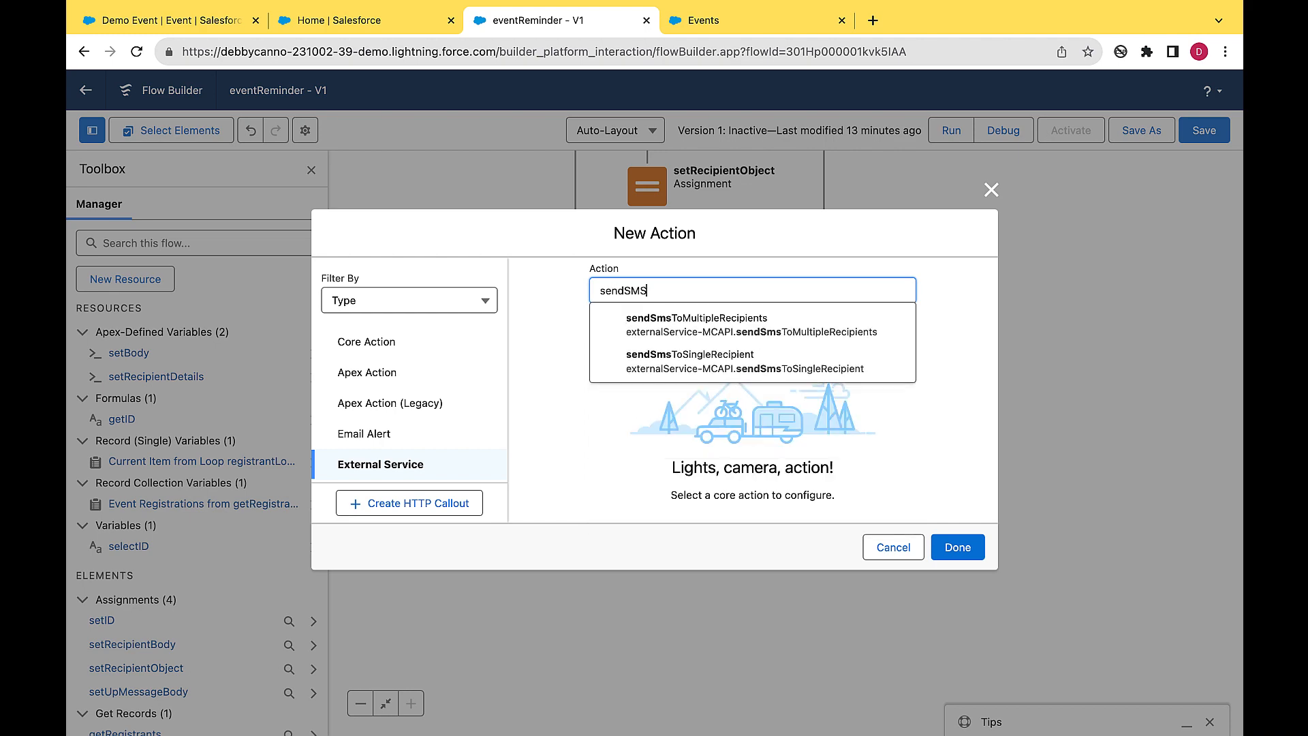
click(693, 330)
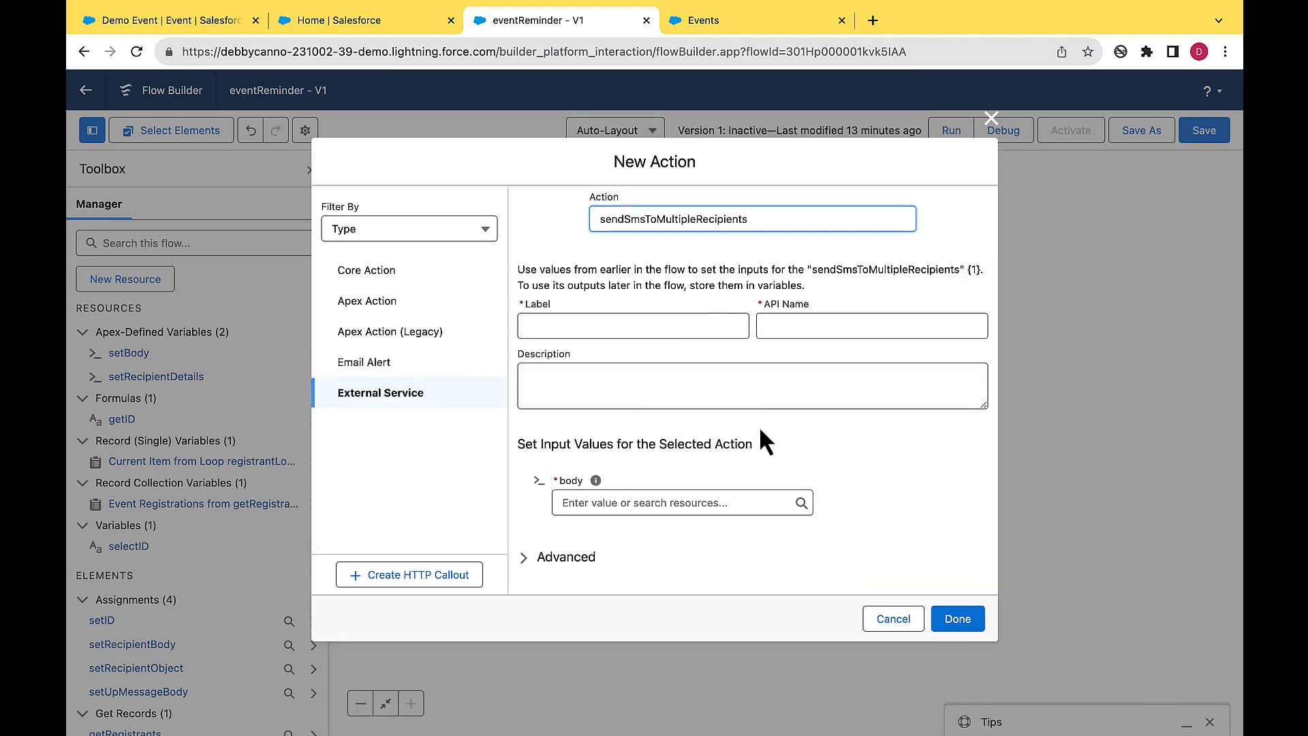
Step: Set the new action's label and API name to sendMessage
click(604, 325)
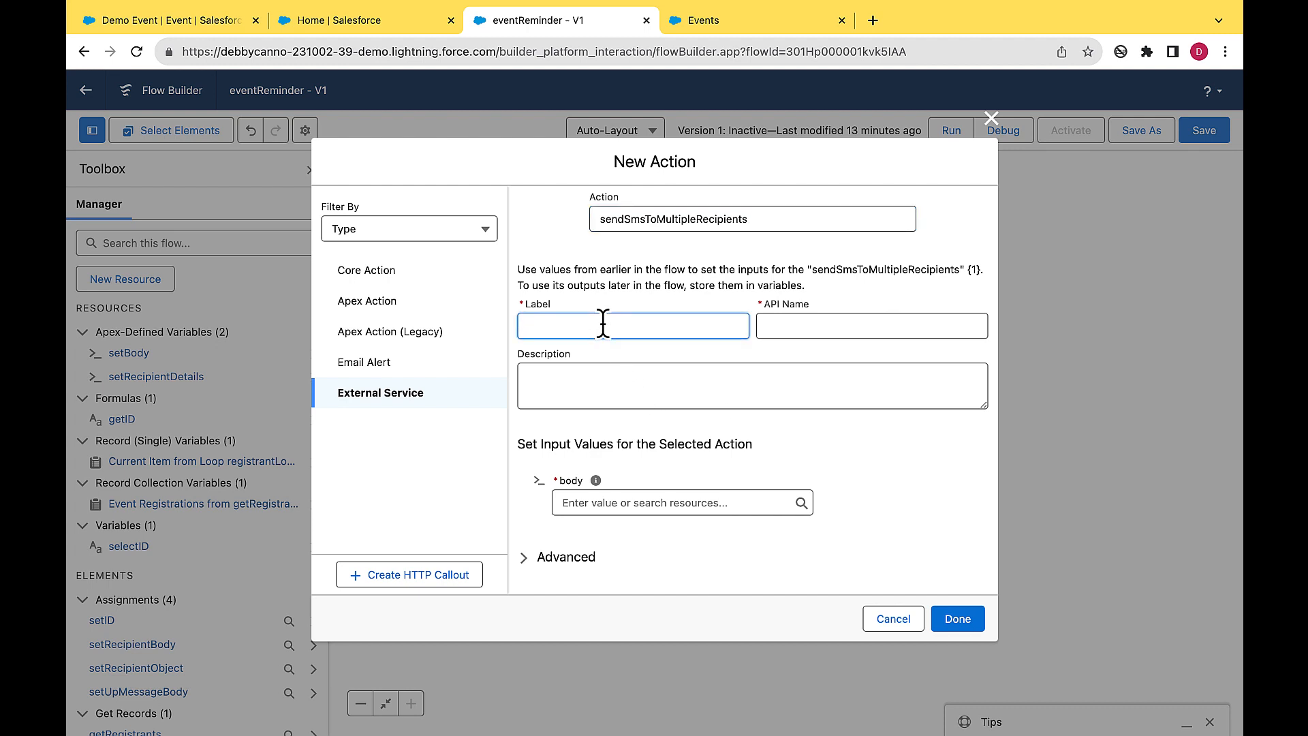
text(sendMessage)
click(602, 368)
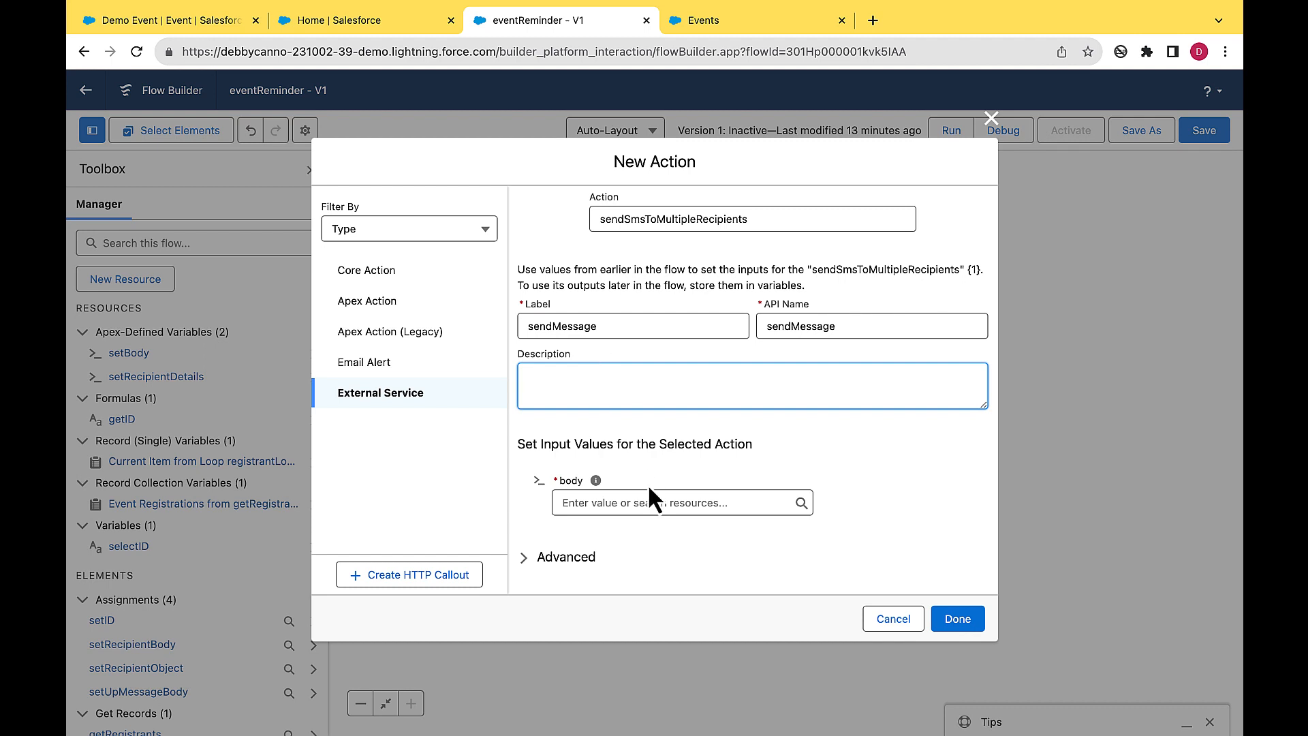
Step: Set the action's body input to the whole setBody variable and finish the sendMessage element
click(647, 502)
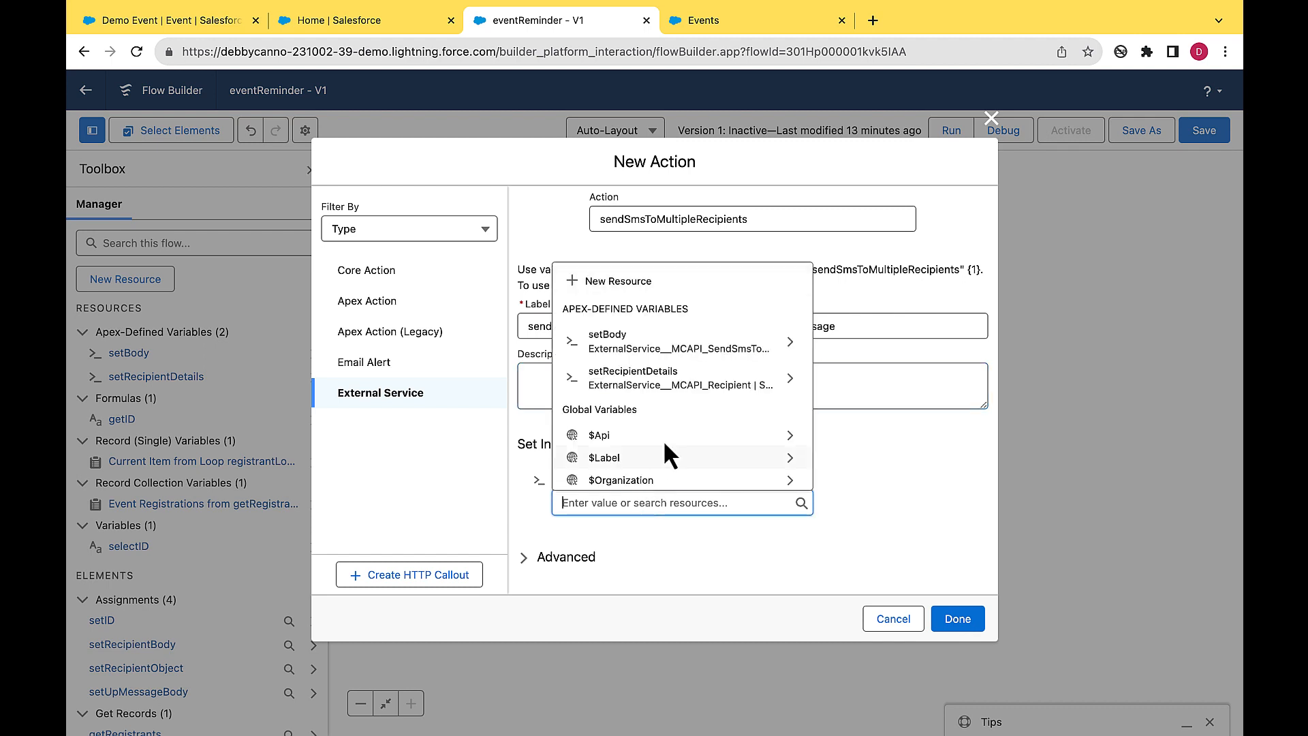
click(612, 350)
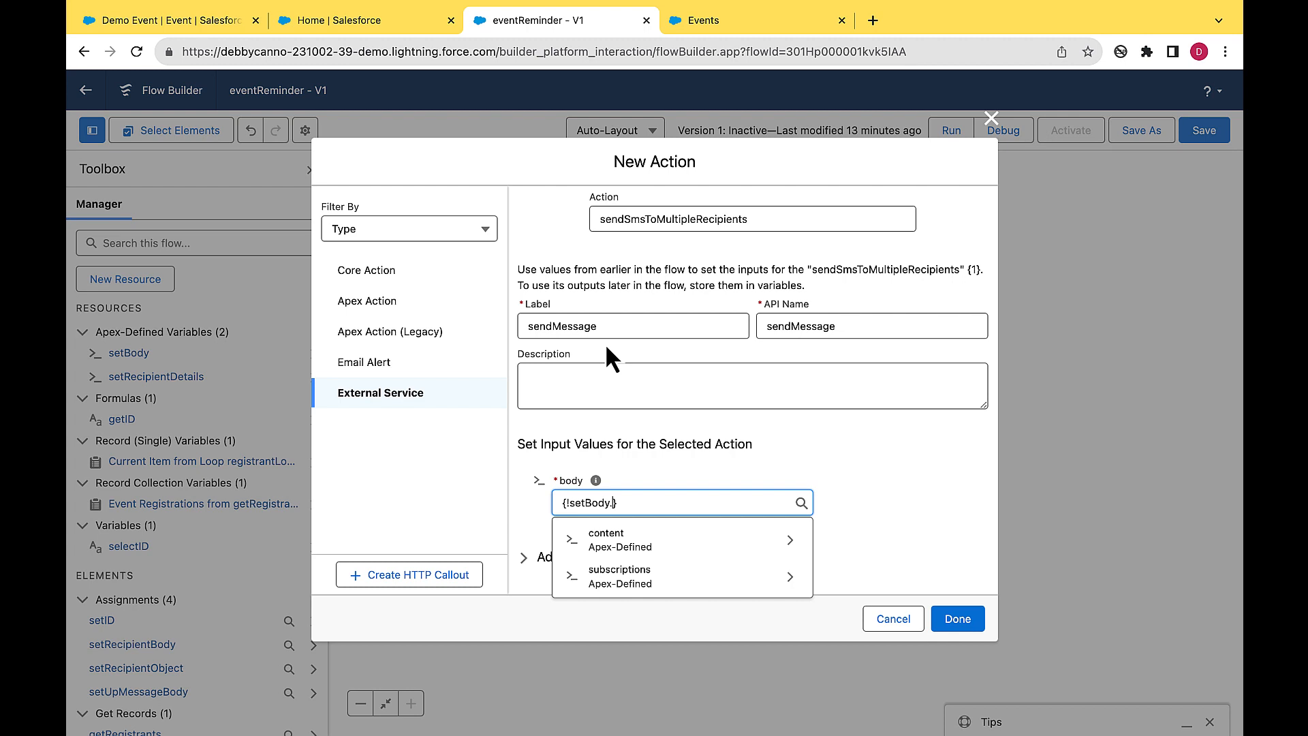
key(BackSpace)
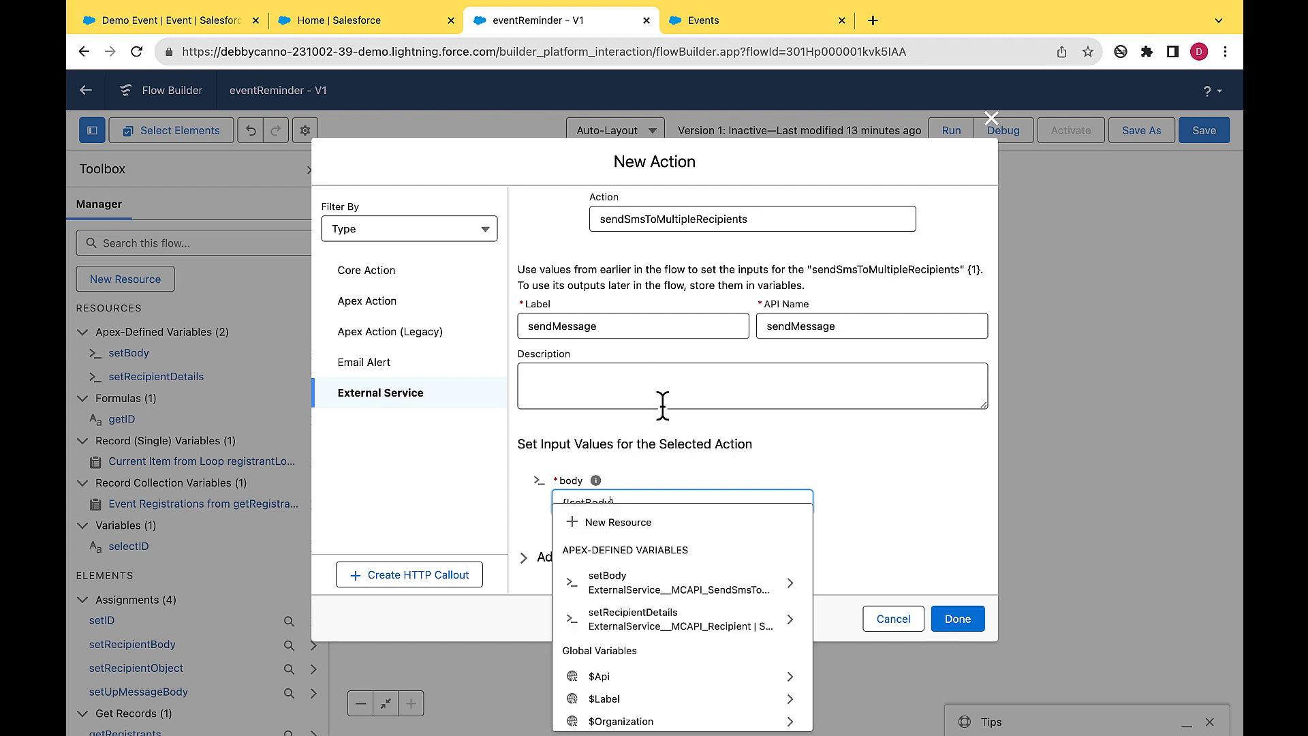
click(664, 477)
click(722, 558)
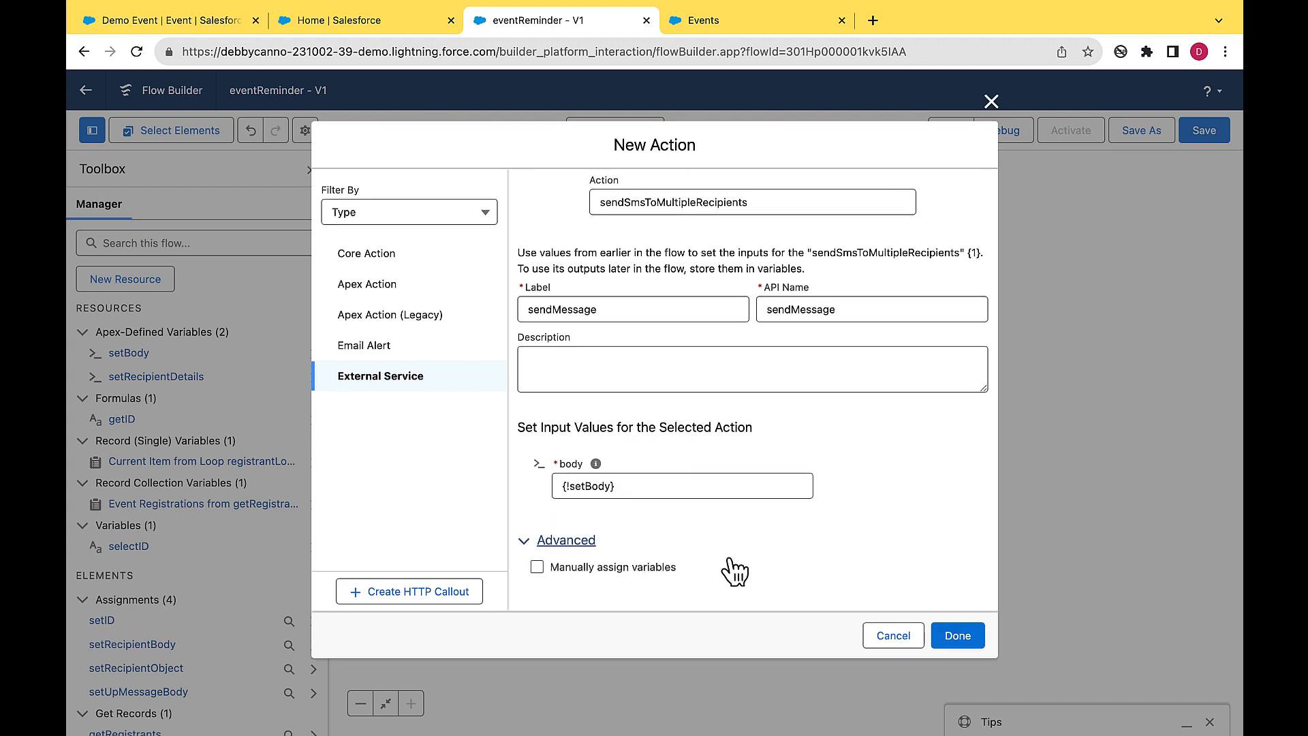
click(960, 636)
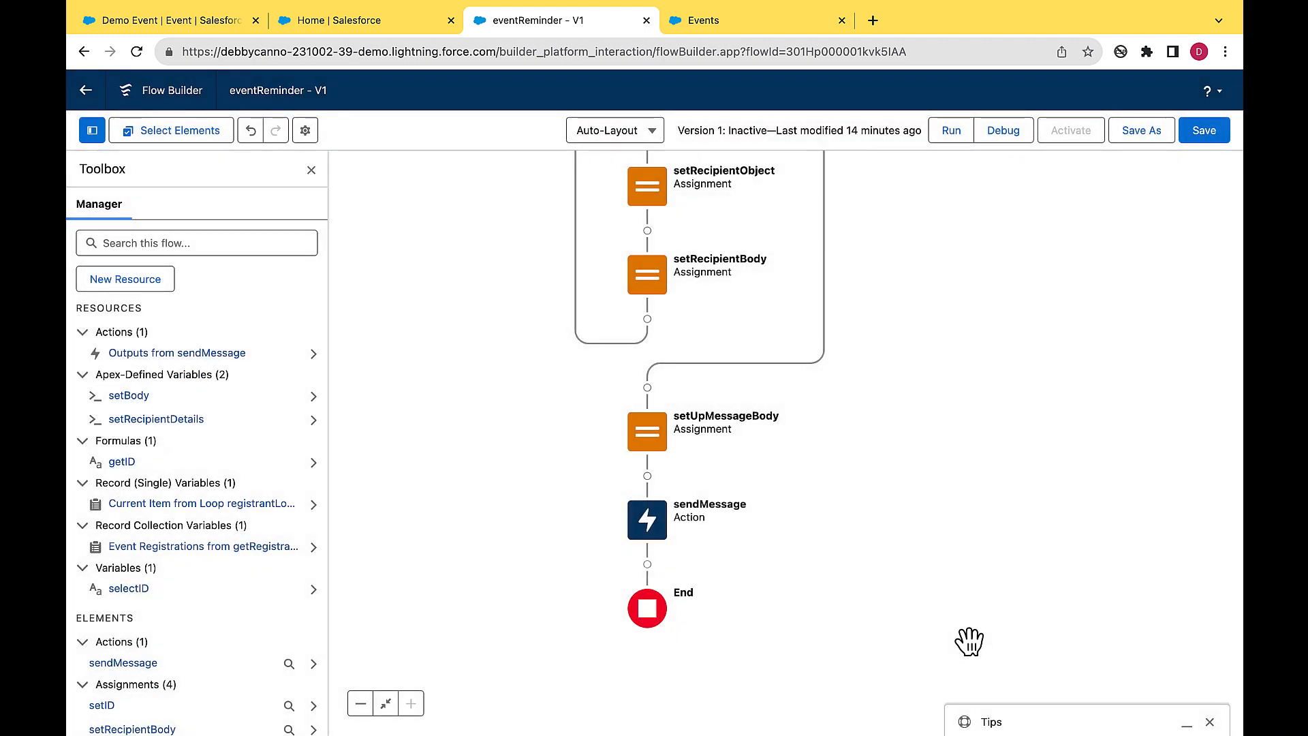
Step: Save the eventReminder flow and start a debug run with the default debug options
click(1204, 133)
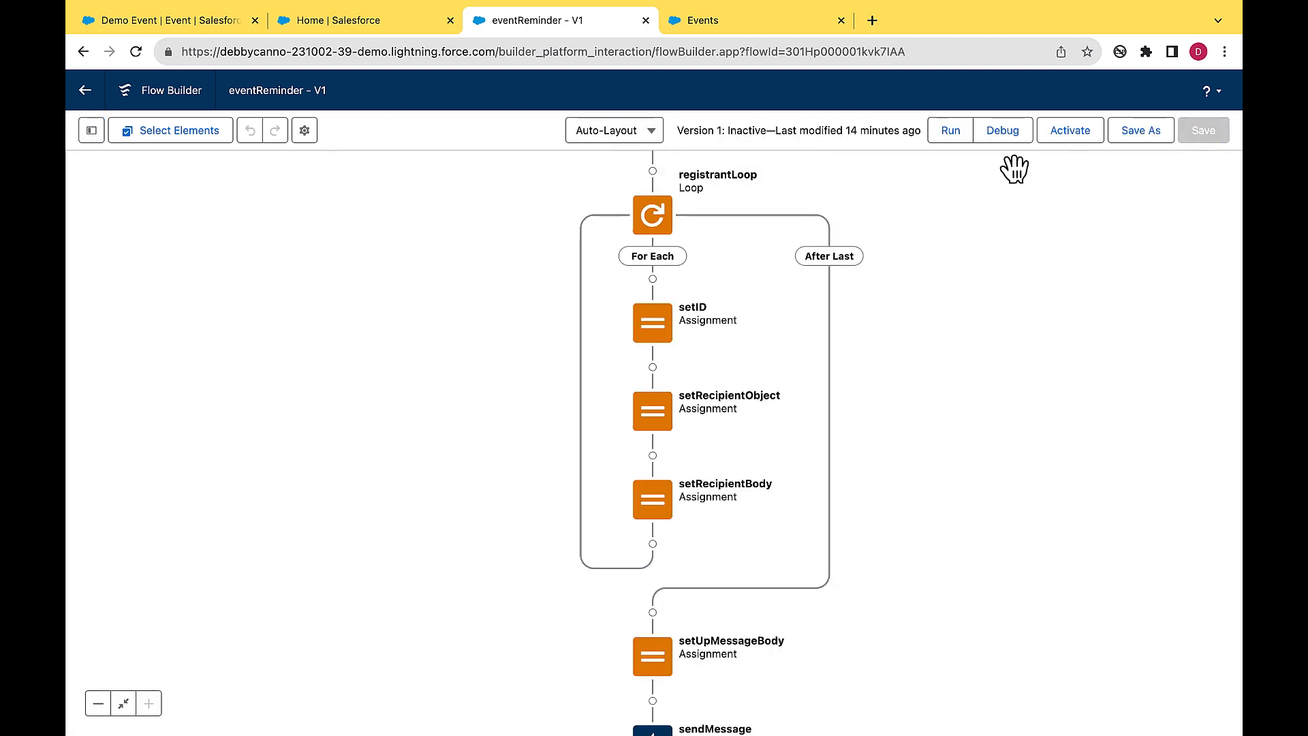
click(1005, 140)
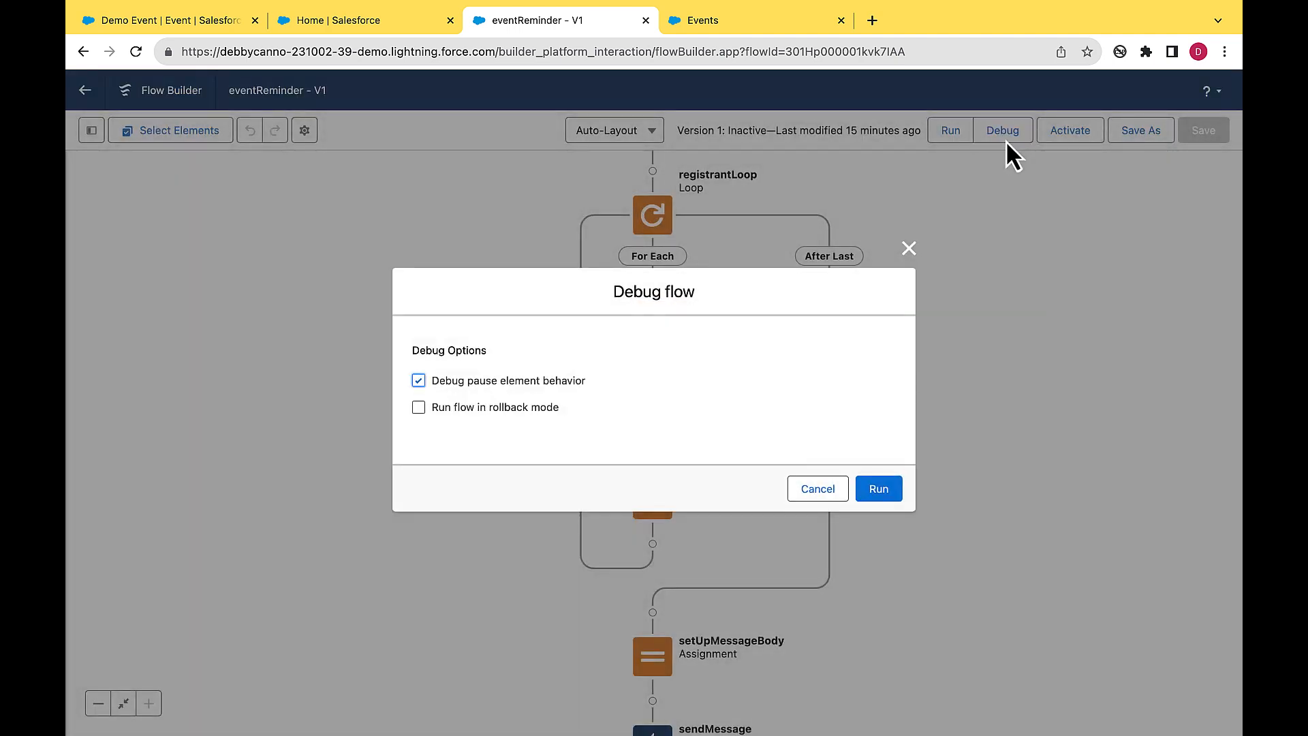
click(882, 488)
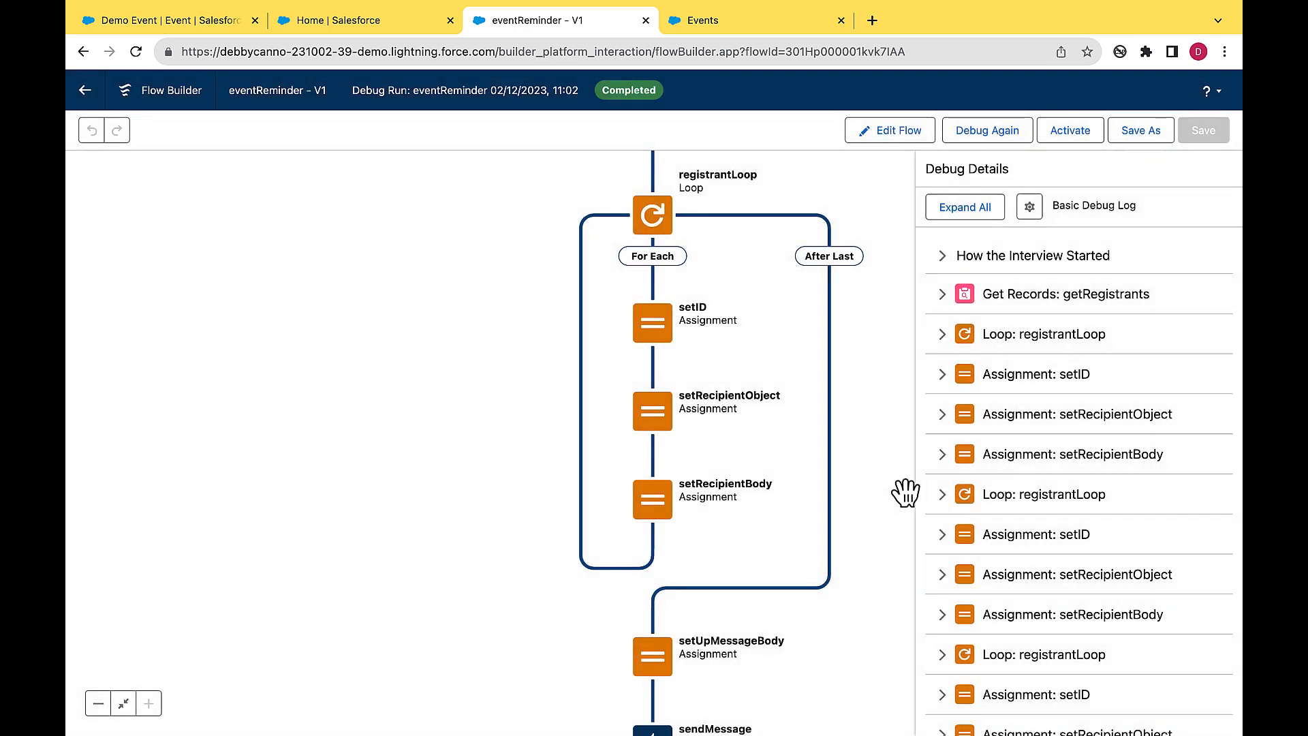
Step: Examine the inputs and outputs of MCAPI.sendSmsToMultipleRecipients in the debug details, including the error code and recipient numbers
scroll(946, 492, down, 10)
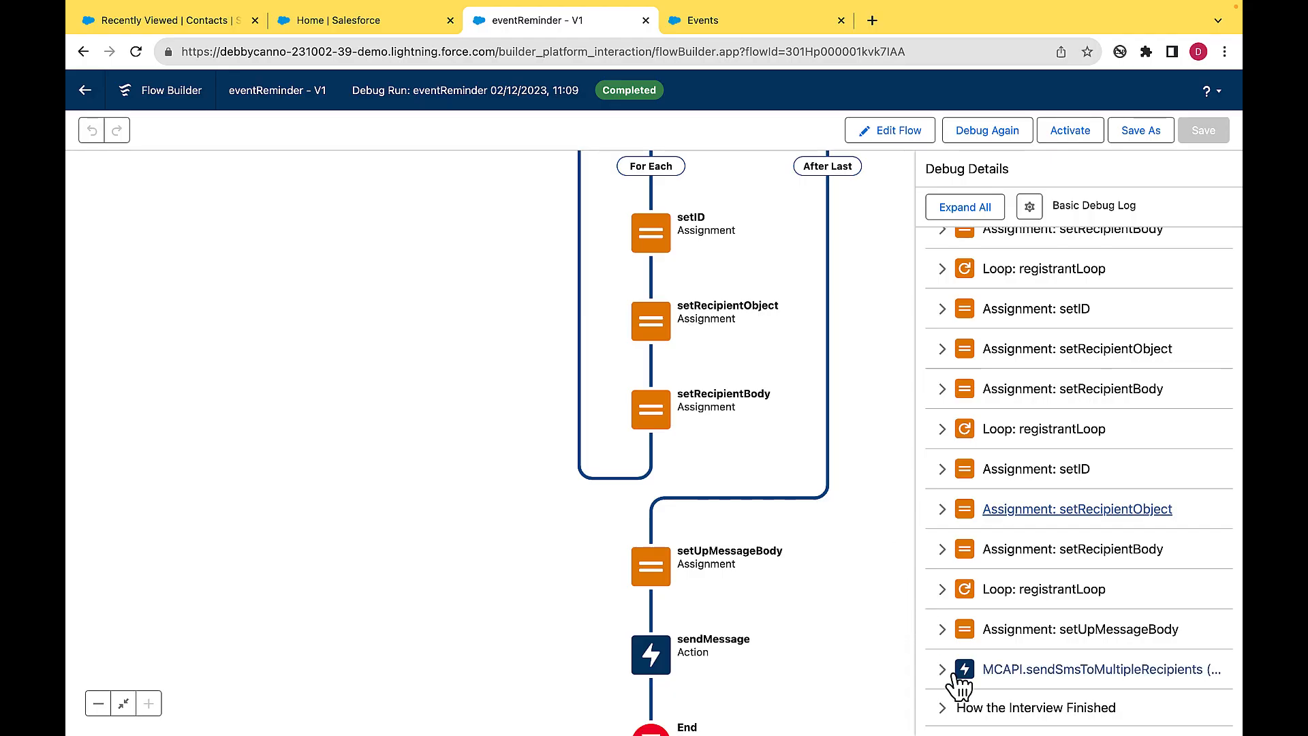
click(942, 671)
scroll(1236, 620, down, 2)
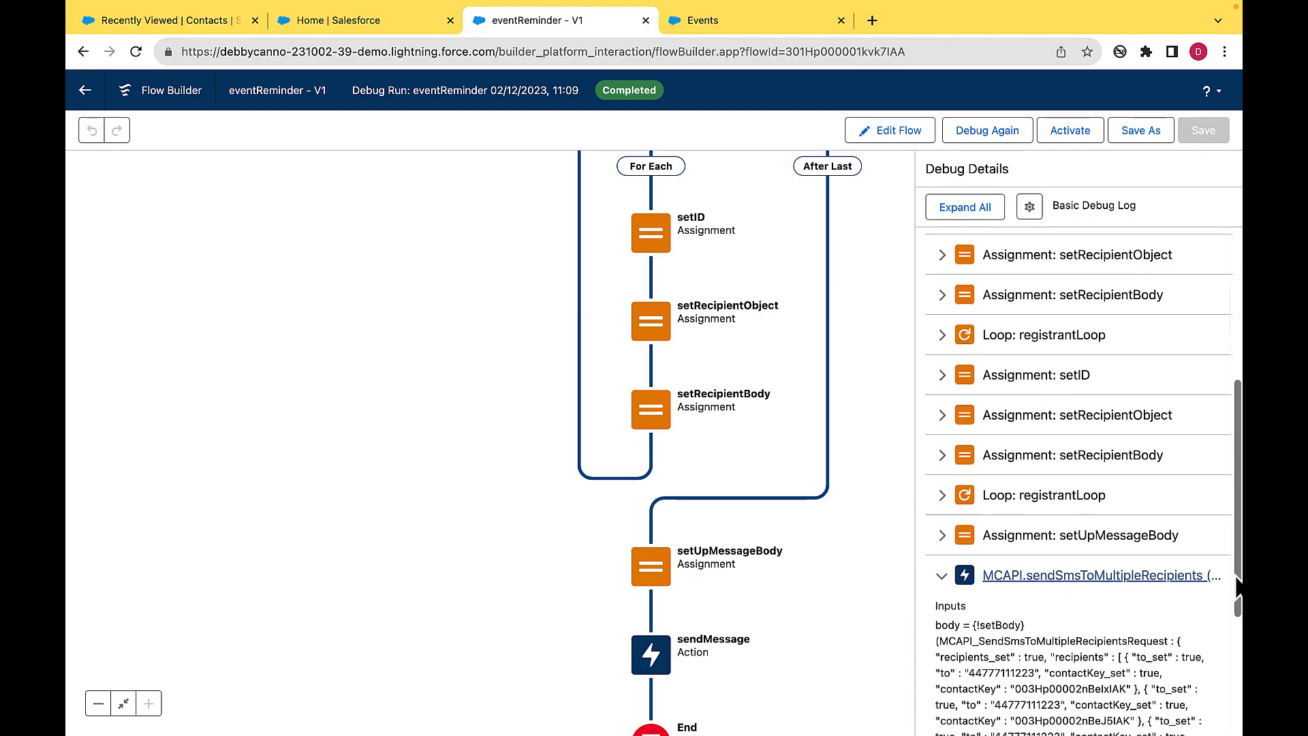
scroll(1237, 620, down, 4)
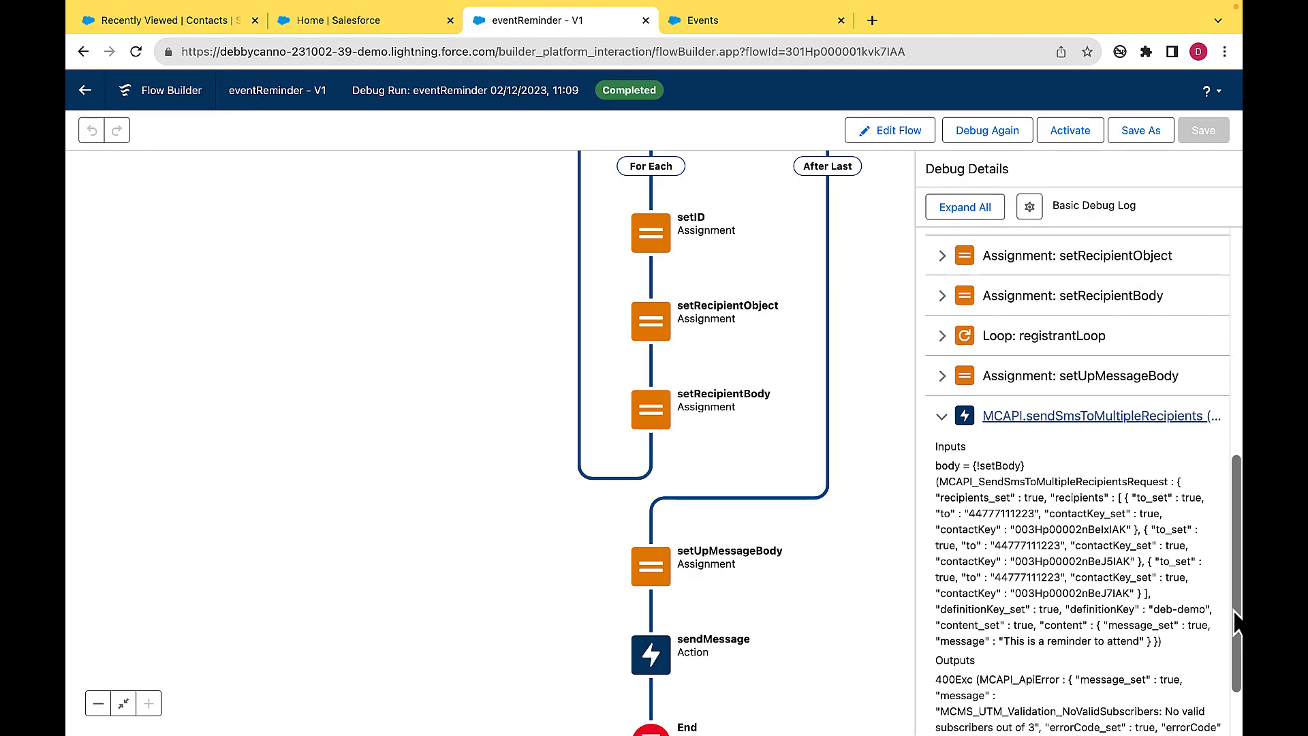
scroll(1237, 620, down, 1)
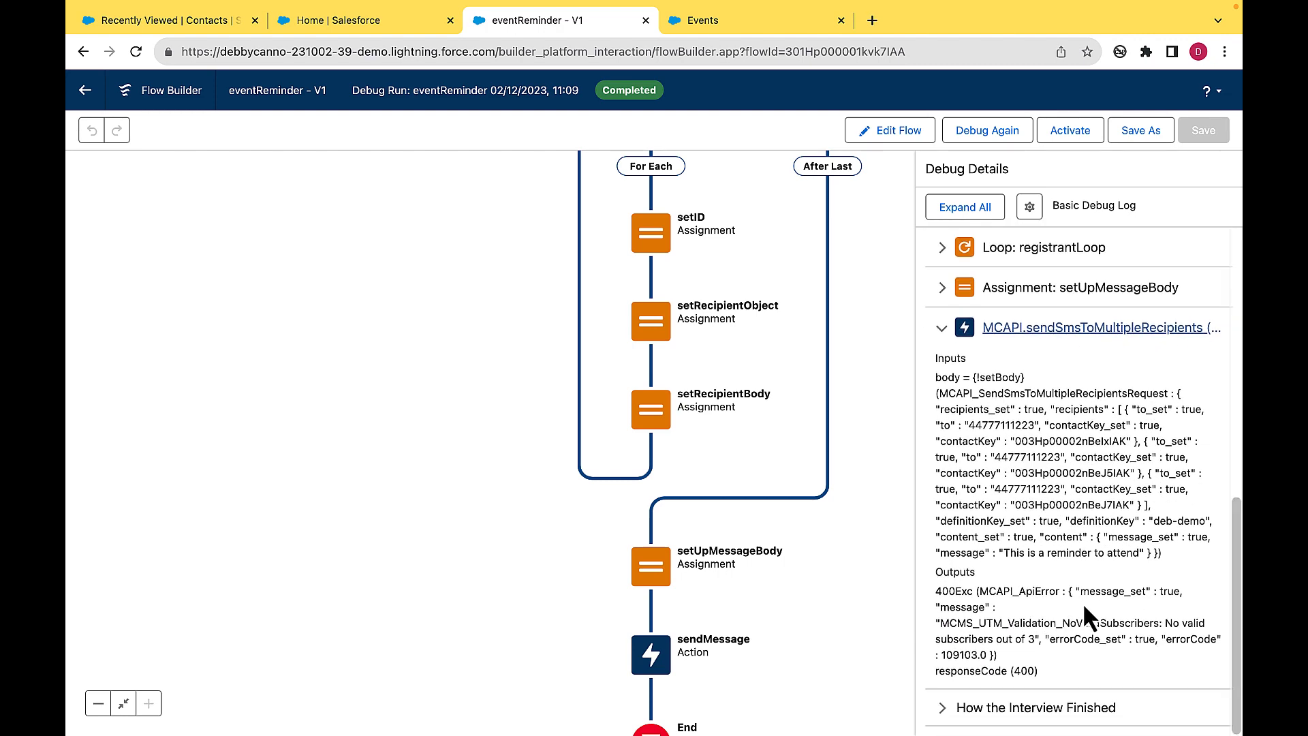
double_click(954, 654)
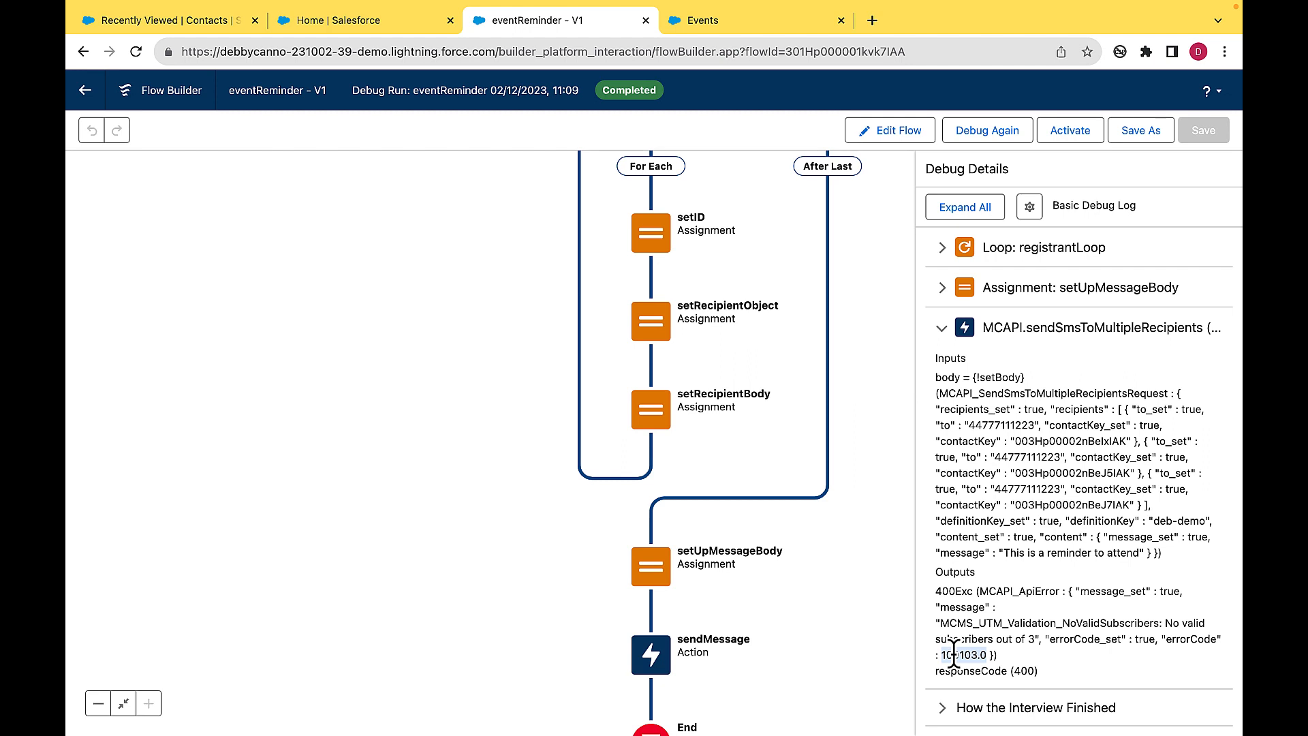
double_click(1026, 488)
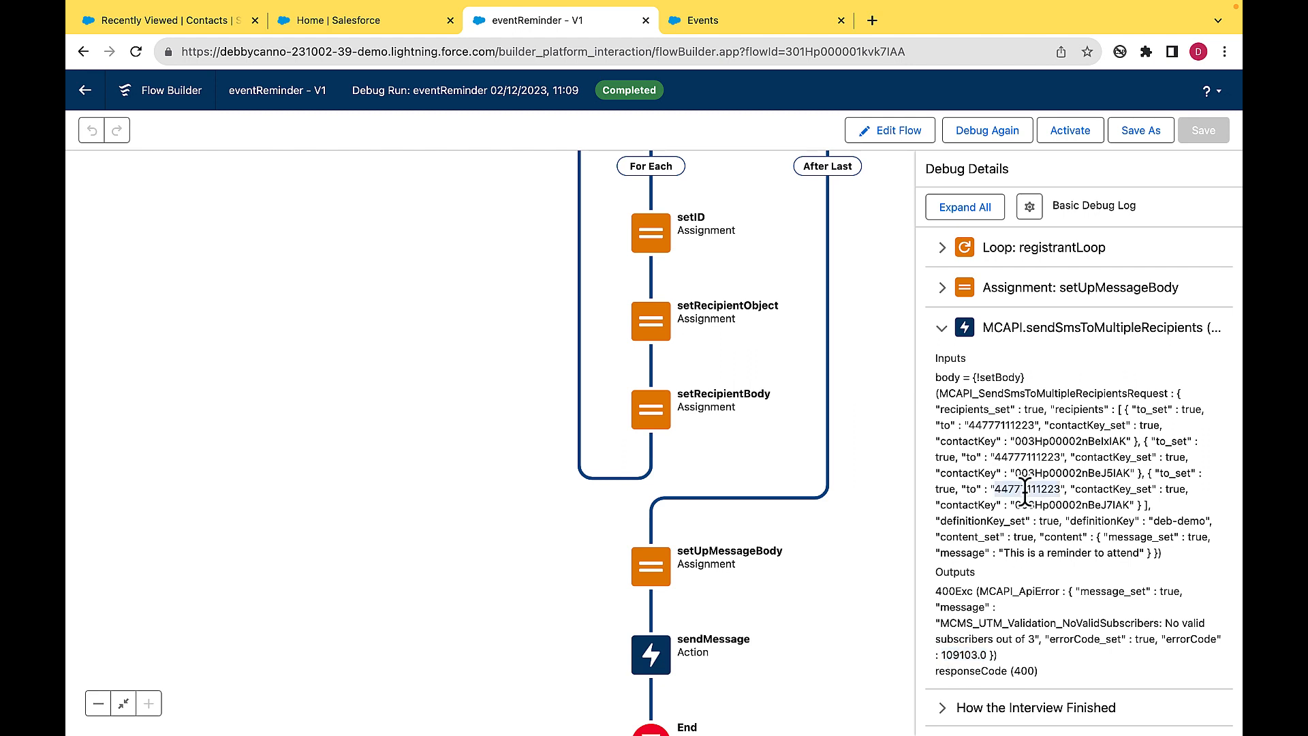